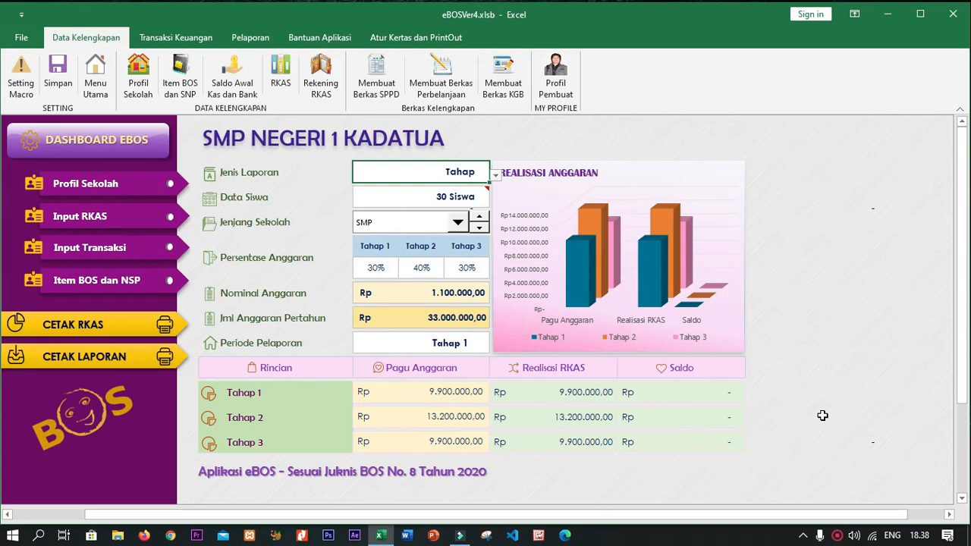
mouse_move(961, 303)
mouse_down()
mouse_move(967, 454)
mouse_move(960, 292)
mouse_up()
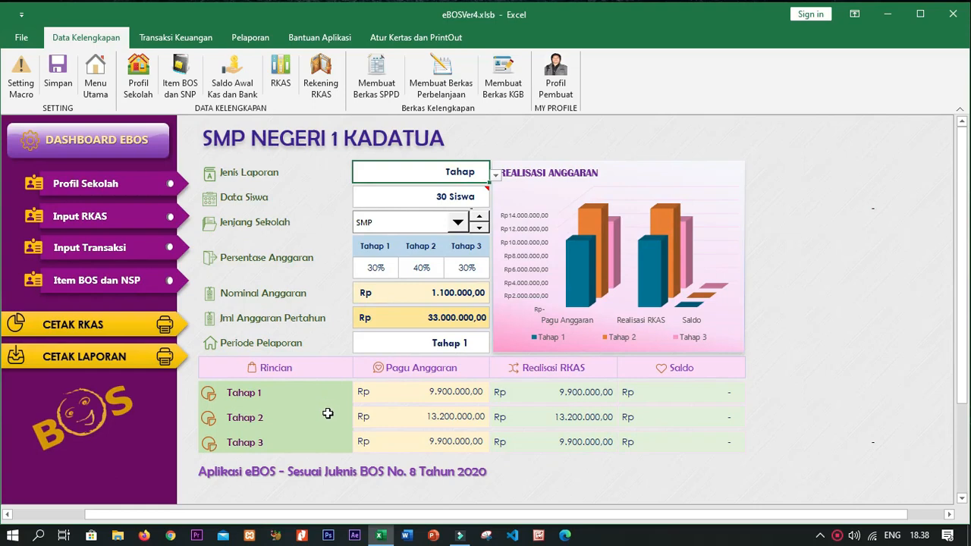
drag(962, 226, 965, 171)
drag(957, 155, 965, 133)
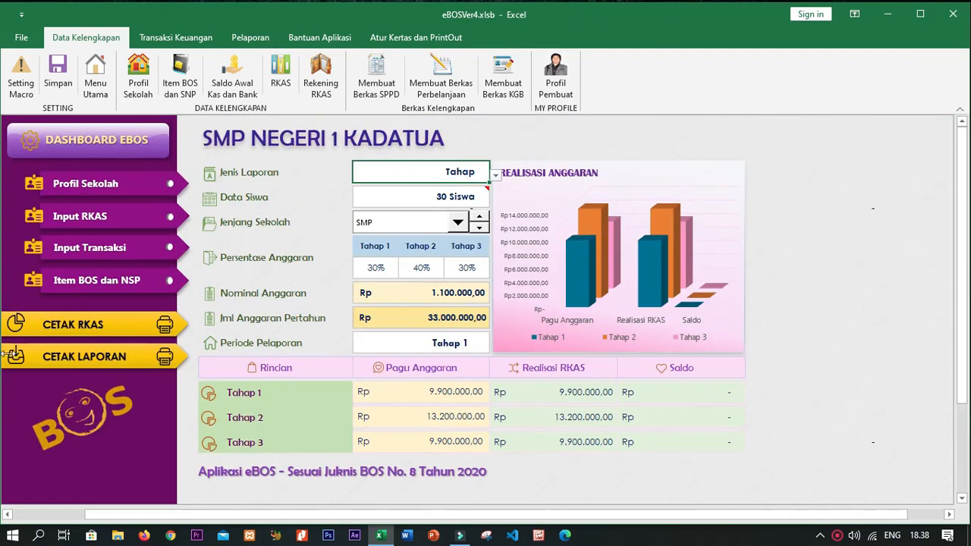
- Open the Input Data Transaksi form for recording financial transactions
click(95, 260)
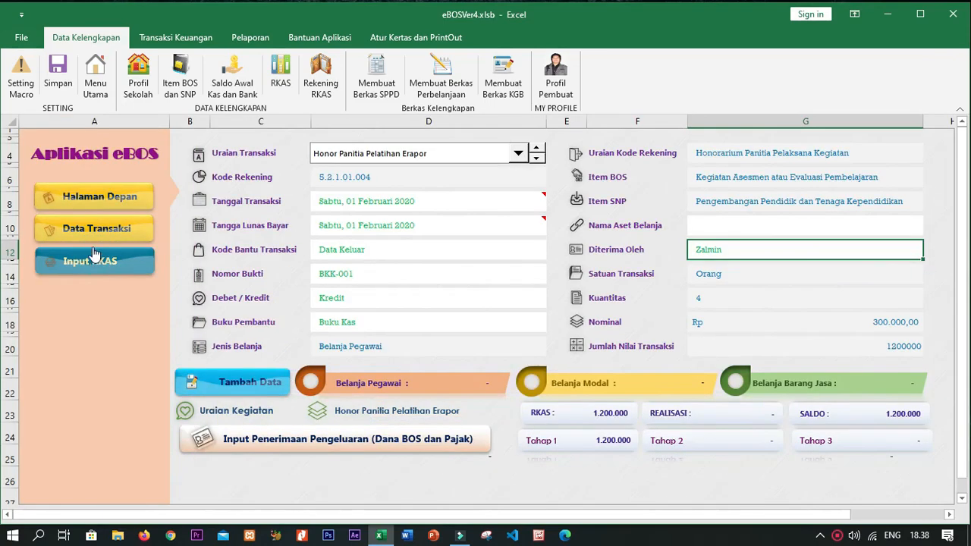
click(77, 197)
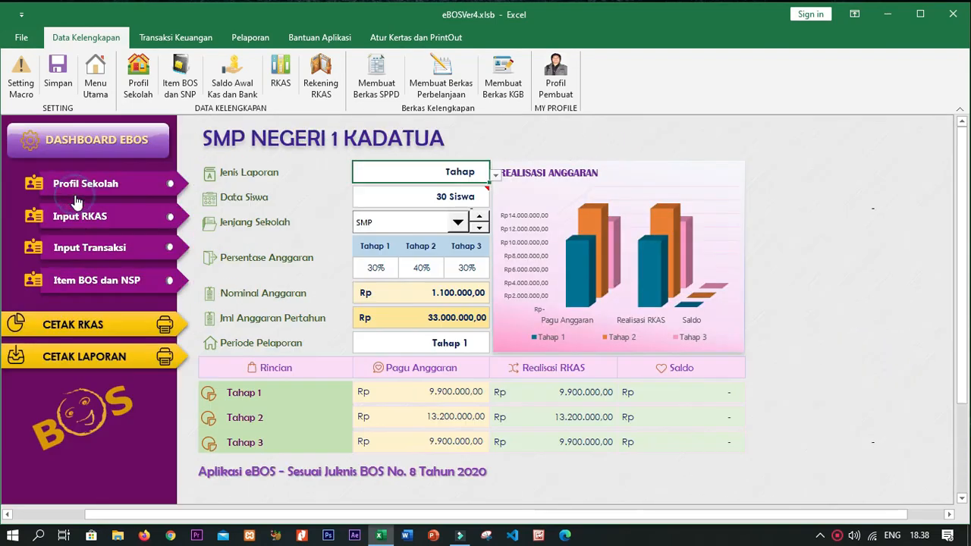
click(246, 41)
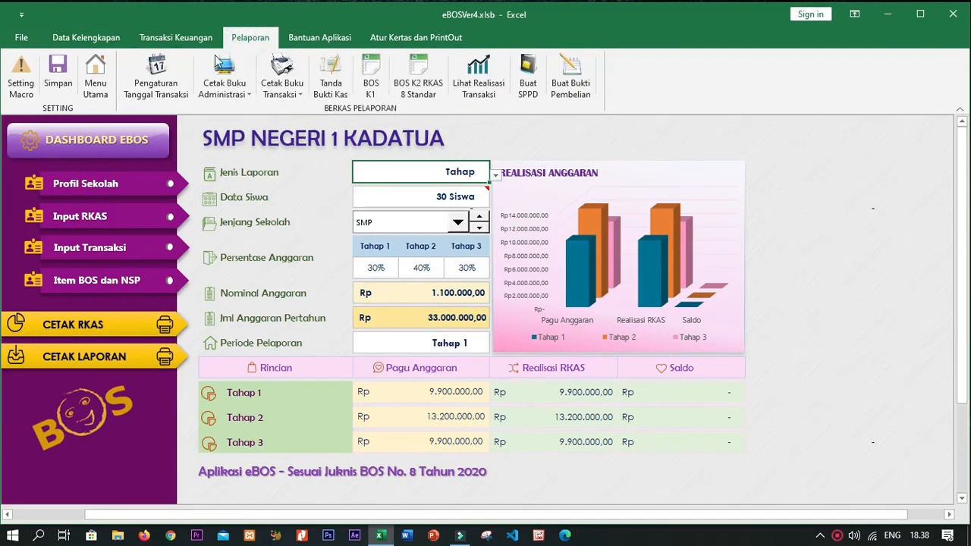
click(176, 37)
click(144, 101)
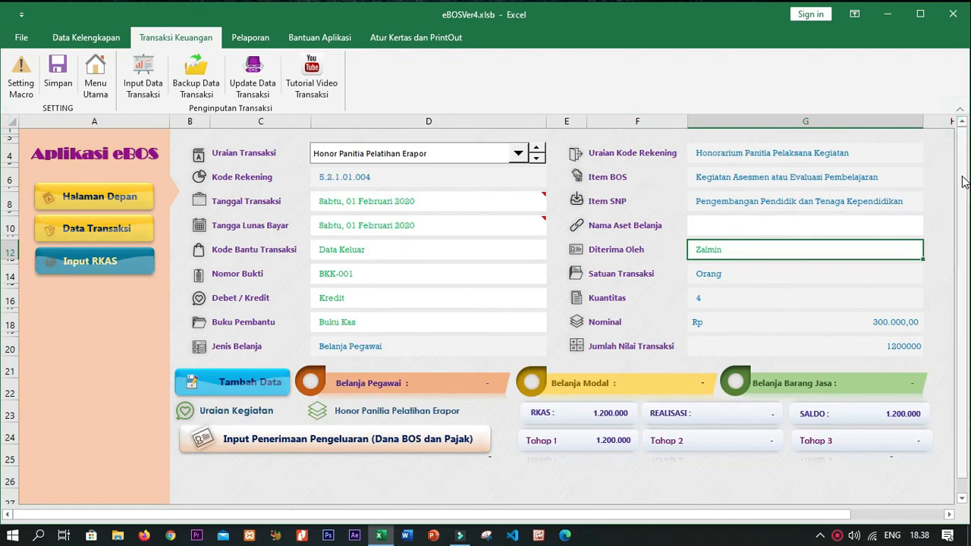
drag(963, 185, 960, 107)
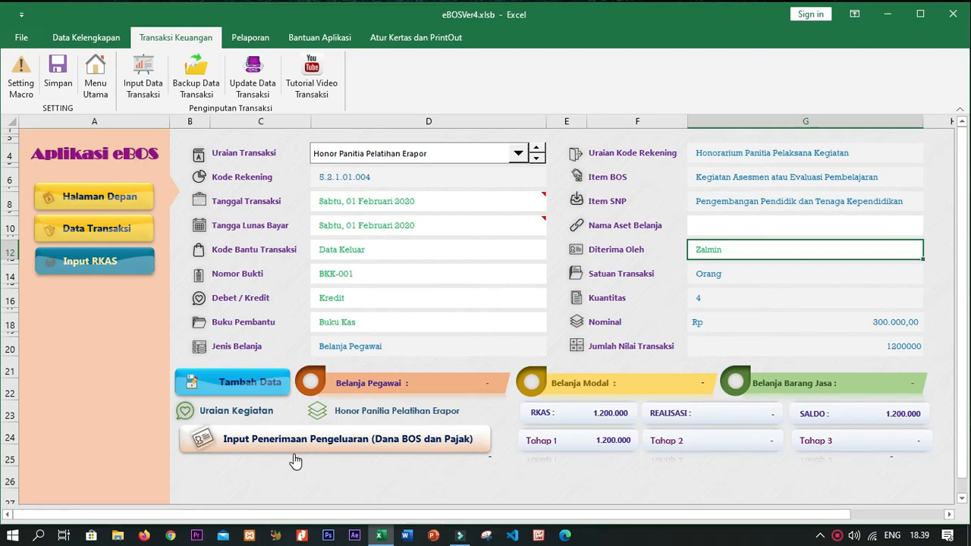
- View the input form for BOS fund and tax receipts and expenditures, and return to the transaction input form
click(317, 439)
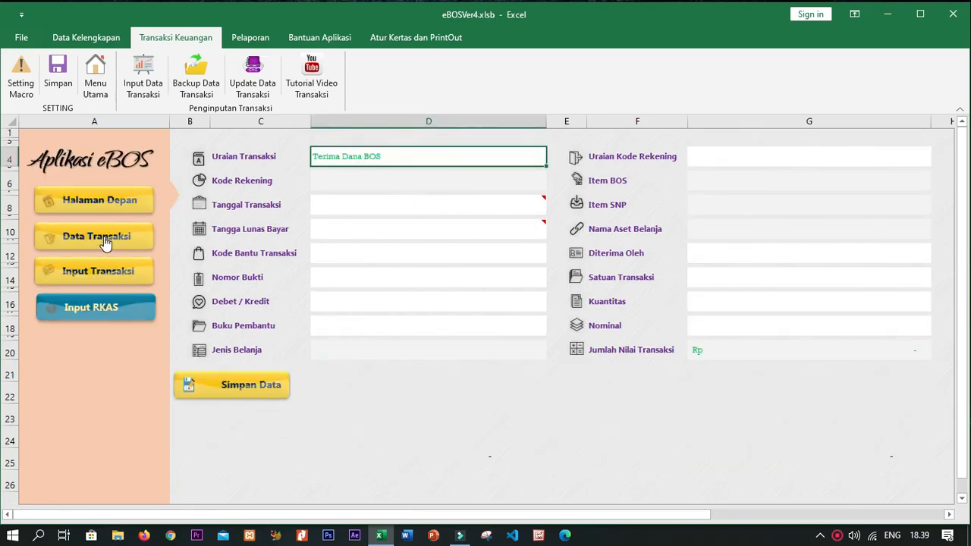
click(100, 272)
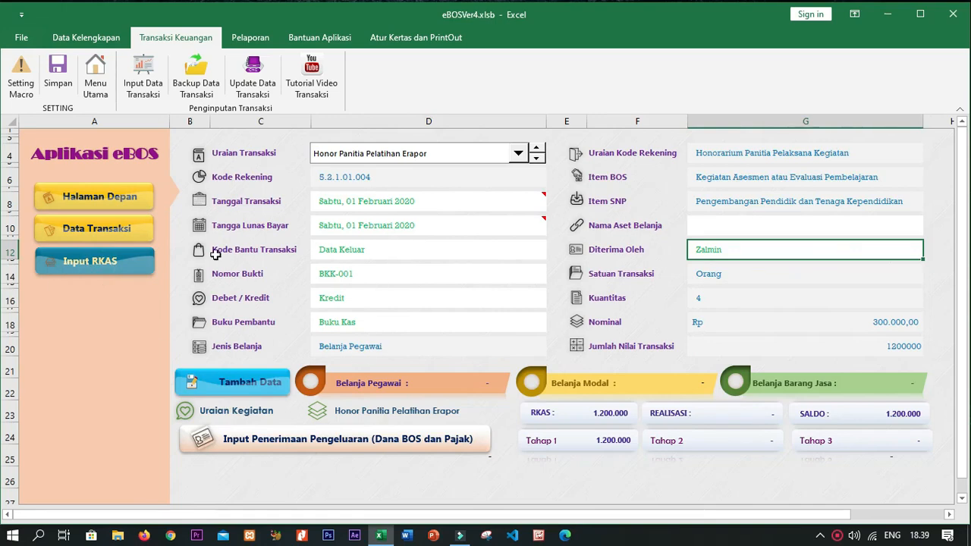
click(965, 185)
- Review all columns of the recorded transaction in the Data Transaksi table and return to the transaction input form
click(103, 233)
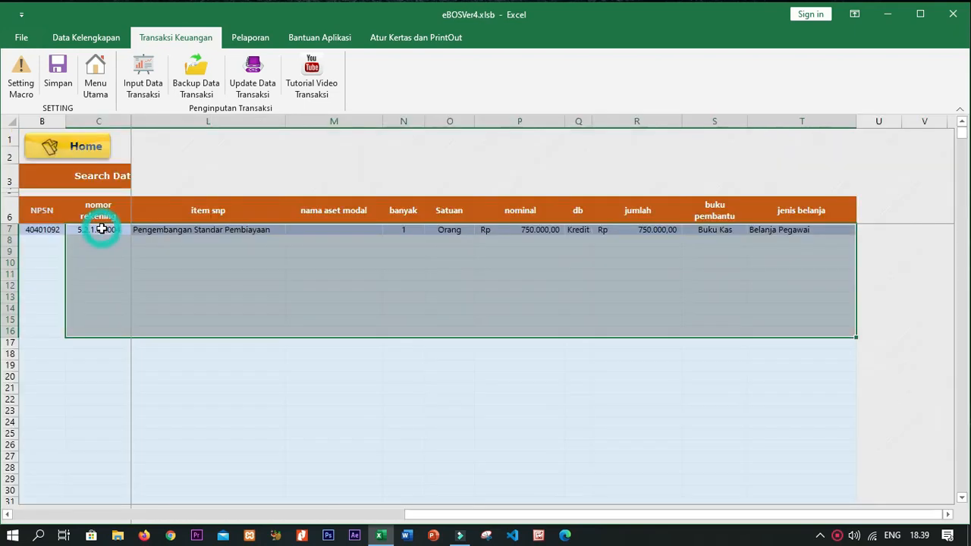
click(787, 229)
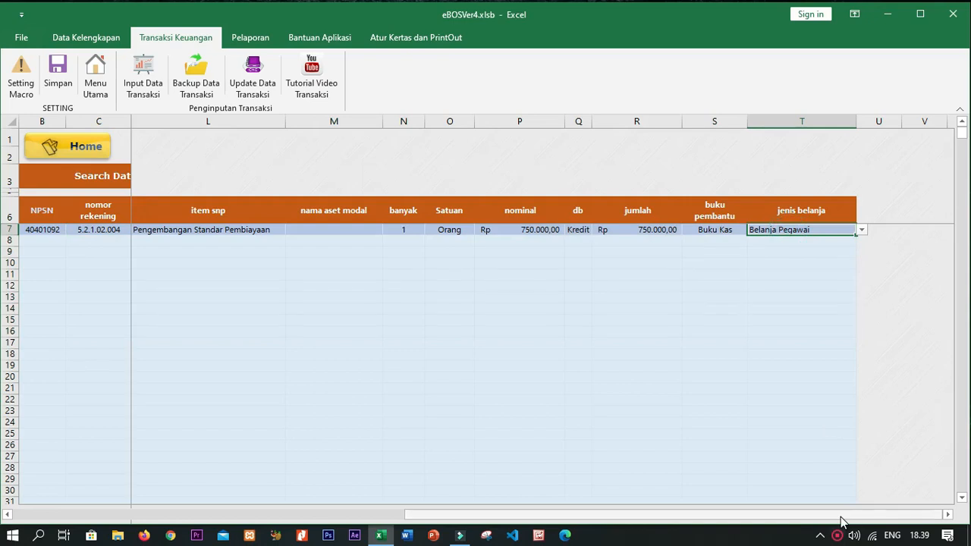
drag(830, 515, 190, 515)
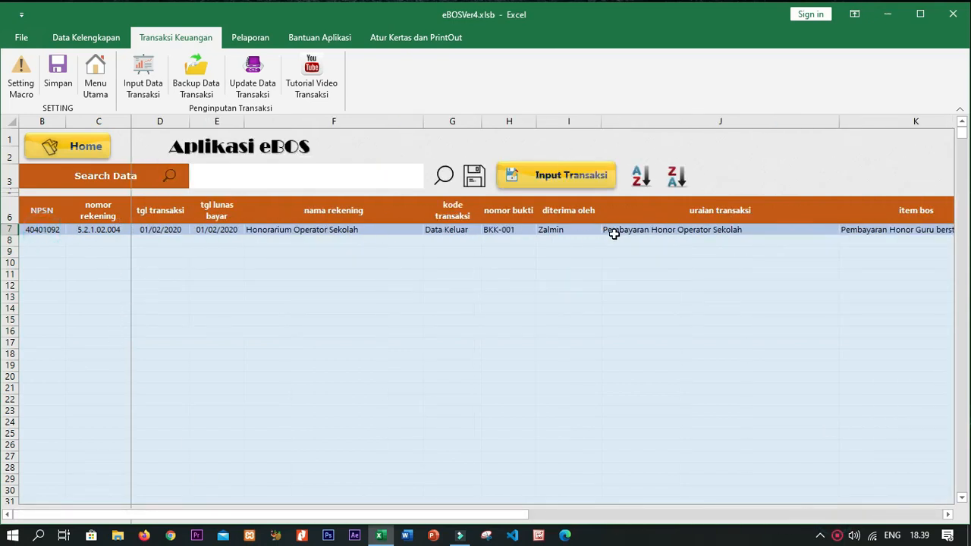
drag(478, 516, 923, 500)
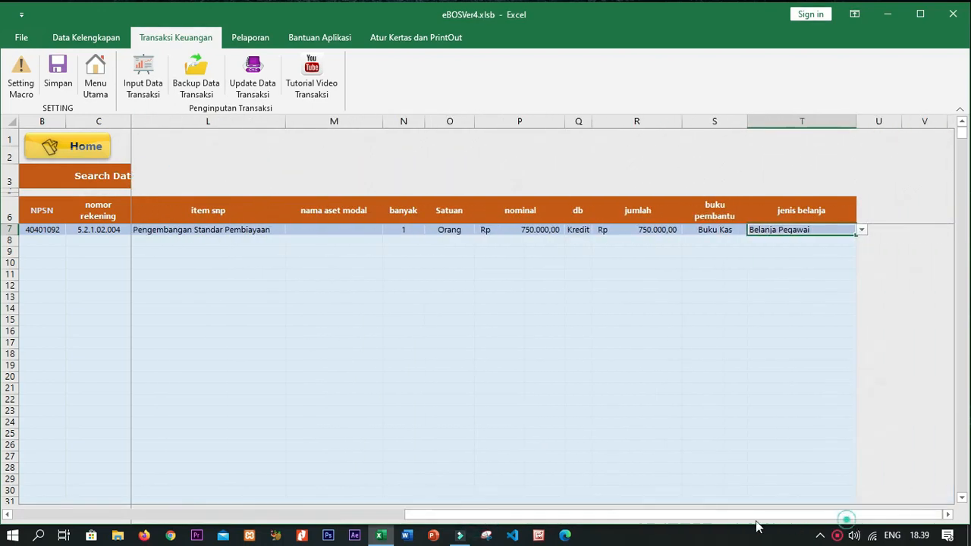
click(351, 516)
click(514, 171)
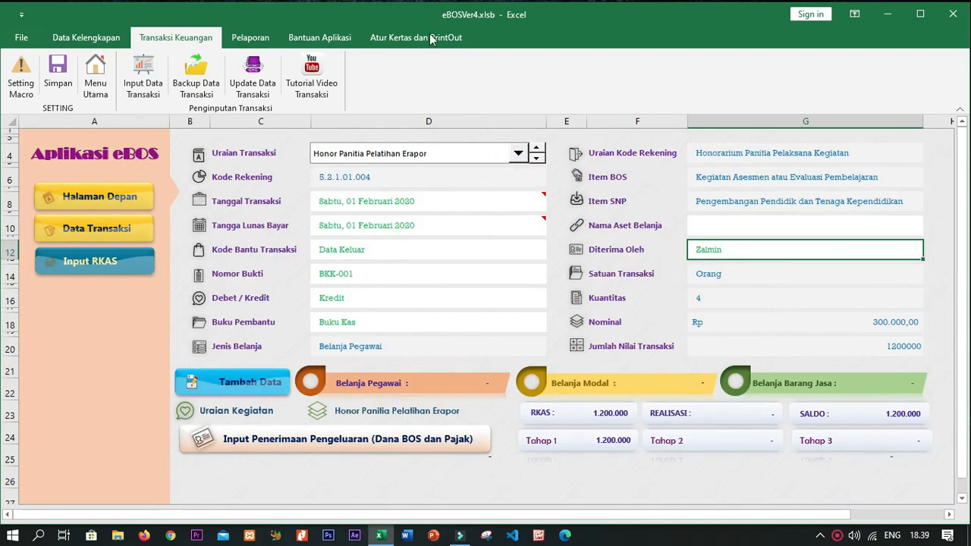
- Look through the Uraian Transaksi options and choose Honor Panitia Pelatihan Erapor
click(518, 154)
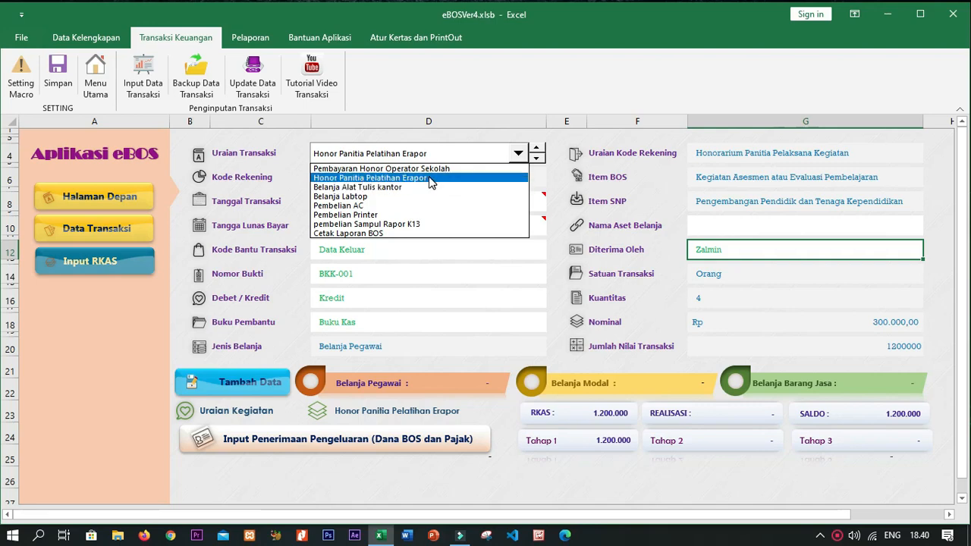
click(543, 177)
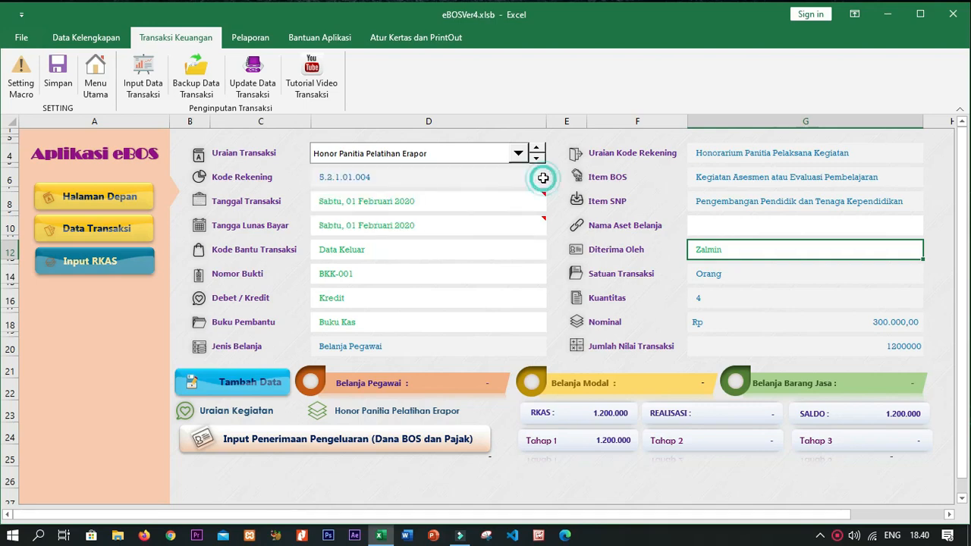
click(518, 153)
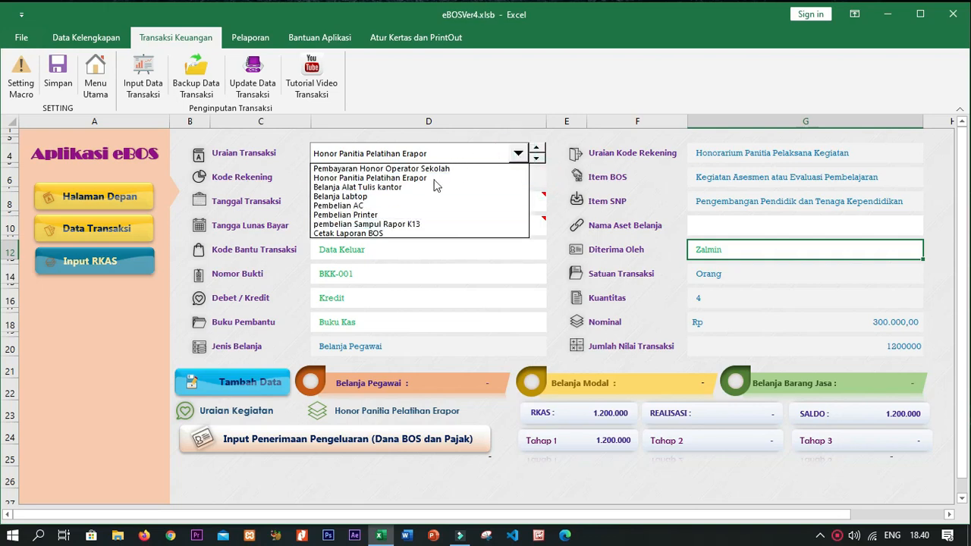
click(428, 152)
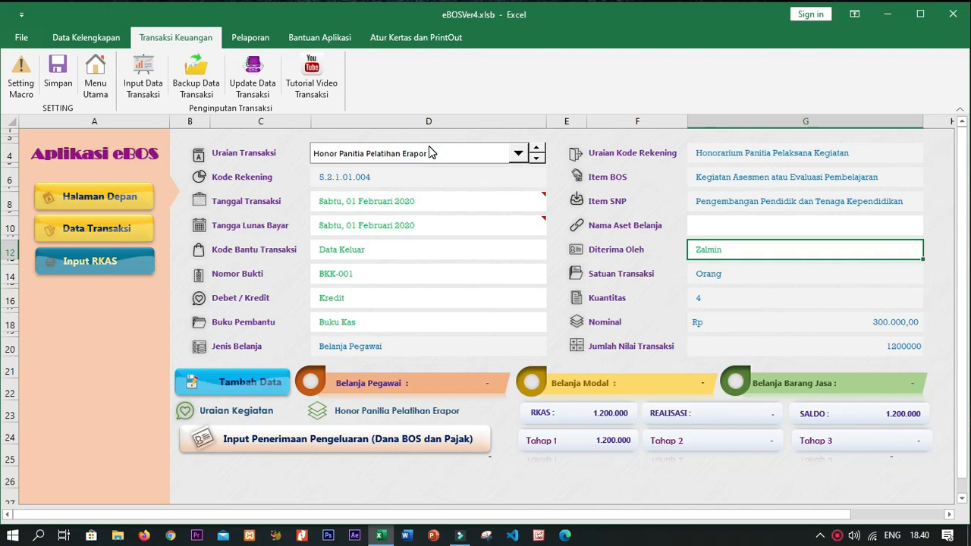
click(519, 155)
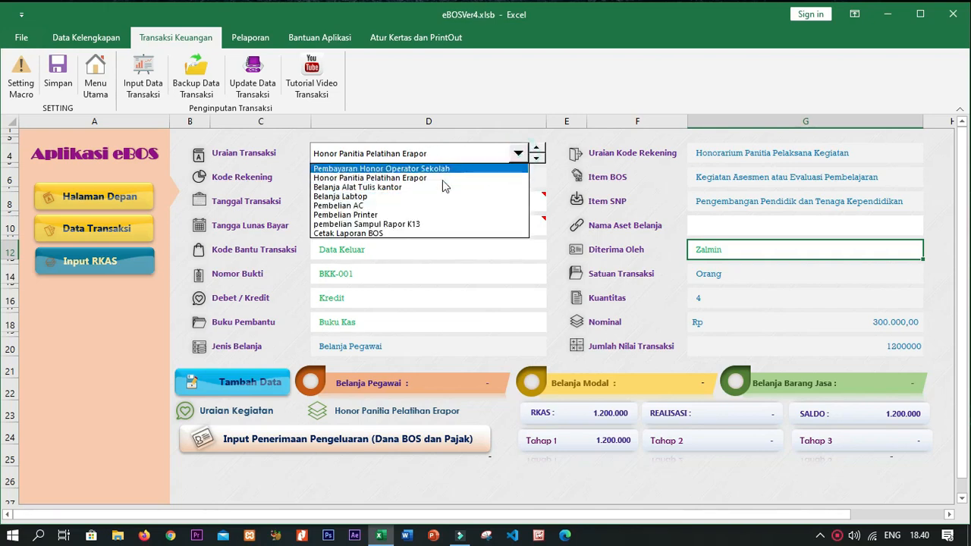
click(518, 155)
click(518, 155)
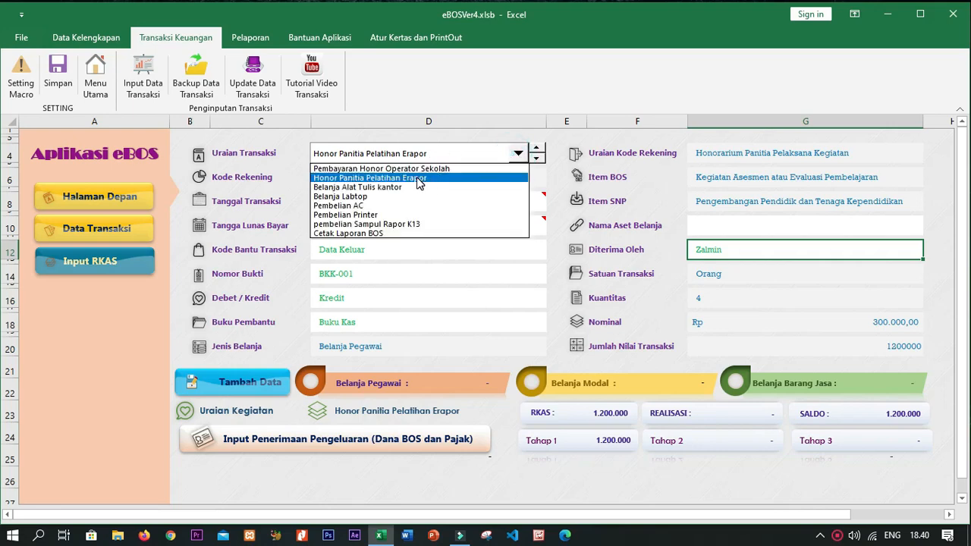
click(417, 179)
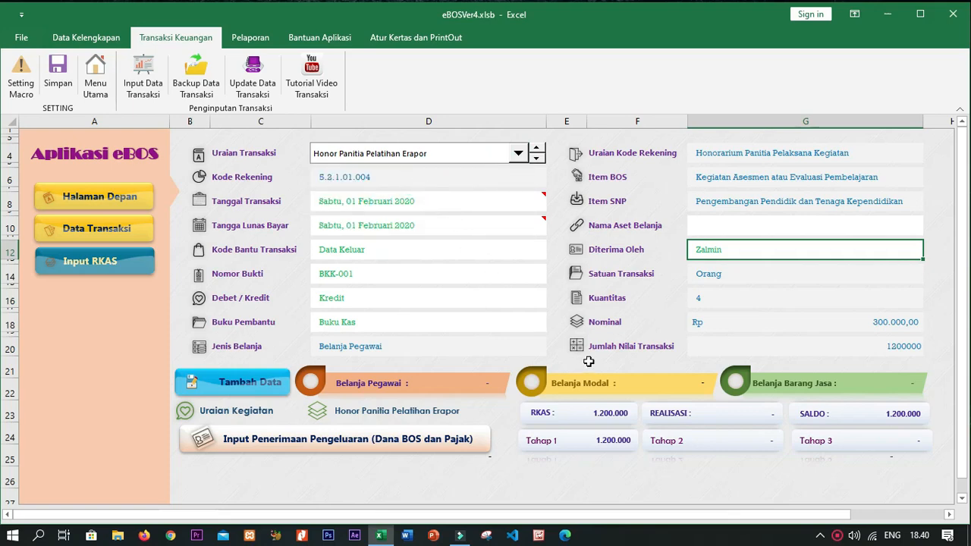
- Check the RKAS, realisation and balance figures per Tahap for the Honor Panitia Pelatihan Erapor activity
scroll(557, 317, down, 3)
scroll(557, 317, up, 3)
click(739, 444)
click(851, 444)
click(518, 154)
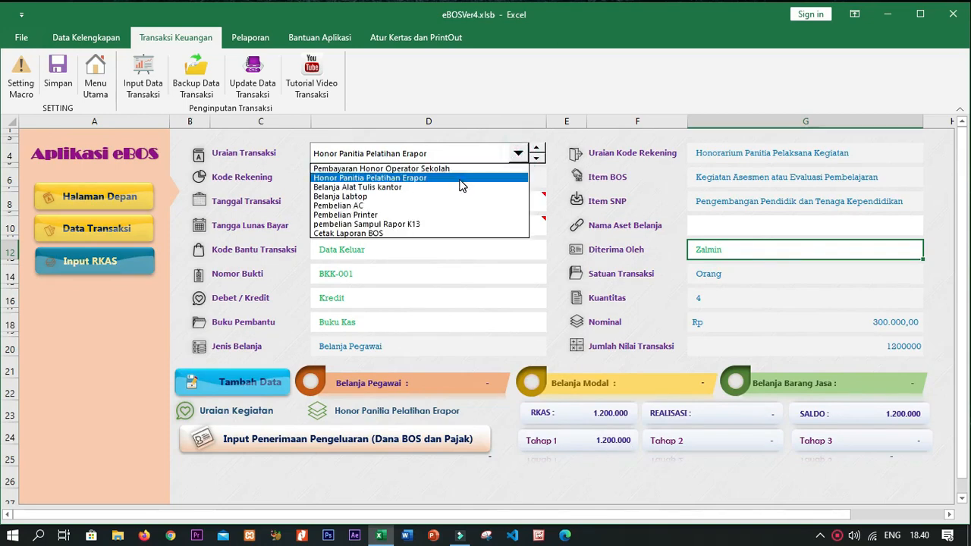
click(459, 179)
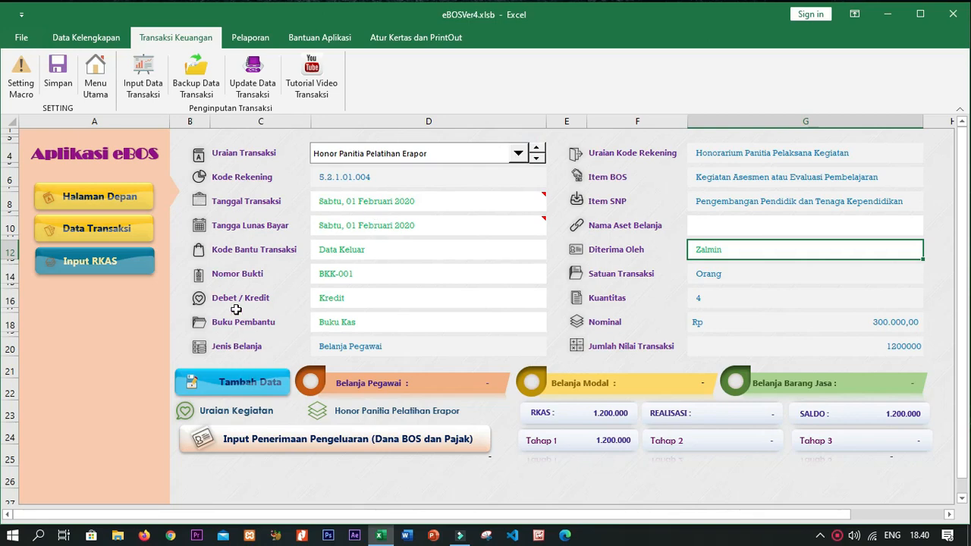
- Start a new transaction entry with Tambah Data and go through the blank fields from Tanggal Transaksi to Diterima Oleh
click(225, 393)
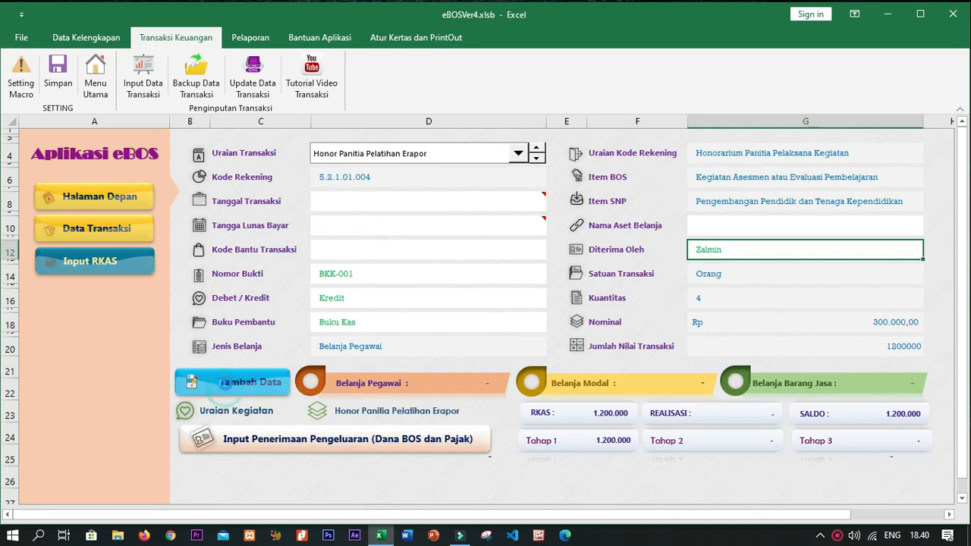
click(379, 202)
click(379, 223)
click(377, 256)
click(375, 270)
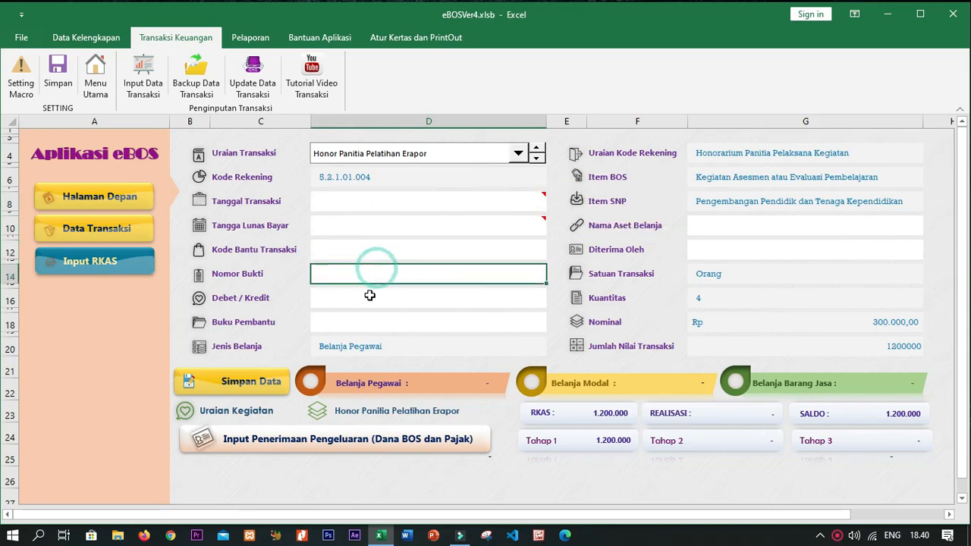
click(370, 300)
click(370, 316)
click(795, 222)
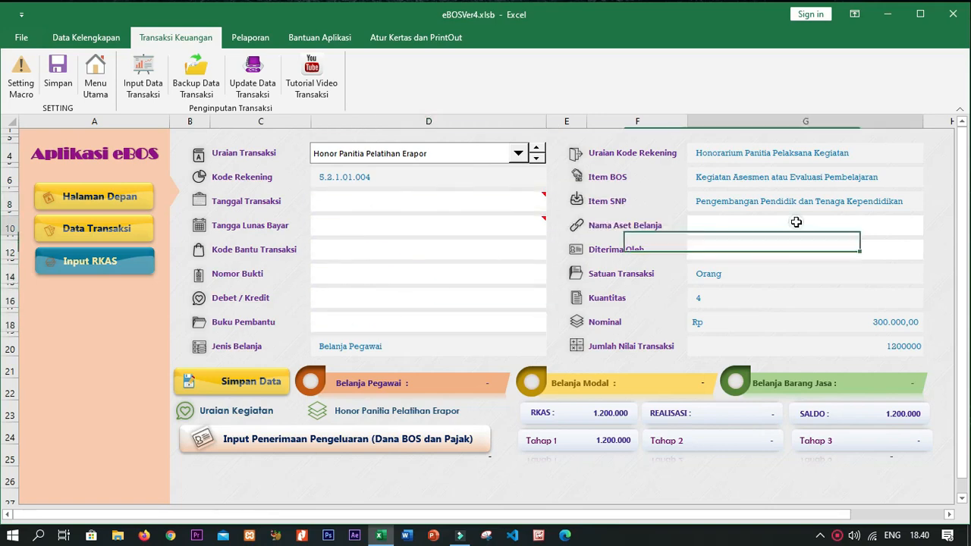
click(787, 249)
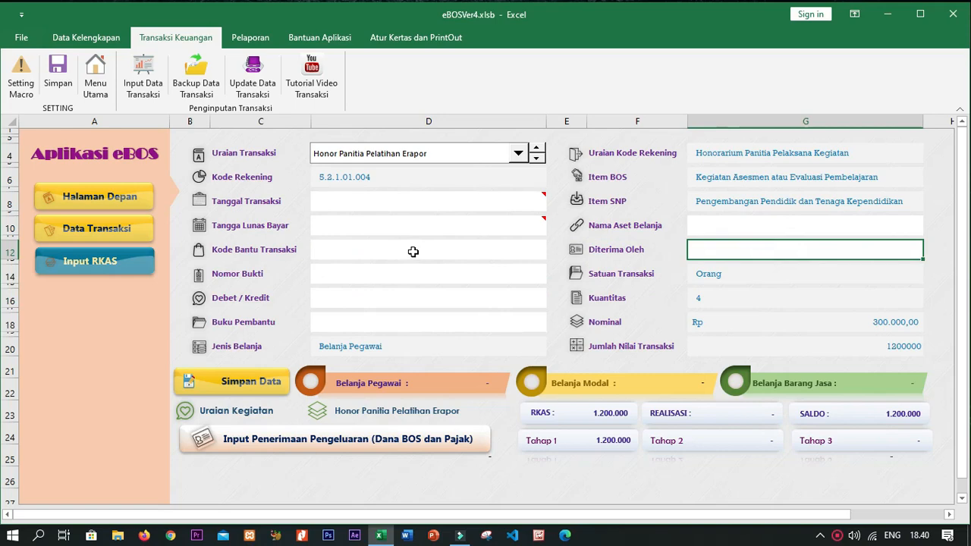
- Set the Uraian Transaksi of the new entry to Pembayaran Honor Operator Sekolah
click(518, 154)
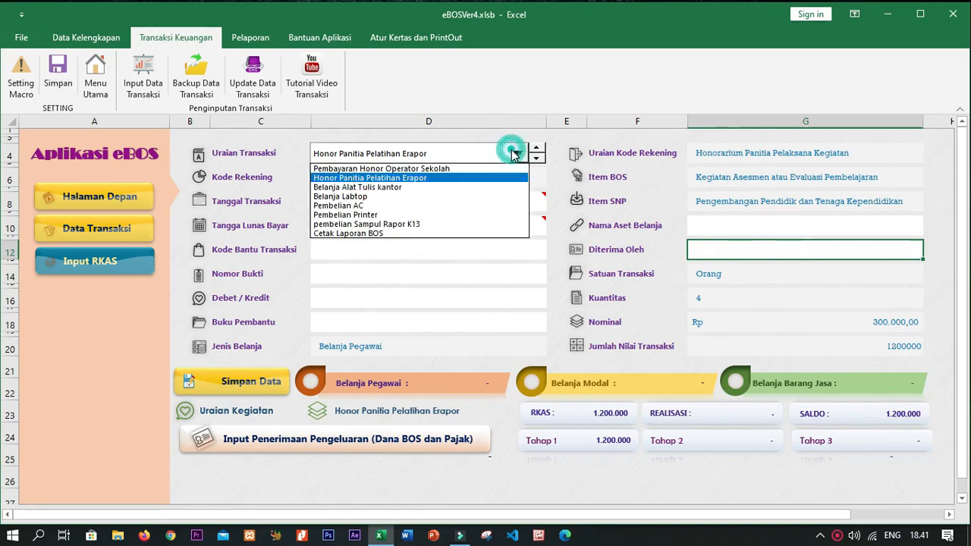
click(491, 169)
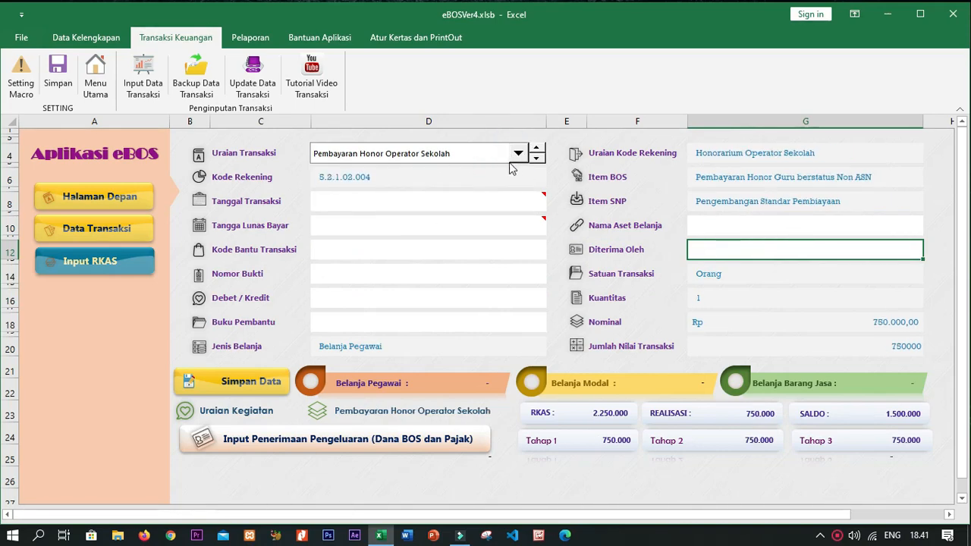
click(518, 154)
click(406, 169)
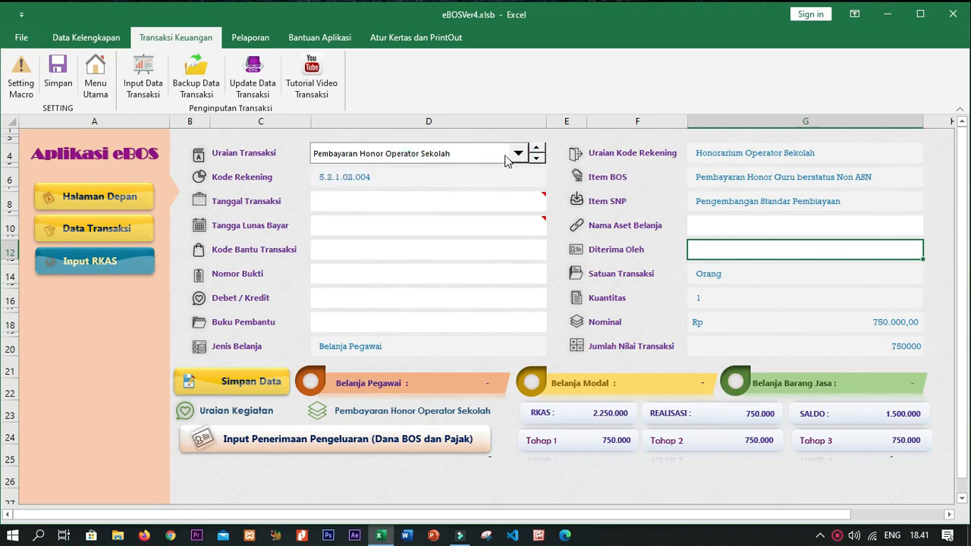
- Check the recorded Pembayaran Honor Operator Sekolah transaction in the Data Transaksi table and return to the input form
click(105, 228)
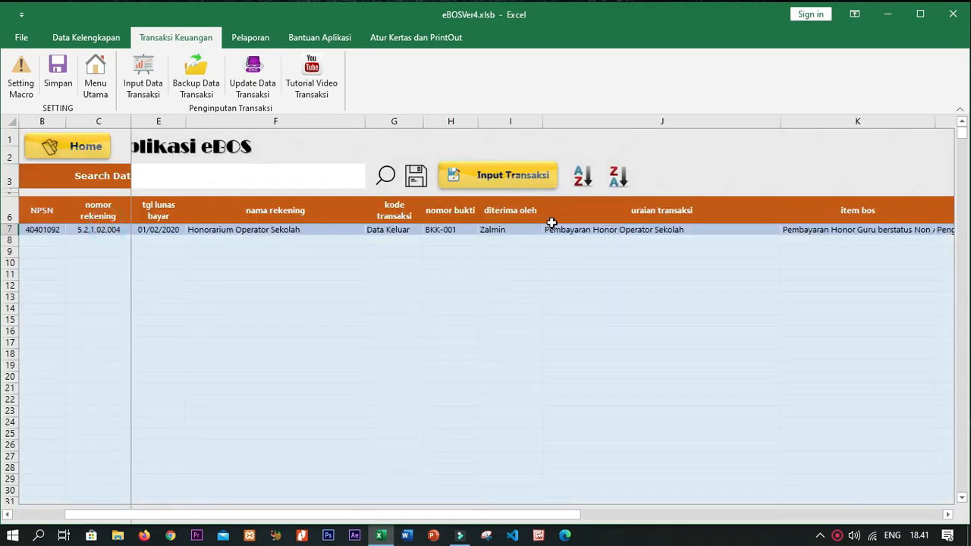
drag(561, 514, 615, 518)
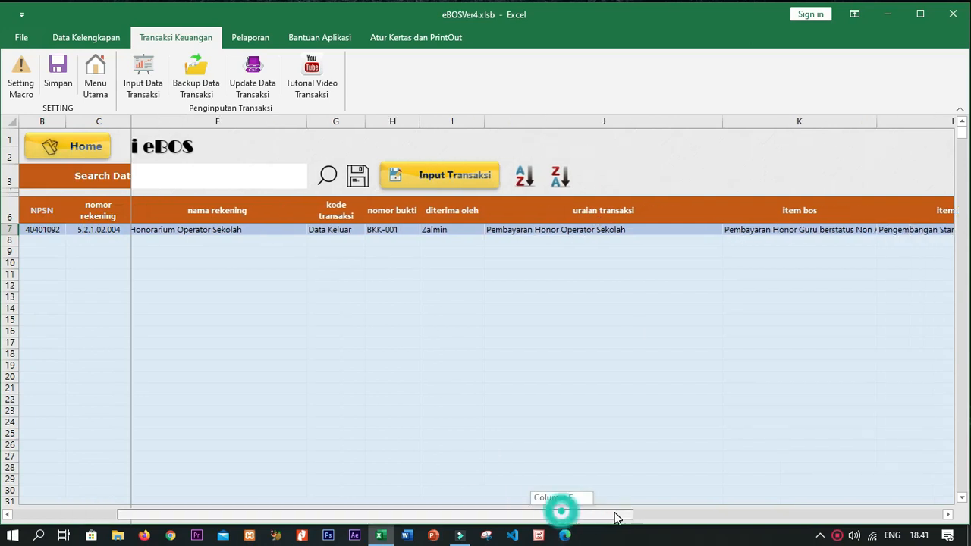
drag(540, 513, 576, 513)
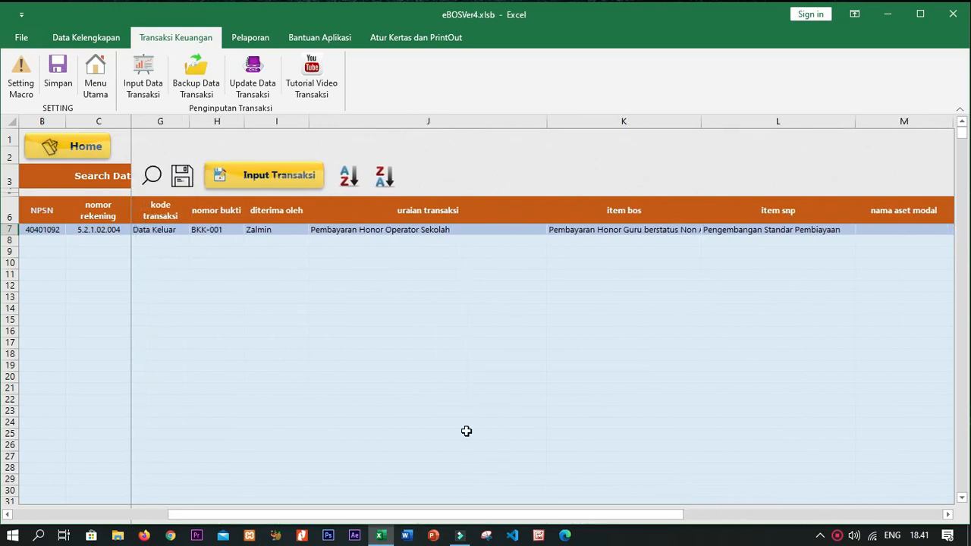
drag(462, 516, 195, 505)
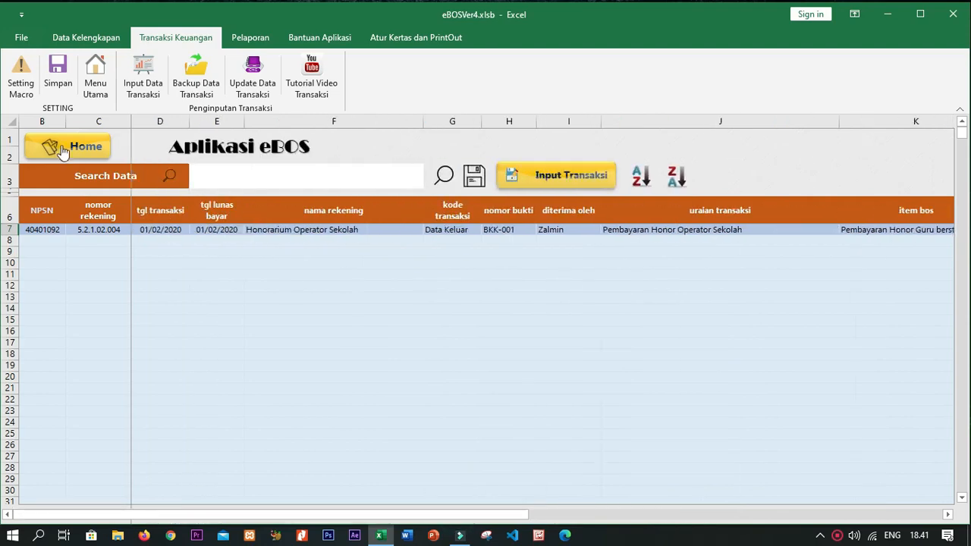
click(556, 179)
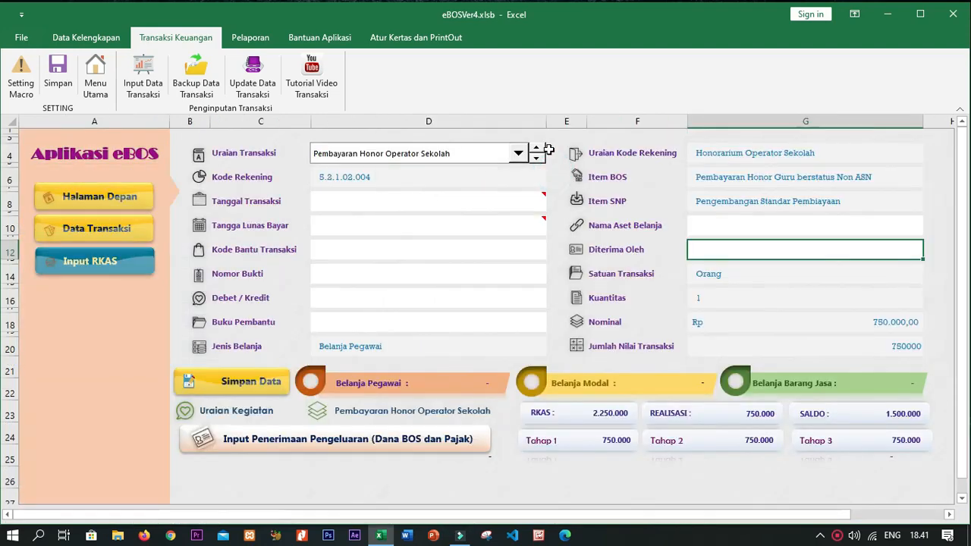
- Set the Uraian Transaksi to Honor Panitia Pelatihan Erapor and date both the transaction and its full payment 03/02/2020
click(516, 154)
click(466, 179)
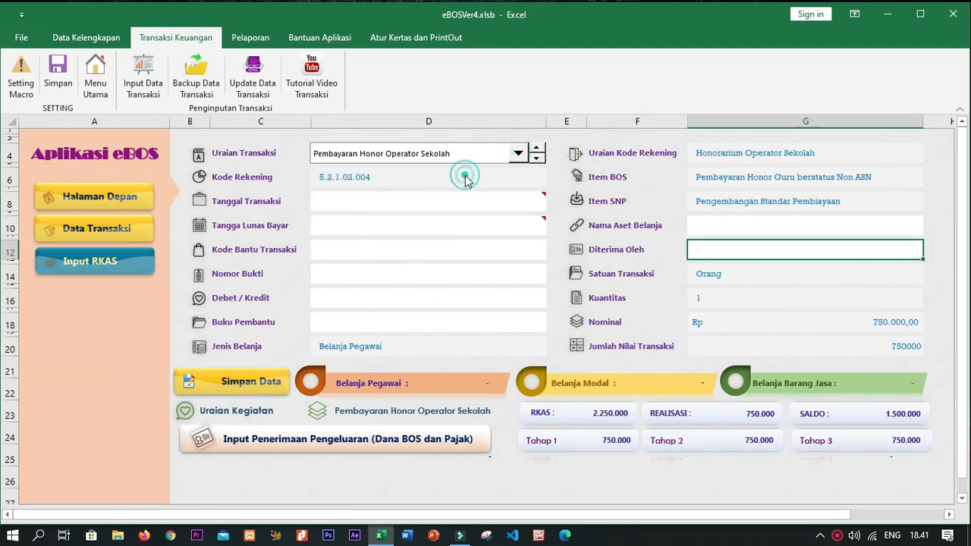
click(451, 200)
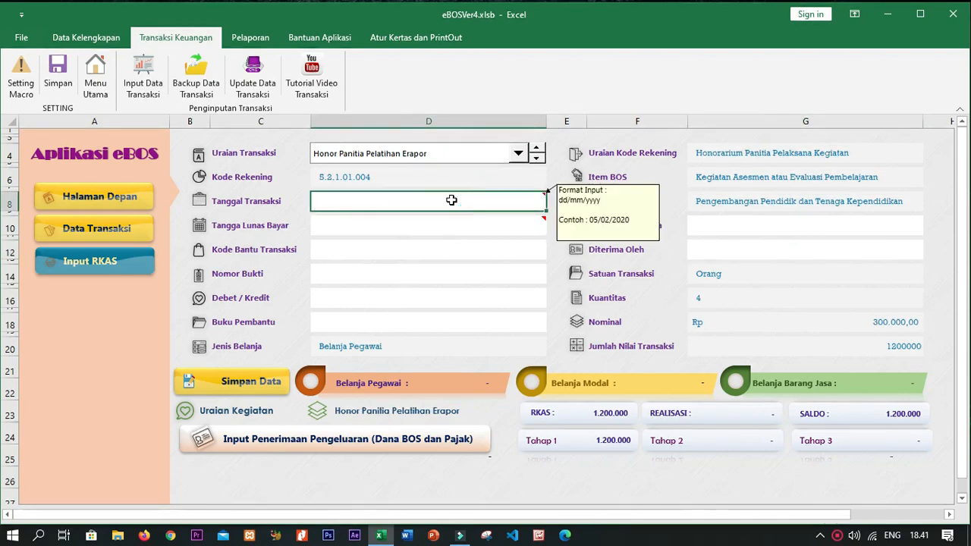
text(3/2/20)
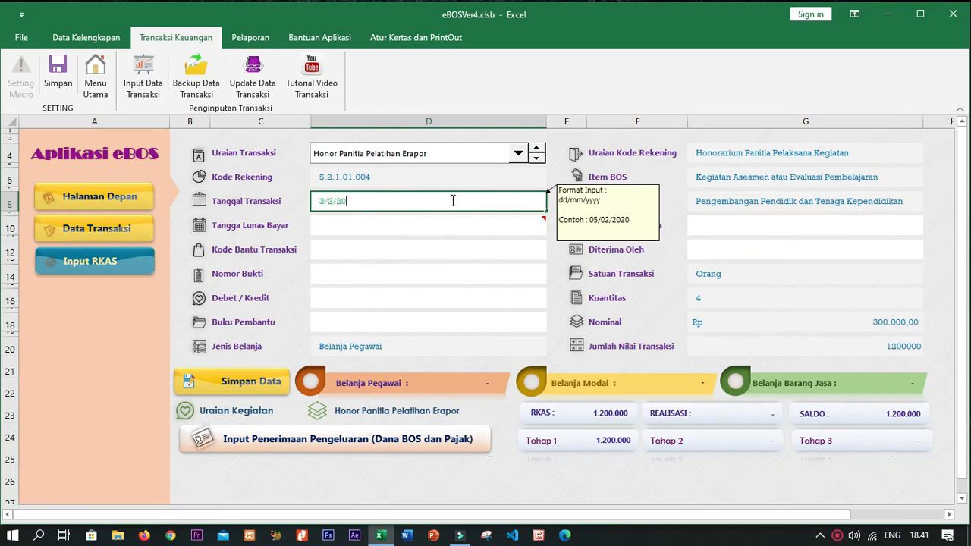
key(Return)
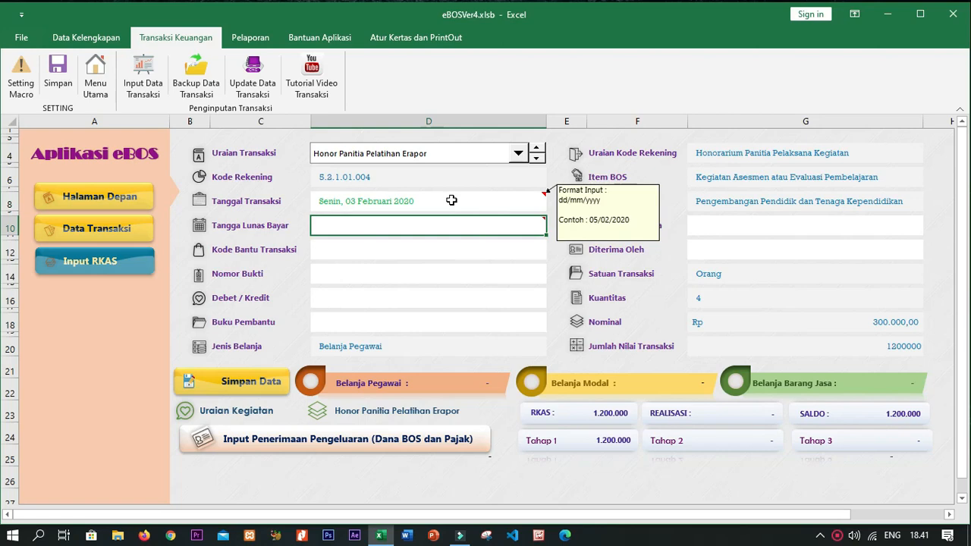
text(03/02/2)
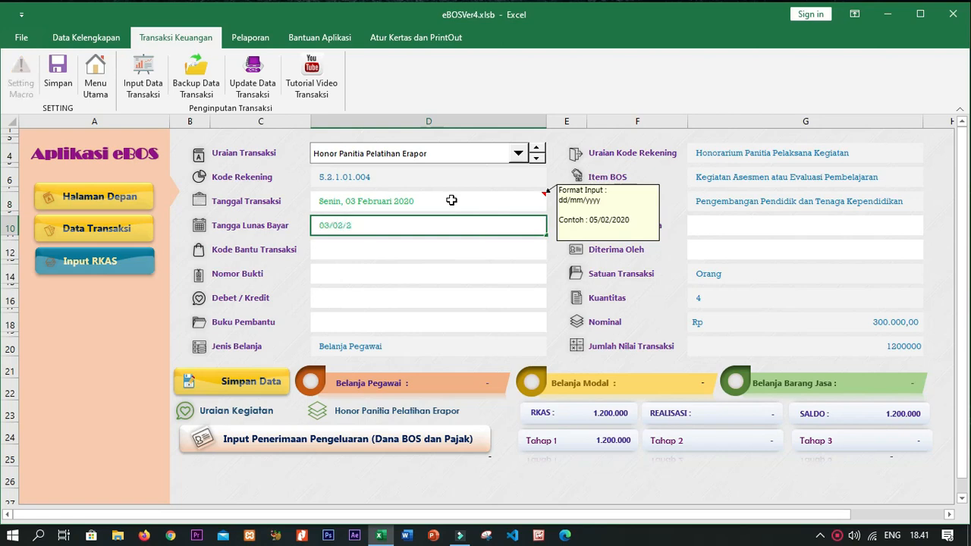
text(020)
key(Return)
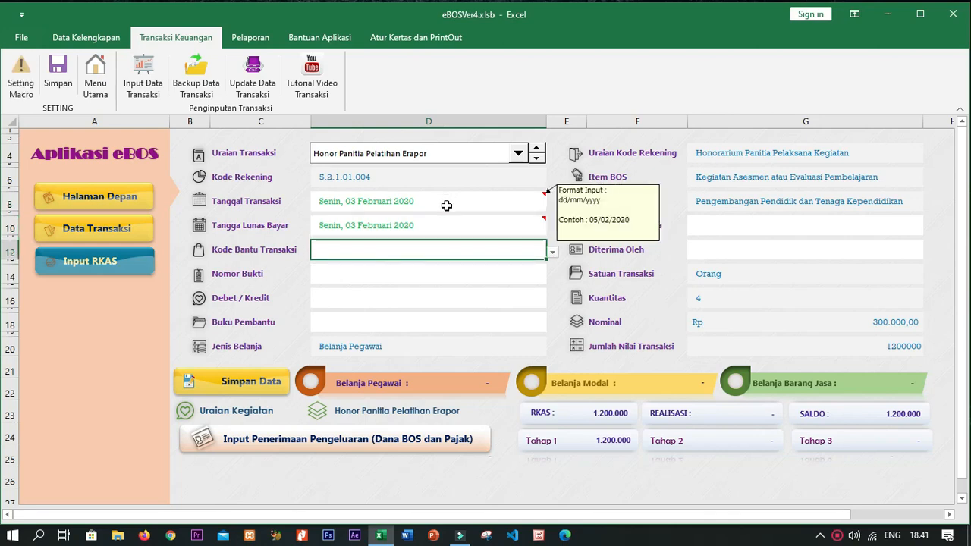
- Set the Kode Bantu Transaksi to Data Keluar and the Nomor Bukti to BKK-002
click(440, 223)
click(360, 256)
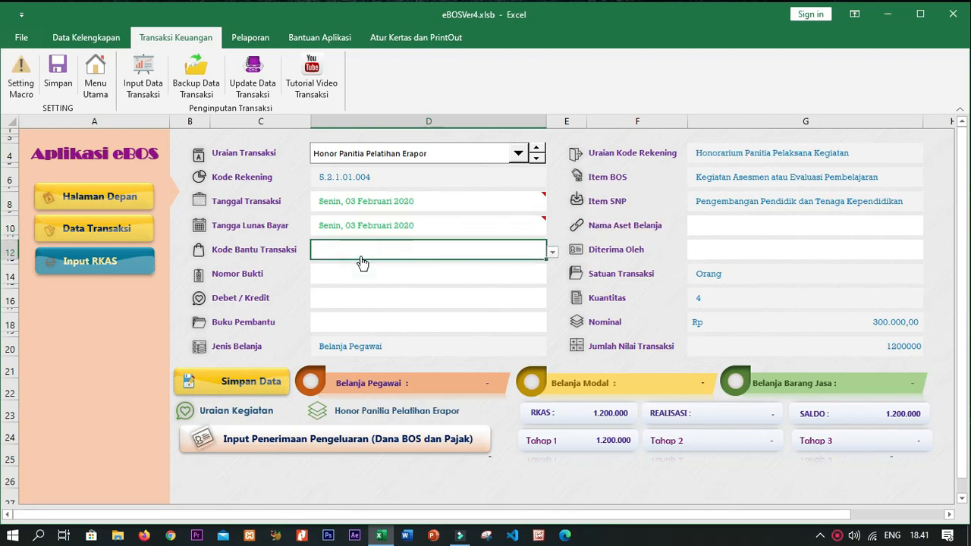
click(538, 251)
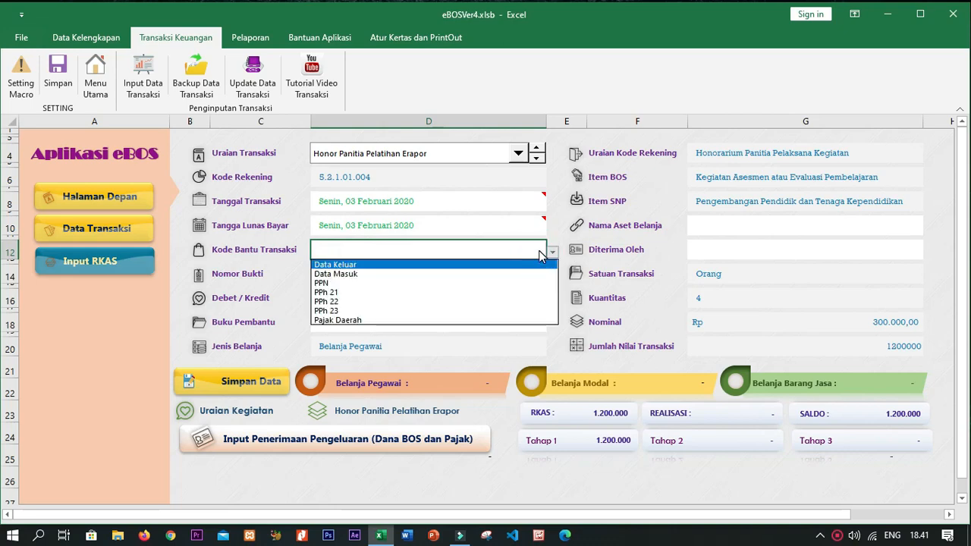
click(393, 265)
click(393, 266)
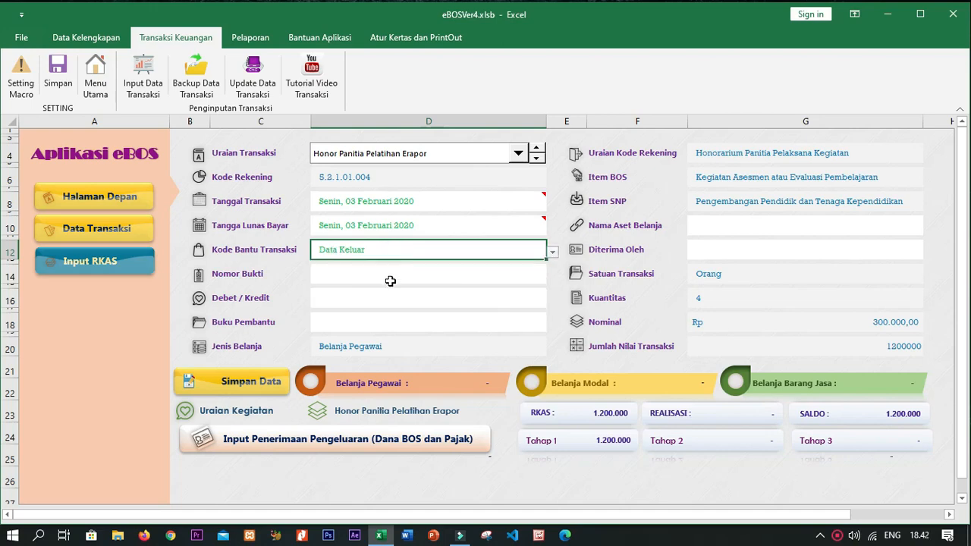
click(390, 275)
text(BKK-002)
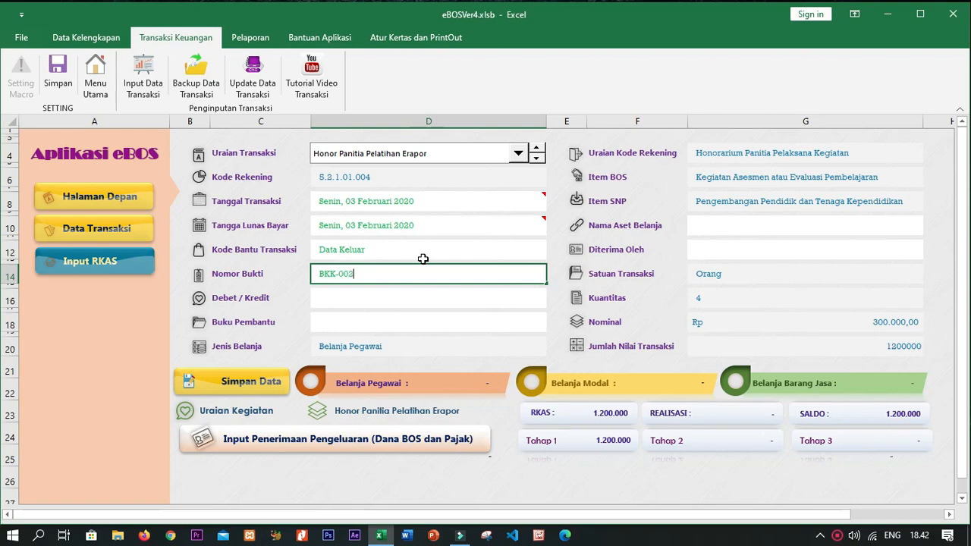
key(Return)
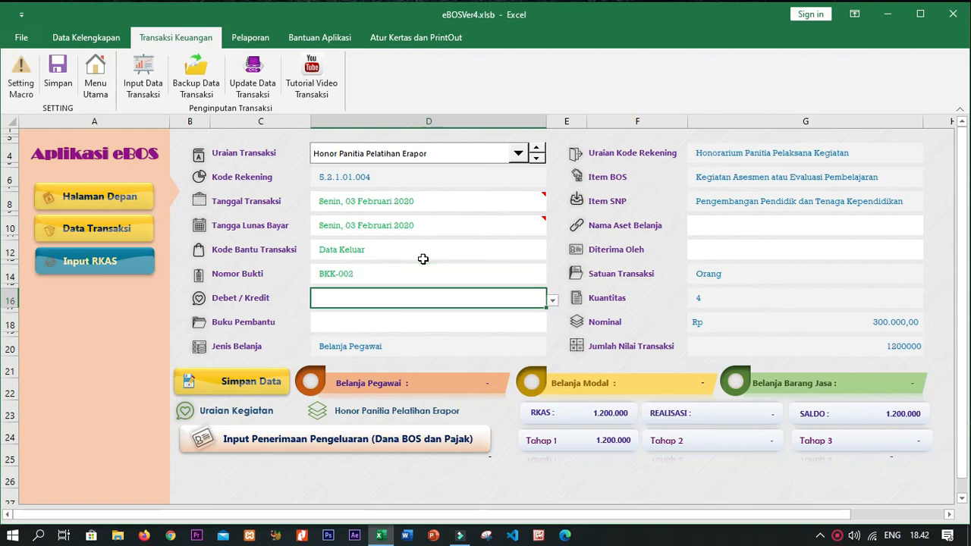
- Set Debet / Kredit to Kredit and Buku Pembantu to Buku Kas for the Erapor training honorarium
click(487, 300)
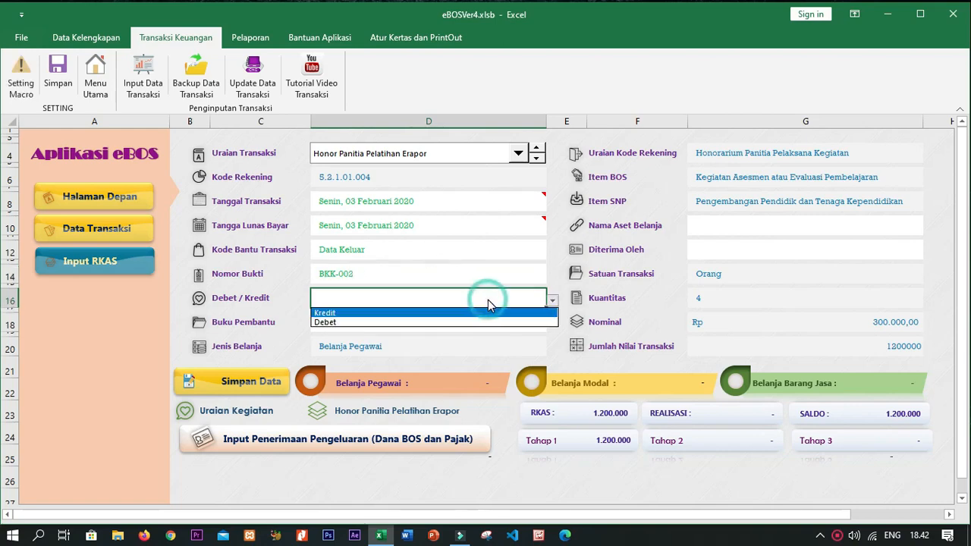
click(392, 313)
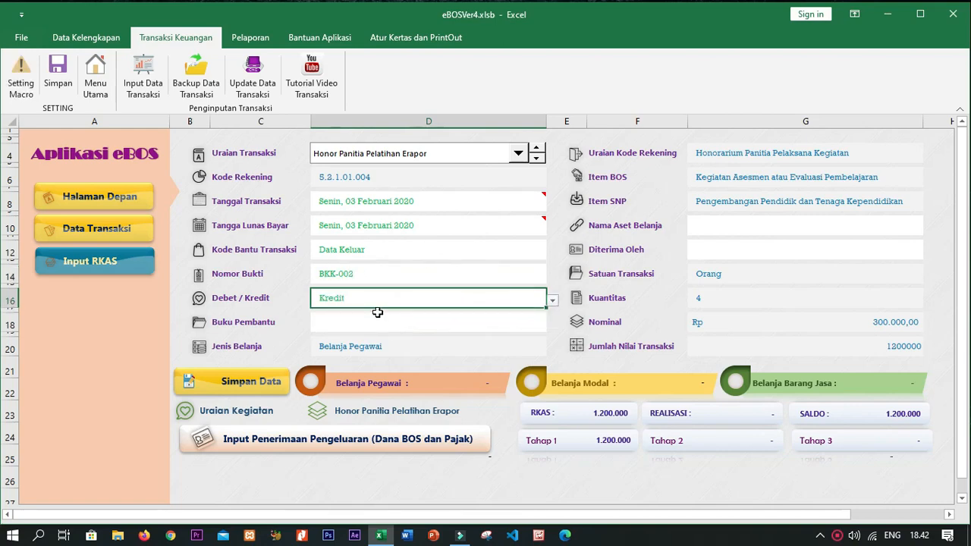
click(328, 323)
click(552, 325)
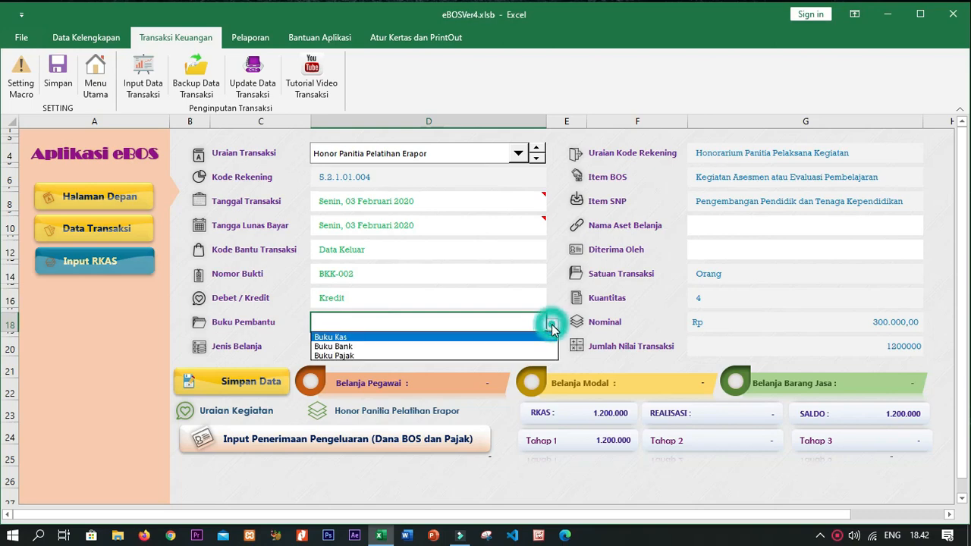
click(393, 338)
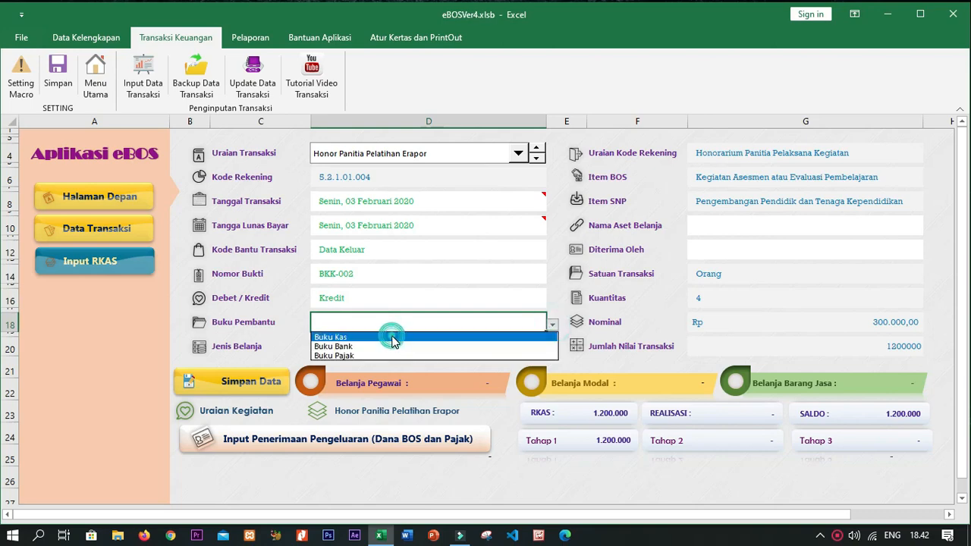
click(393, 338)
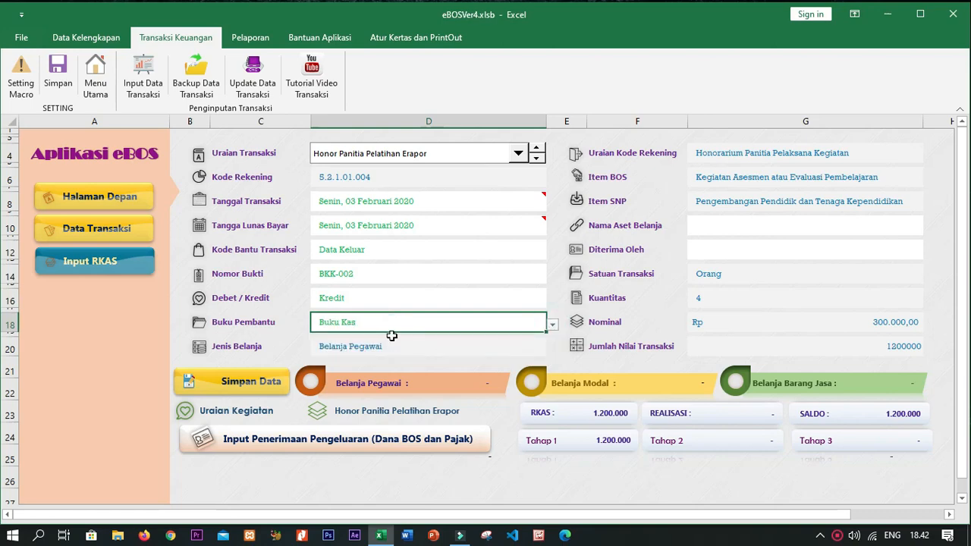
click(332, 351)
- Leave Nama Aset Belanja empty and enter the recipient's name in the Diterima Oleh field
click(728, 232)
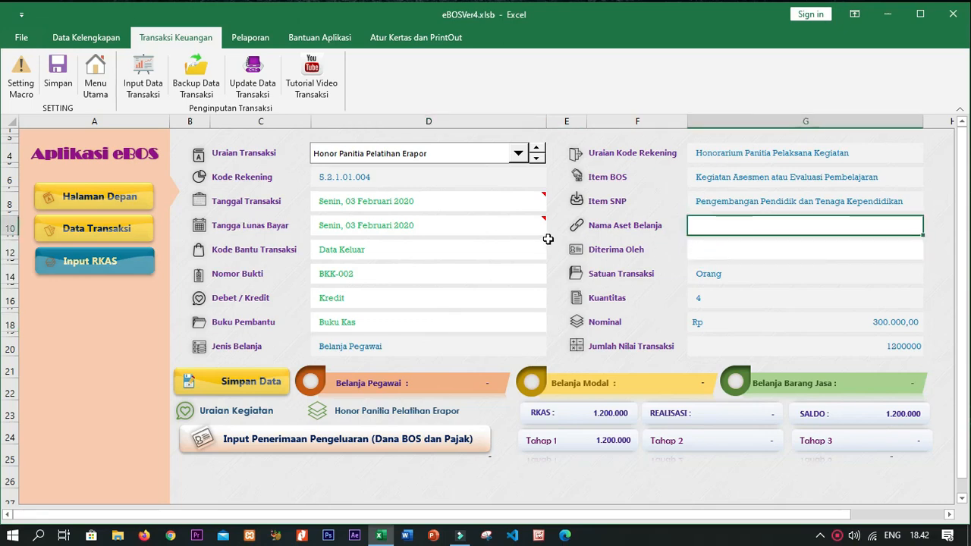
click(713, 246)
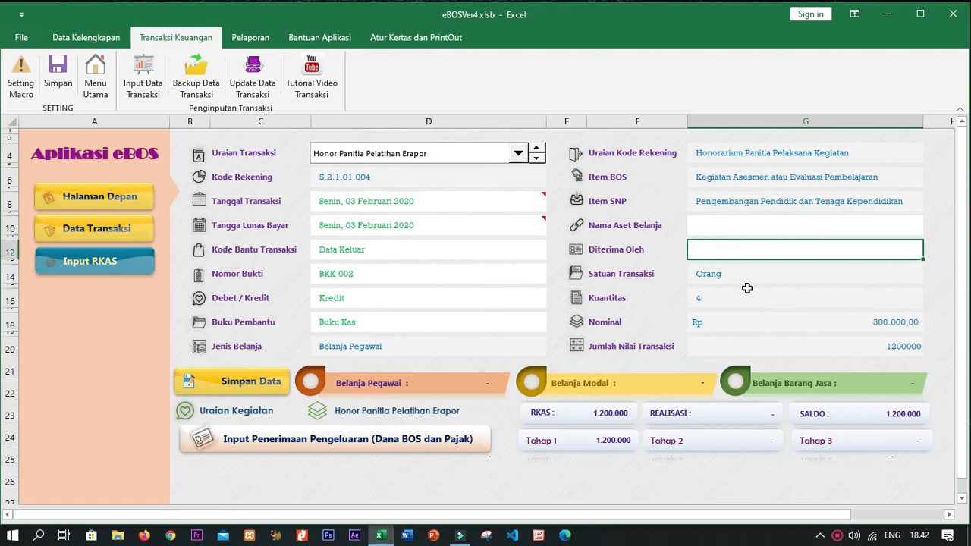
text(Andini)
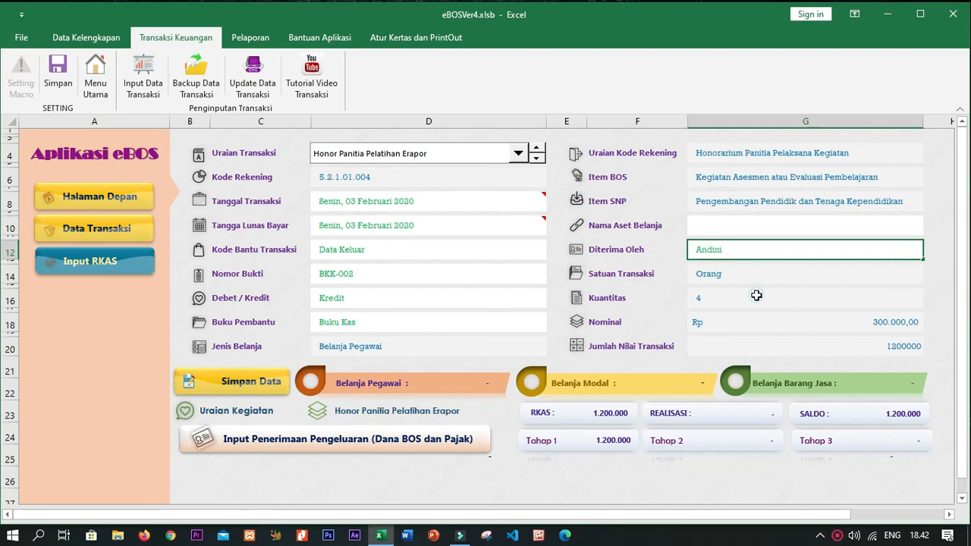
click(756, 295)
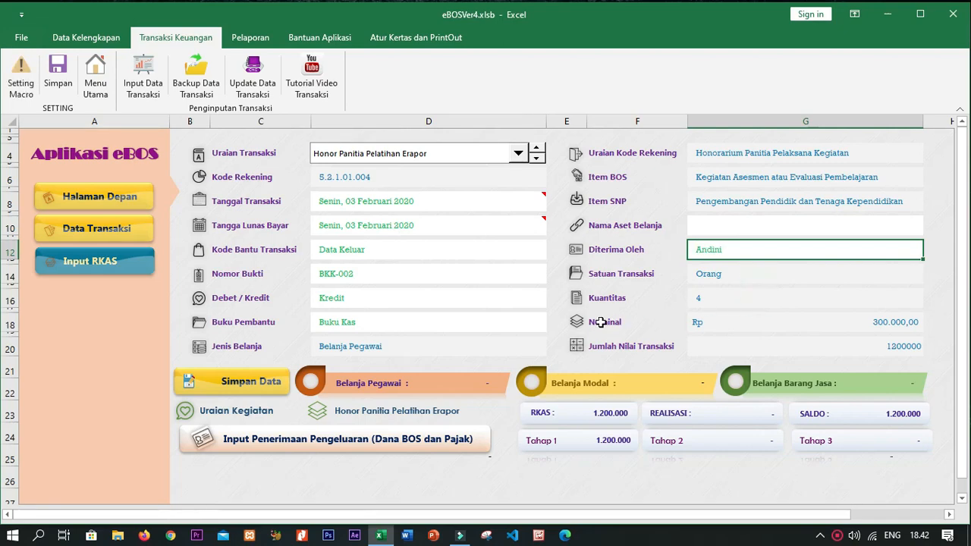
click(647, 285)
scroll(646, 308, down, 4)
scroll(645, 308, up, 4)
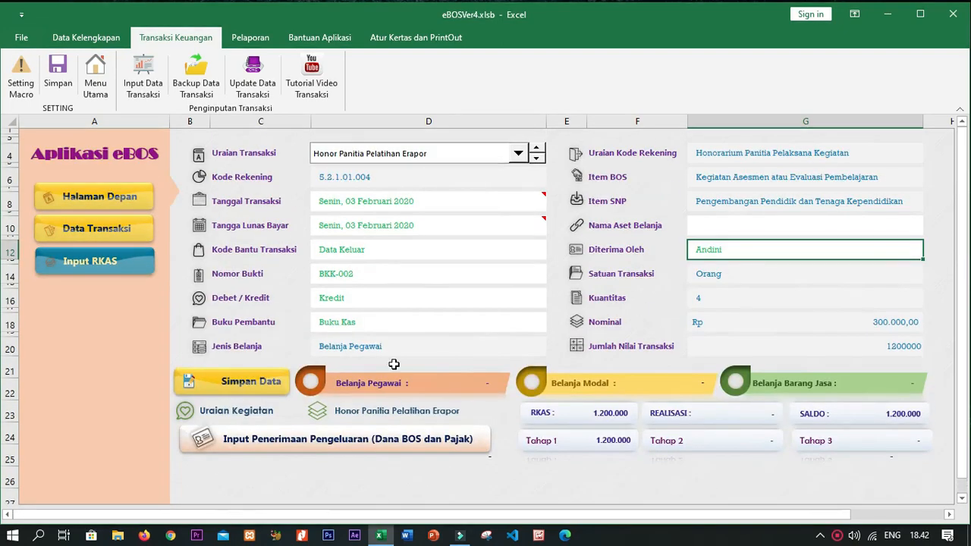
- Save the Honor Panitia Pelatihan Erapor transaction and start a new blank entry
click(235, 396)
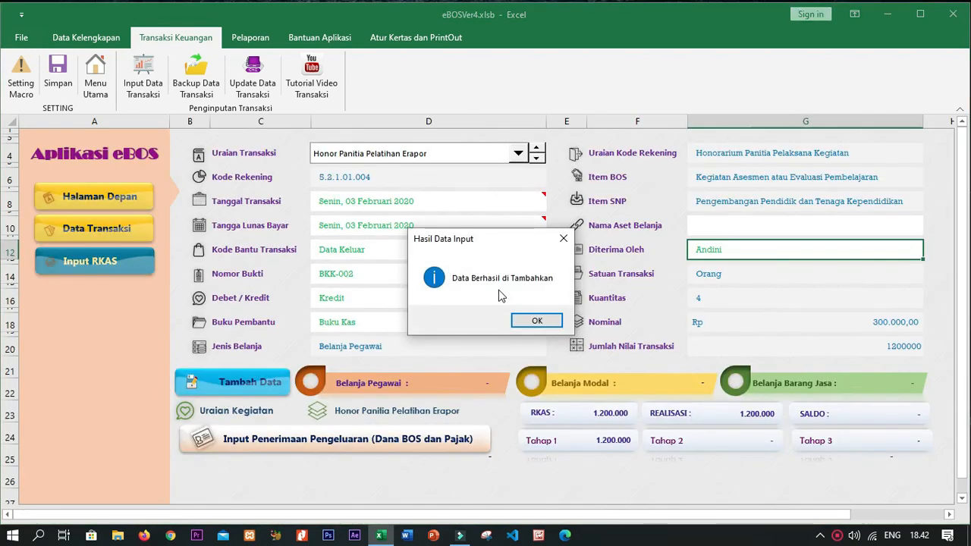
click(534, 320)
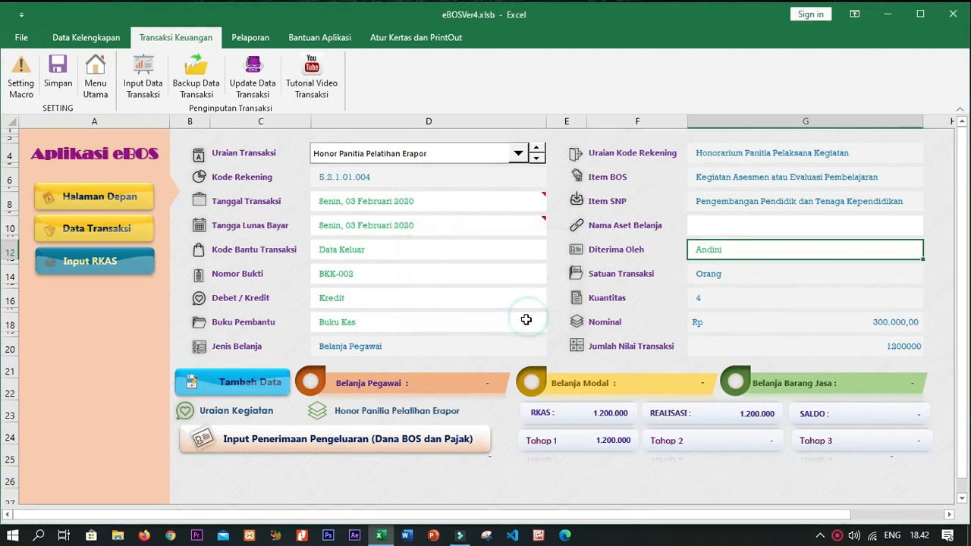
click(236, 381)
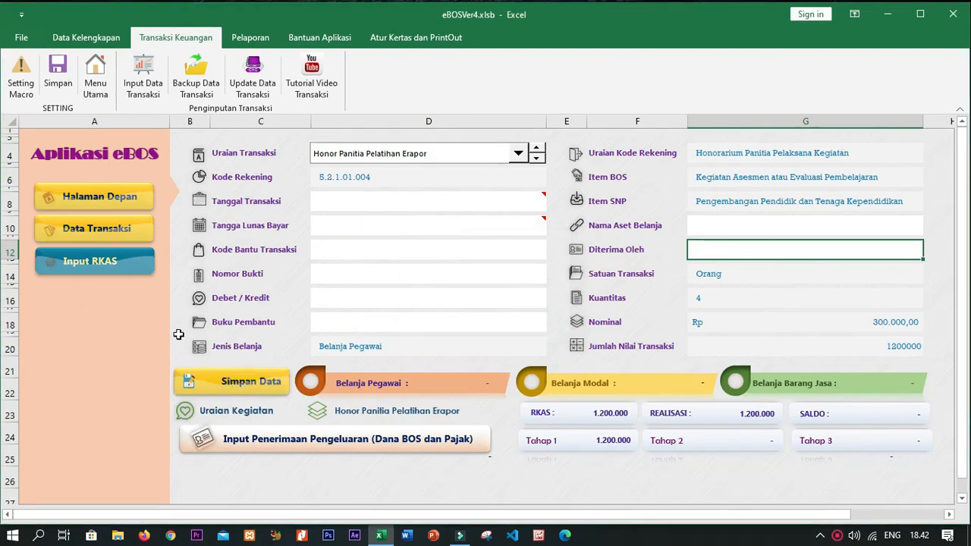
- Check the saved BKK-002 transaction across the columns of the Data Transaksi table and return to the input form
click(96, 231)
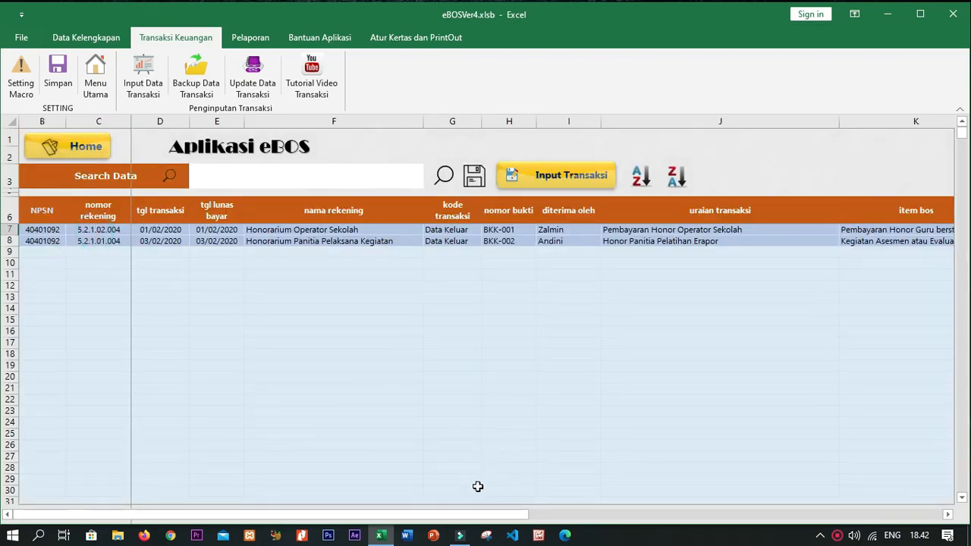
drag(445, 515, 704, 518)
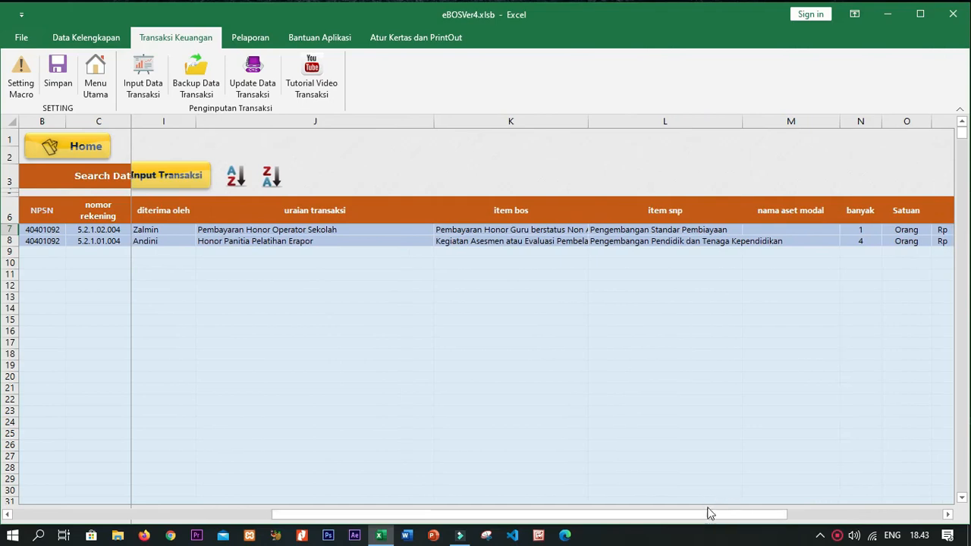
drag(701, 518, 83, 485)
click(567, 168)
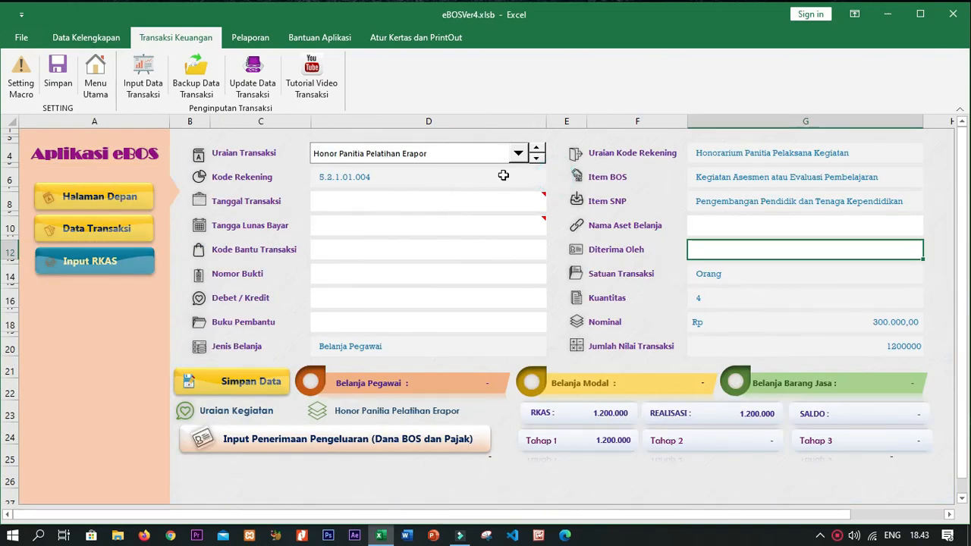
- Set the Uraian Transaksi to Belanja Alat Tulis kantor and date both the transaction and its full payment 06/02/2020
click(517, 155)
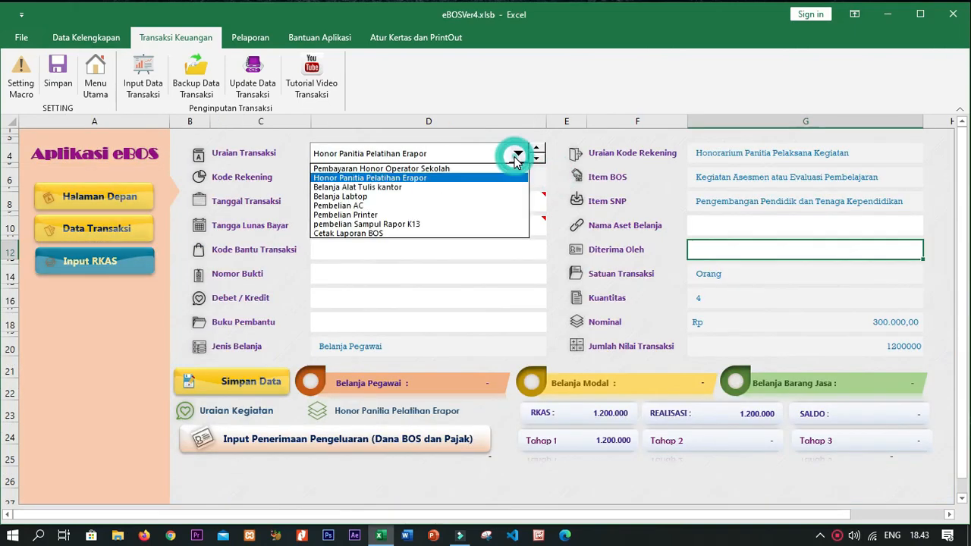
click(486, 189)
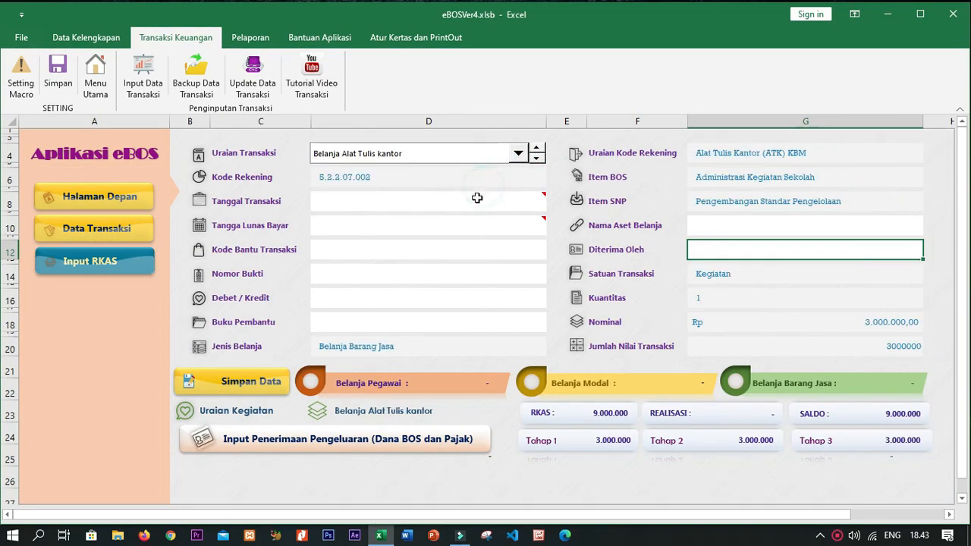
click(360, 203)
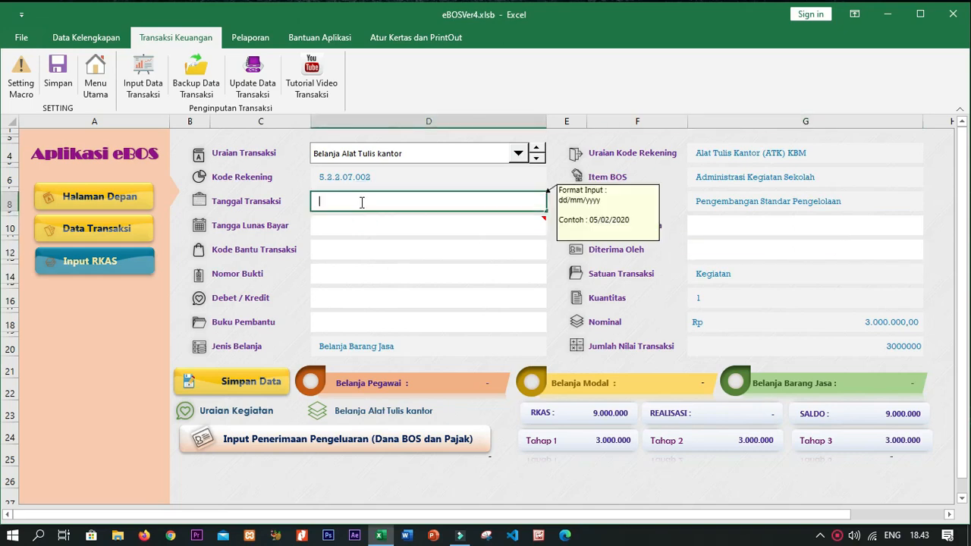
text(6/3/20)
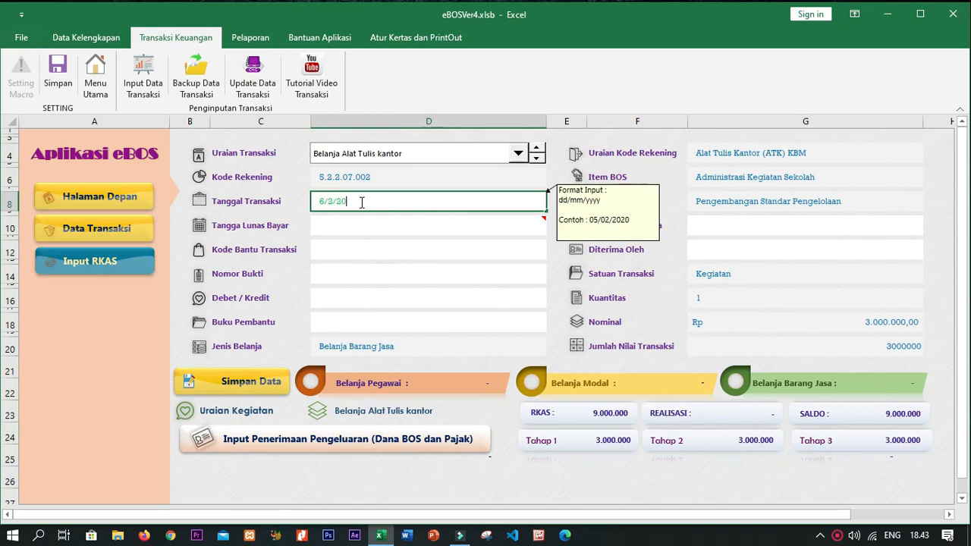
key(Return)
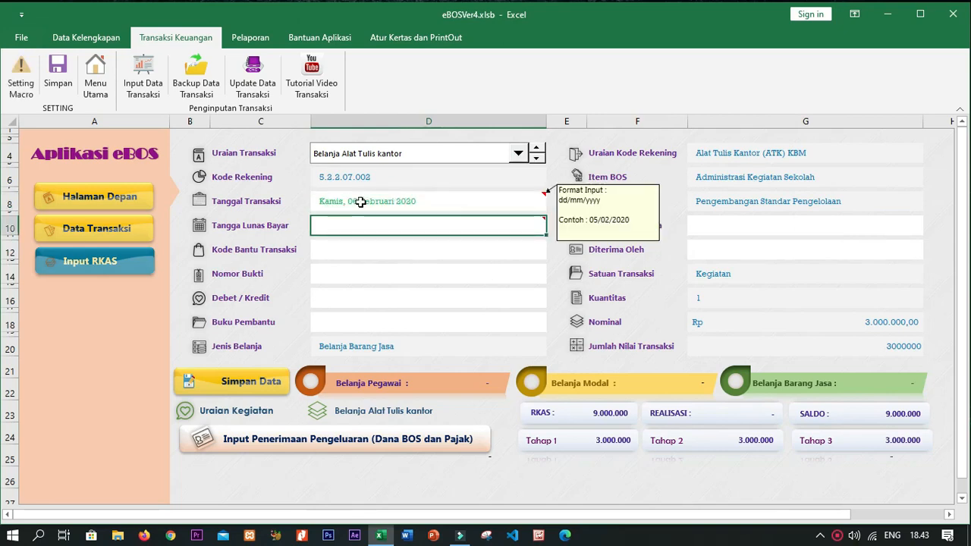
text(6)
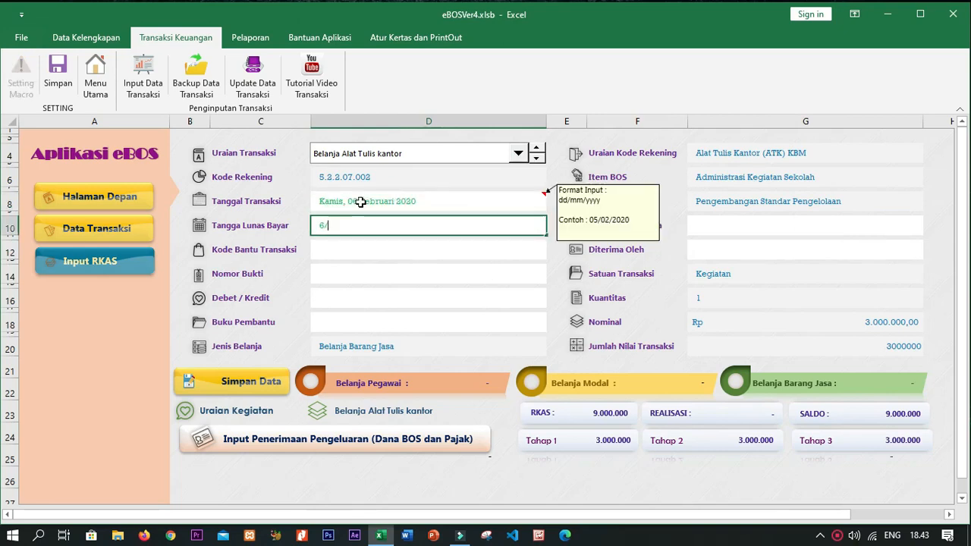
text(/2/20)
key(Return)
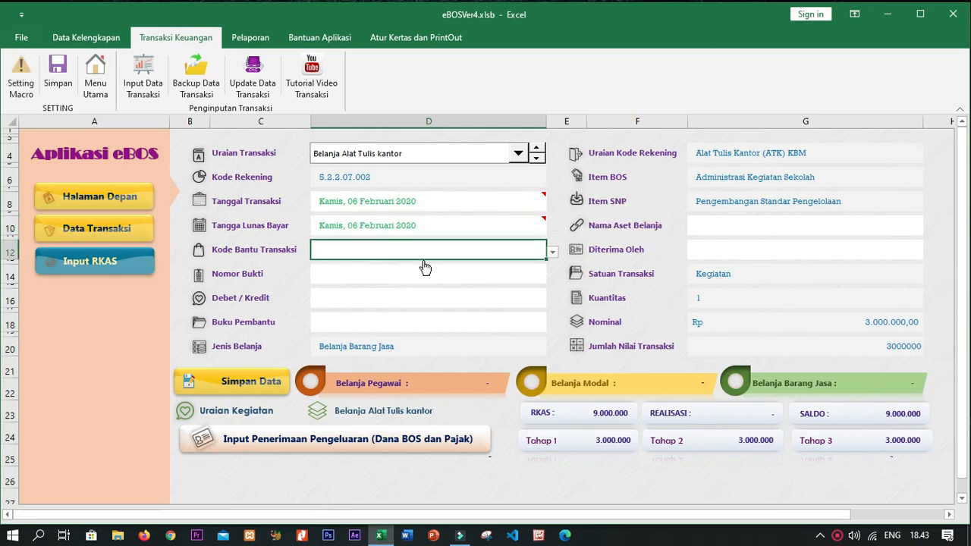
- Set the Kode Bantu Transaksi of the office stationery entry to Data Keluar and go to the Nomor Bukti field
key(alt+Down)
click(403, 260)
click(401, 271)
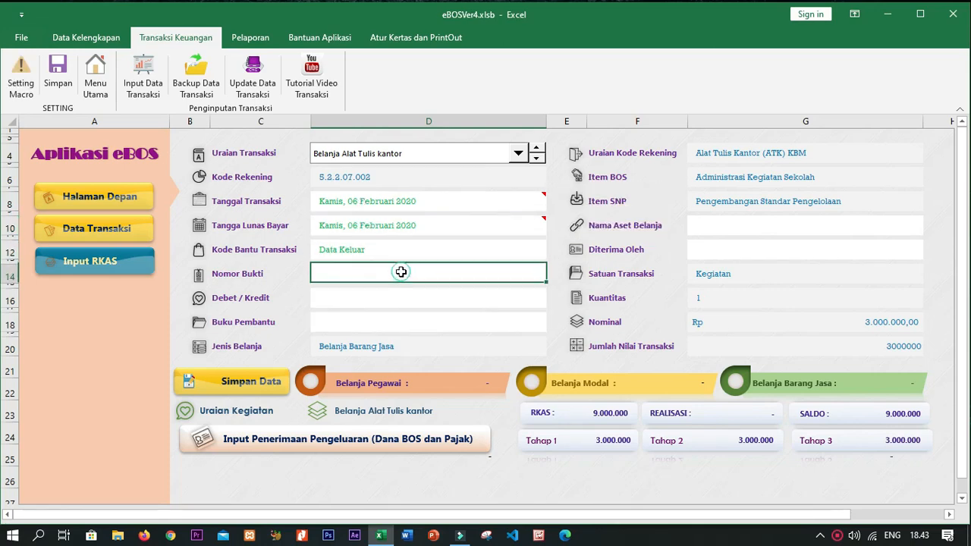
- Enter BKK-003 as the Nomor Bukti of the Belanja Alat Tulis kantor transaction
click(491, 273)
click(467, 296)
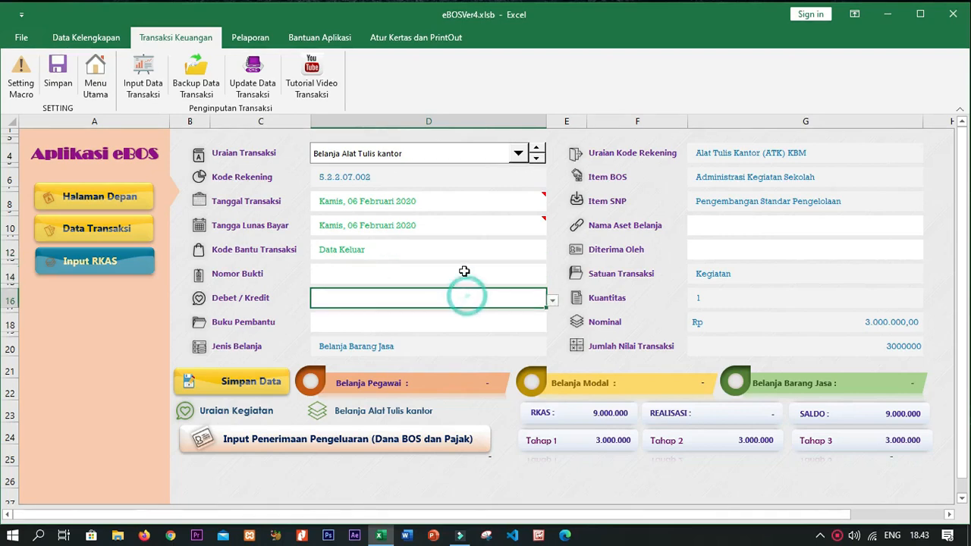
double_click(465, 272)
text(BKK-003)
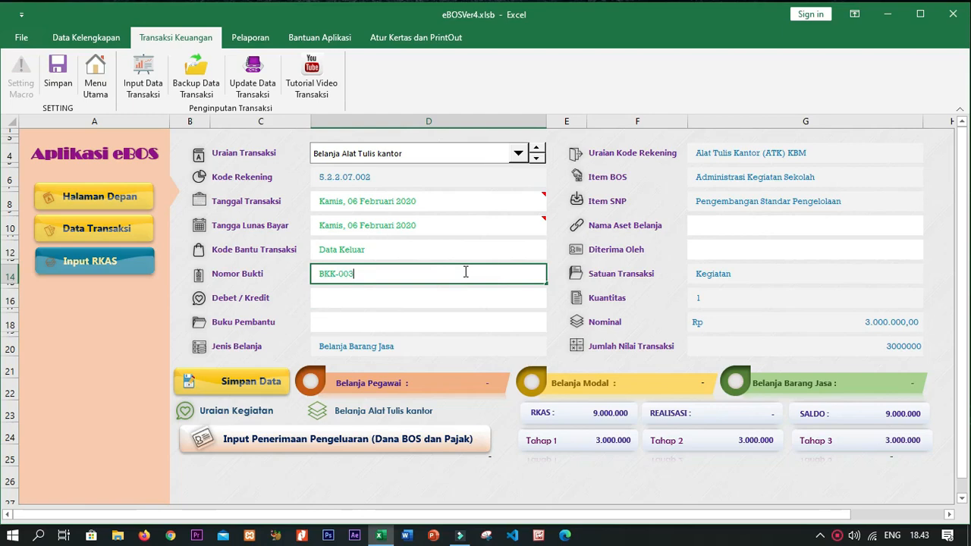
key(Return)
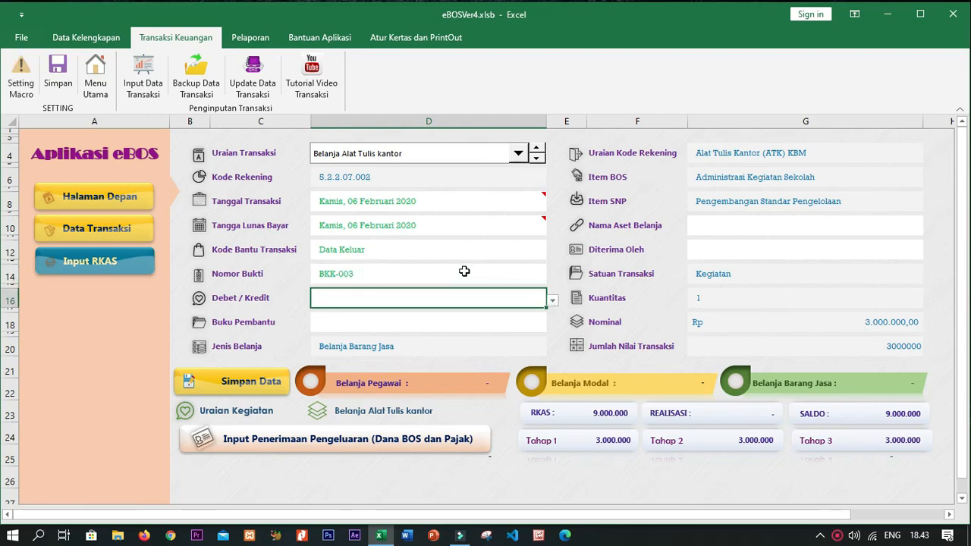
- Set Debet / Kredit to Kredit and Buku Pembantu to Buku Kas for the BKK-003 entry
click(540, 299)
click(493, 313)
click(470, 325)
click(531, 323)
click(486, 336)
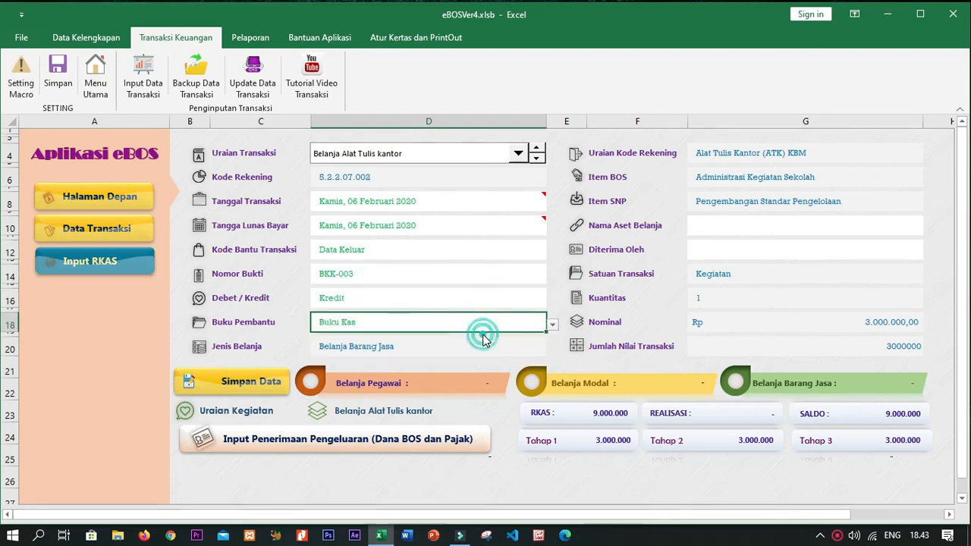
- Enter Toko Kadatua as Diterima Oleh and save the office stationery transaction
click(706, 252)
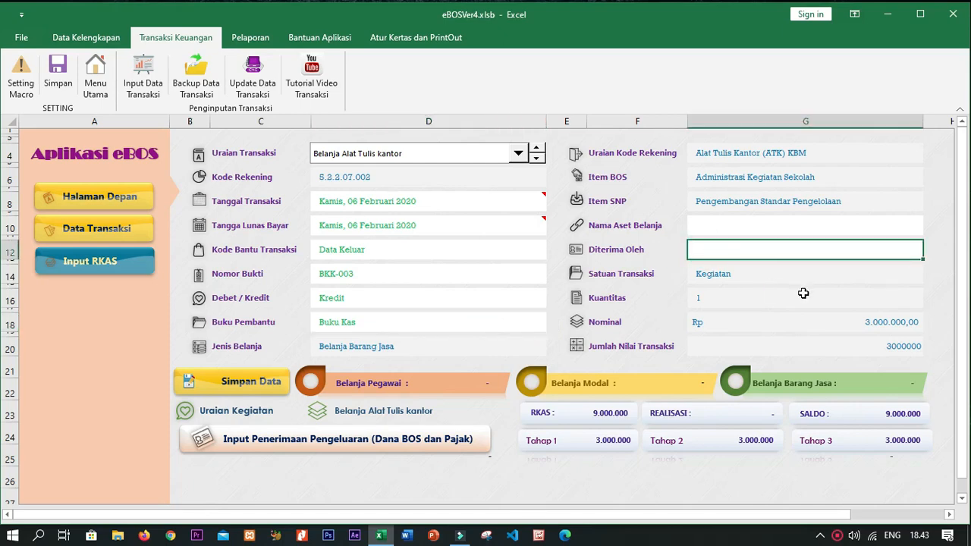
text(Toko Kadatua)
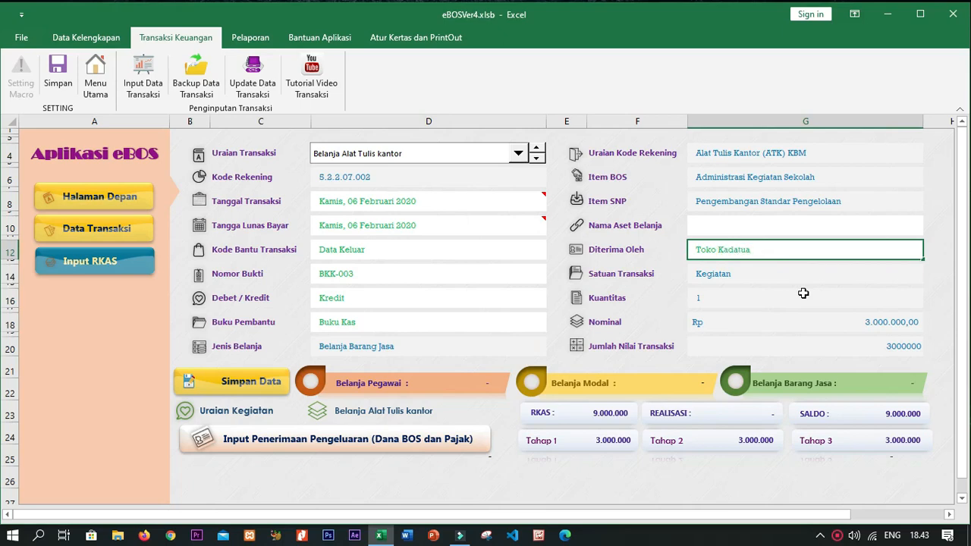
key(Return)
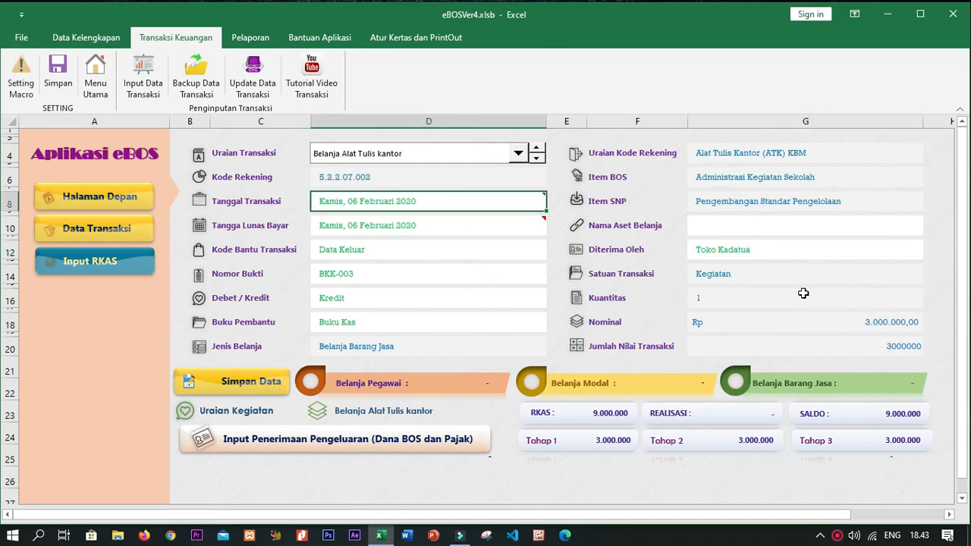
click(235, 386)
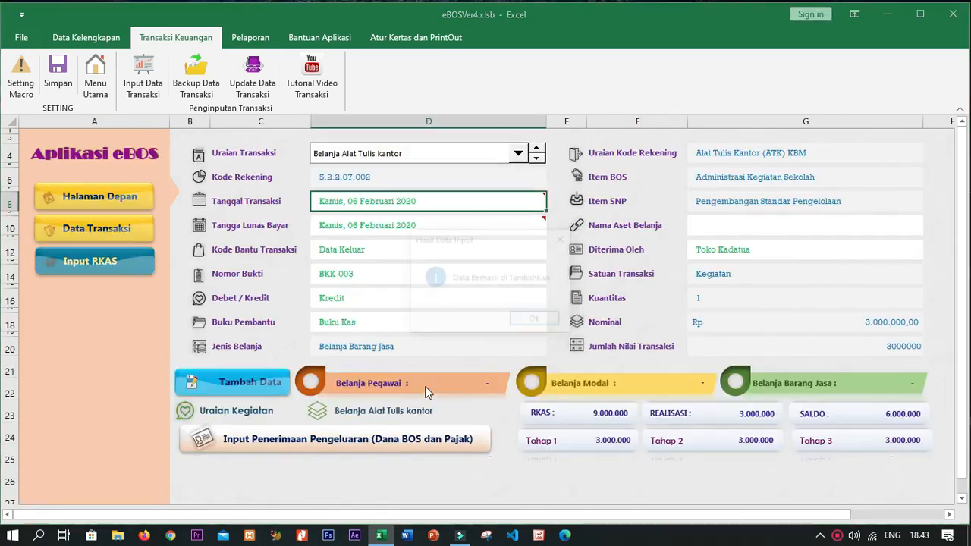
click(527, 322)
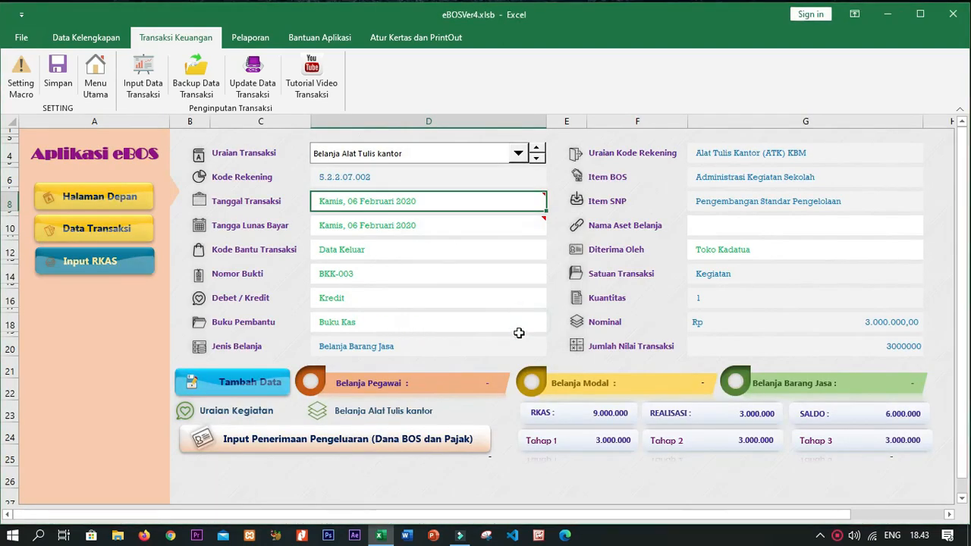
- Check the saved BKK-003 transaction in the Data Transaksi table and return to the input form
click(80, 234)
click(448, 232)
click(371, 252)
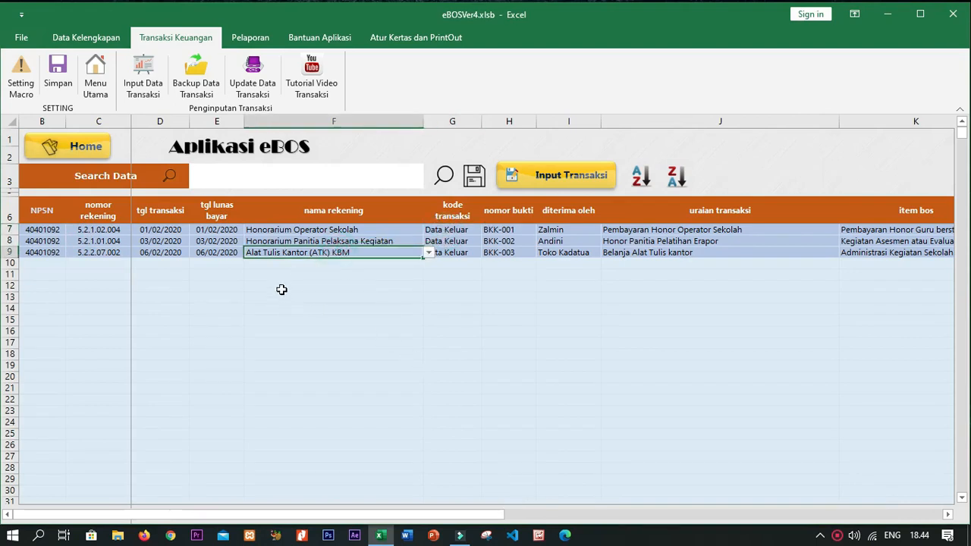
click(317, 264)
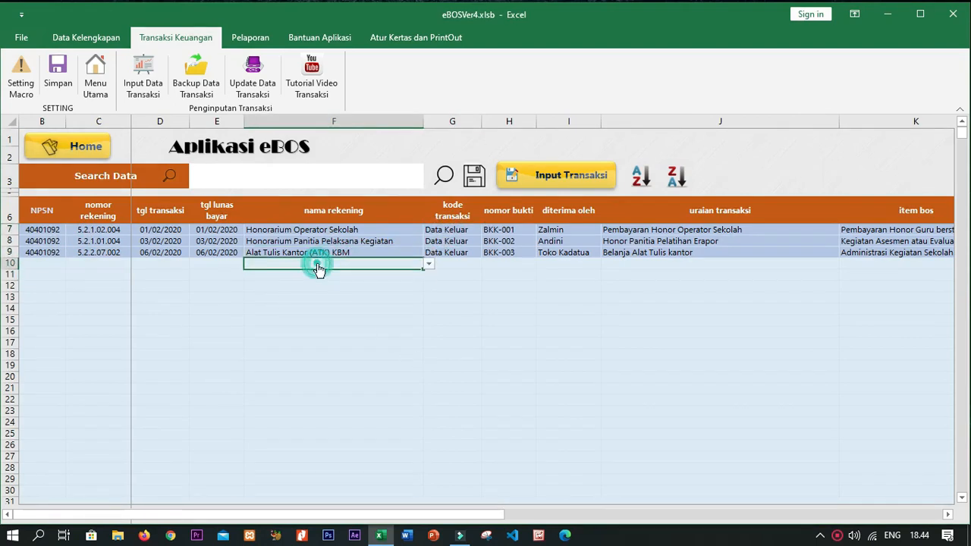
click(429, 264)
drag(428, 285, 428, 264)
click(203, 261)
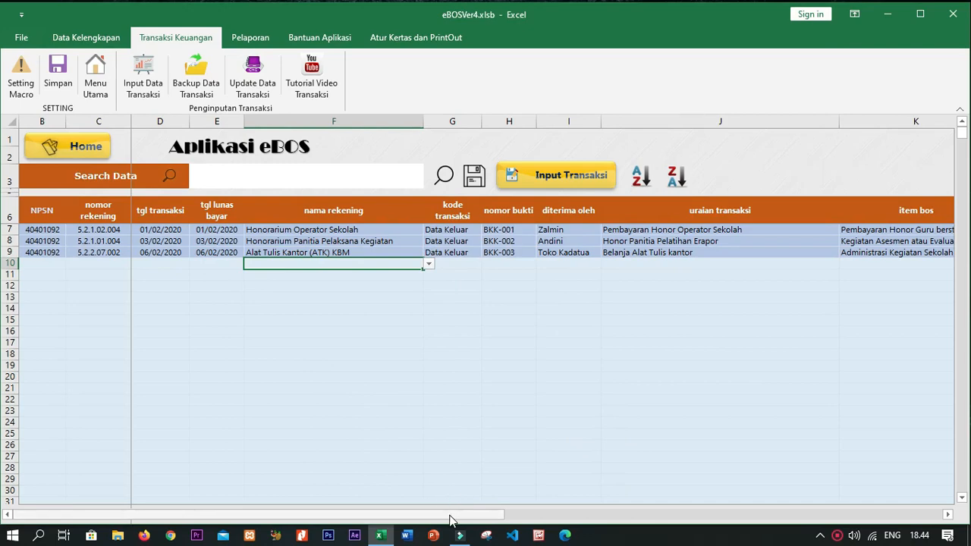
drag(453, 515, 251, 478)
click(574, 181)
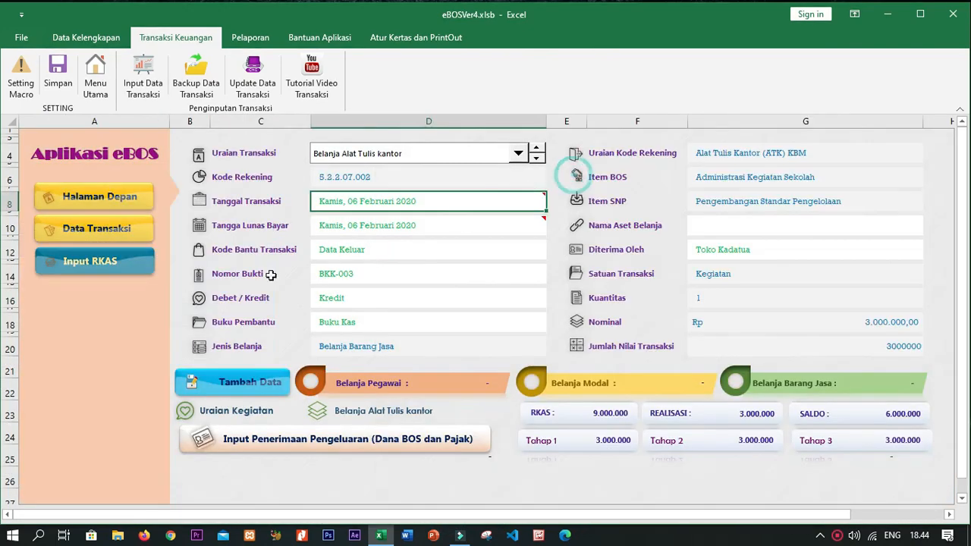
- Start a new blank transaction entry, clearing the BKK-003 values from the form
click(364, 345)
click(454, 219)
click(409, 258)
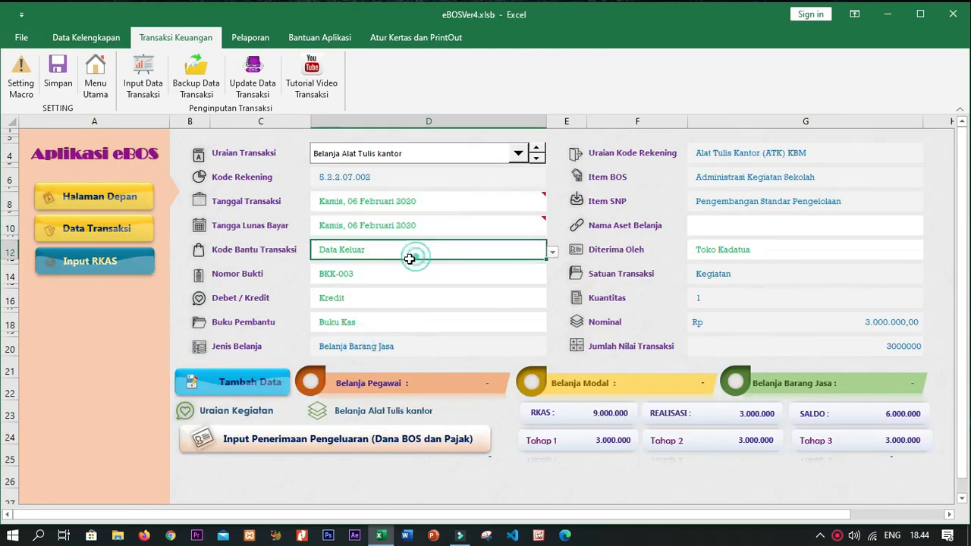
click(254, 382)
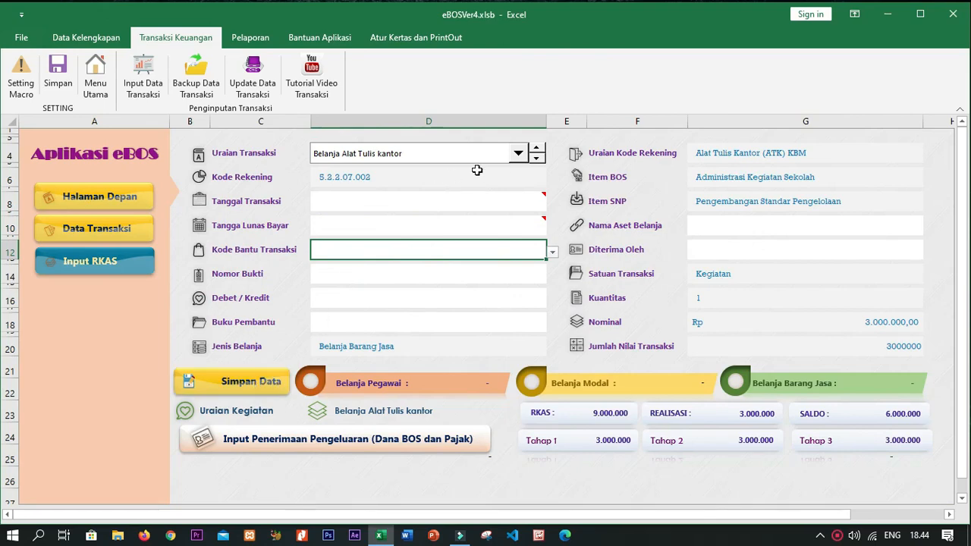
- Review the recorded transactions across the Data Transaksi table once more and go back to the blank form
click(106, 230)
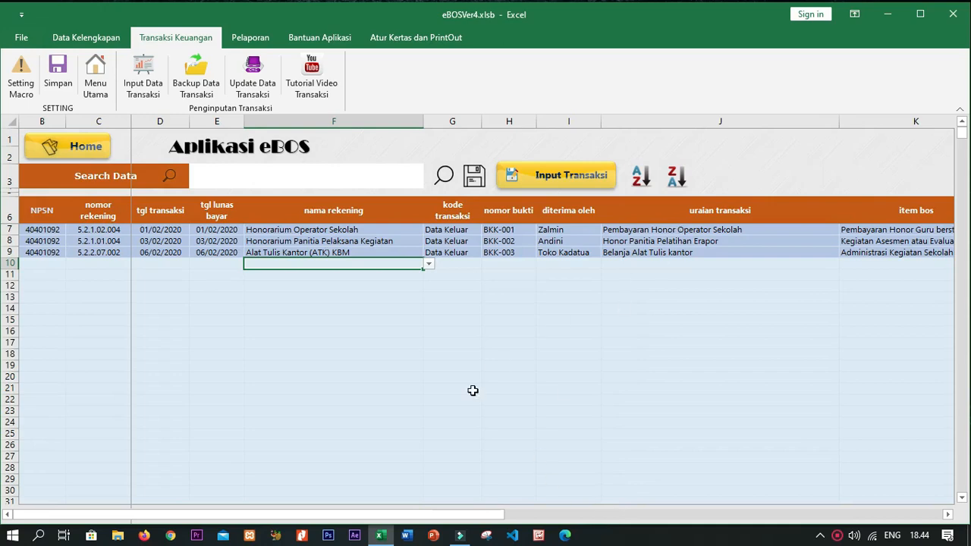
drag(466, 516, 110, 455)
click(539, 181)
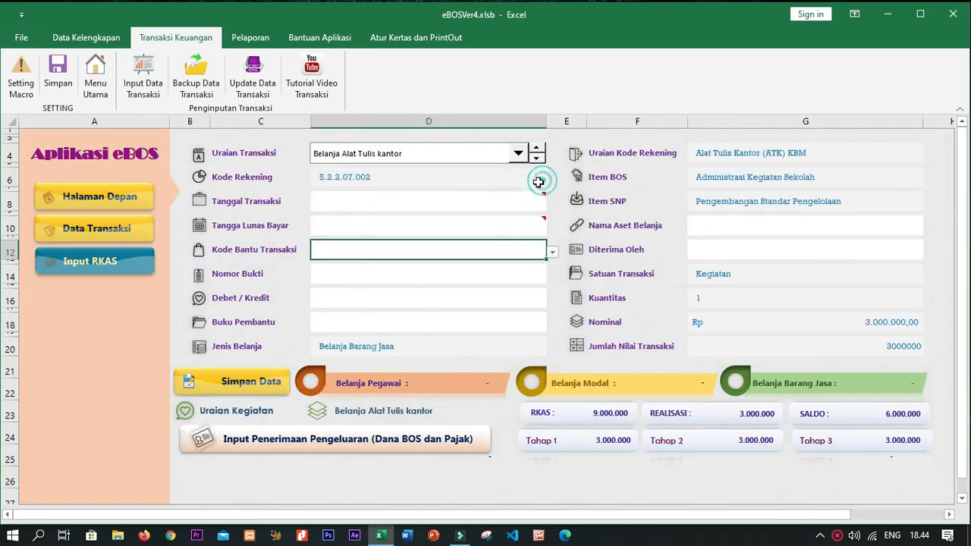
- Set the Uraian Transaksi to Belanja Labtop and date both the transaction and its full payment 10/02/2020
click(521, 154)
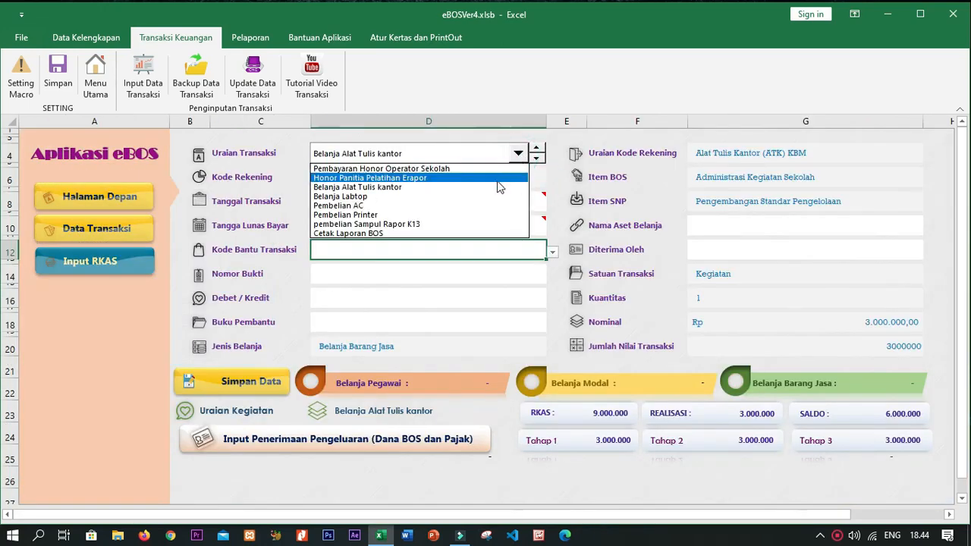
click(482, 198)
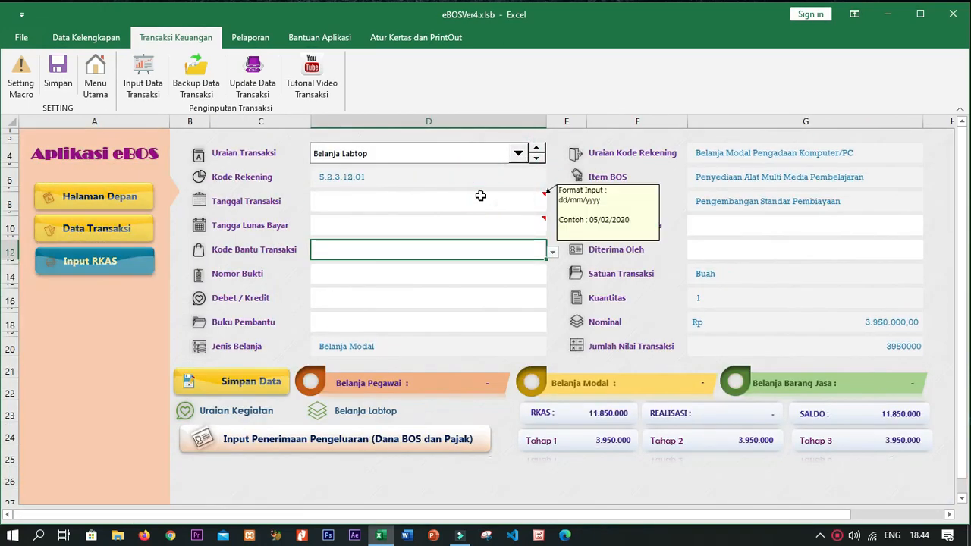
click(402, 195)
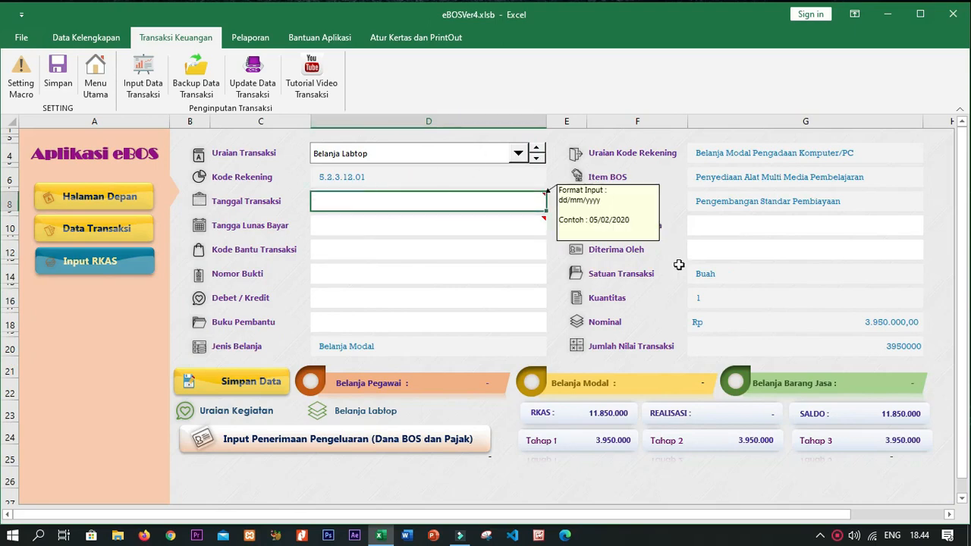
text(10)
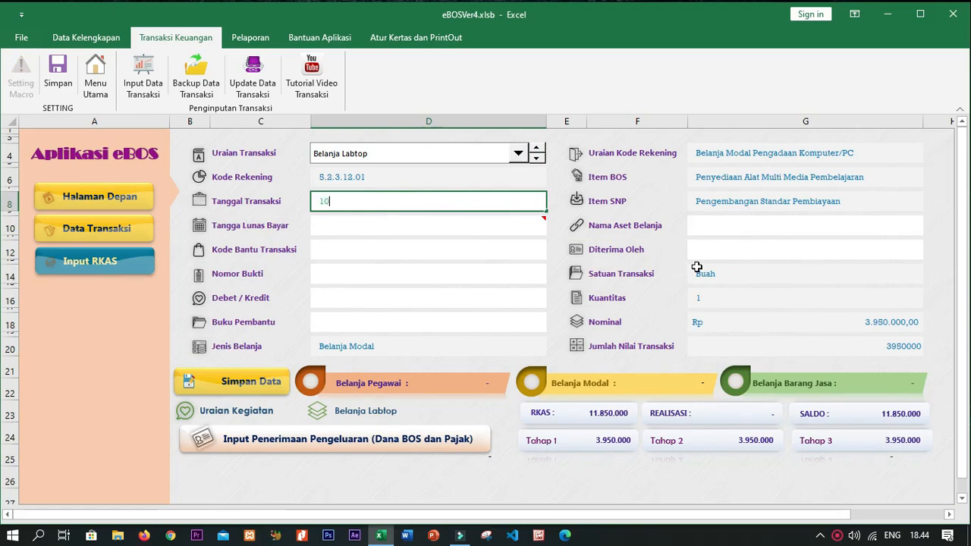
text(/2/20)
key(Return)
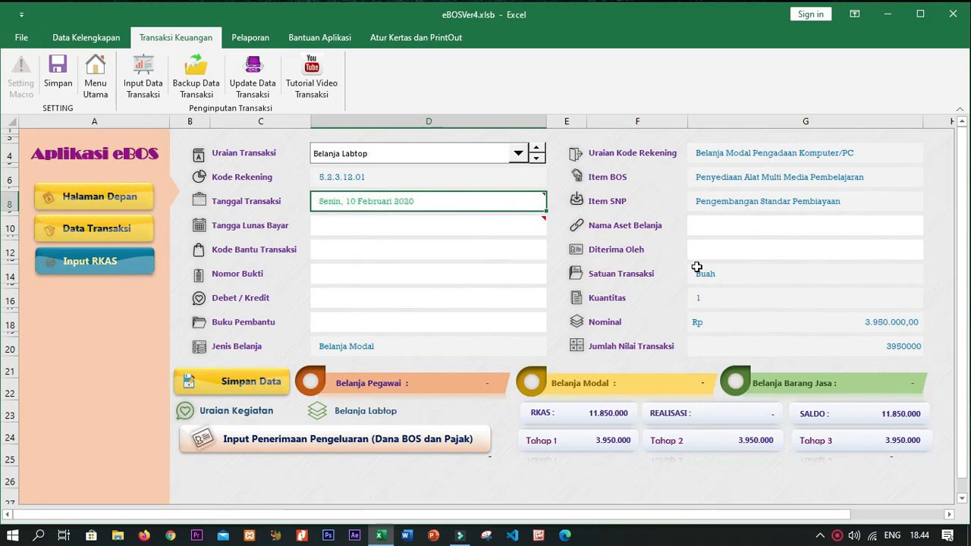
text(10)
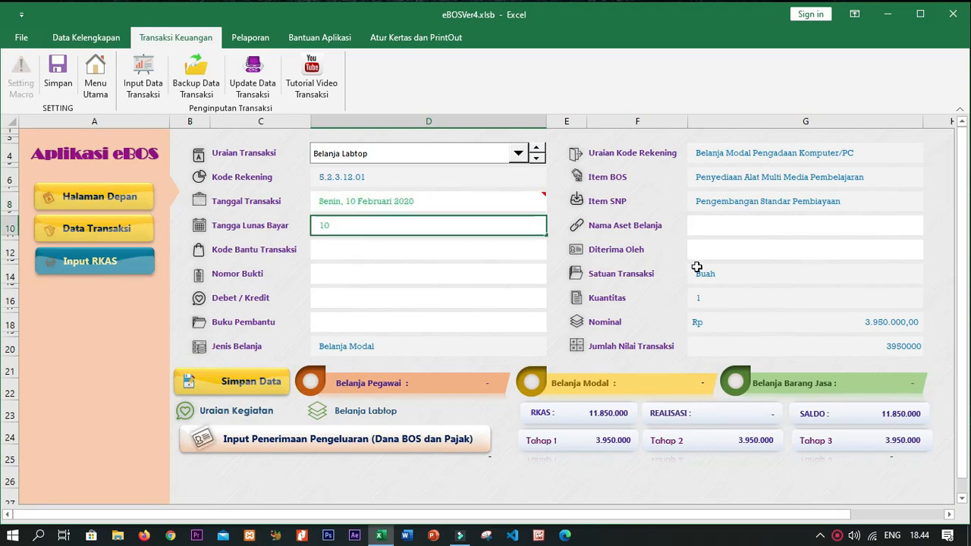
text(/2/20)
key(Return)
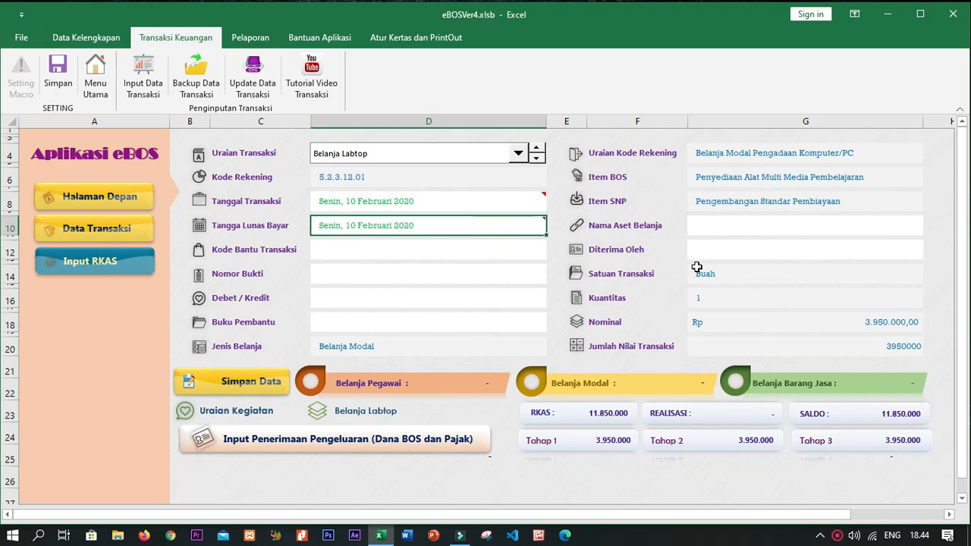
- Set the laptop entry's Kode Bantu Transaksi to Data Keluar and its Nomor Bukti to BKK-004
click(545, 260)
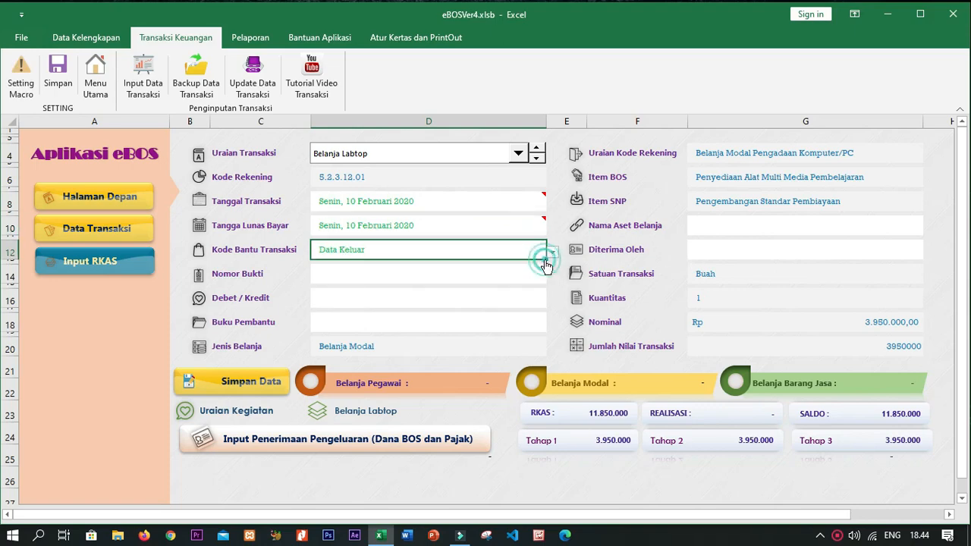
click(552, 254)
click(508, 271)
click(476, 276)
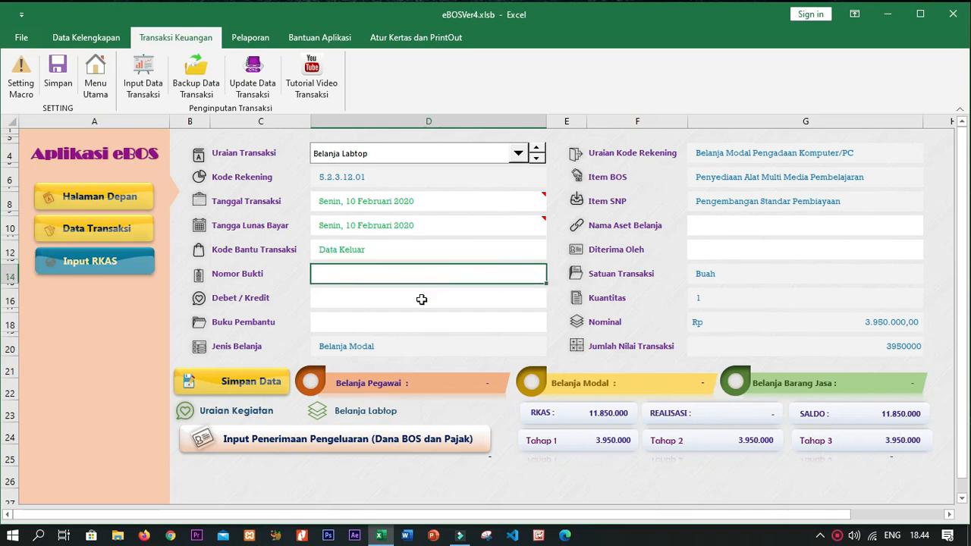
text(BKK-004)
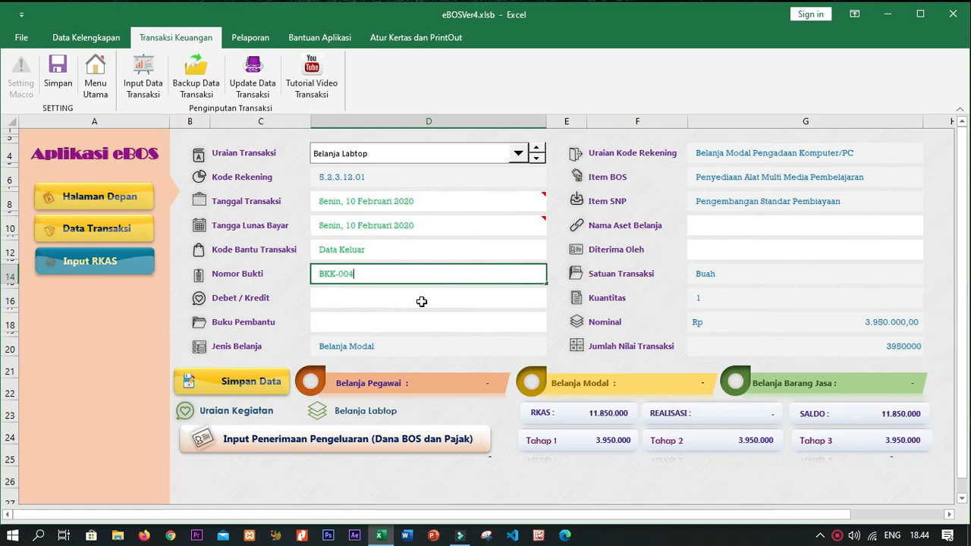
key(Return)
- Set Debet / Kredit to Kredit and Buku Pembantu to Buku Kas for the BKK-004 laptop entry
click(548, 299)
click(423, 312)
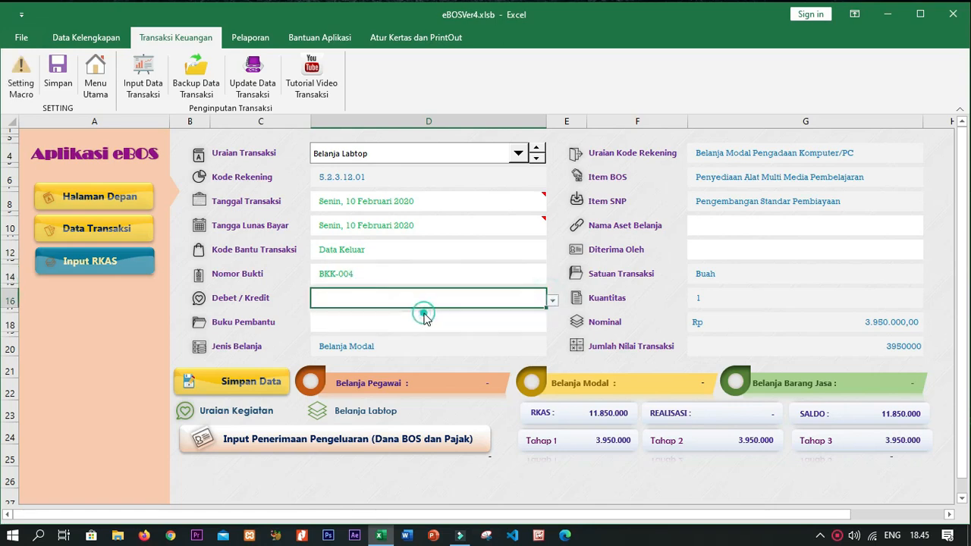
click(552, 323)
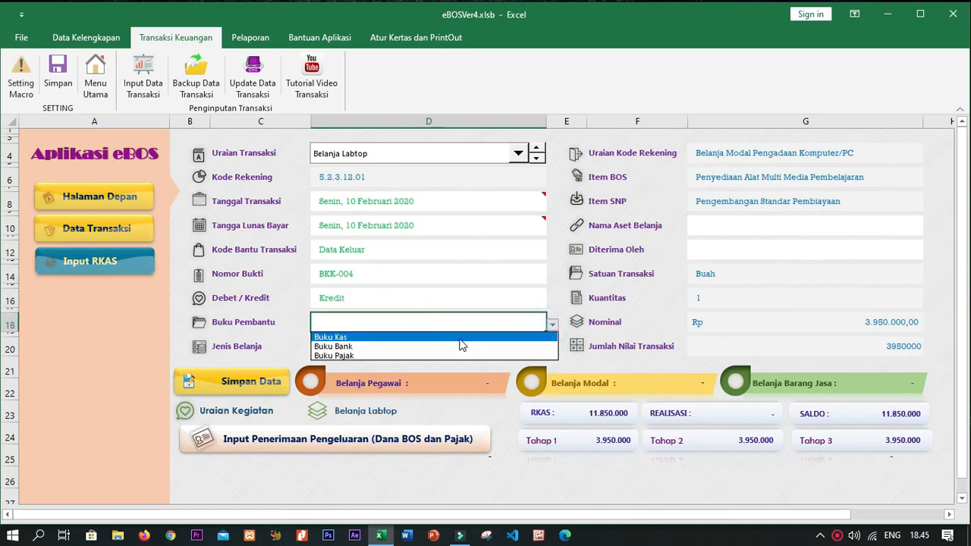
click(458, 338)
- Enter Toko Satelite as Diterima Oleh and save the Belanja Labtop transaction
click(724, 253)
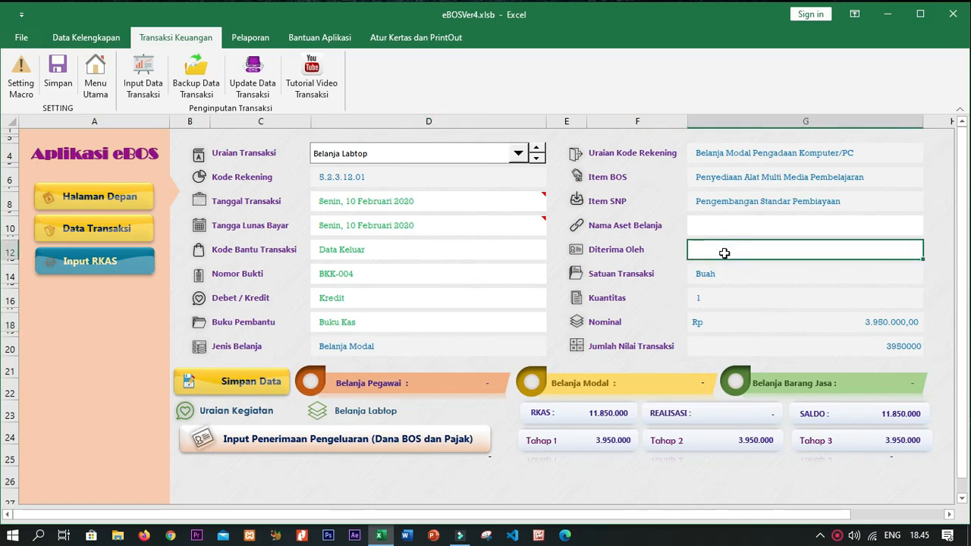
text(To)
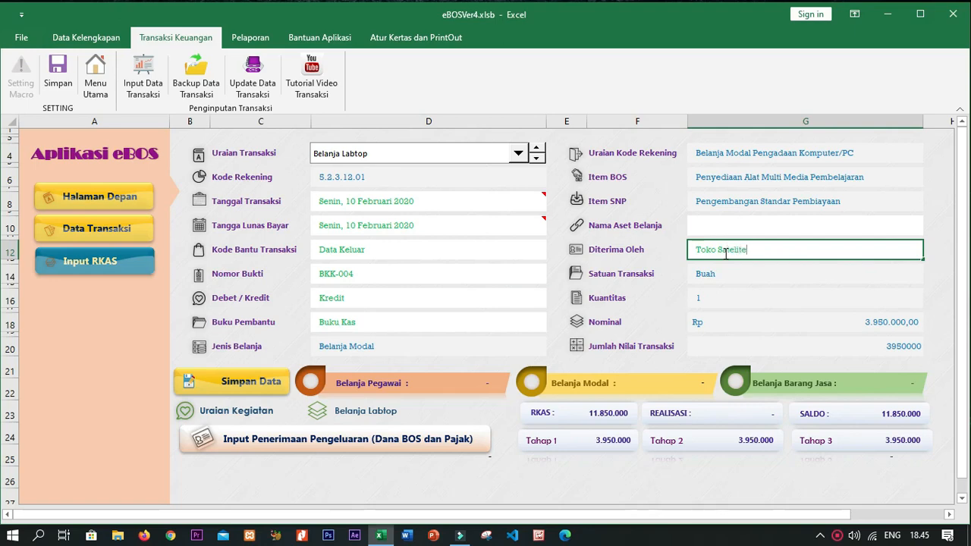
text(ko Satelite)
click(240, 381)
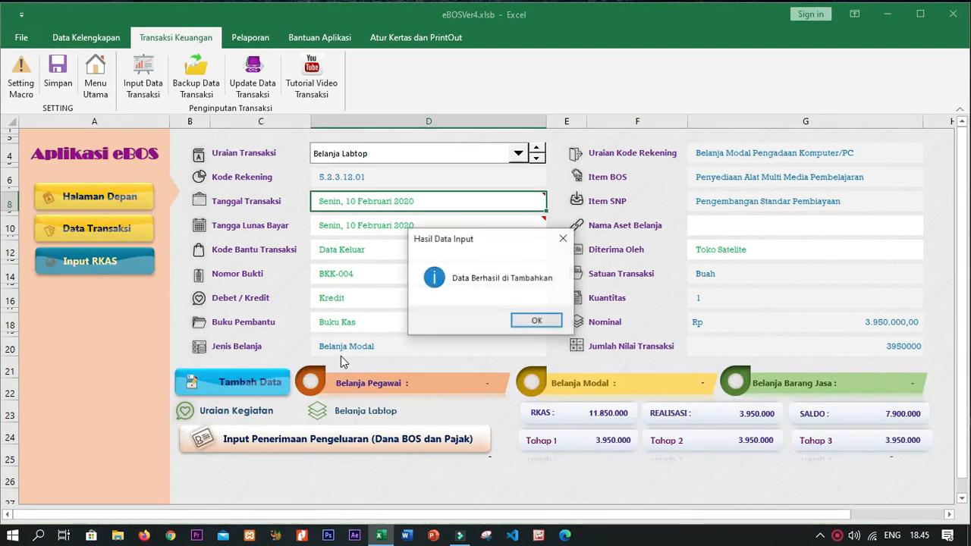
click(529, 320)
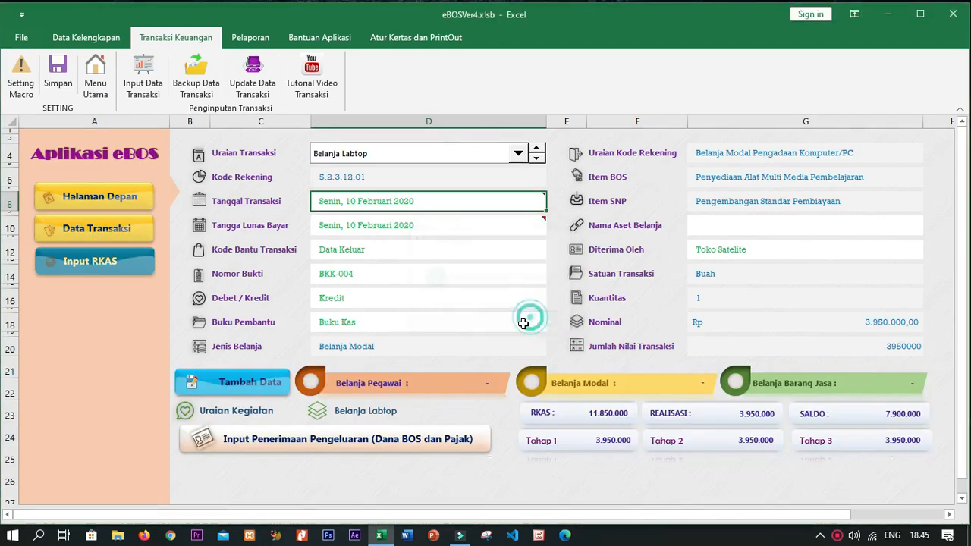
- Change the Uraian Transaksi to Pembelian AC to bring up its account and budget details
click(518, 153)
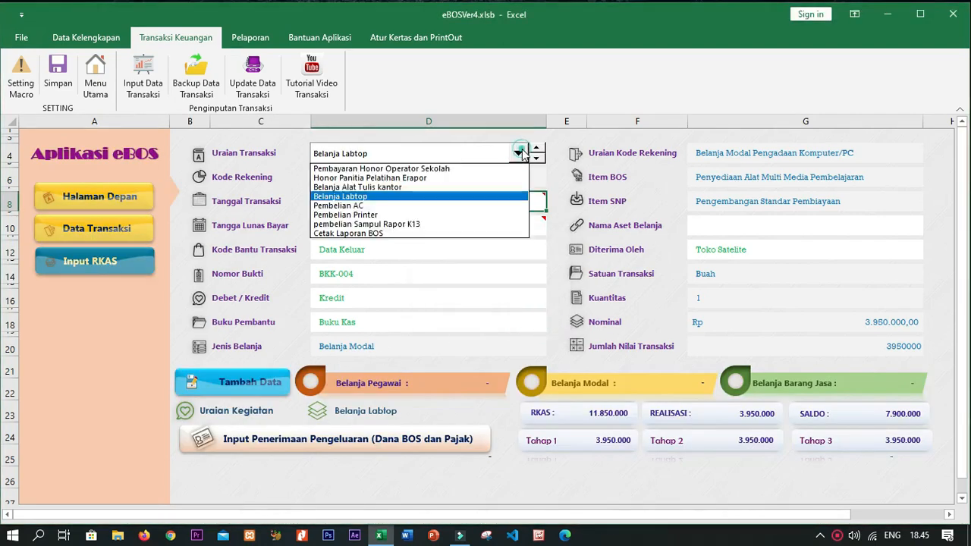
click(491, 205)
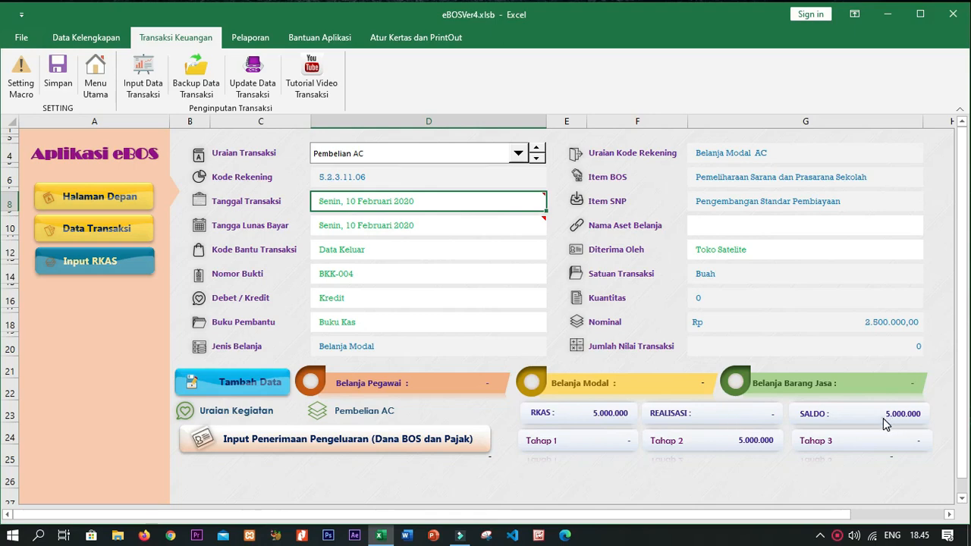
- Start a blank entry for Pembelian AC and set Tanggal Transaksi and Tanggal Lunas Bayar to 11/2/2020
click(581, 443)
drag(389, 201, 384, 326)
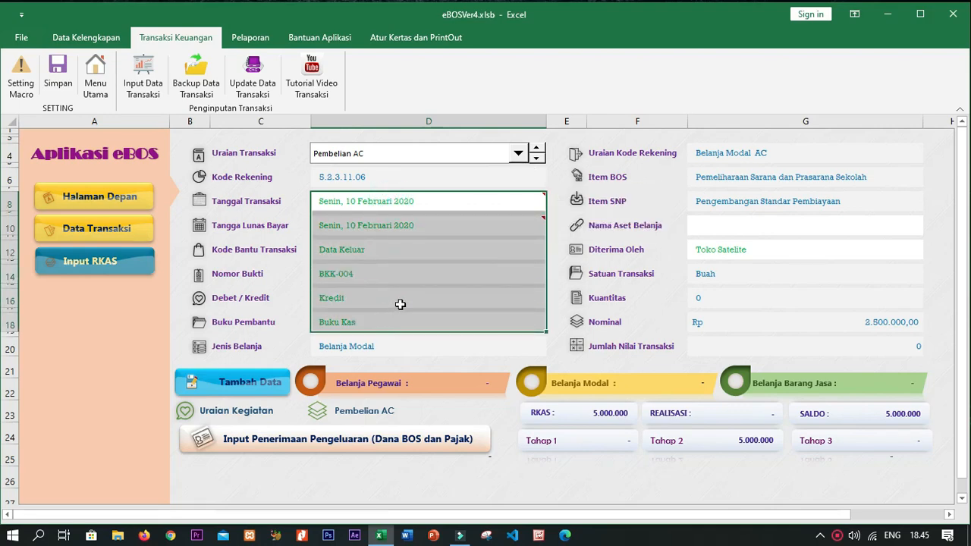
click(399, 302)
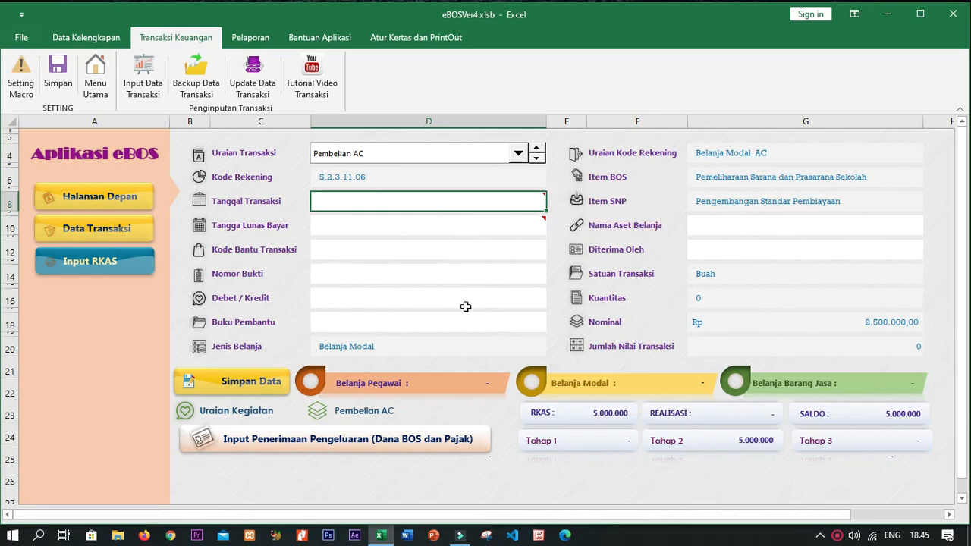
text(11/2/2020)
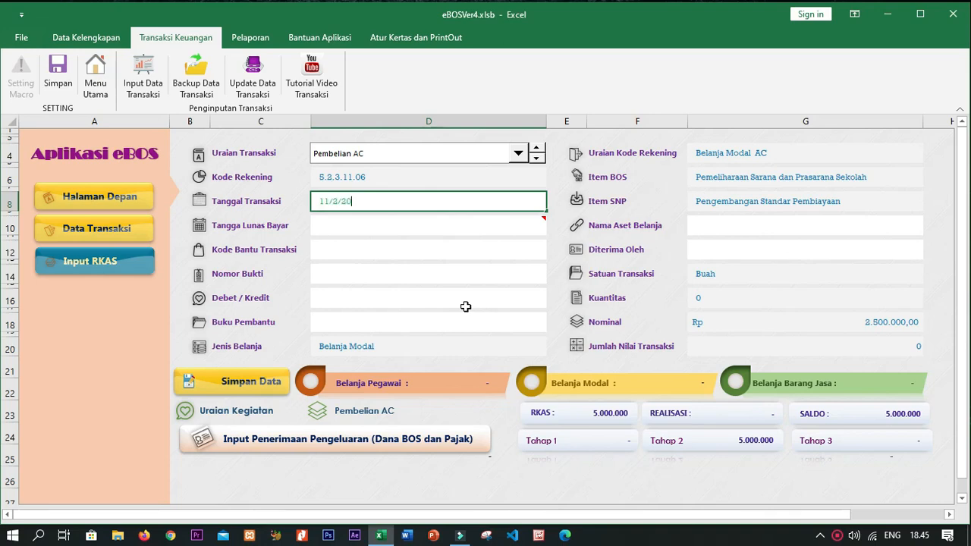
key(Return)
text(11/2)
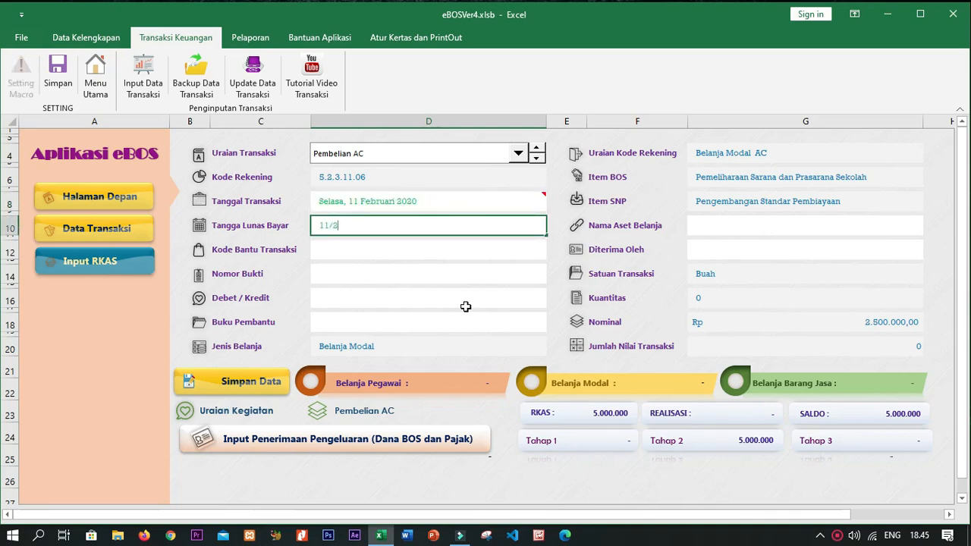
text(/2020)
key(Return)
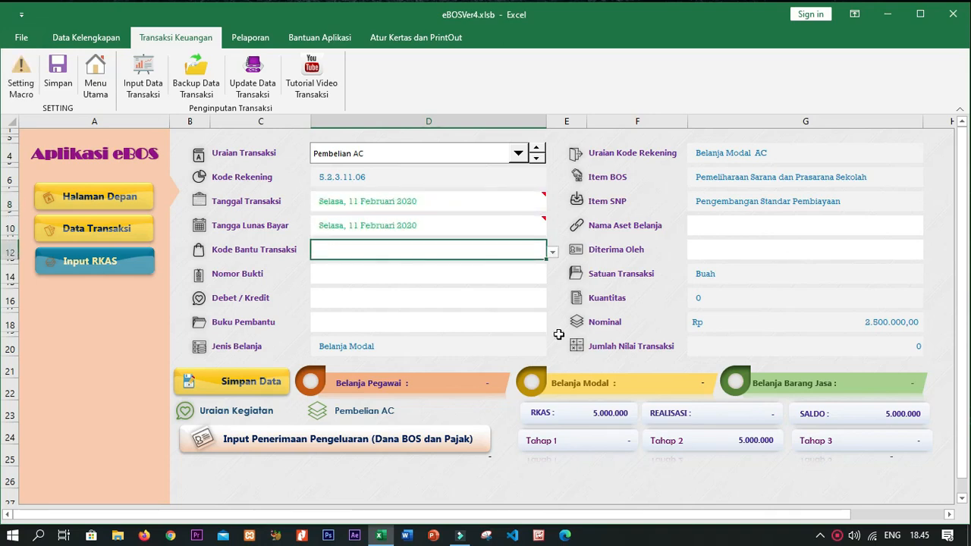
- Set the AC entry's Kode Bantu Transaksi to Data Keluar and its Nomor Bukti to BKK-005
click(552, 252)
click(455, 265)
click(433, 276)
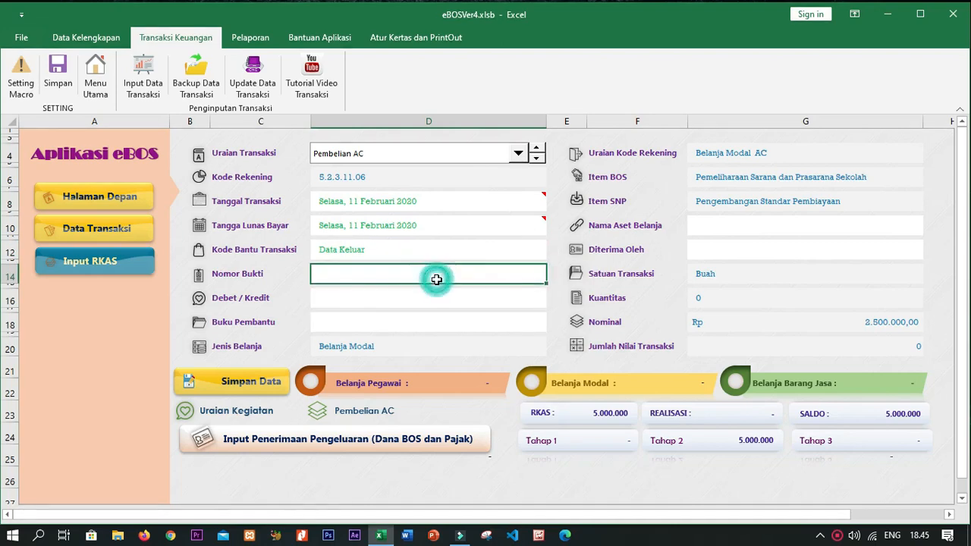
text(BKK)
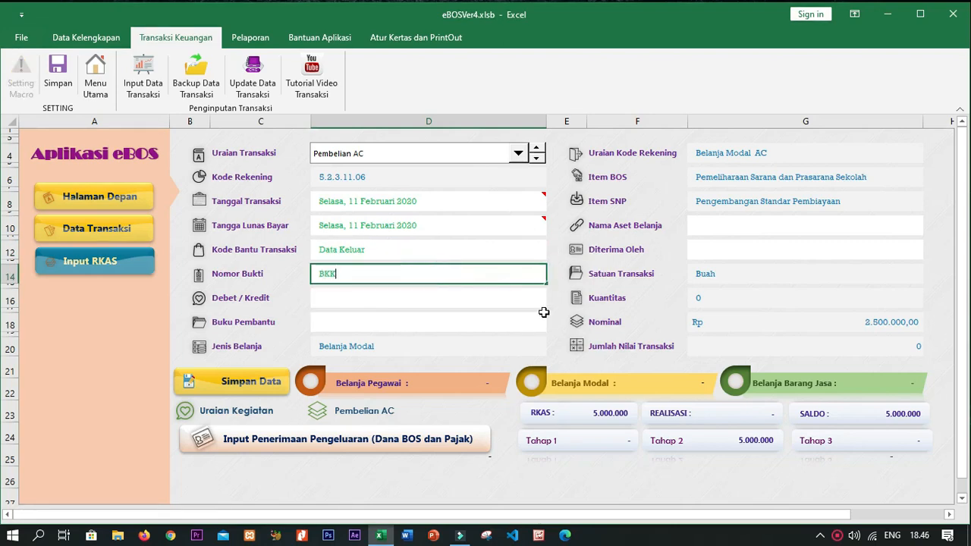
text(-005)
key(Return)
- Set Debet / Kredit to Kredit and Buku Pembantu to Buku Kas for the BKK-005 entry
click(506, 297)
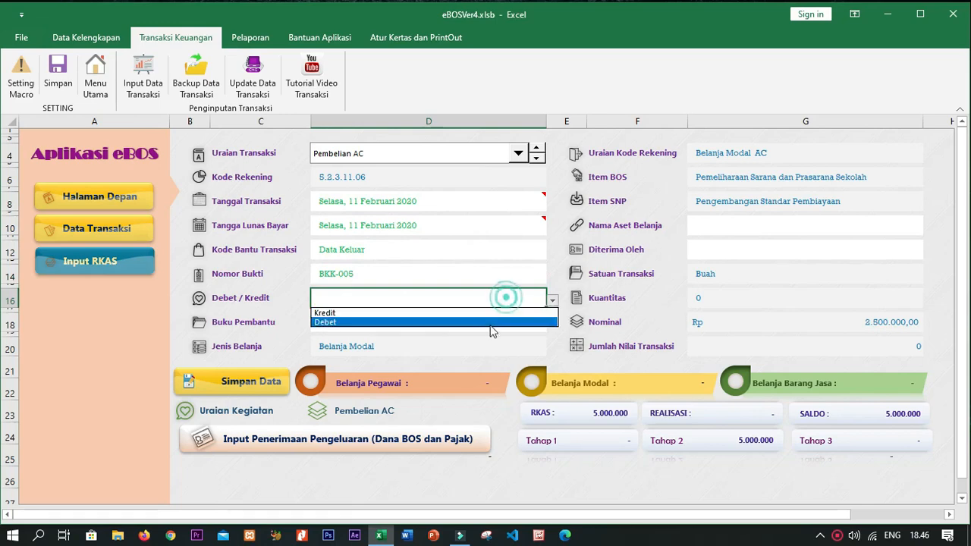
click(482, 315)
click(482, 321)
click(552, 324)
click(472, 337)
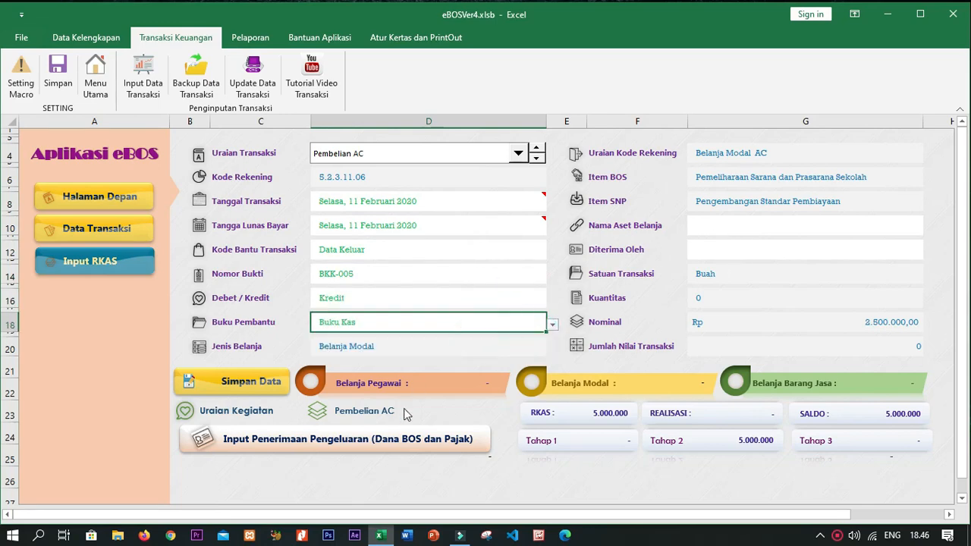
click(773, 228)
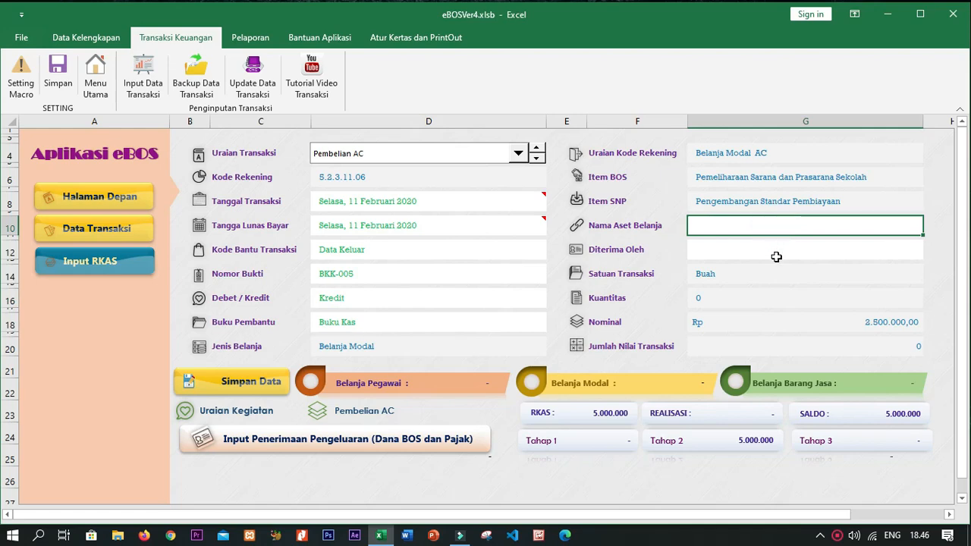
text(Zalmin)
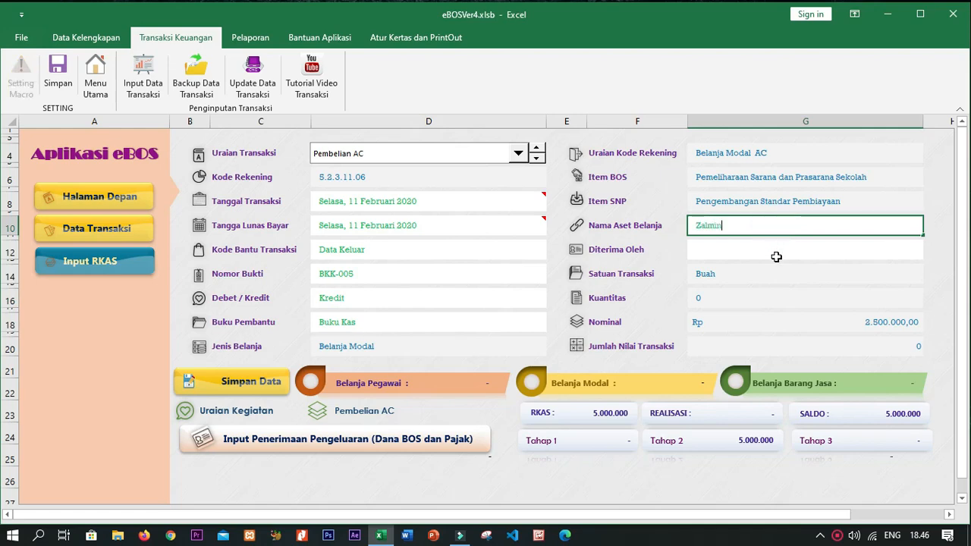
key(Tab)
click(742, 254)
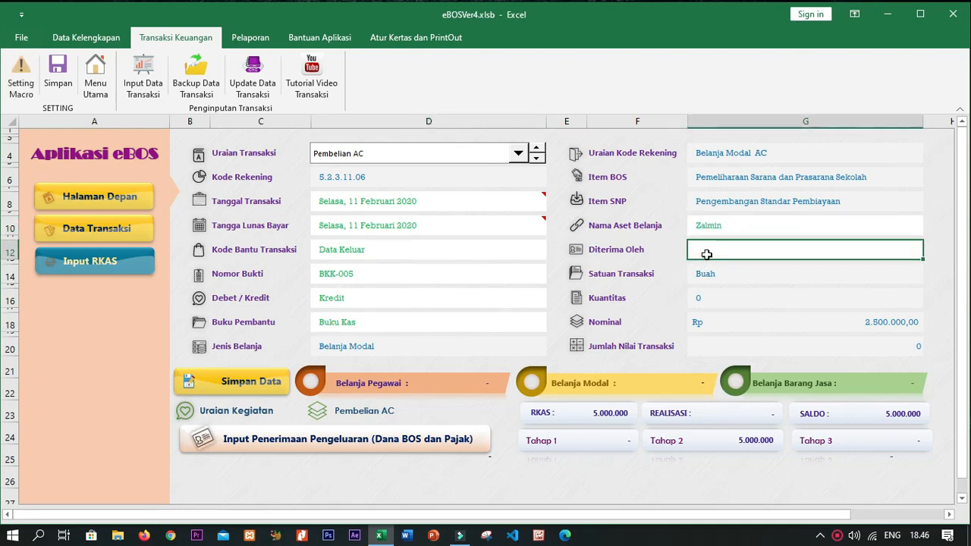
- Enter Labtop as the Nama Aset Belanja and the recipient's name as Diterima Oleh
click(734, 222)
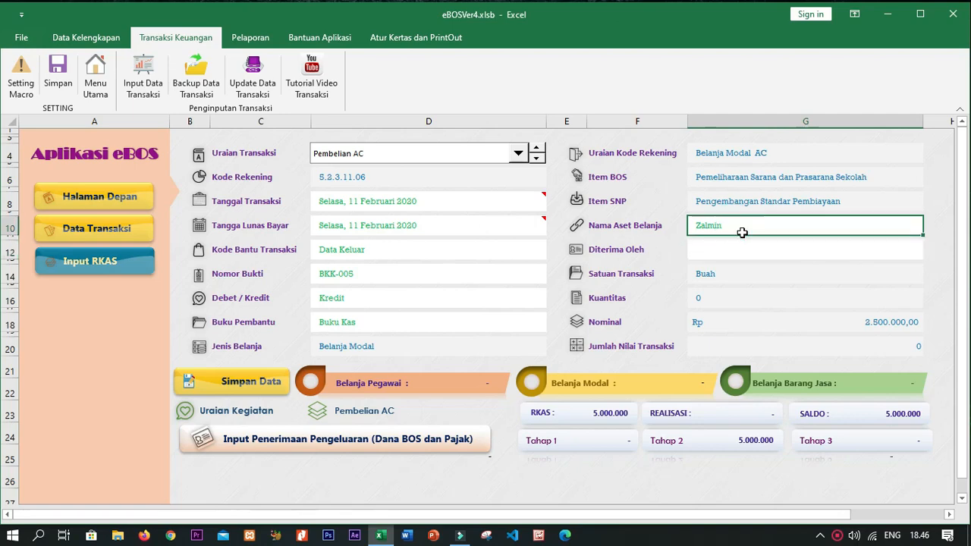
text(Labtop)
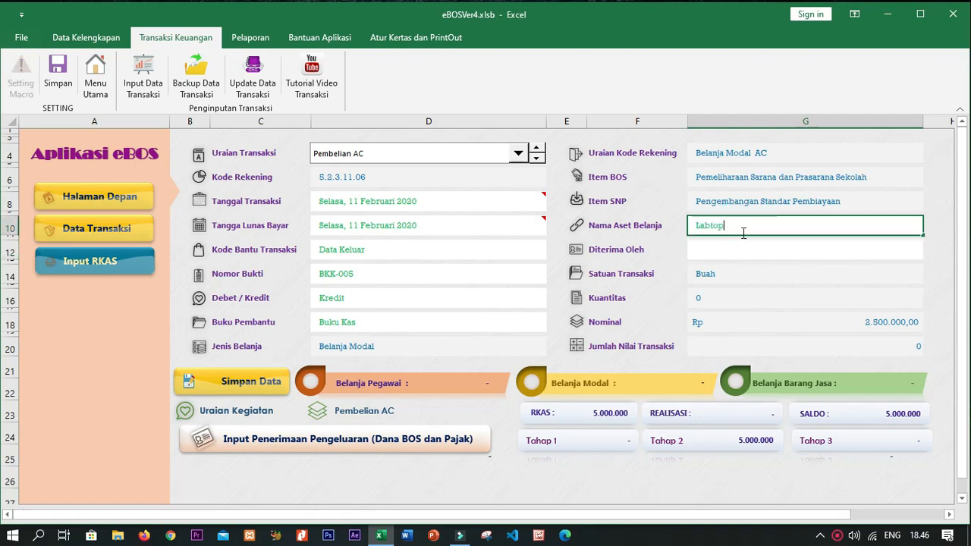
key(Return)
text(Zalm)
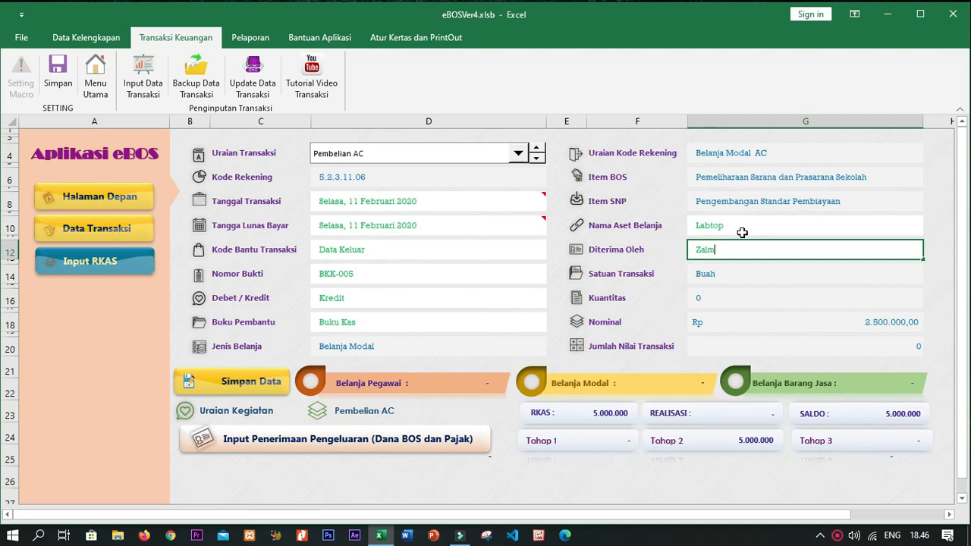
text(in)
key(Return)
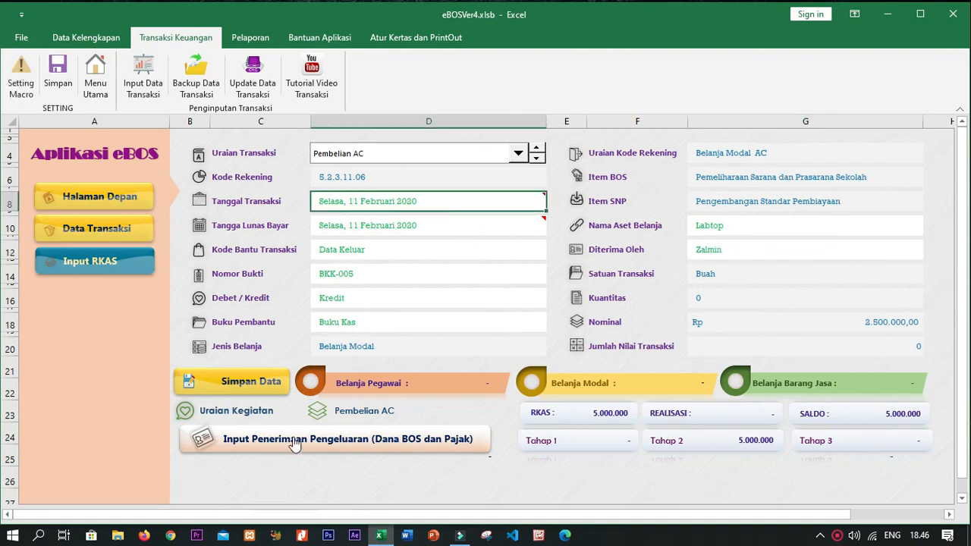
- Try to save the Pembelian AC transaction
click(250, 382)
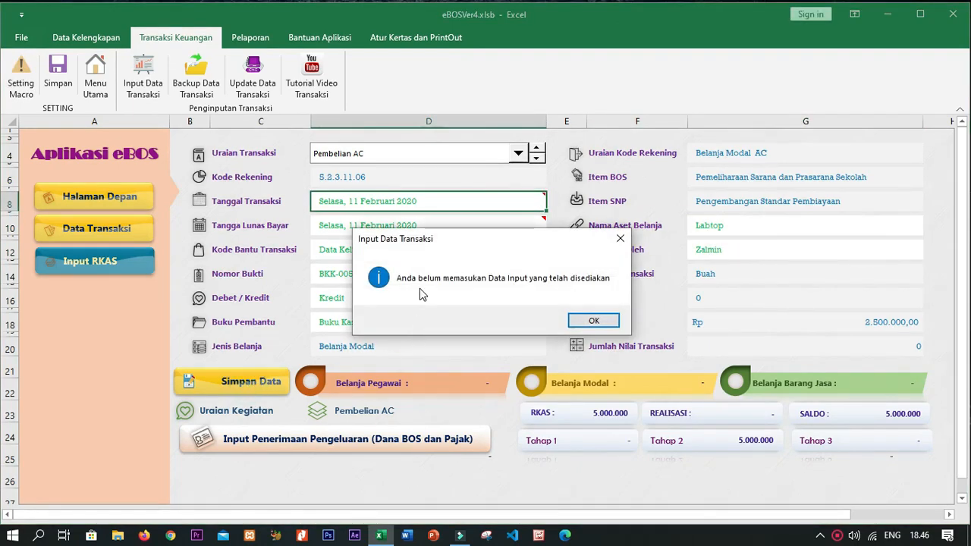
click(583, 323)
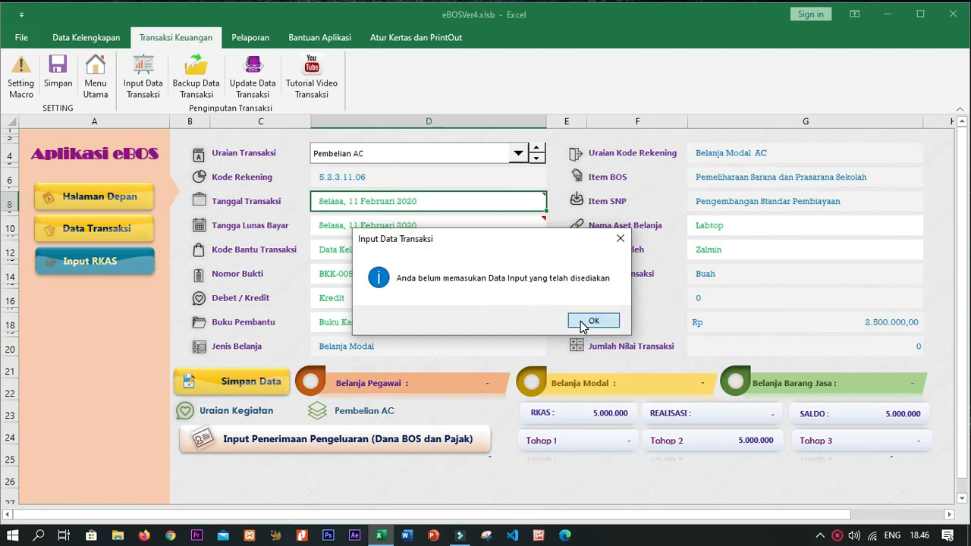
click(583, 323)
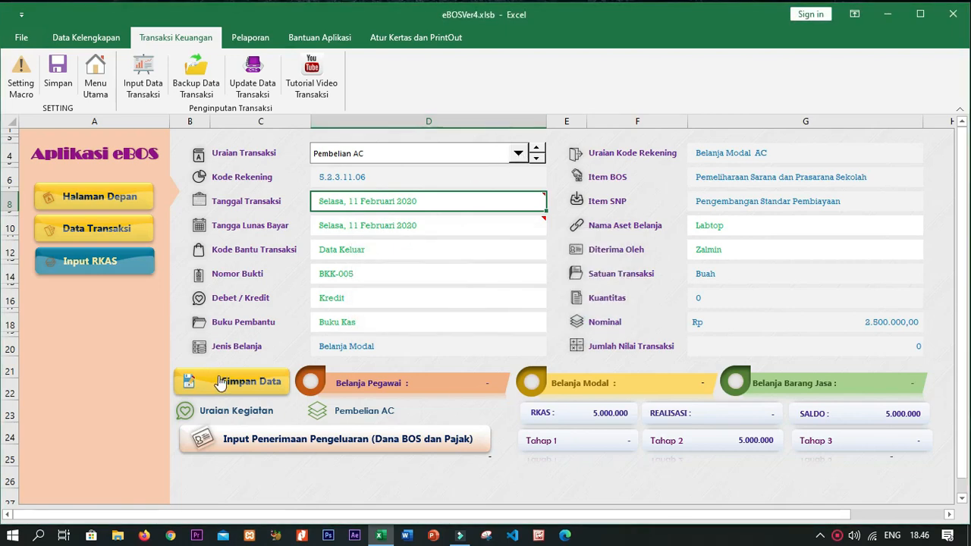
- Change the Uraian Transaksi to pembelian Sampul Rapor K13 and clear the Nama Aset Belanja
click(518, 154)
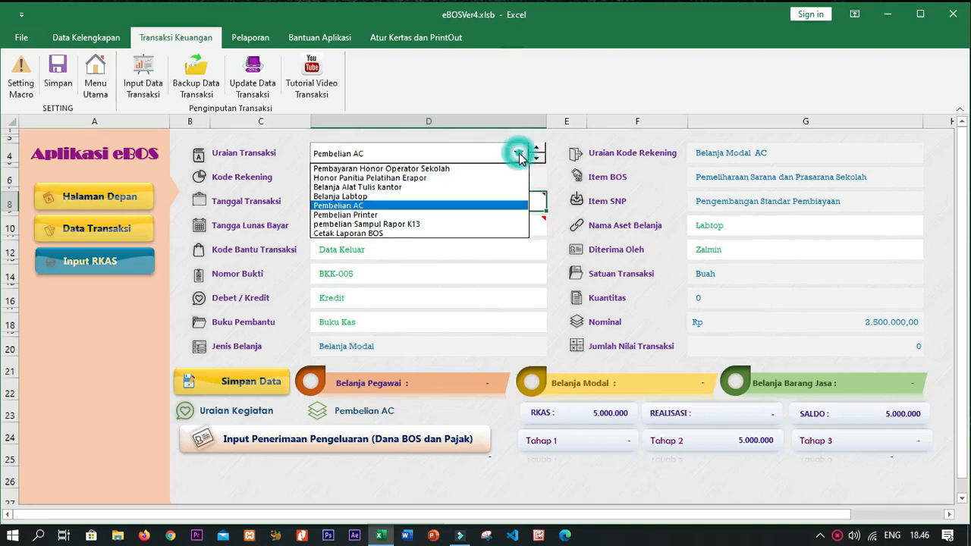
click(492, 216)
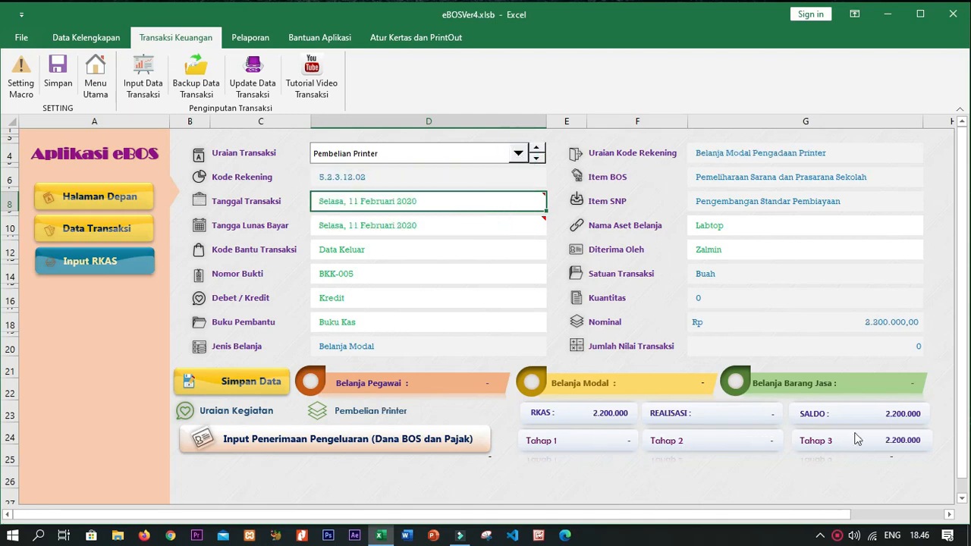
click(519, 154)
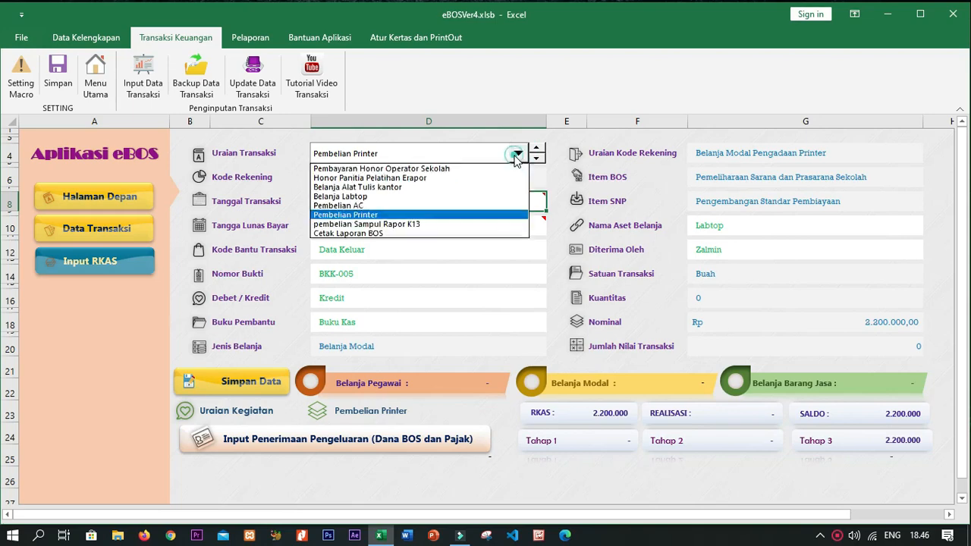
click(500, 224)
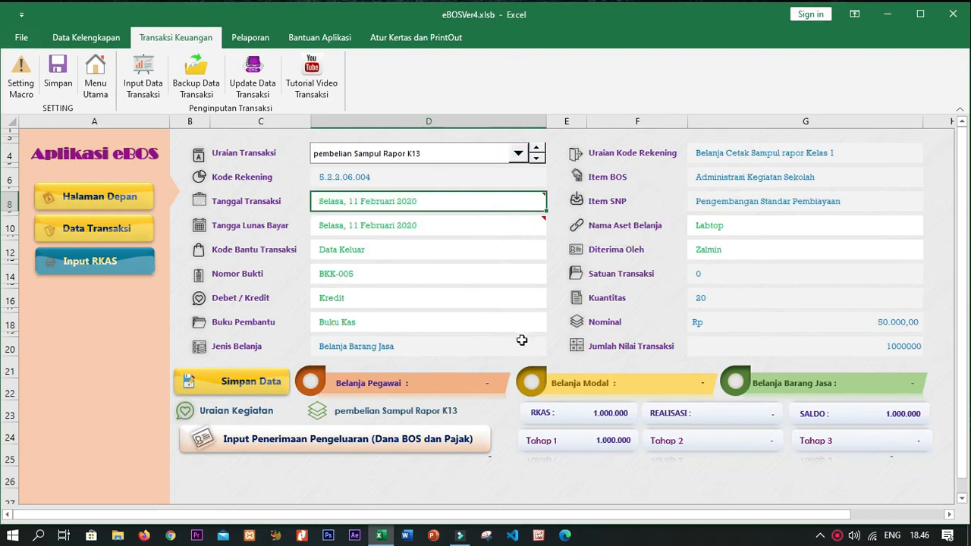
click(736, 232)
key(Delete)
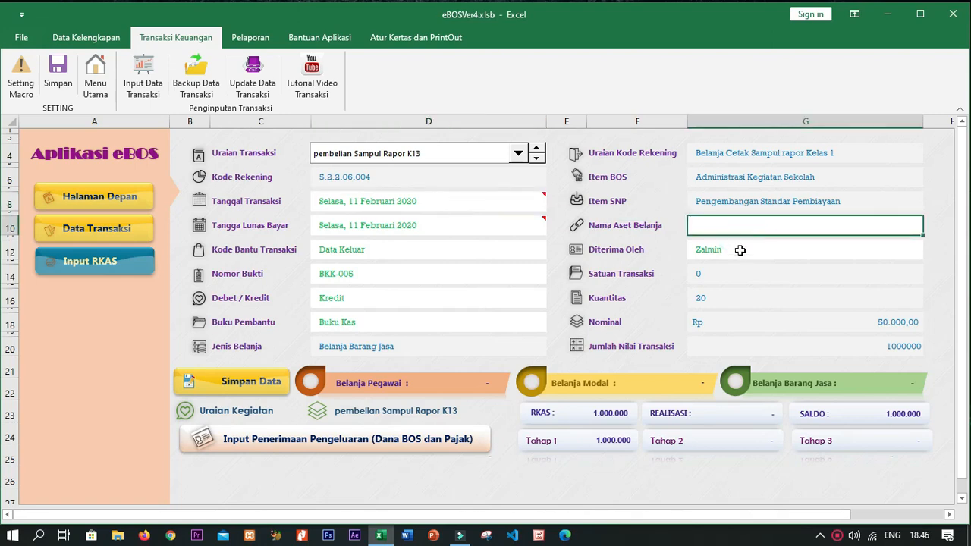
- Check the filled fields and try to save the pembelian Sampul Rapor K13 transaction
click(737, 252)
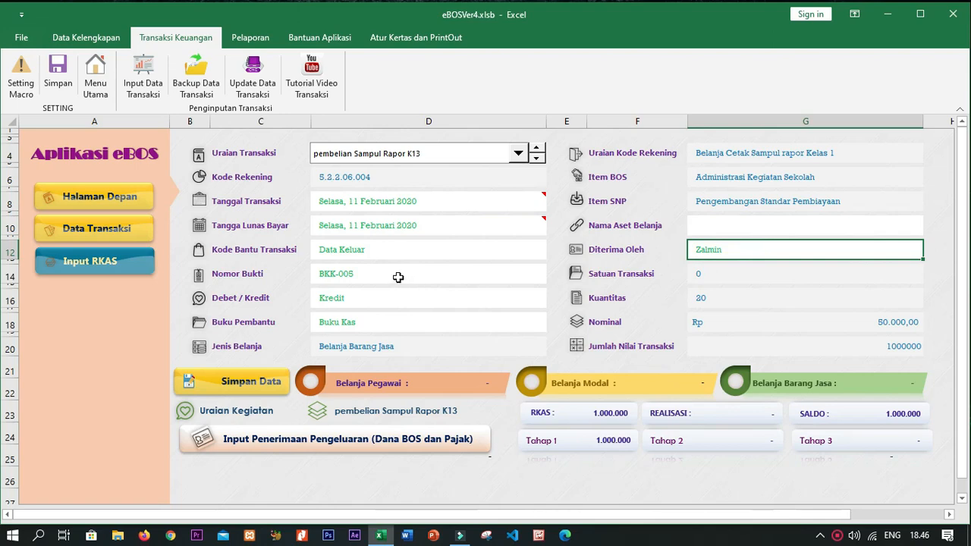
click(404, 254)
click(540, 222)
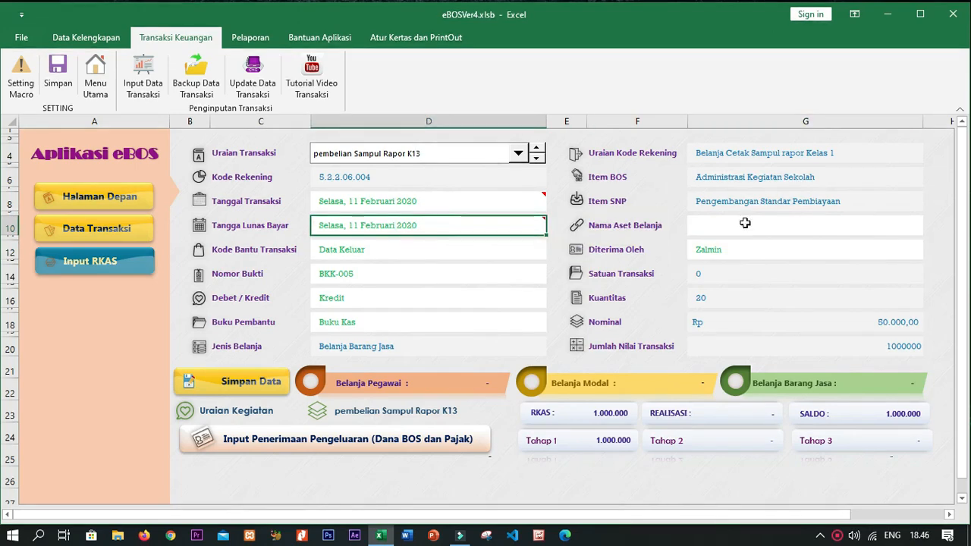
click(739, 253)
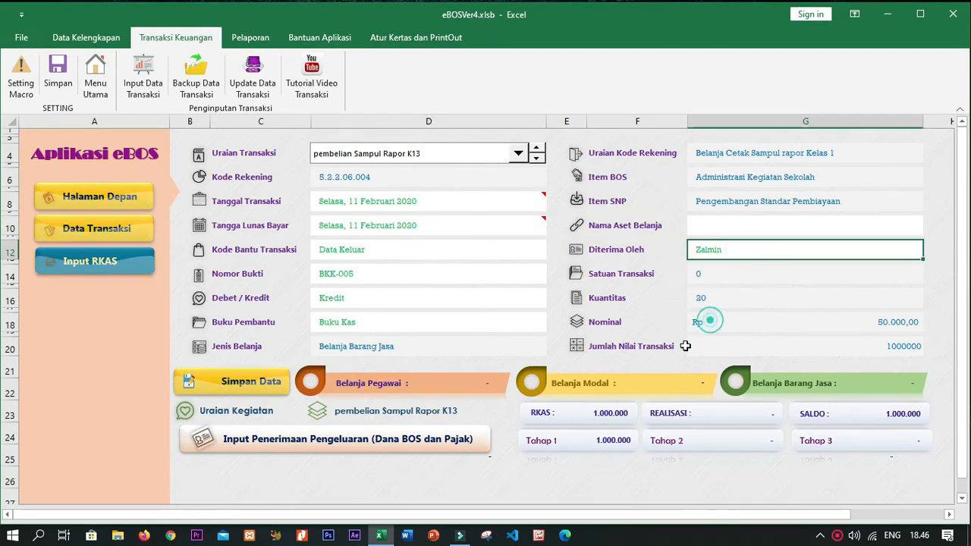
click(214, 385)
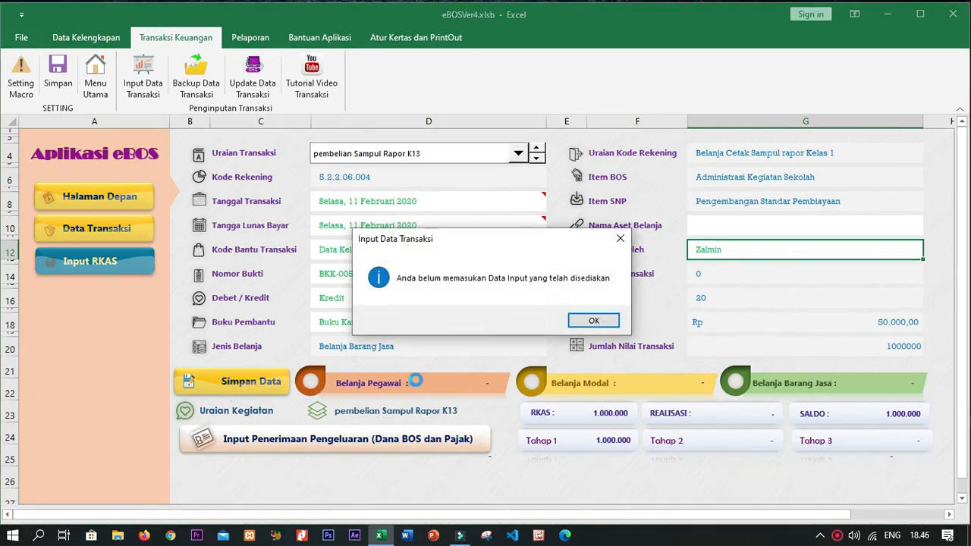
click(594, 322)
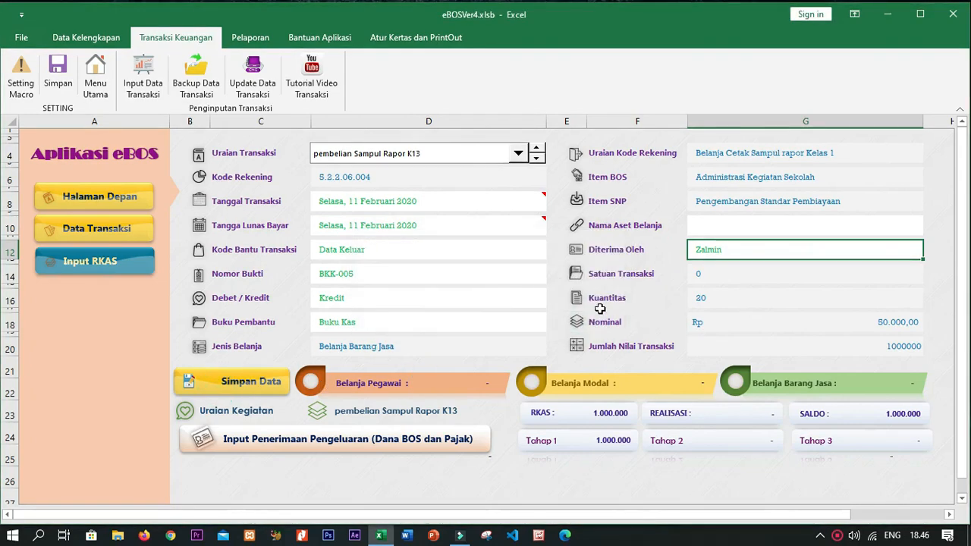
- Compare the unit and quantity details of Cetak Laporan BOS and Pembelian Printer with those of pembelian Sampul Rapor K13
click(735, 276)
click(575, 444)
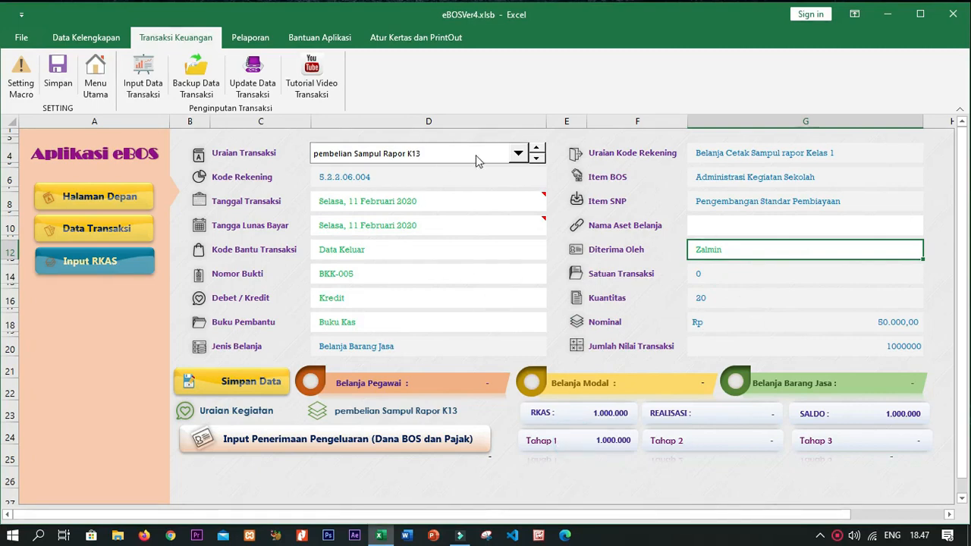
click(517, 153)
click(455, 232)
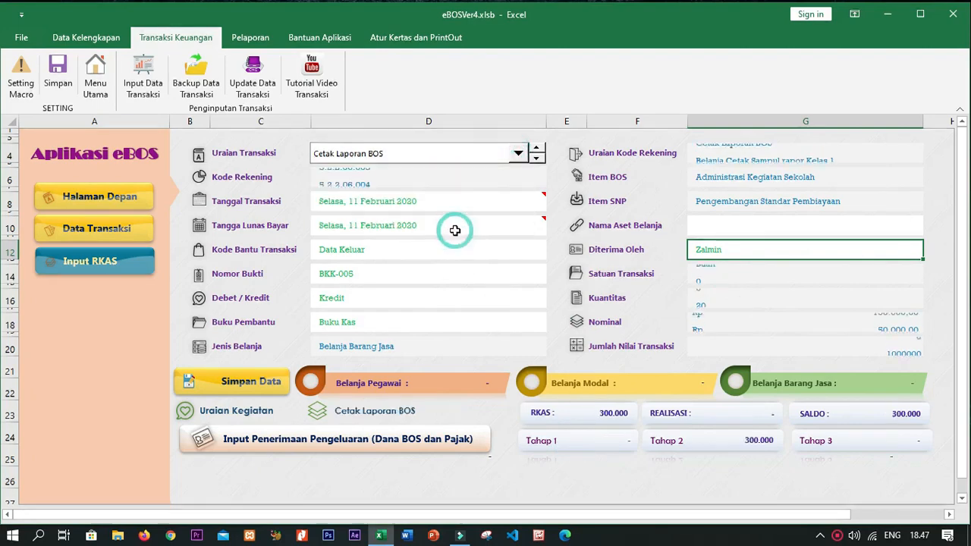
click(518, 154)
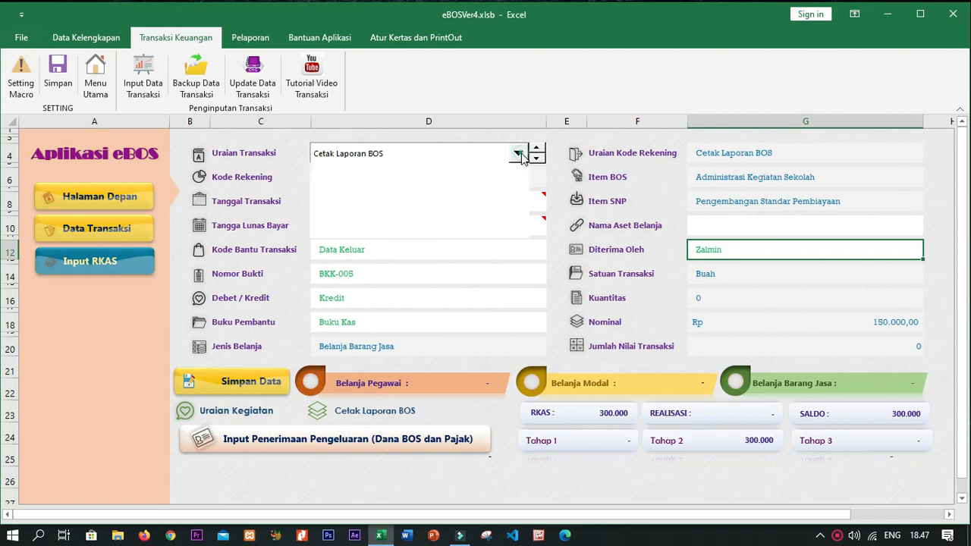
click(472, 215)
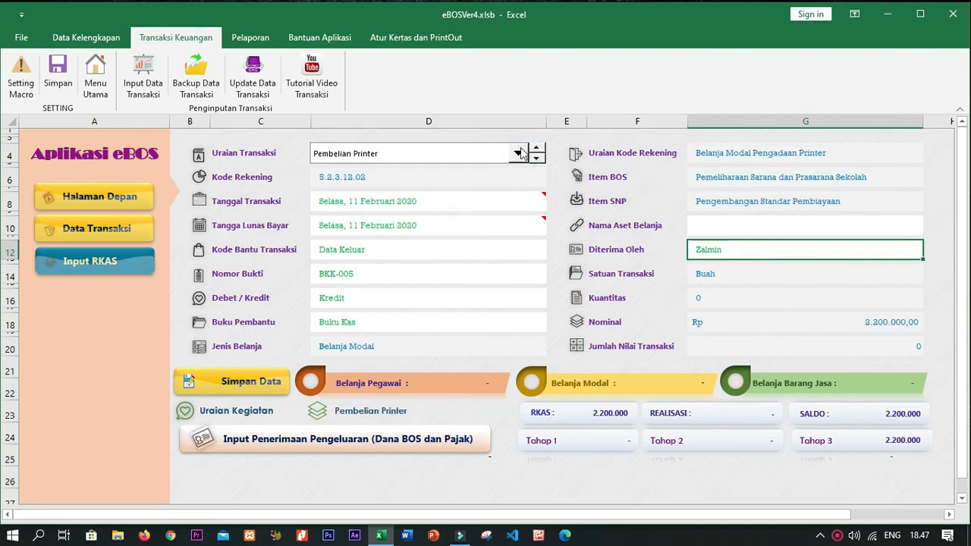
click(520, 154)
click(480, 221)
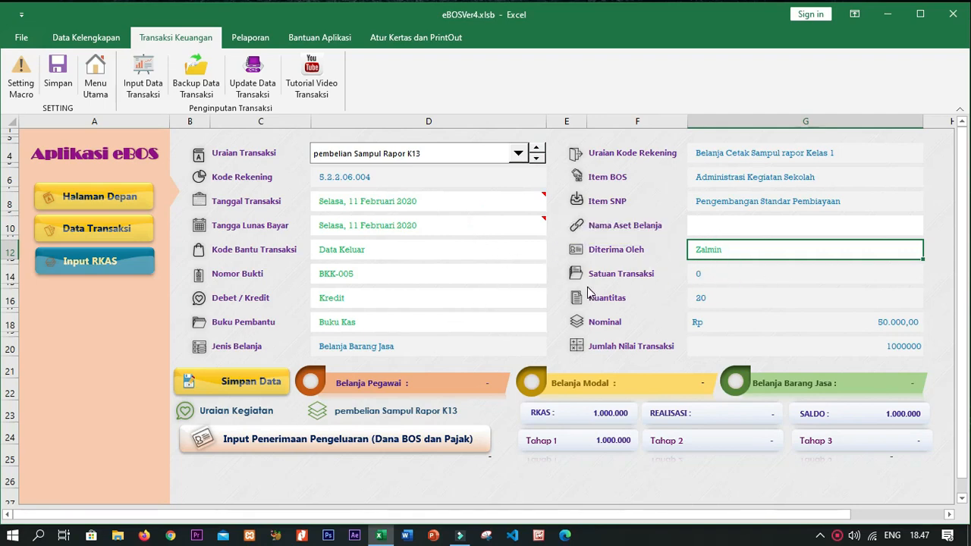
- Check the Satuan Transaksi and retry saving the pembelian Sampul Rapor K13 transaction
click(715, 273)
click(619, 278)
click(245, 381)
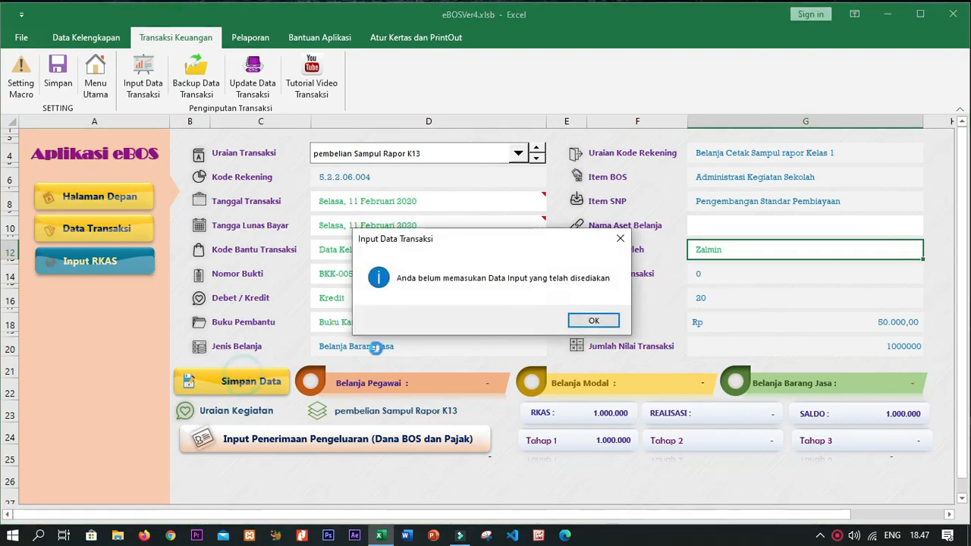
- Close the save message and inspect the Satuan Transaksi and Diterima Oleh fields of the pembelian Sampul Rapor K13 transaction
click(583, 319)
click(728, 277)
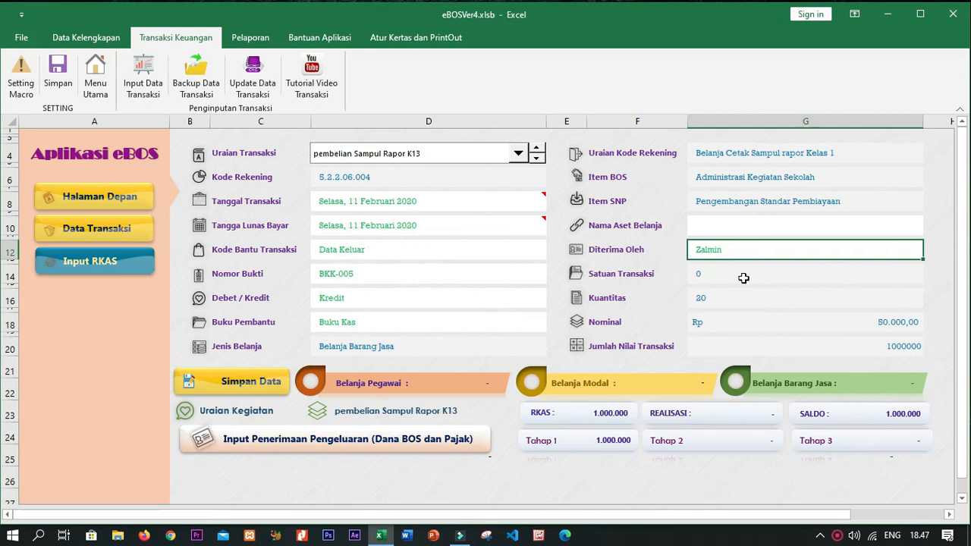
click(695, 279)
click(721, 247)
- Set the Satuan of pembelian Sampul Rapor K13 to Buah in the Data RKAS table
click(82, 88)
click(93, 216)
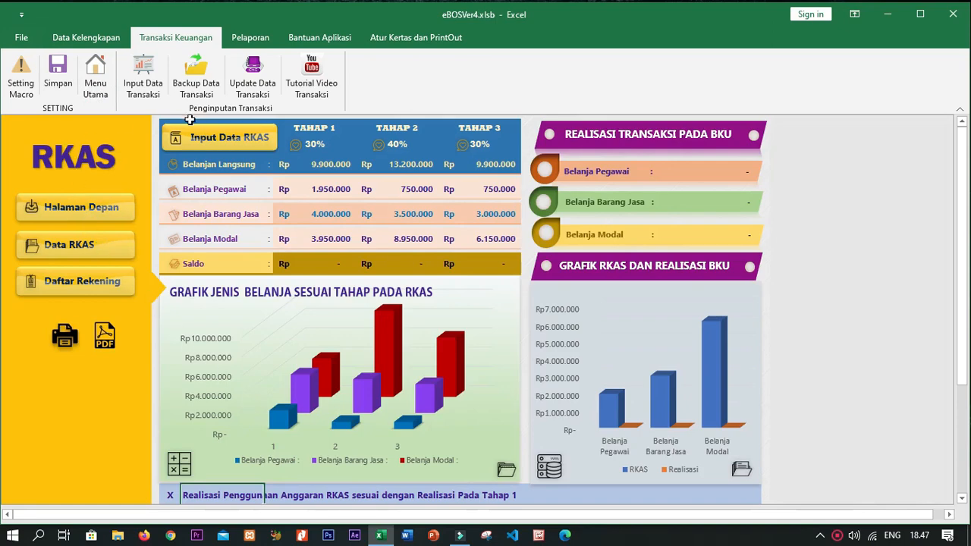
click(88, 243)
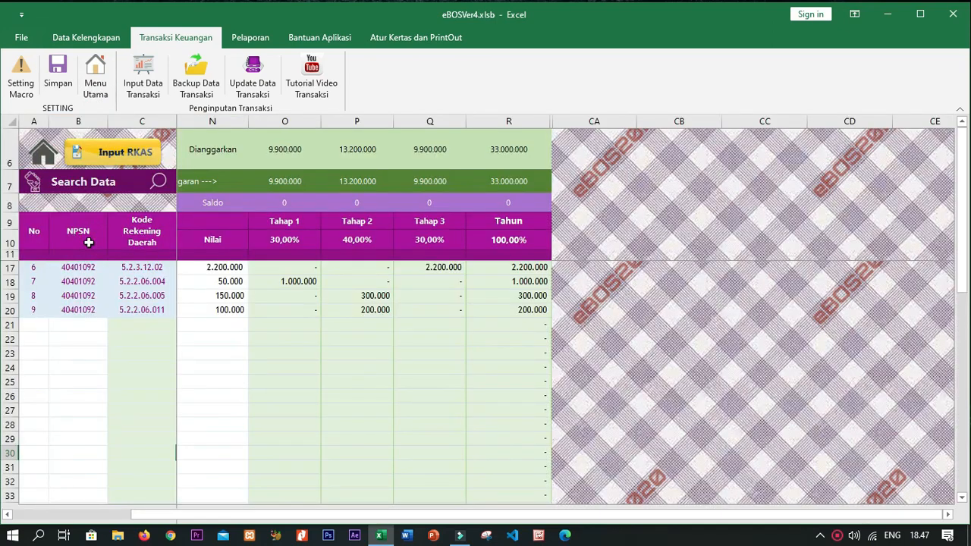
drag(670, 522, 588, 523)
click(605, 281)
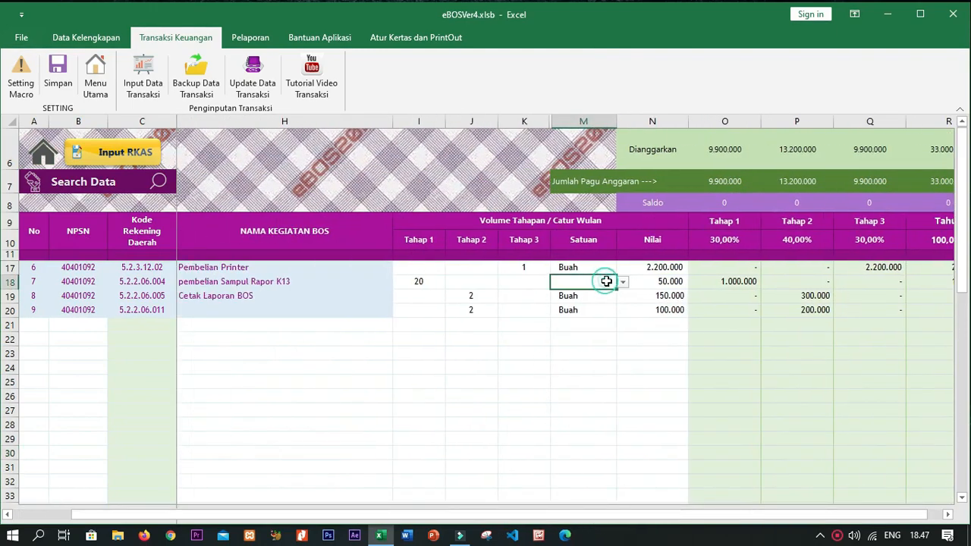
click(622, 282)
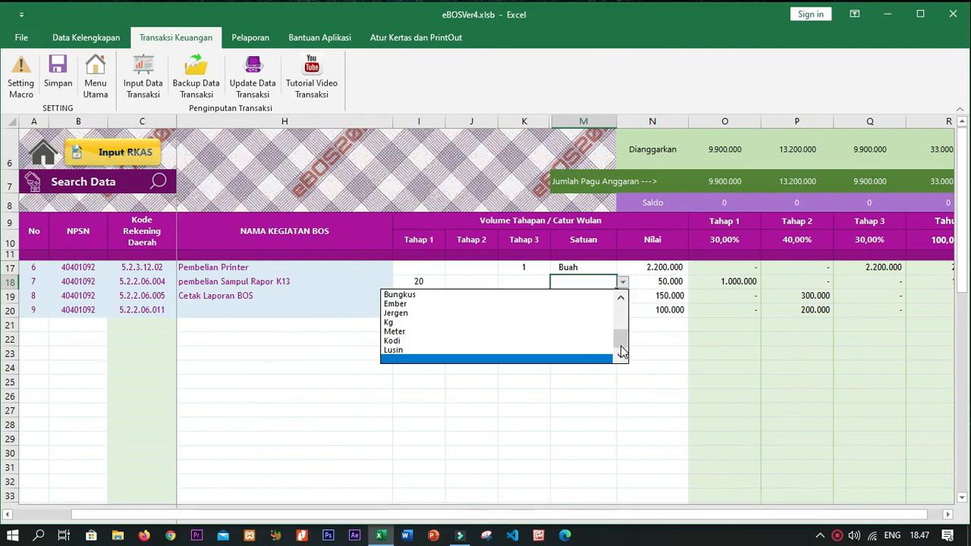
drag(622, 351, 622, 327)
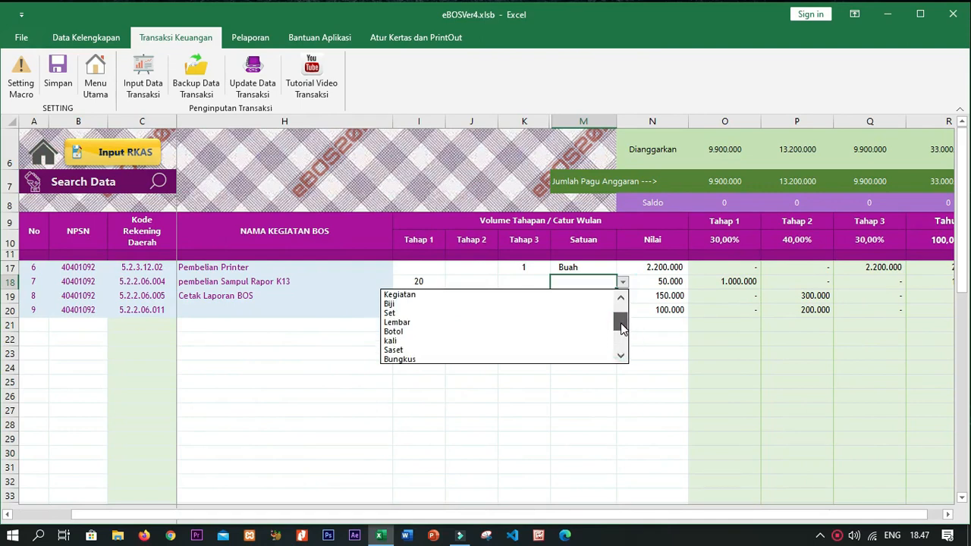
drag(622, 328, 622, 311)
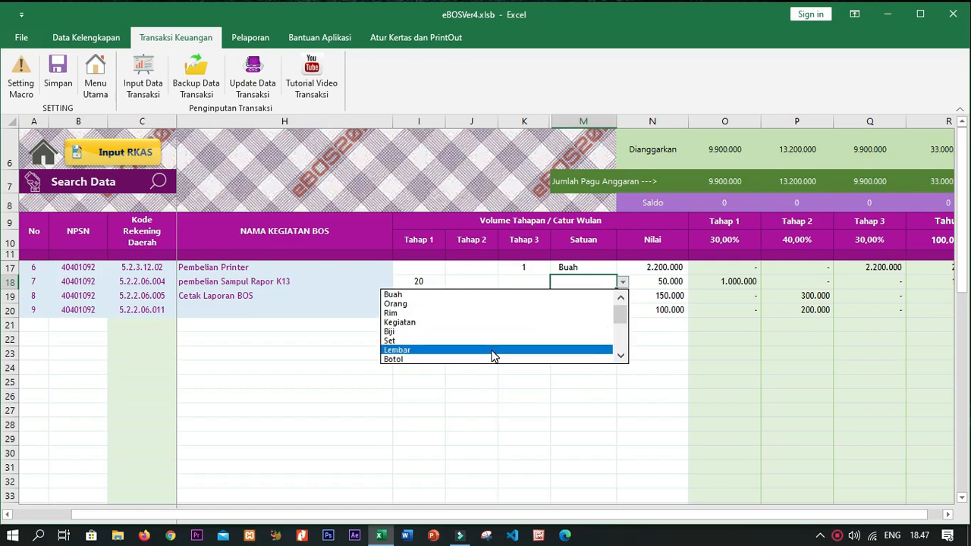
click(461, 294)
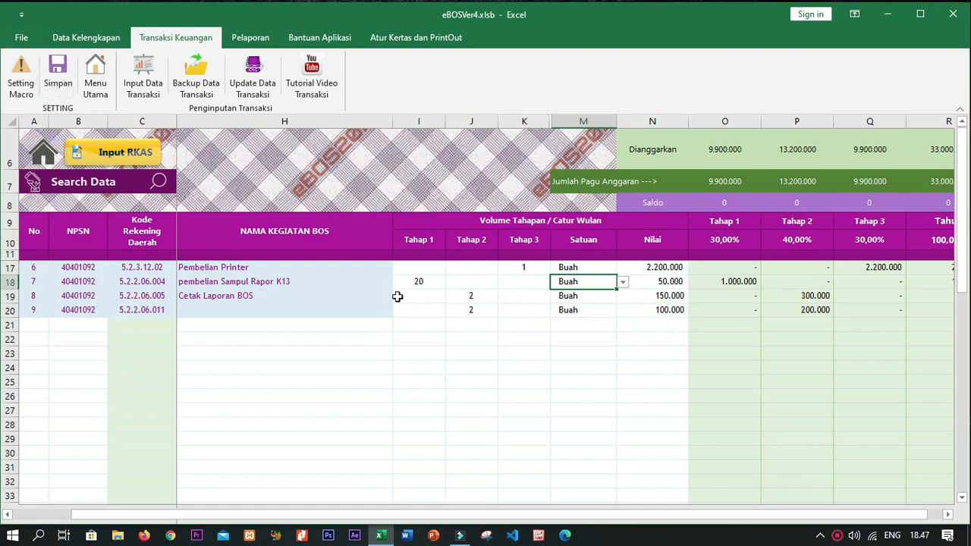
- Return to the Input Transaksi form and save the pembelian Sampul Rapor K13 transaction
click(34, 154)
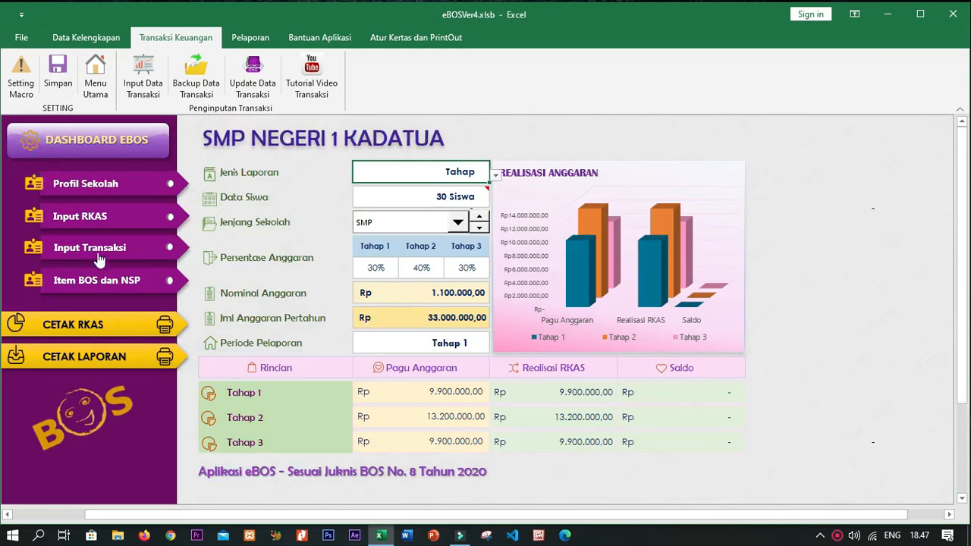
click(99, 259)
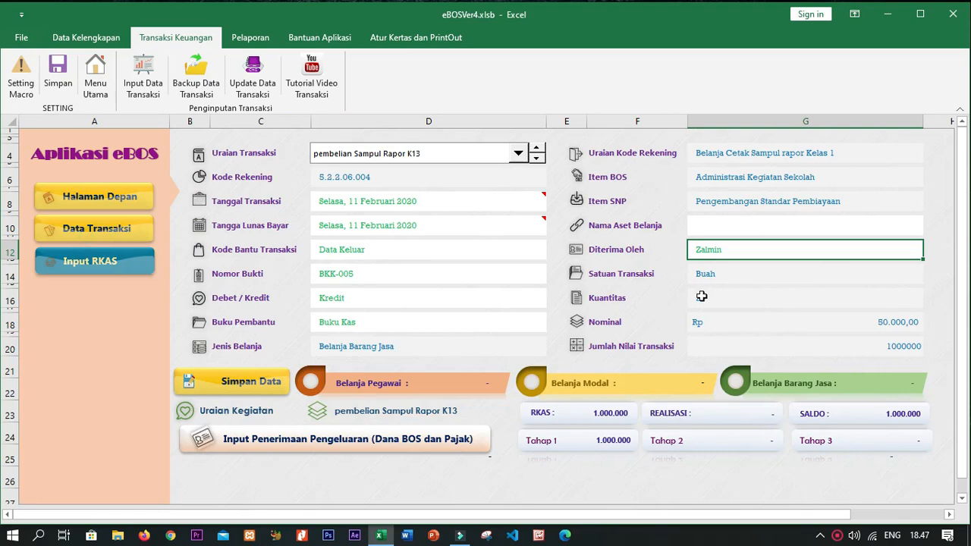
click(233, 388)
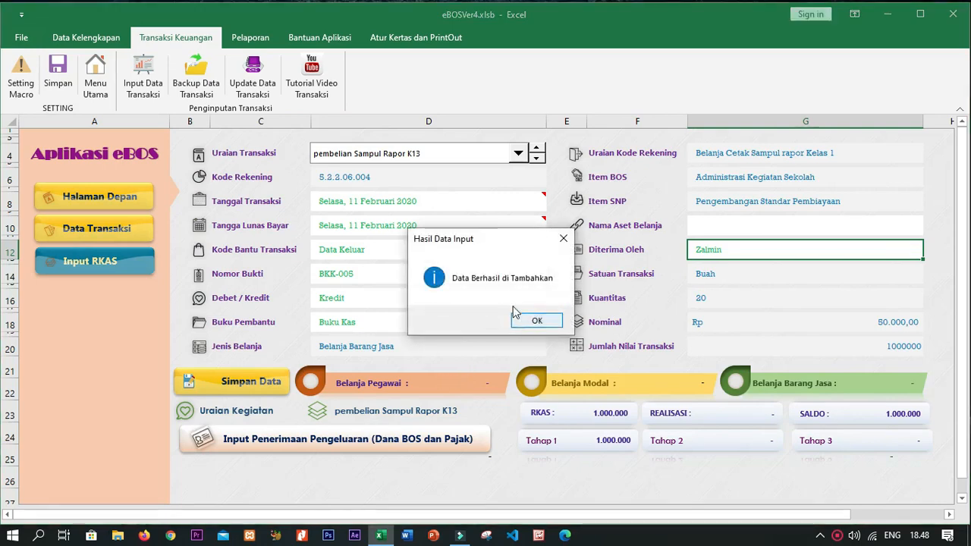
click(529, 322)
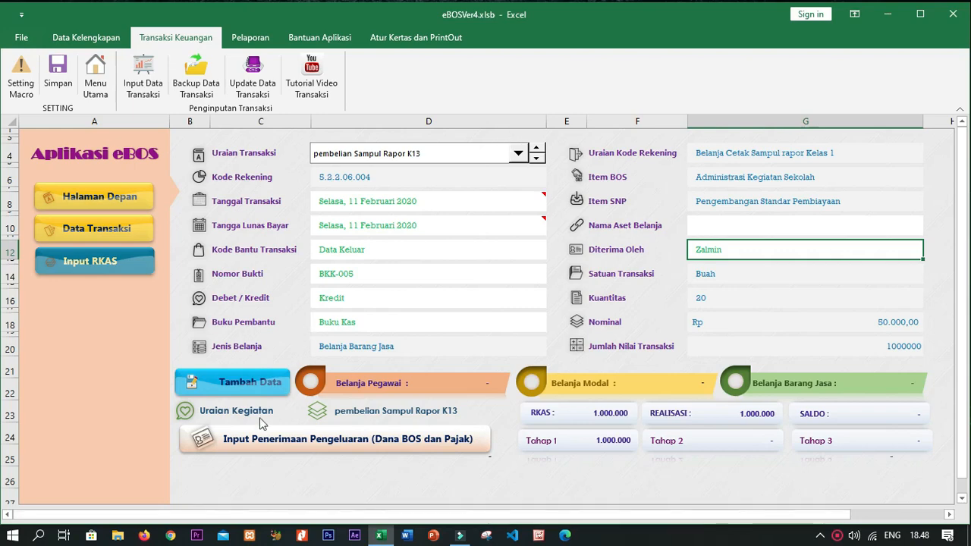
- Change the Uraian Transaksi to Cetak Laporan BOS in the transaction form
click(517, 153)
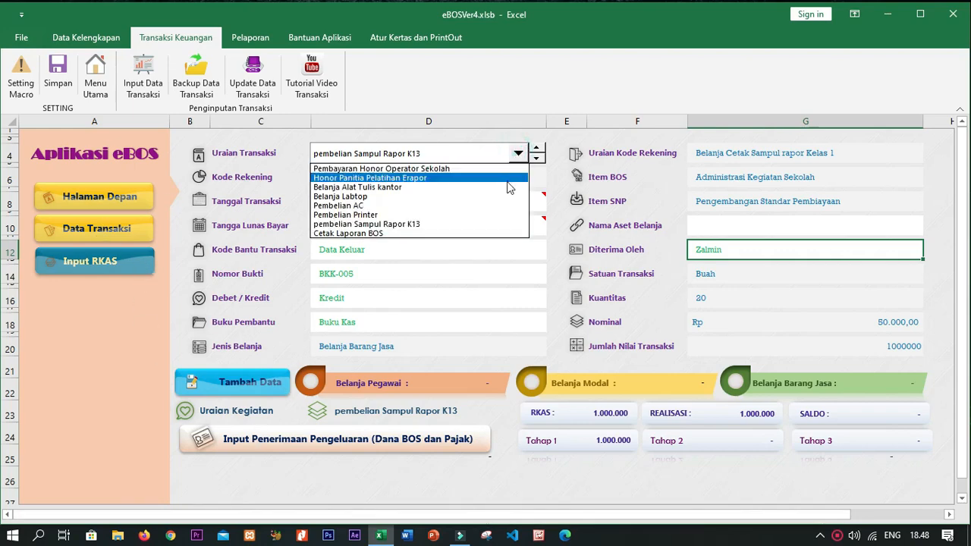
click(489, 238)
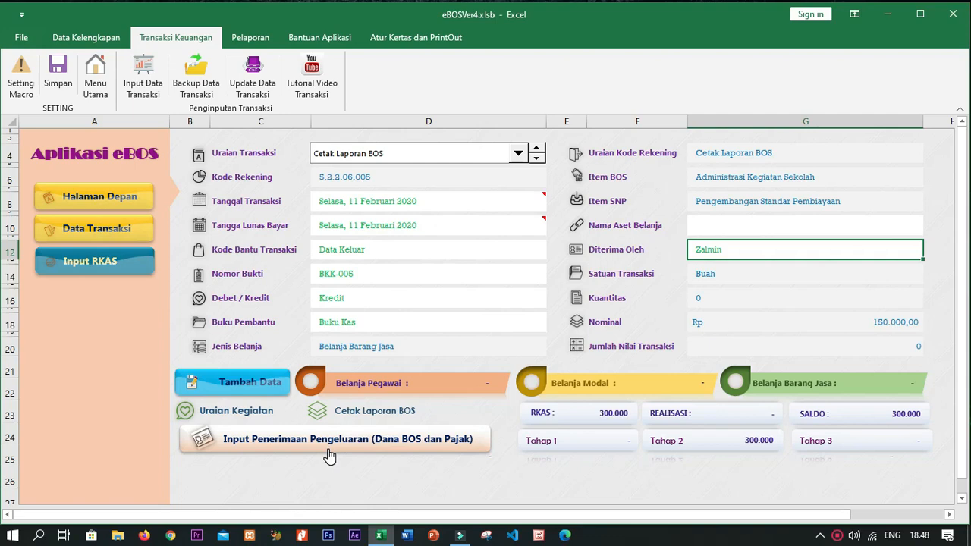
drag(962, 152, 957, 213)
- Examine the Tahap 1 Pagu Anggaran in the budget summary on the eBOS dashboard
click(87, 199)
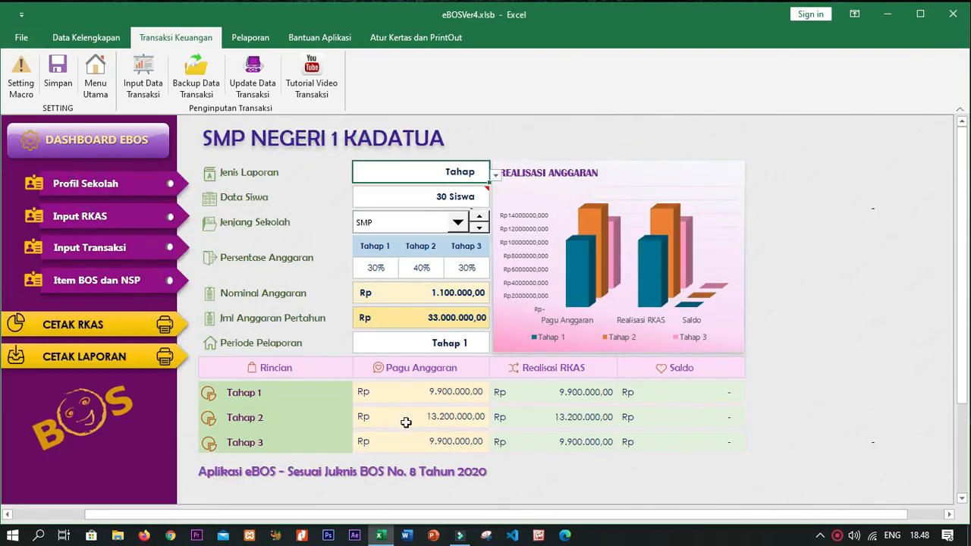
click(443, 393)
click(384, 392)
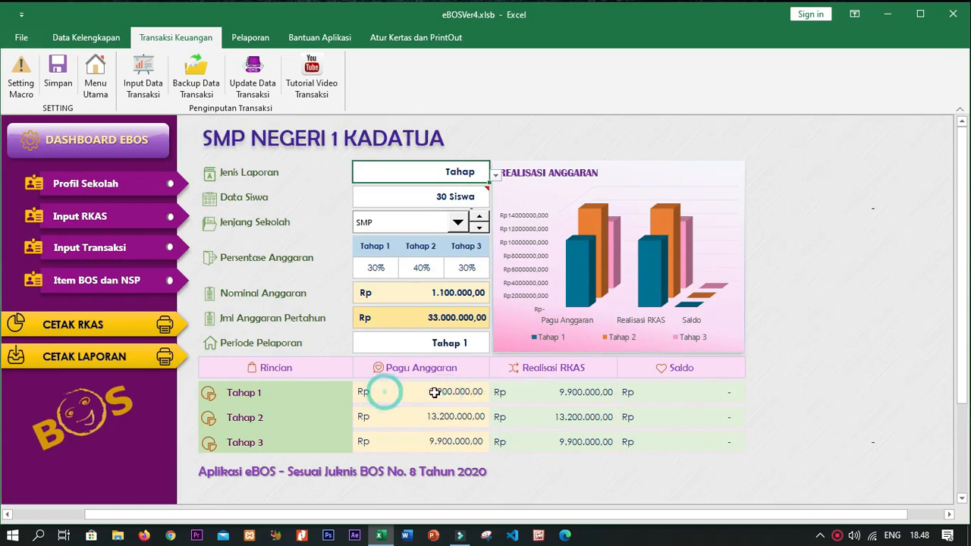
click(465, 393)
click(442, 390)
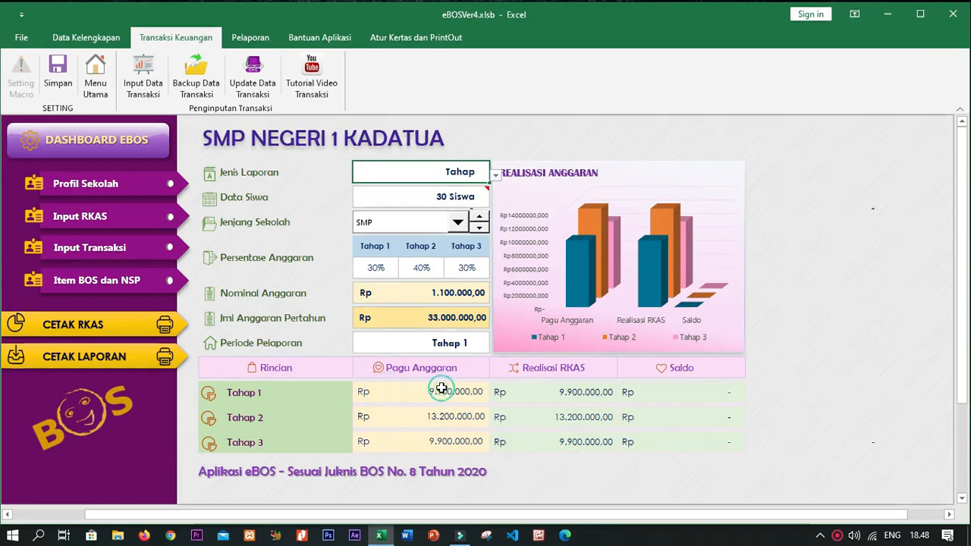
click(382, 389)
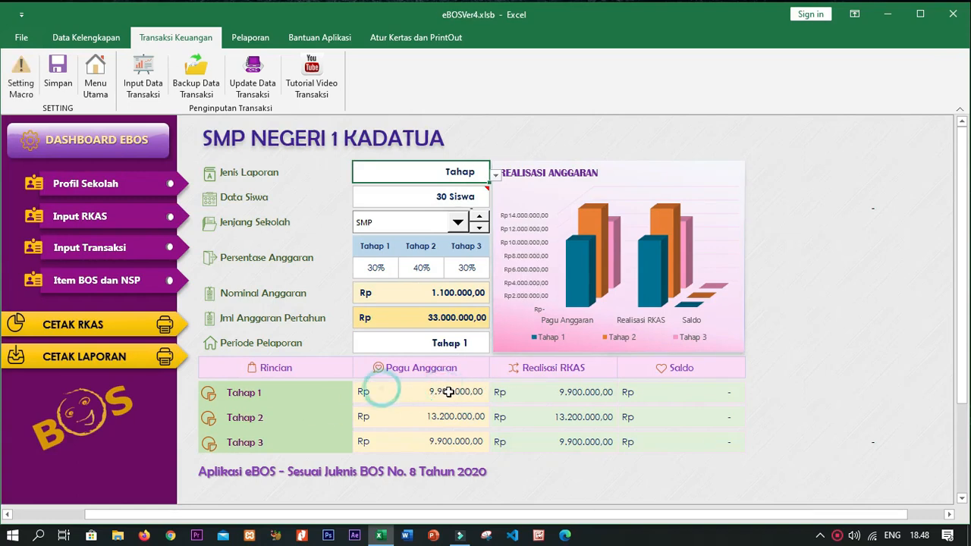
click(278, 392)
click(100, 255)
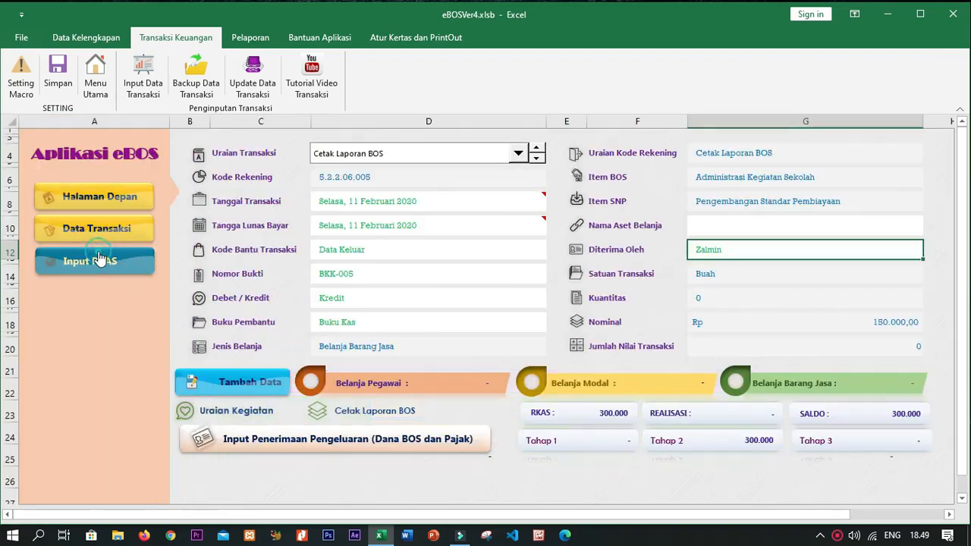
click(79, 199)
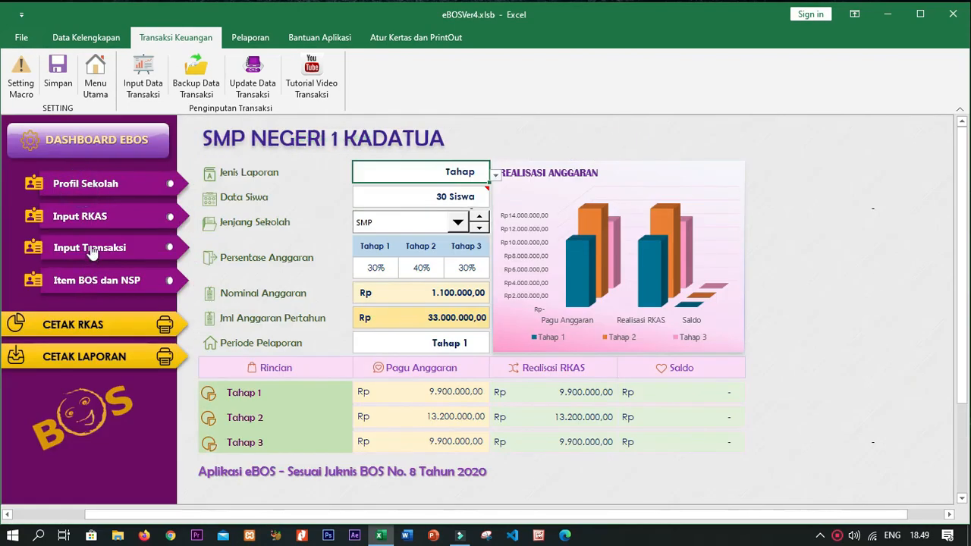
- Open the Dana BOS dan Pajak receipts and expenditures form and set its Uraian Transaksi to Transfer Dana BOS dari Pusat
click(89, 250)
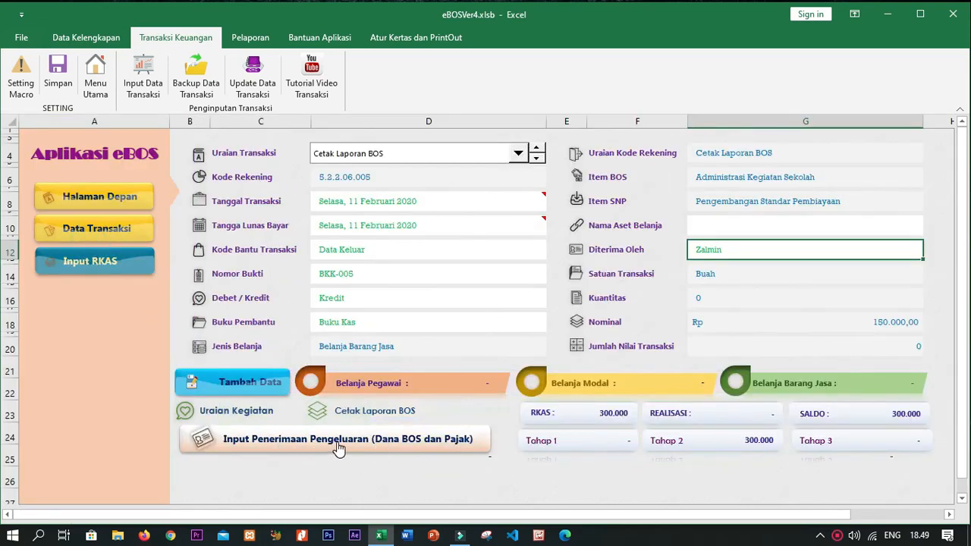
click(425, 441)
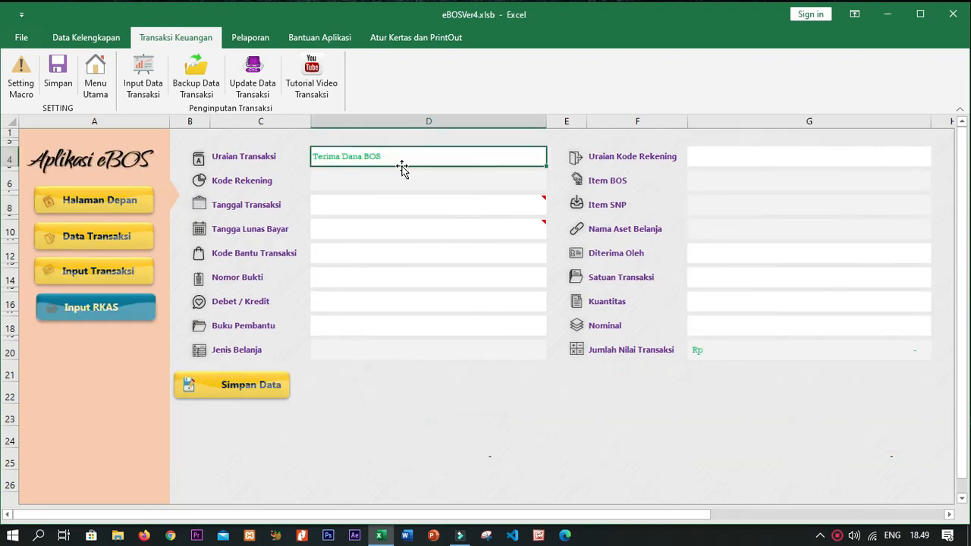
text(Transf)
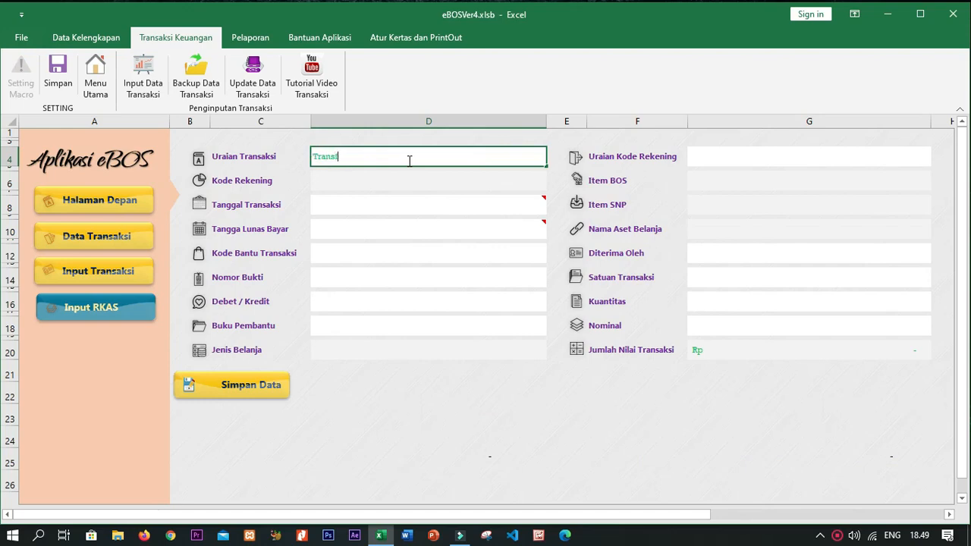
text(er Dana BOS dari Pusat)
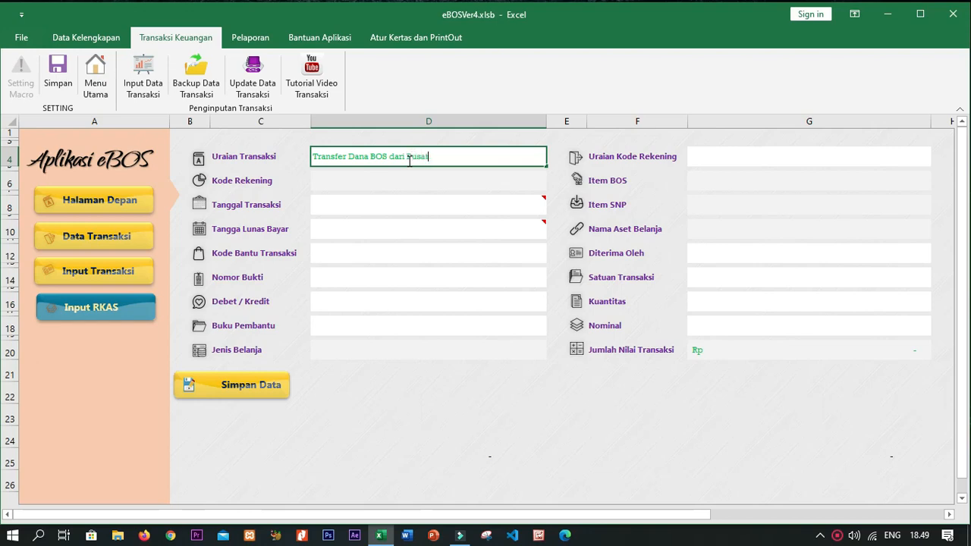
key(Return)
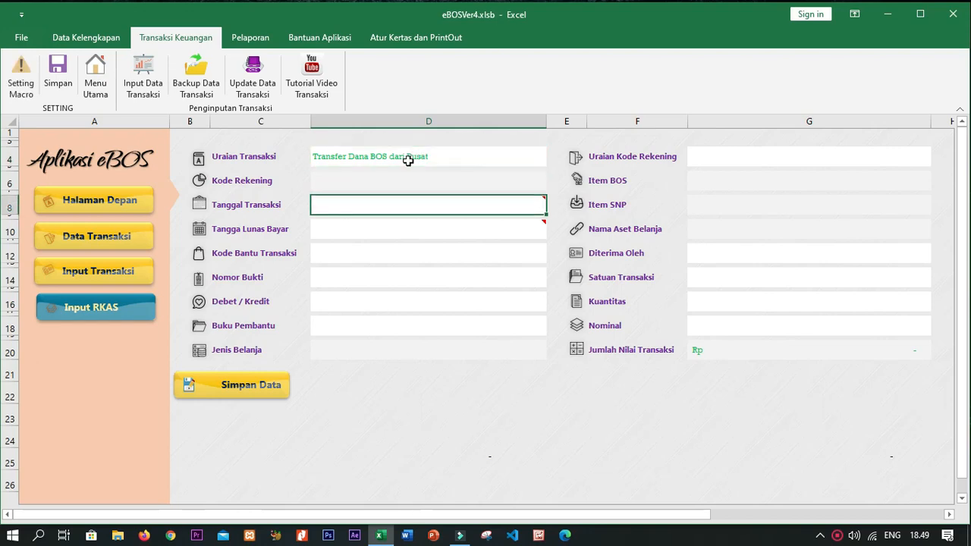
- Set the Uraian Kode Rekening of the transfer entry to Dana BOS Pusat
click(813, 155)
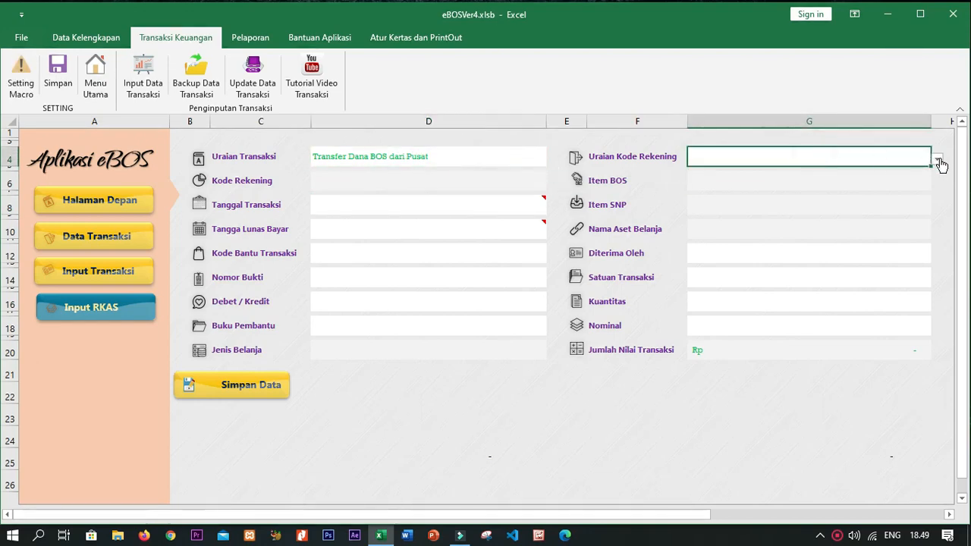
click(936, 159)
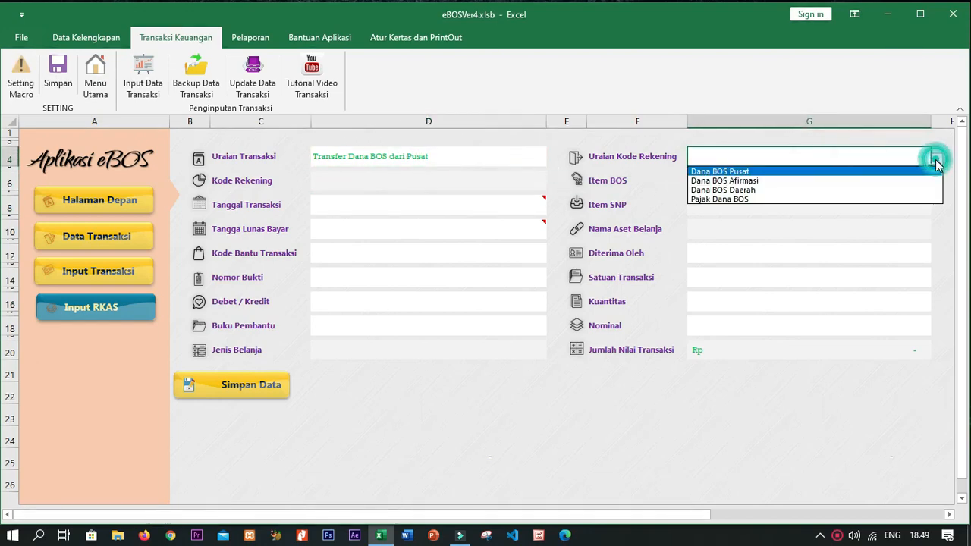
click(745, 171)
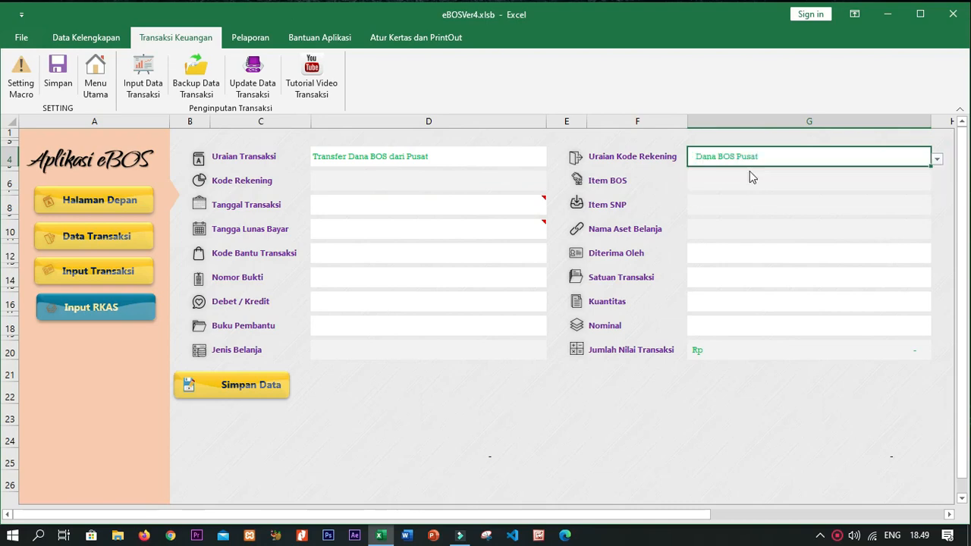
- Set both the Tanggal Transaksi and the Tanggal Lunas Bayar of the transfer to 2 January 2020
click(379, 205)
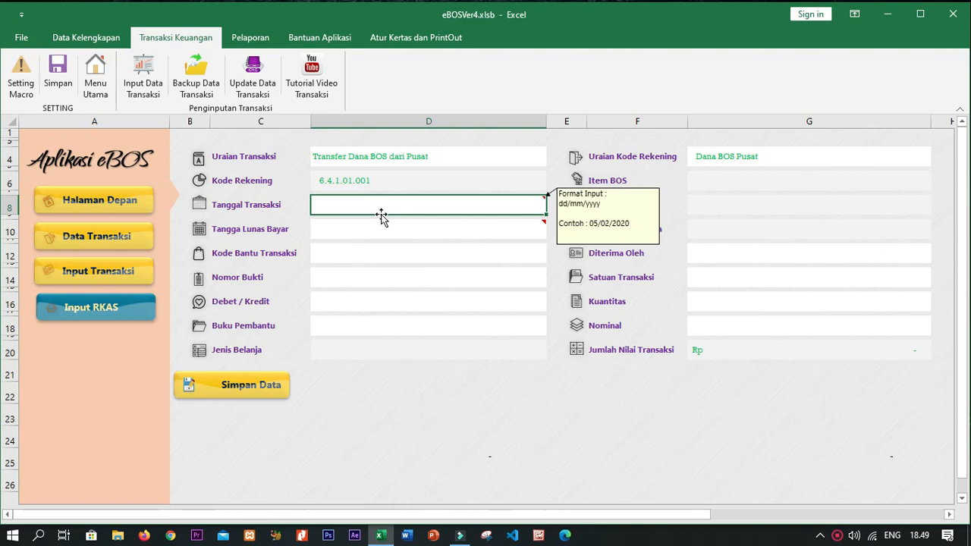
text(2/1/20)
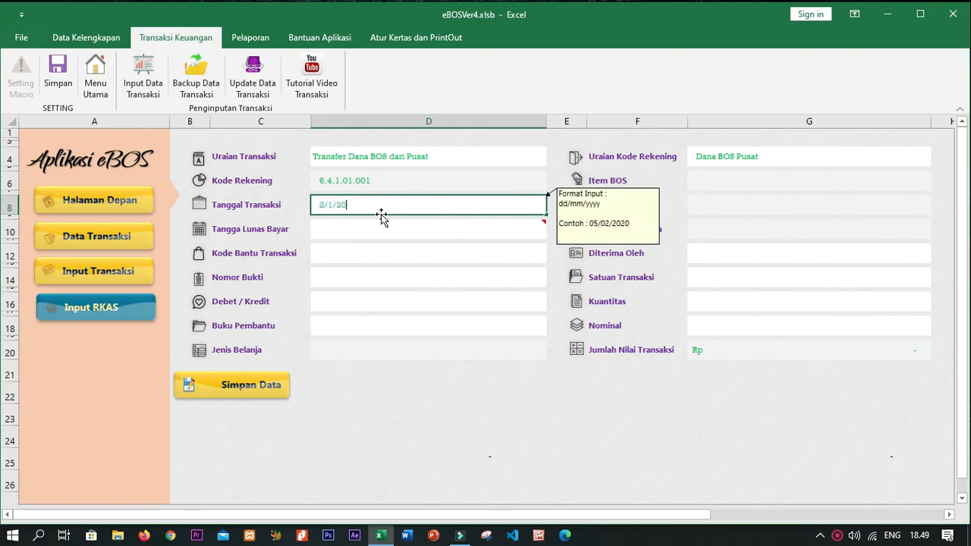
text(20)
key(Return)
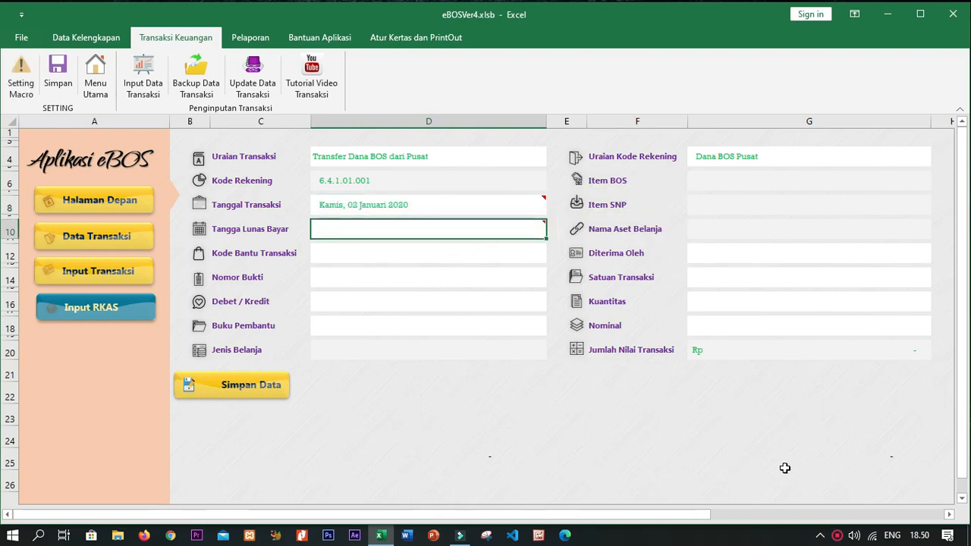
text(2/1/20)
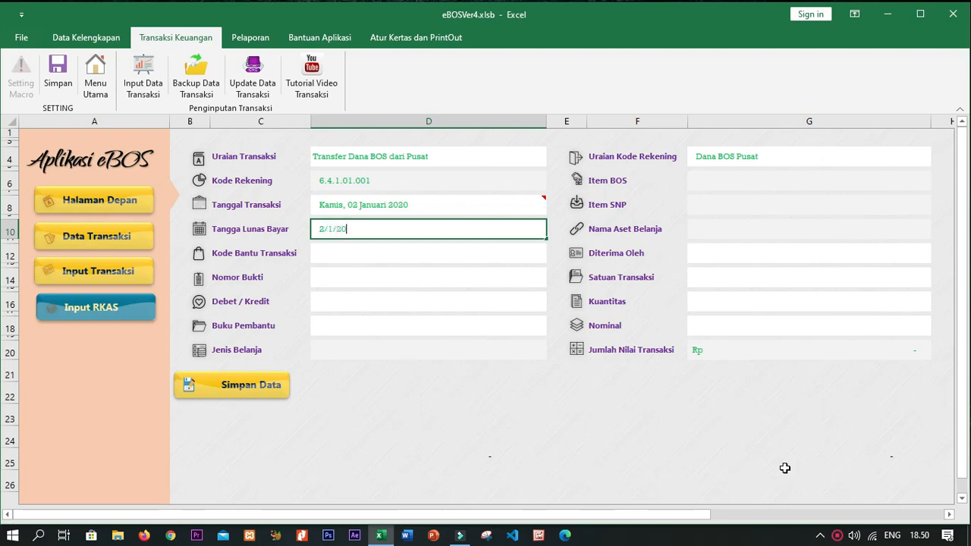
key(Return)
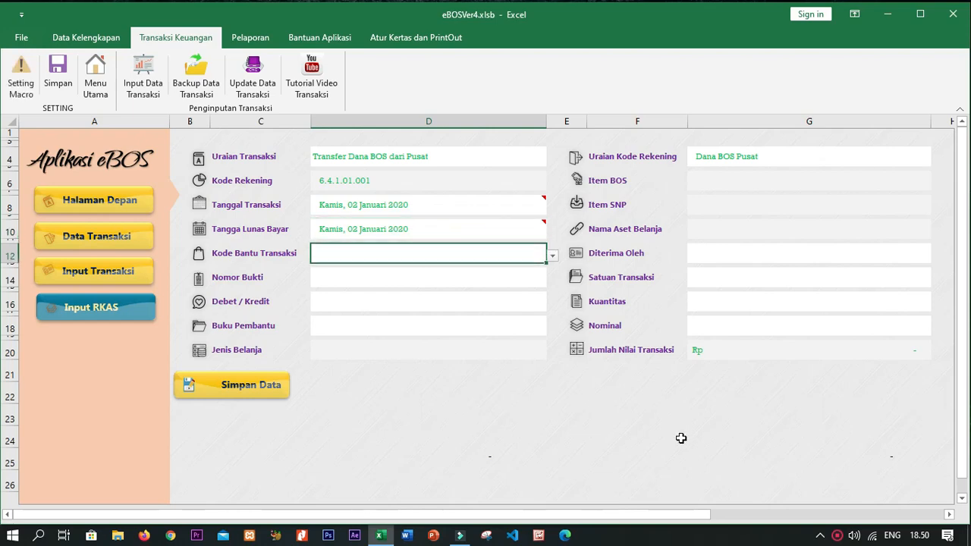
- Set the transfer's Kode Bantu Transaksi to Data Masuk and its Nomor Bukti to BKMB-01
click(551, 257)
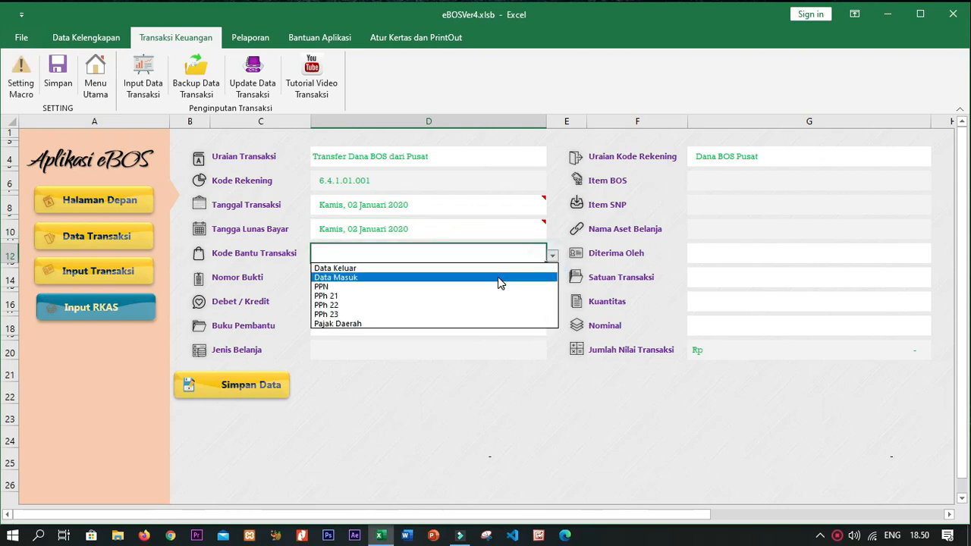
click(504, 252)
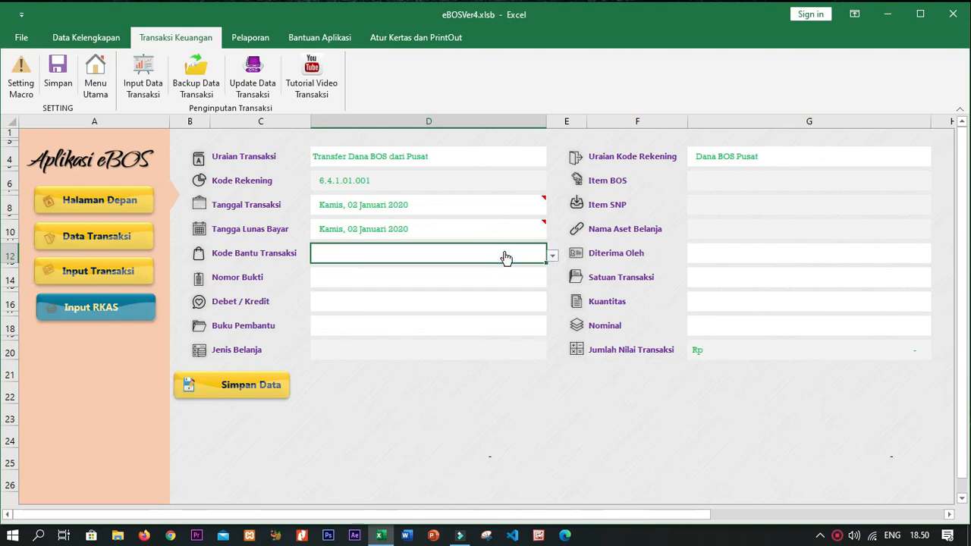
click(504, 255)
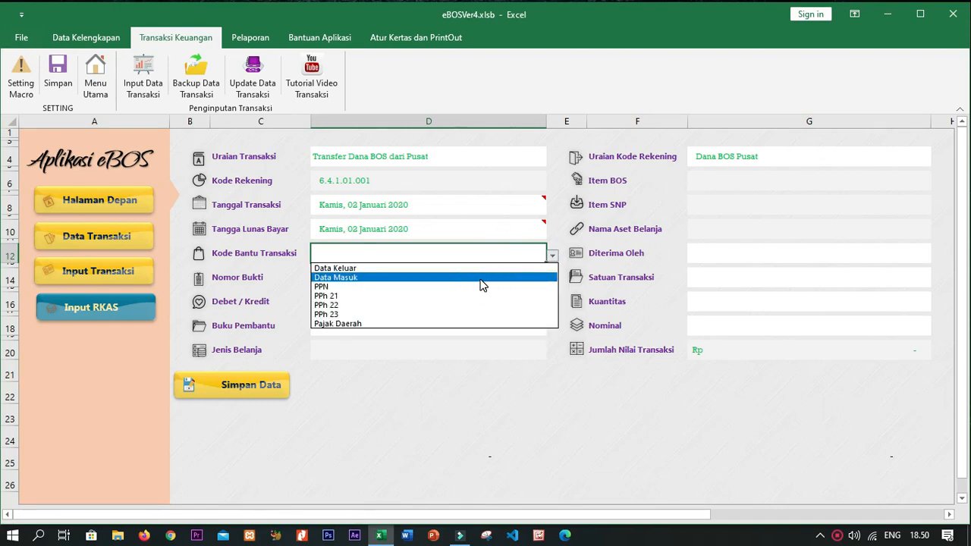
click(481, 278)
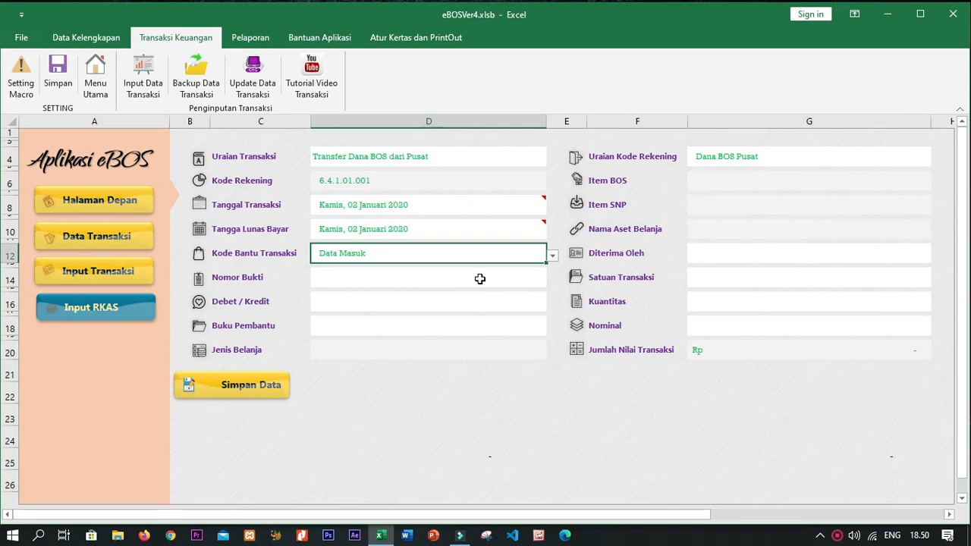
click(481, 280)
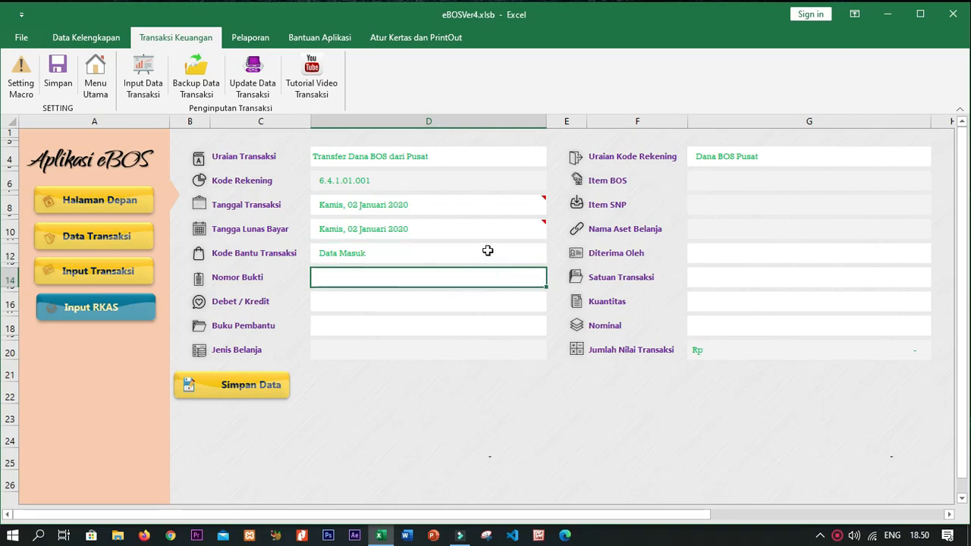
text(BKMB)
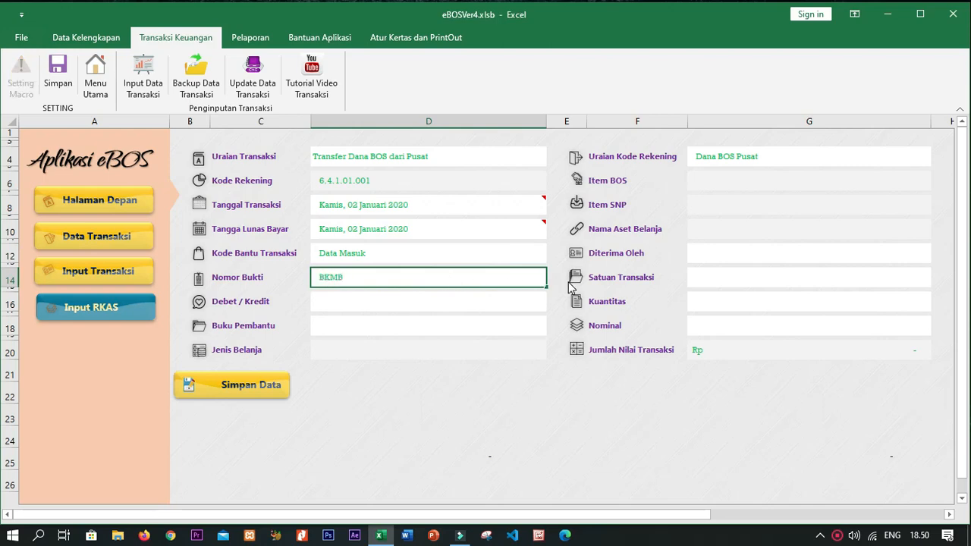
text(-01)
key(Return)
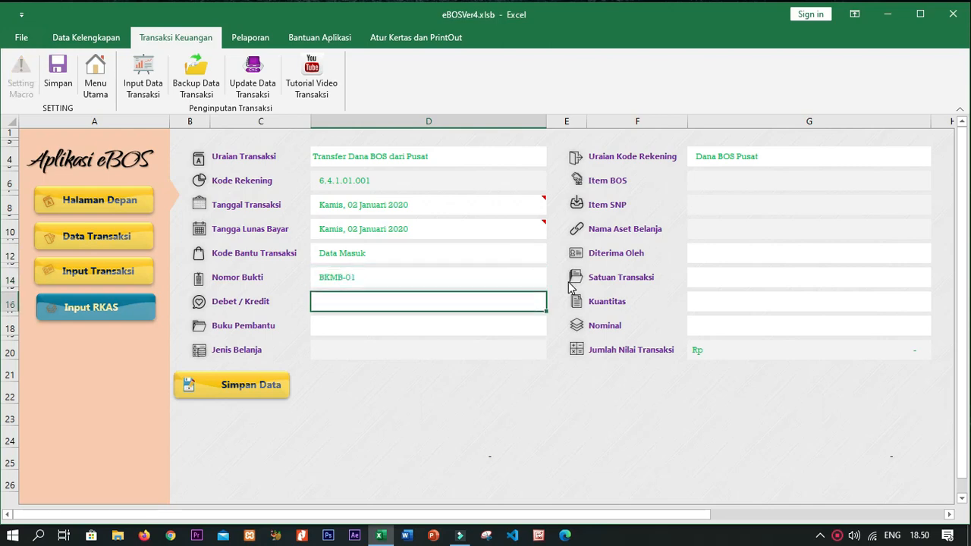
- Classify the transfer as Debet and assign it to Buku Bank as the Buku Pembantu
click(504, 307)
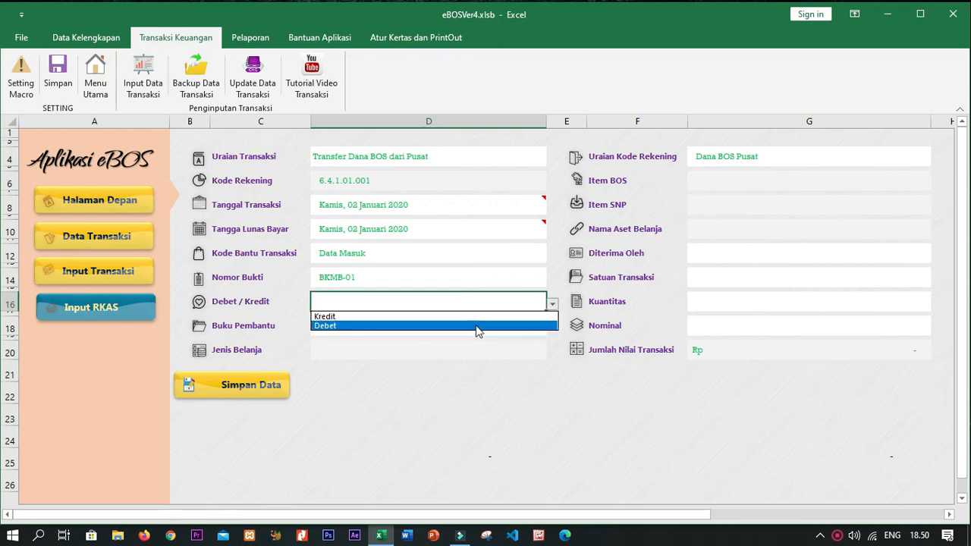
click(474, 328)
click(474, 307)
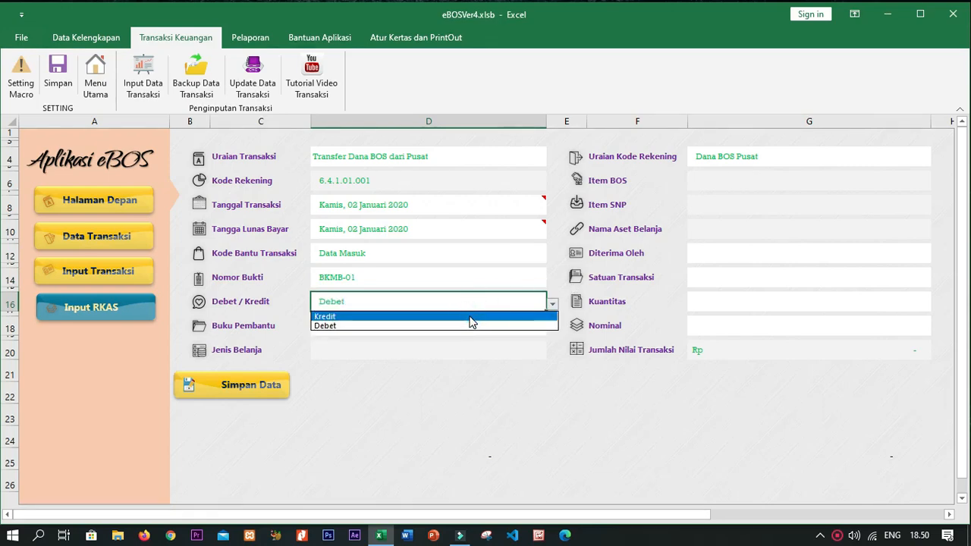
click(468, 302)
click(460, 298)
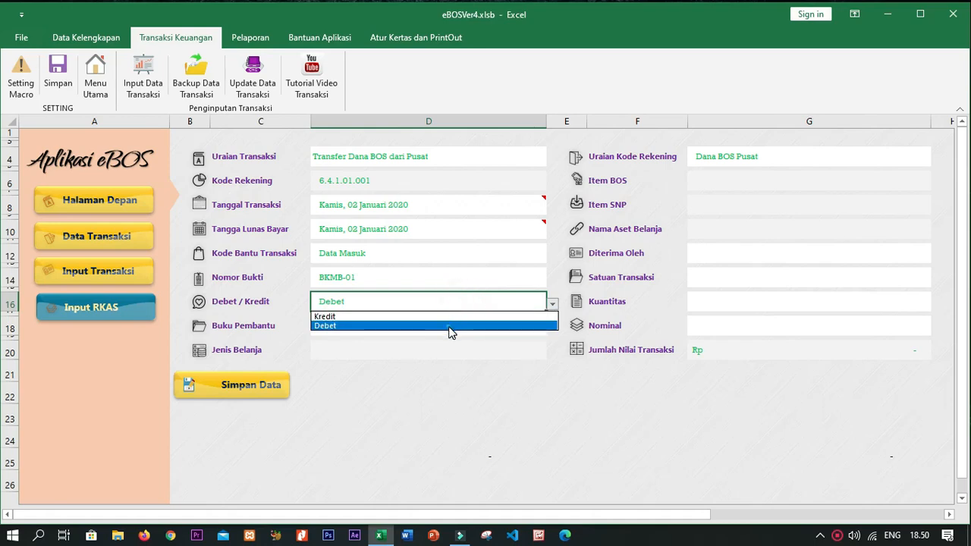
click(450, 326)
click(410, 332)
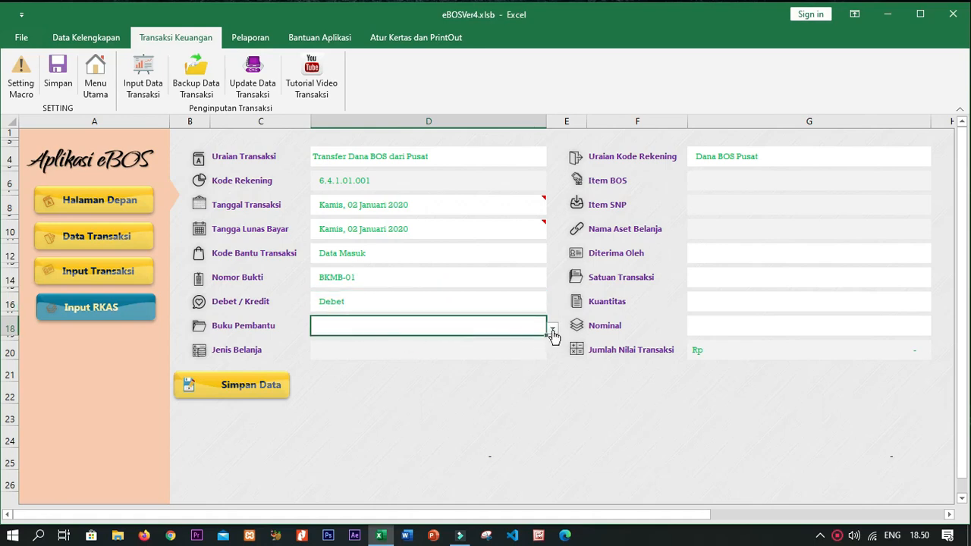
click(552, 330)
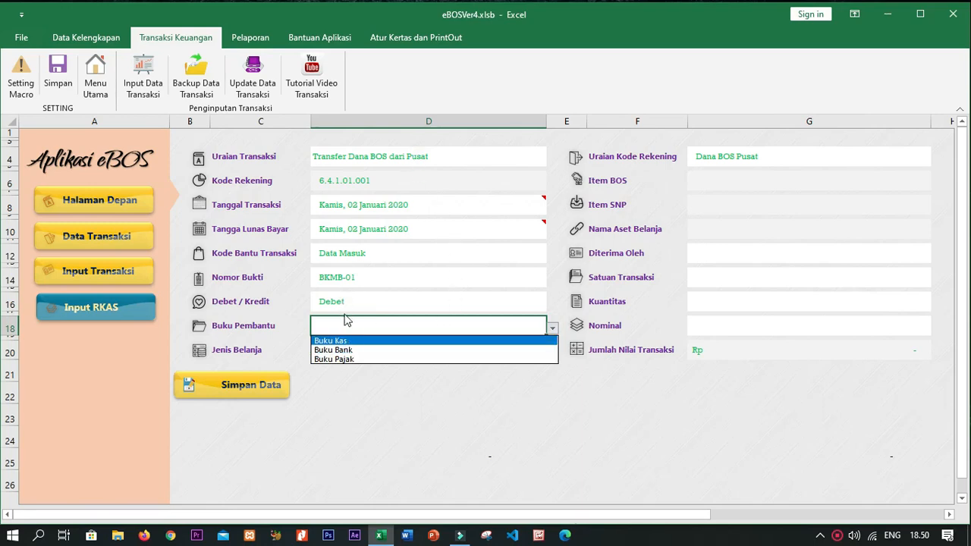
click(357, 351)
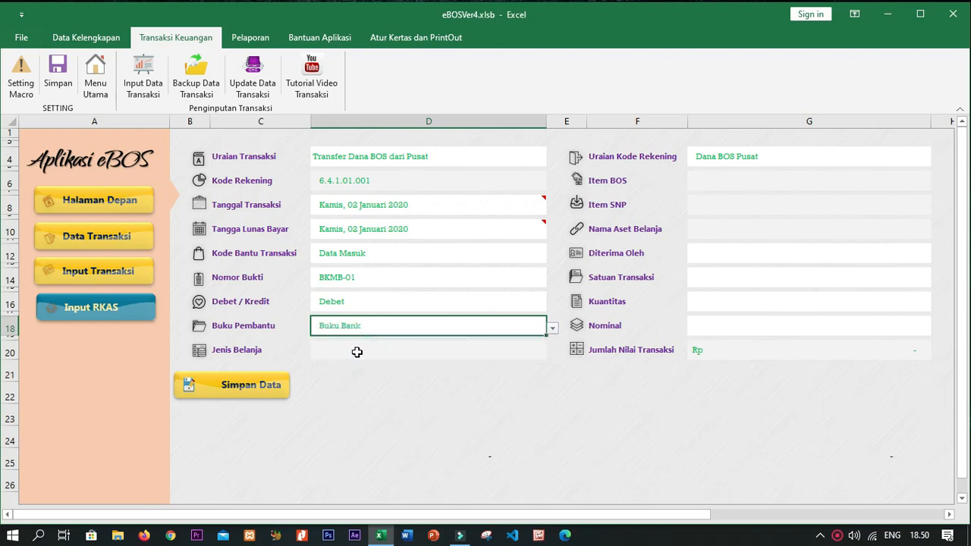
- Enter Bank SULTRA as the Diterima Oleh of the transfer
click(711, 255)
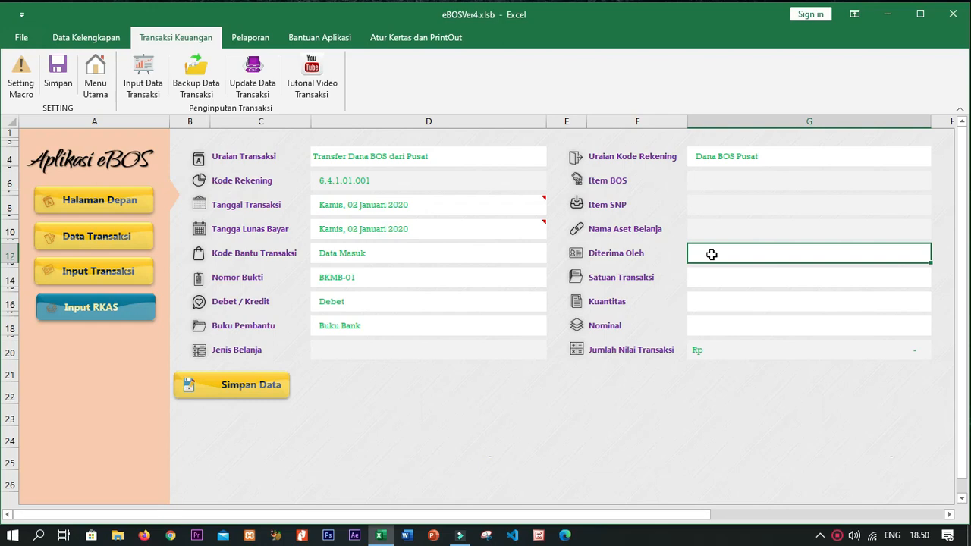
text(BAn)
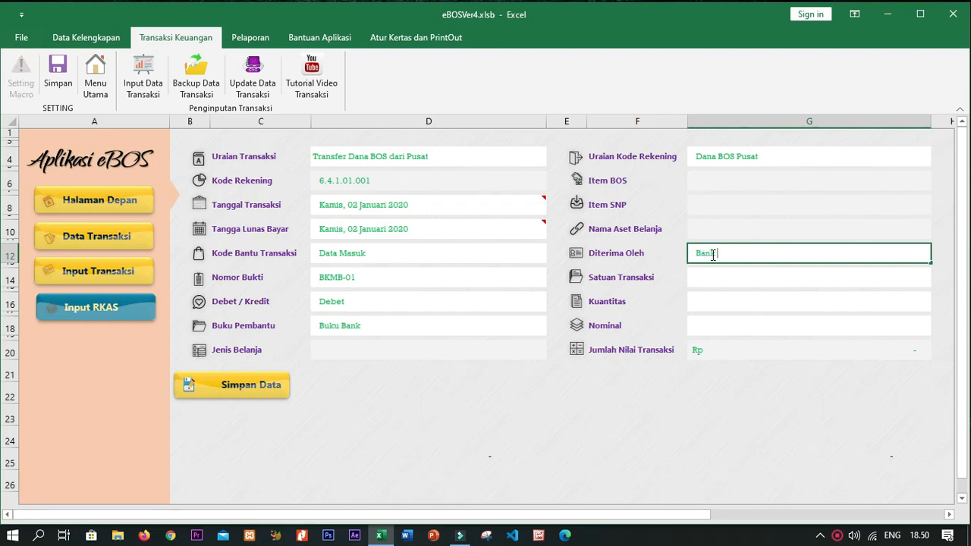
text(k SULTRA)
key(Return)
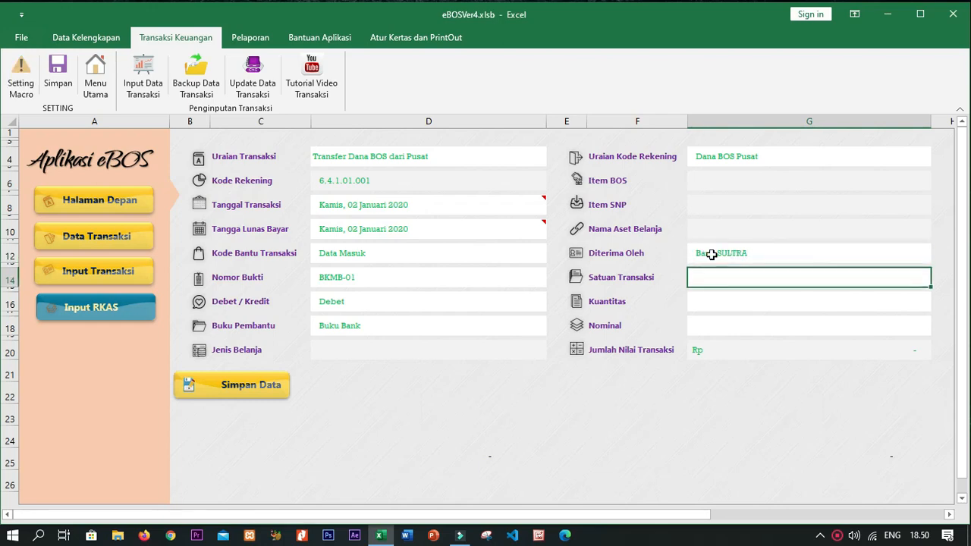
- Set the transfer's Satuan Transaksi to Kegiatan and its Kuantitas to 1
text(Kegiatan)
key(Return)
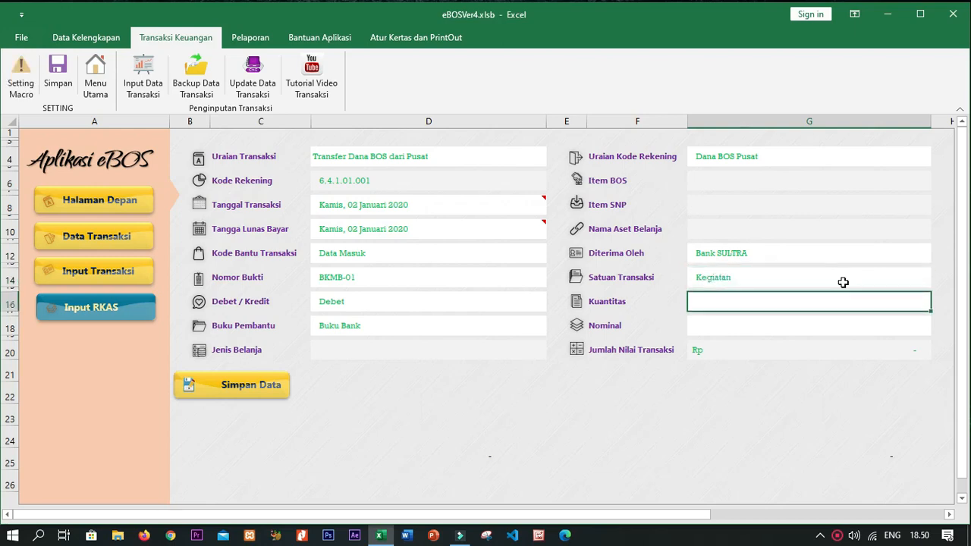
text(1)
key(Return)
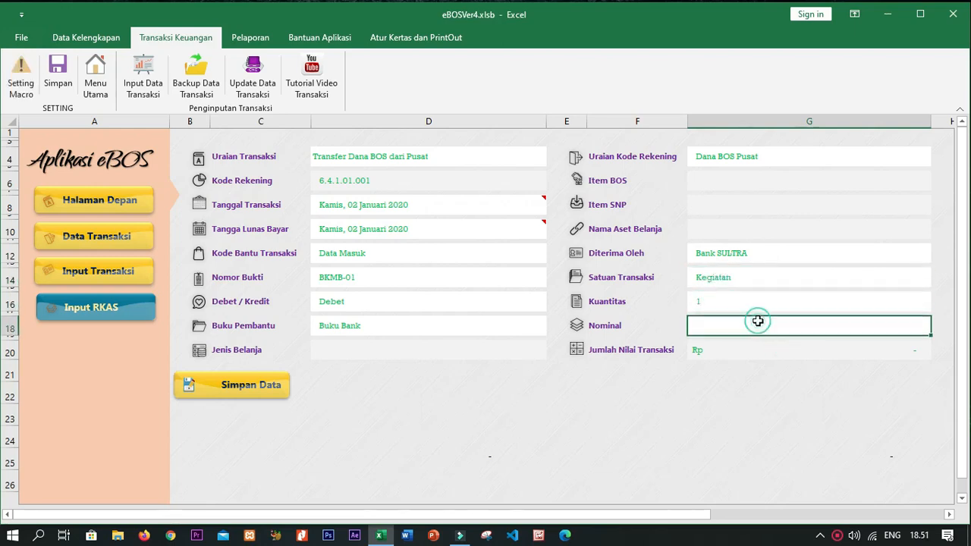
- Using the Tahap 1 Pagu Anggaran on the dashboard, set the transfer's Nominal to 9.900.000 and save the transaction
click(79, 209)
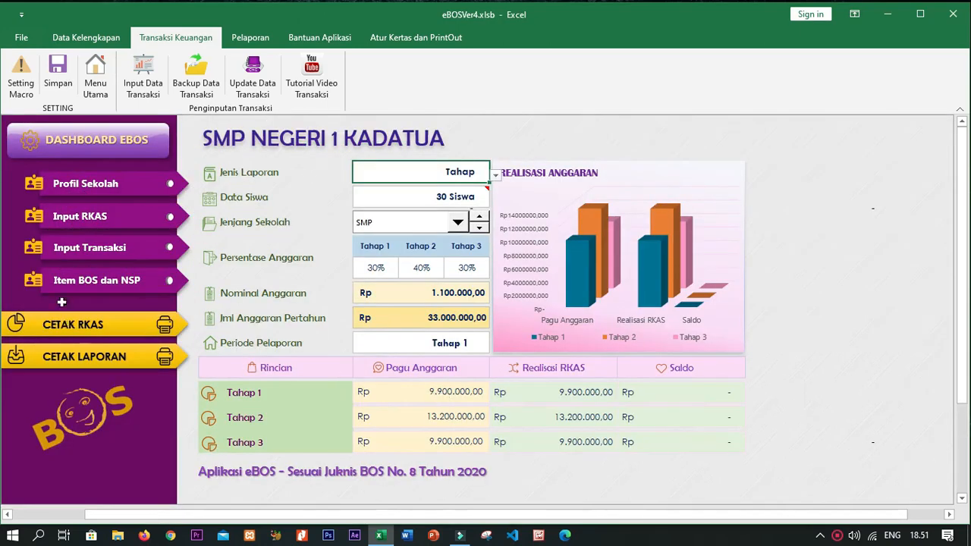
click(88, 250)
click(278, 446)
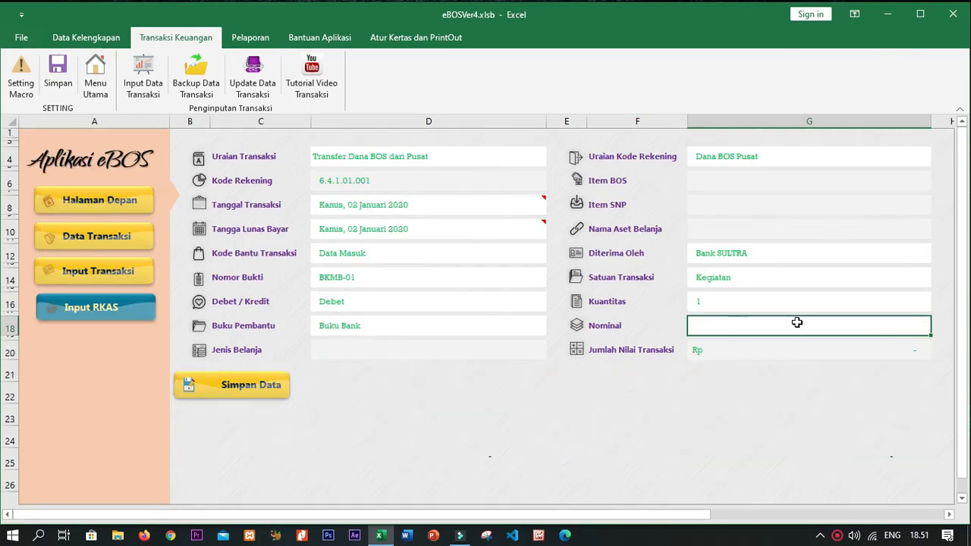
text(9)
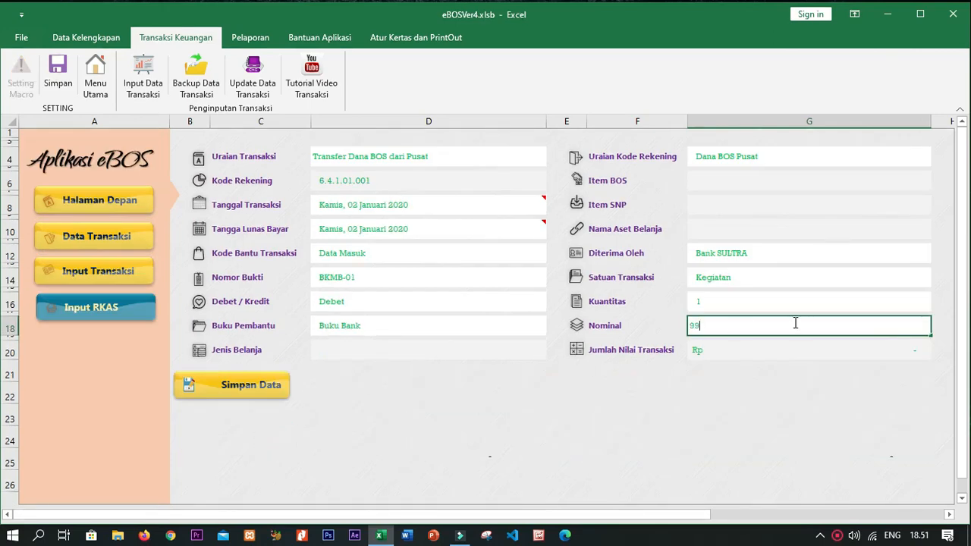
text(.900.000)
key(Return)
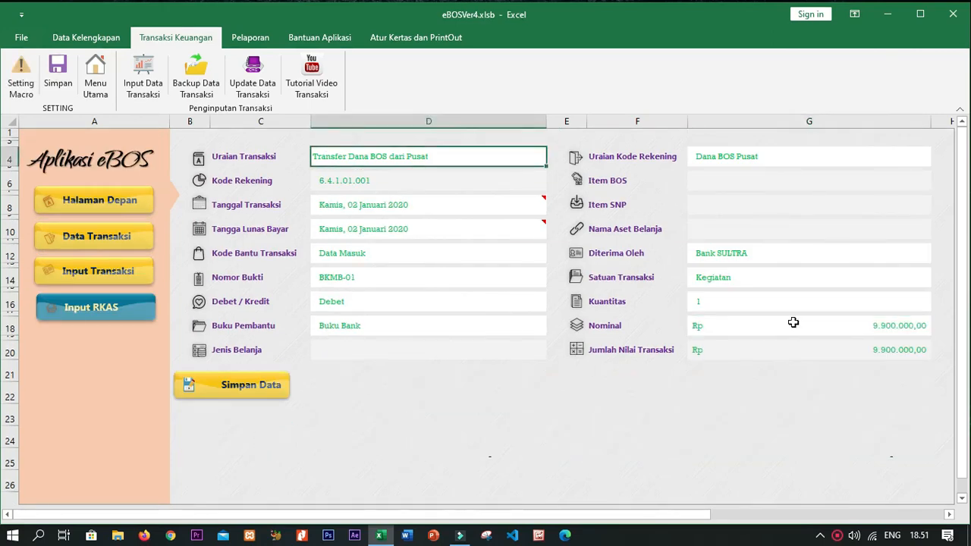
click(234, 386)
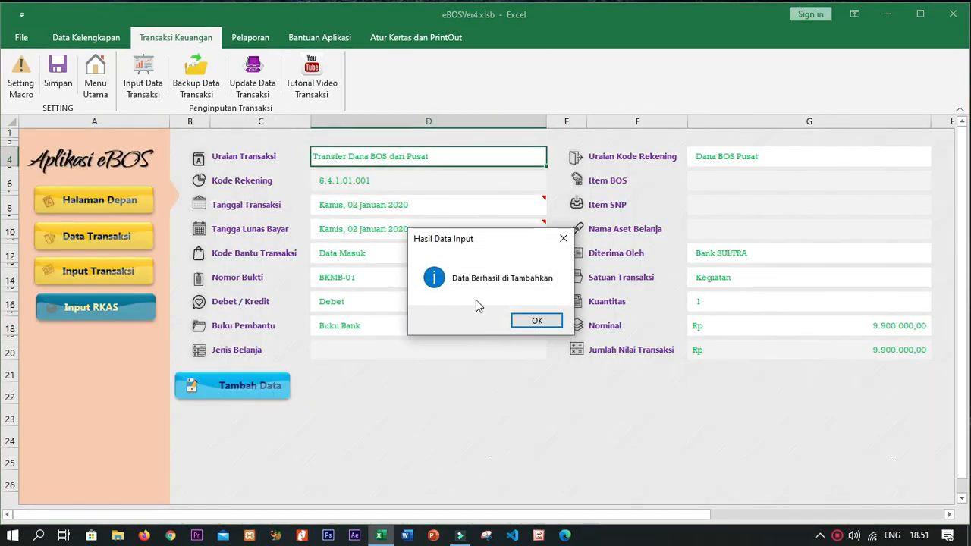
click(526, 321)
- Examine the saved Dana BOS Pusat record across all columns of the transaction data table
click(89, 238)
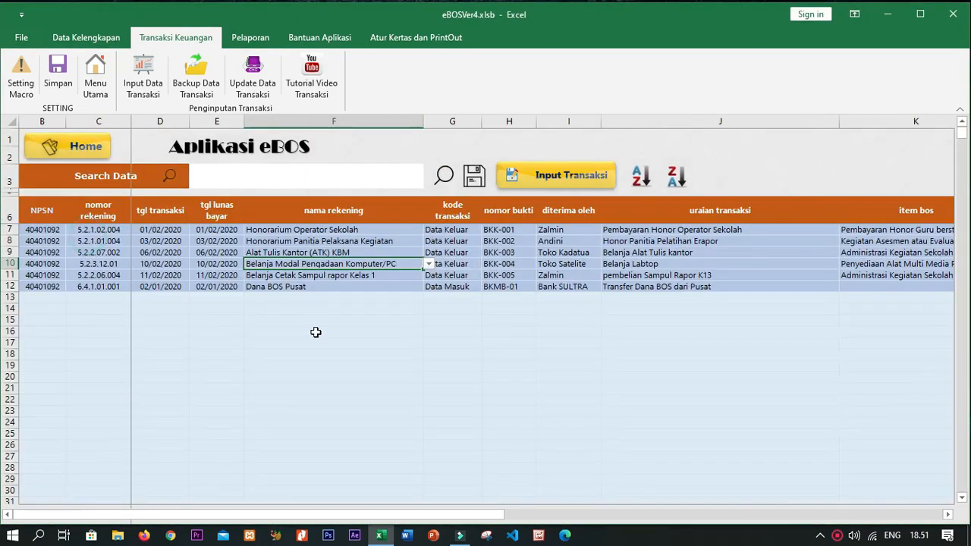
click(274, 288)
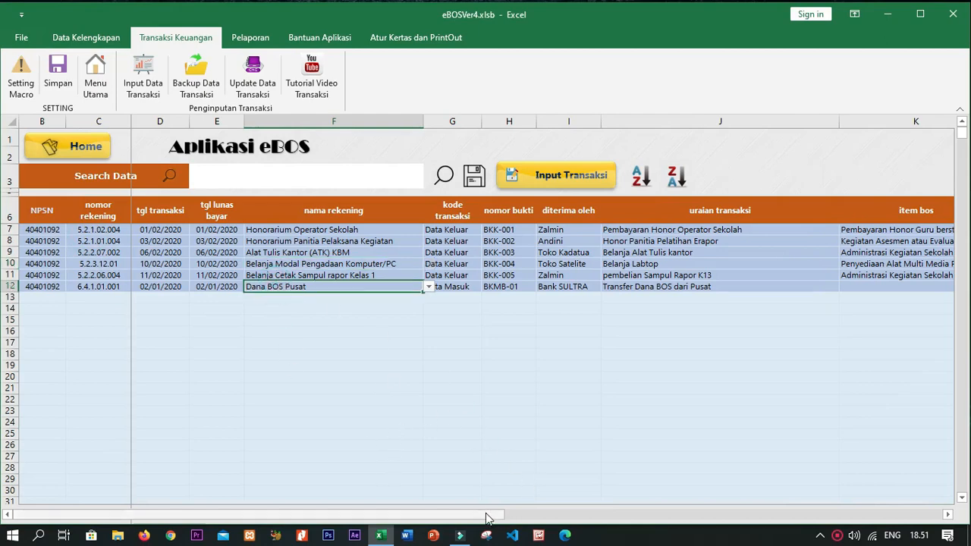
drag(488, 514, 864, 508)
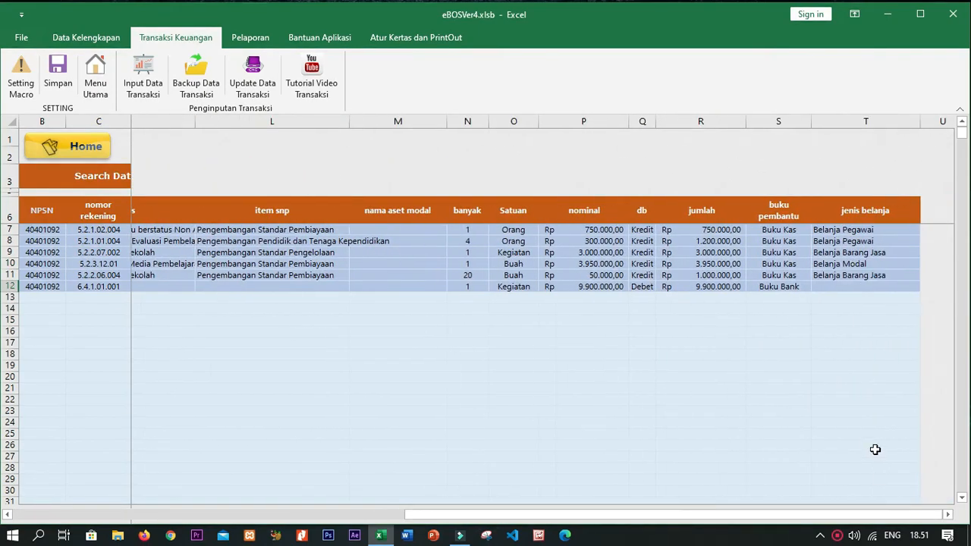
drag(668, 515, 150, 486)
- Save the transaction data table with its records sorted by tgl transaksi from oldest to newest
click(474, 182)
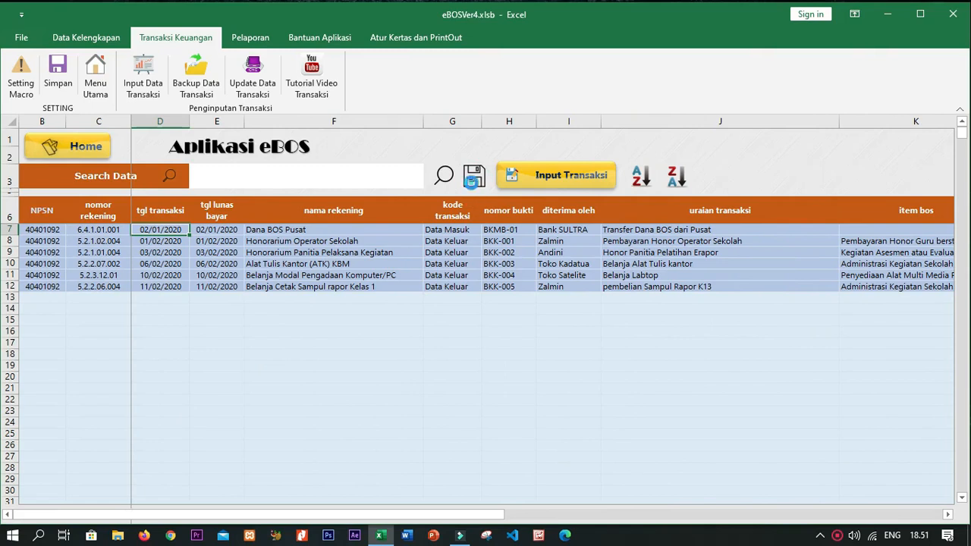
click(169, 230)
drag(318, 514, 6, 469)
- Start a new entry in the Dana BOS dan Pajak form with the Uraian Transaksi Pencairan Dana BOS Tahap I
click(563, 173)
click(276, 439)
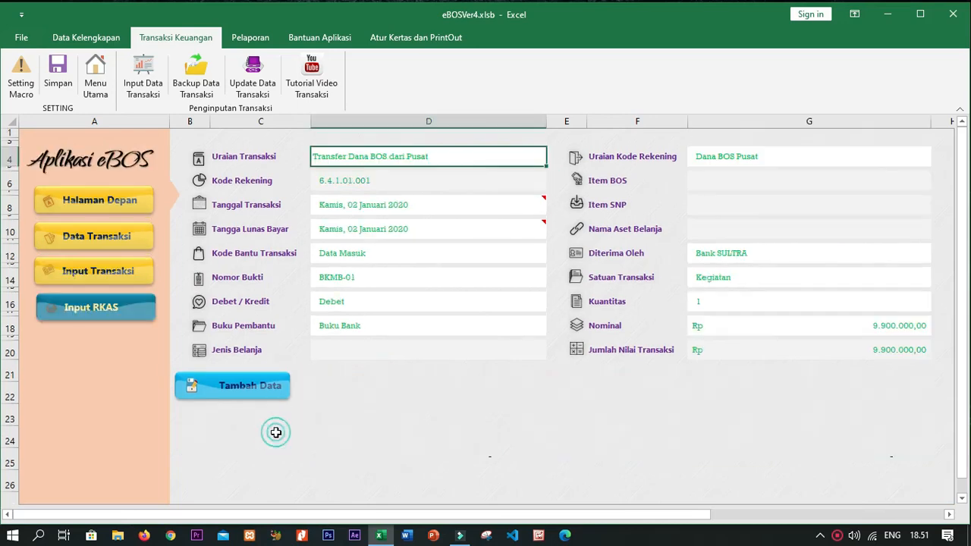
click(462, 155)
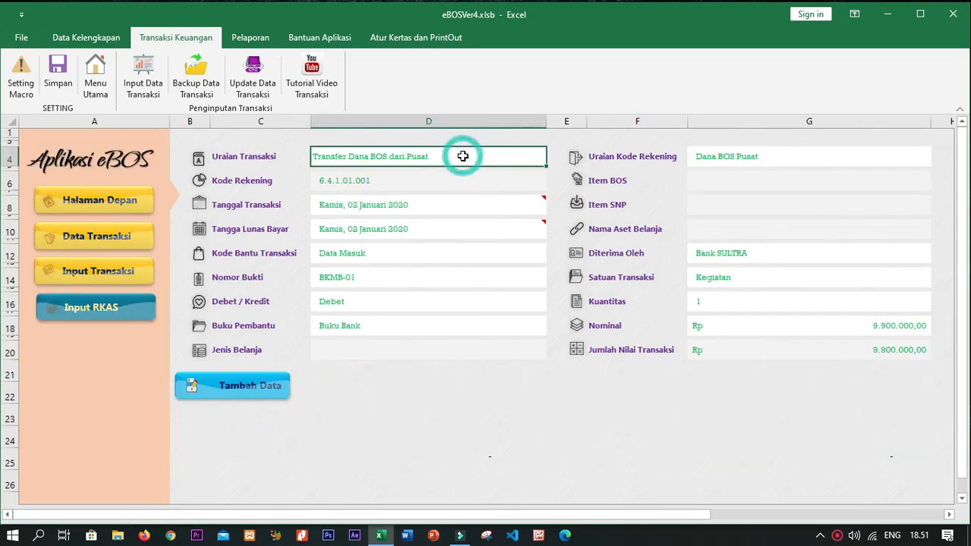
click(462, 156)
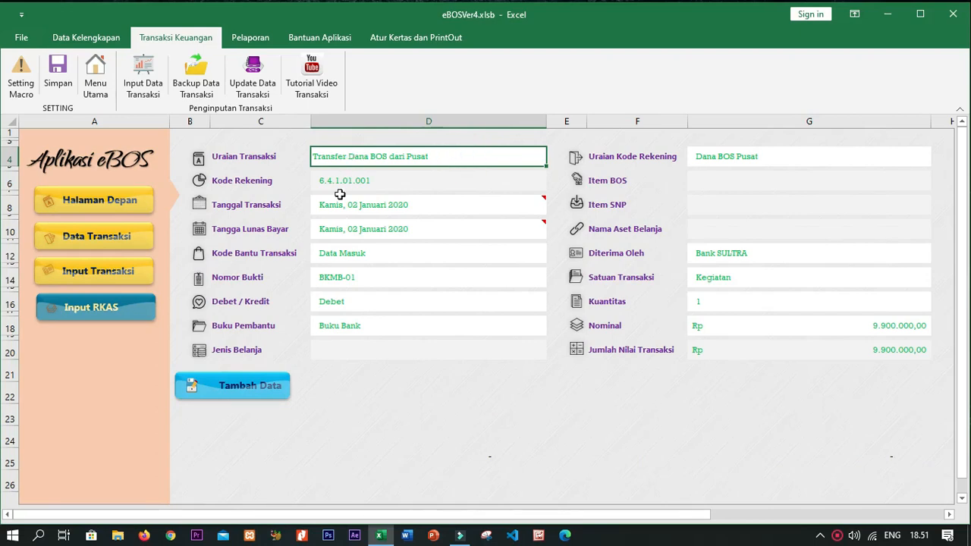
click(250, 383)
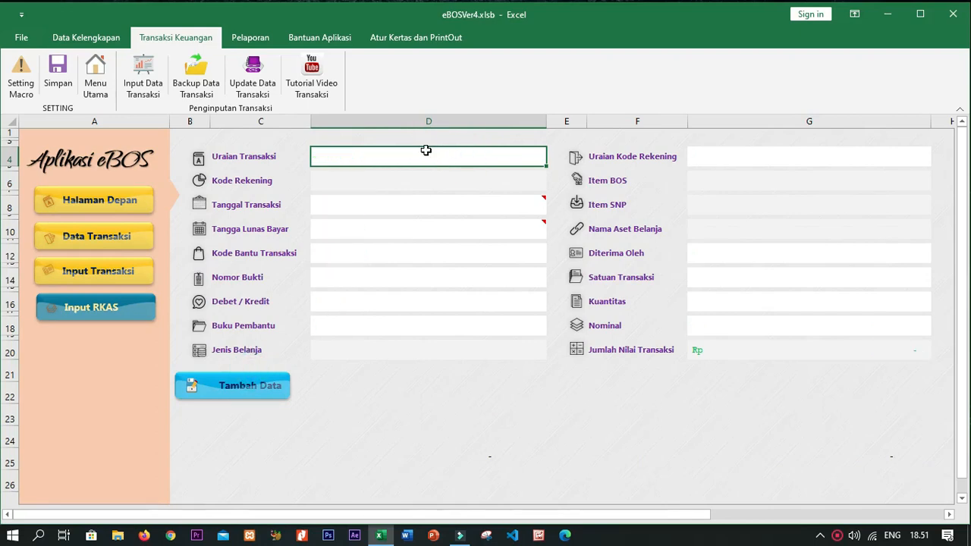
text(Pe)
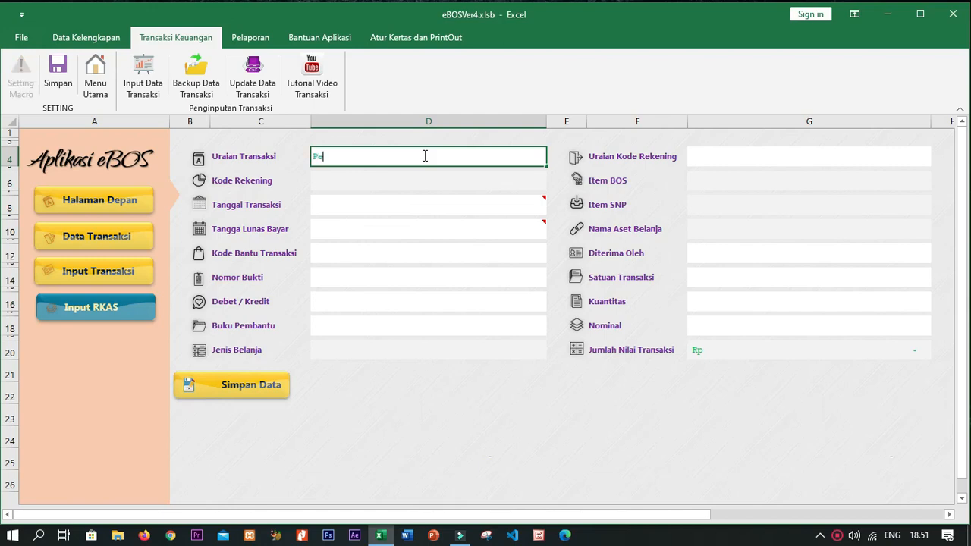
text(ncairan Dana)
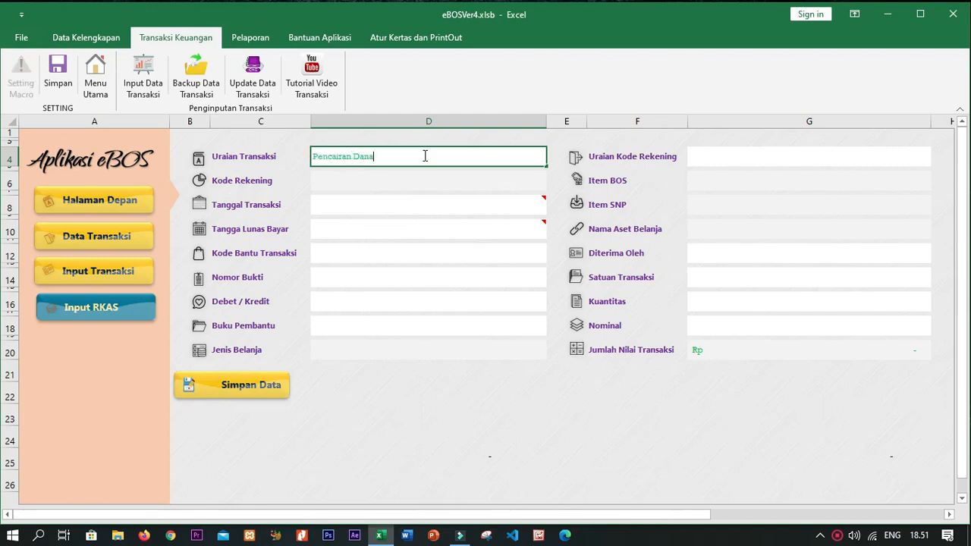
text( BOS Tahap I)
key(Return)
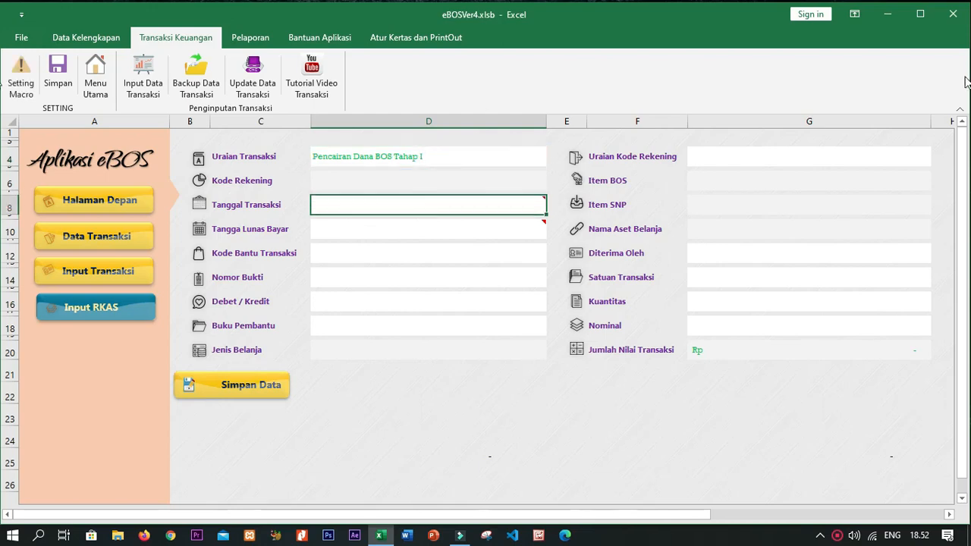
- Set the Uraian Kode Rekening of the Pencairan Dana BOS Tahap I entry to Dana BOS Pusat
click(852, 161)
click(936, 159)
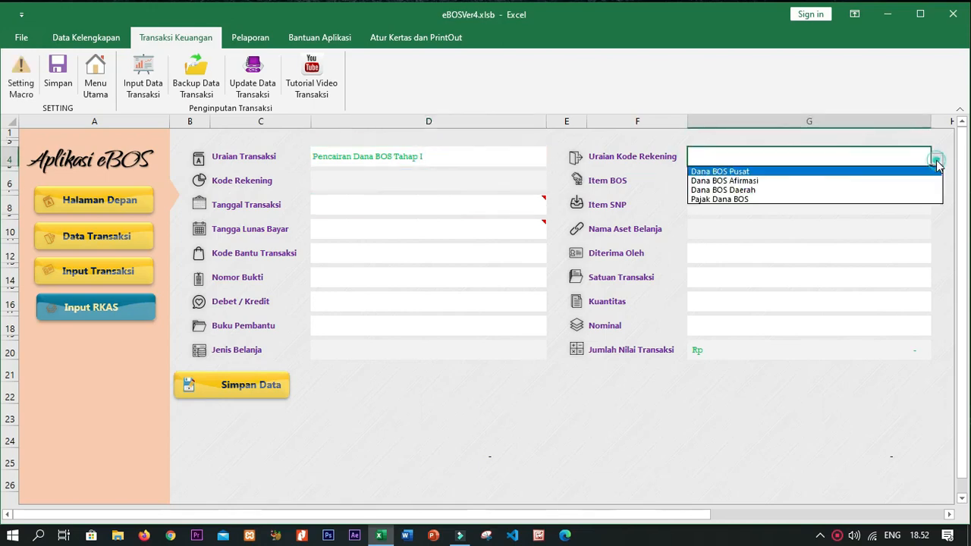
click(782, 172)
- Set both Tanggal Transaksi and Tanggal Lunas Bayar of the disbursement entry to 4/1/2020
click(352, 209)
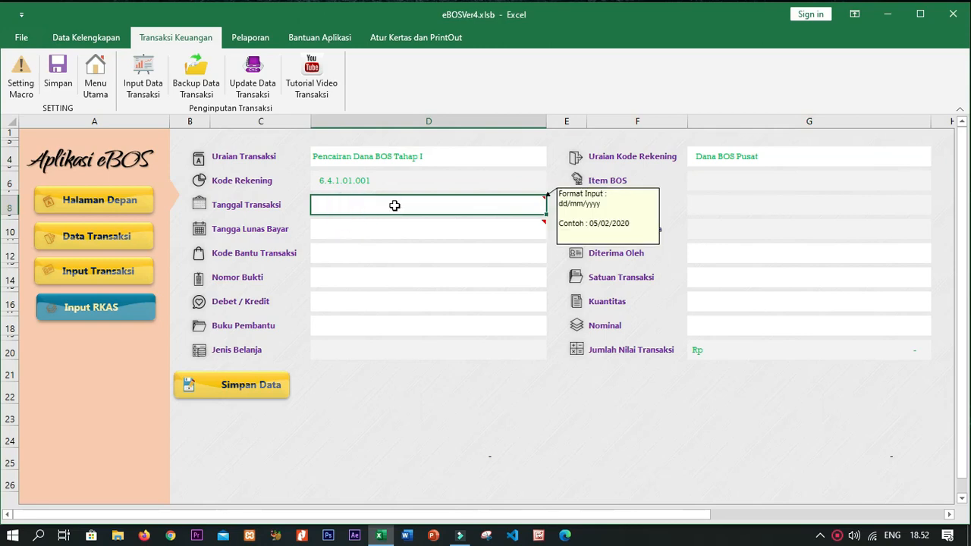
text(4/)
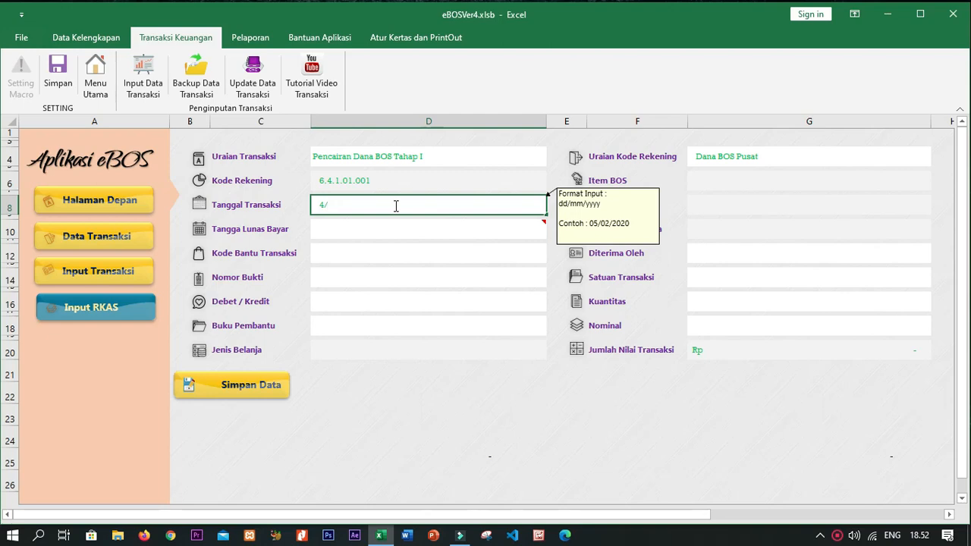
text(1/2020)
key(Return)
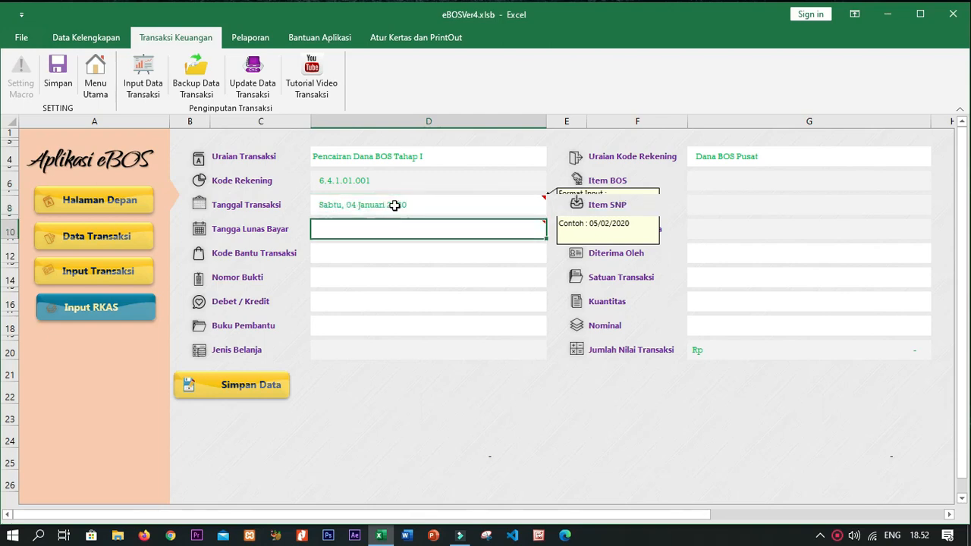
text(4/1/2020)
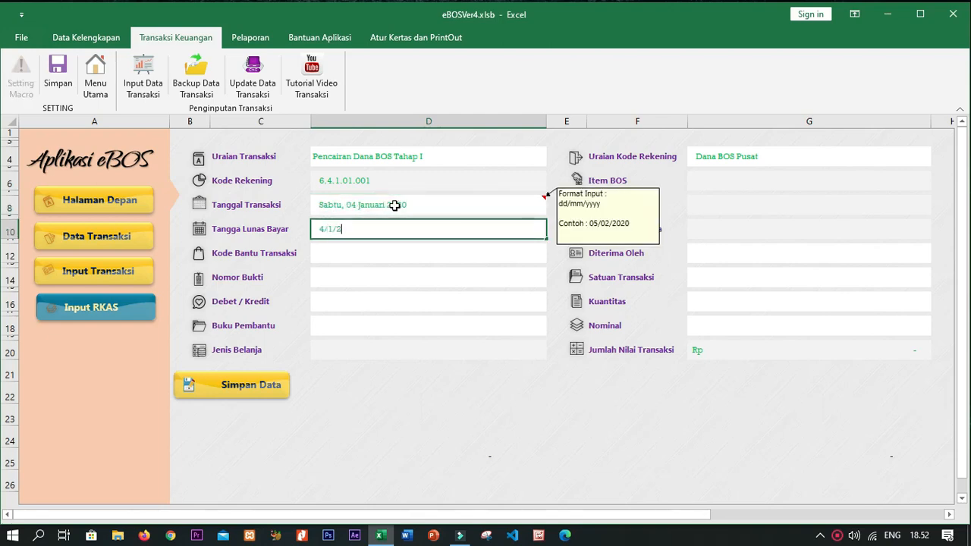
key(Return)
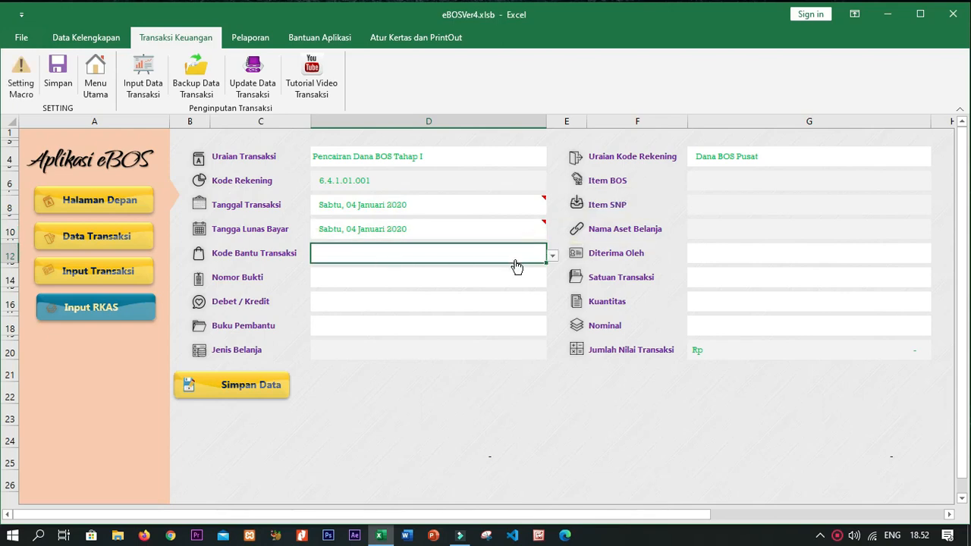
- Set the disbursement's Kode Bantu Transaksi to Data Keluar and its Nomor Bukti to BKKB-002
click(514, 260)
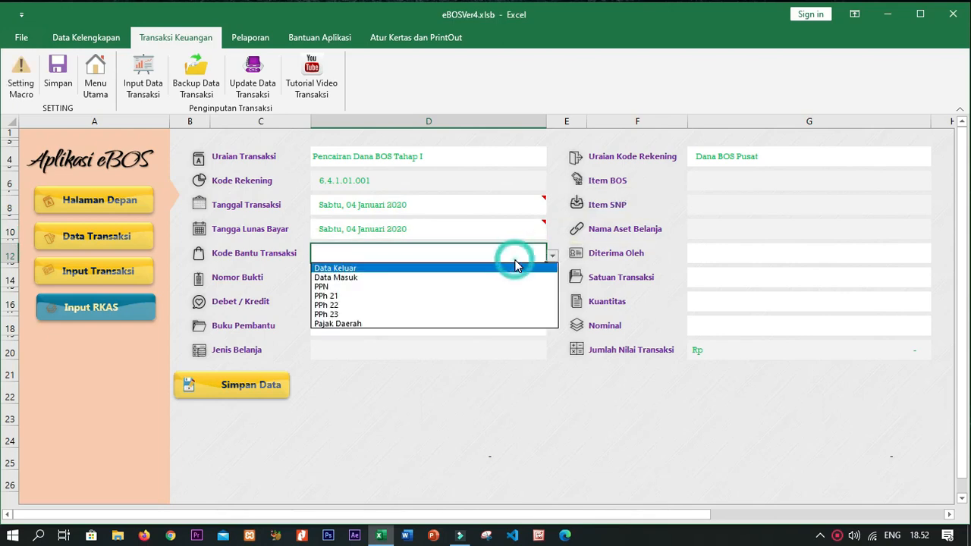
click(423, 270)
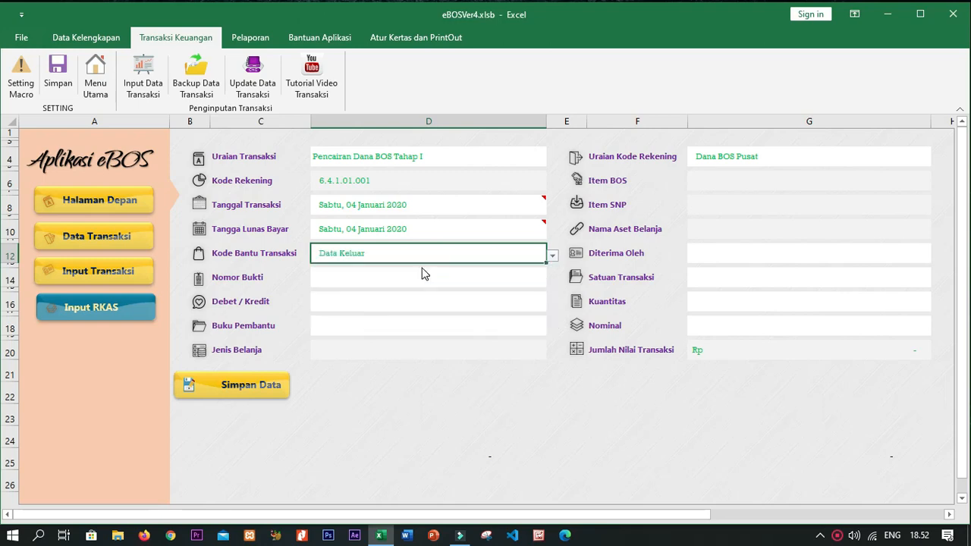
click(363, 281)
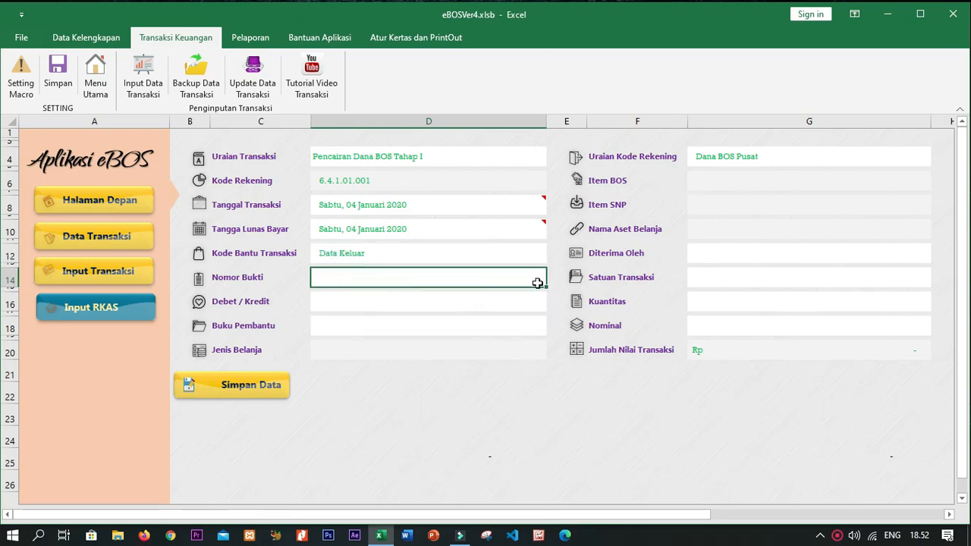
text(BKKB=)
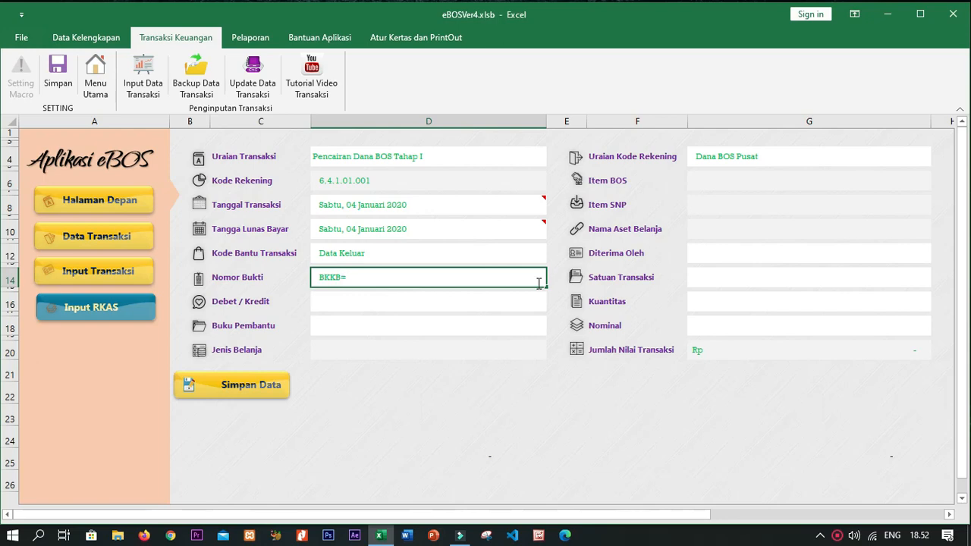
key(BackSpace)
key(BackSpace)
key(BackSpace)
key(BackSpace)
text(KKB-002)
key(Return)
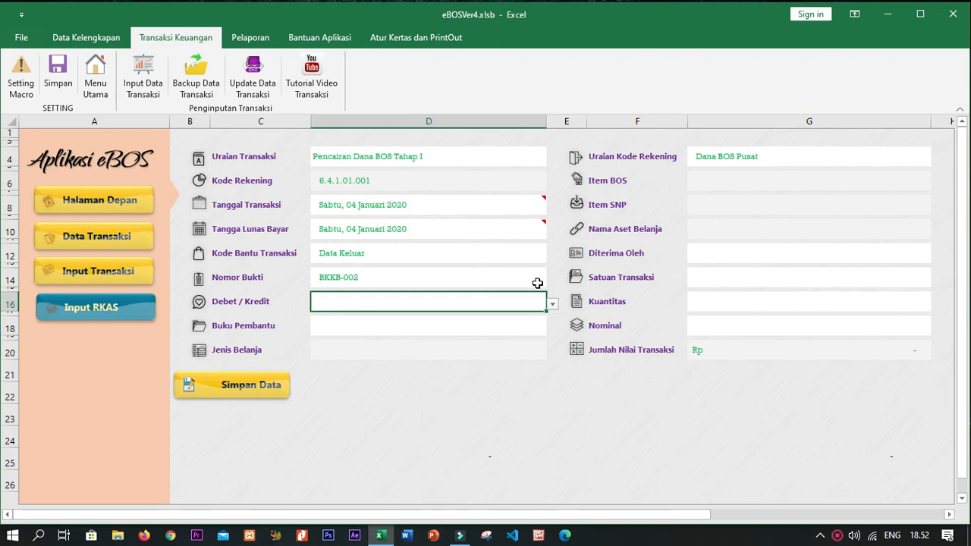
- Classify the disbursement as Kredit and assign it to Buku Bank under Buku Pembantu
click(553, 303)
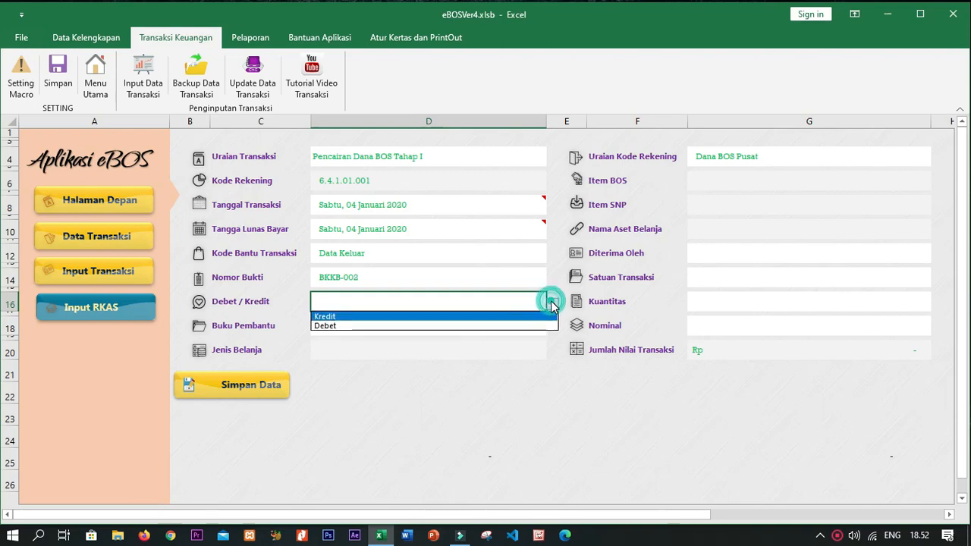
click(472, 317)
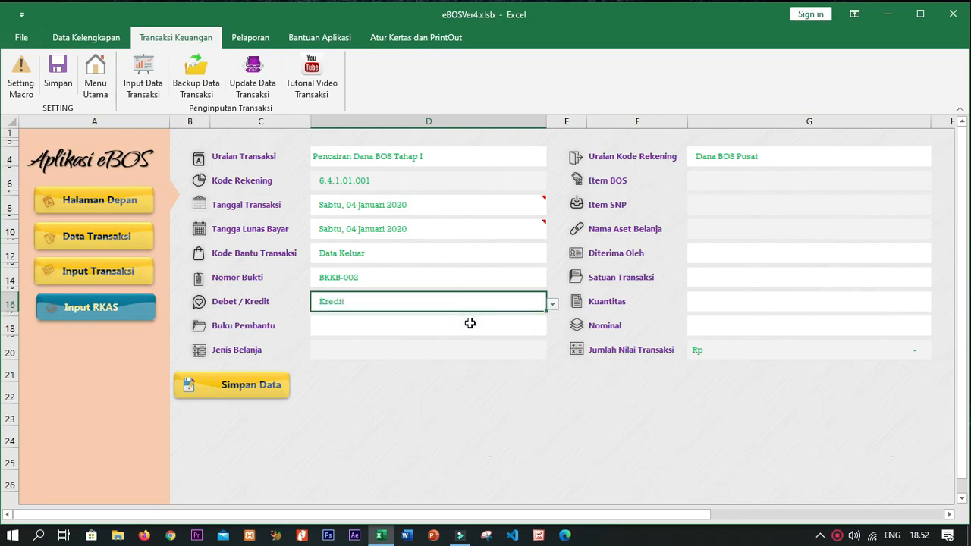
click(470, 326)
click(552, 328)
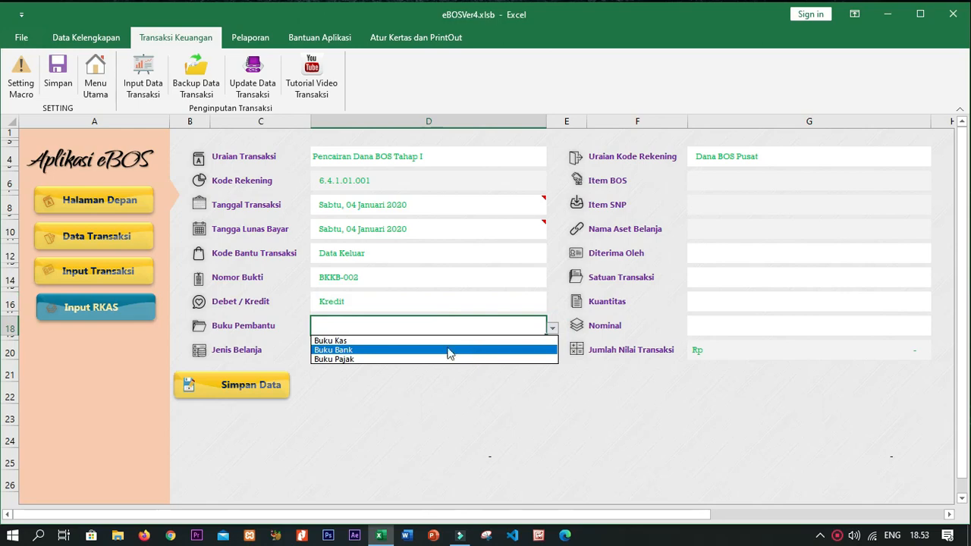
click(365, 351)
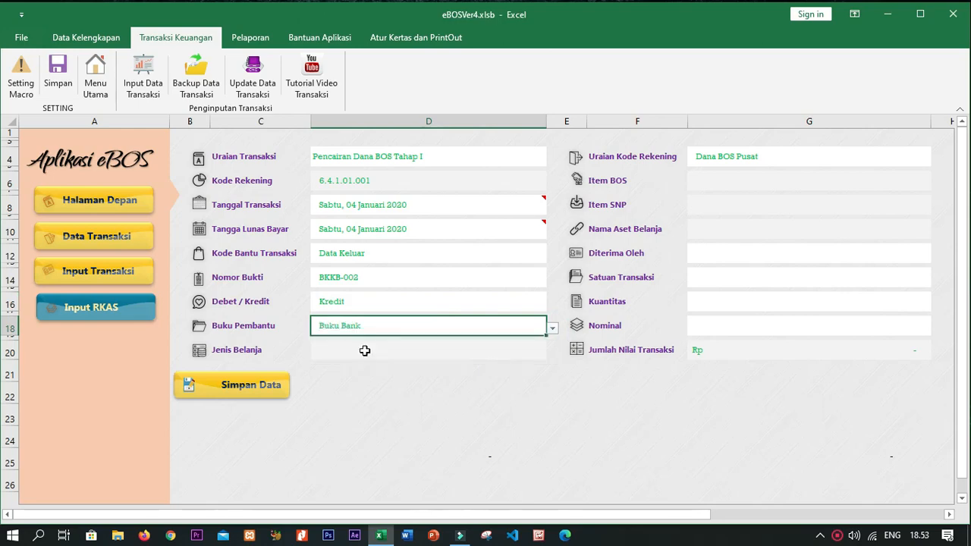
- Fill in Diterima Oleh as Bendahara, Satuan Transaksi as Kegiatan and Kuantitas as 1
click(743, 257)
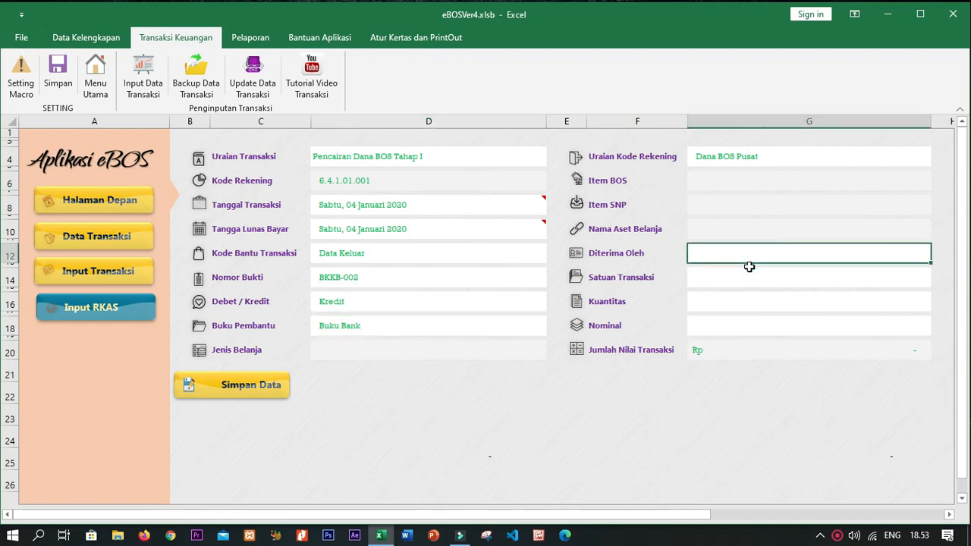
text(Bendahara)
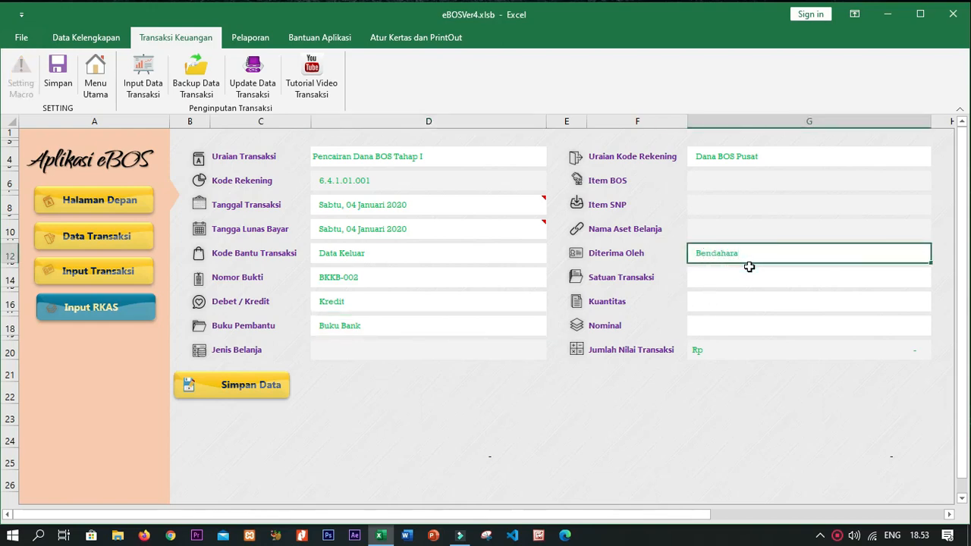
key(Return)
text(Keg)
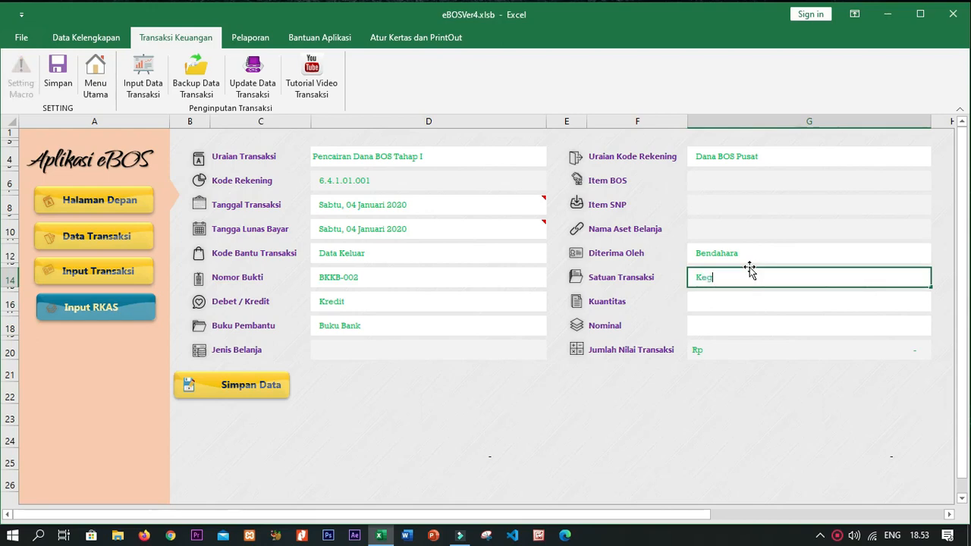
text(iatan)
key(Return)
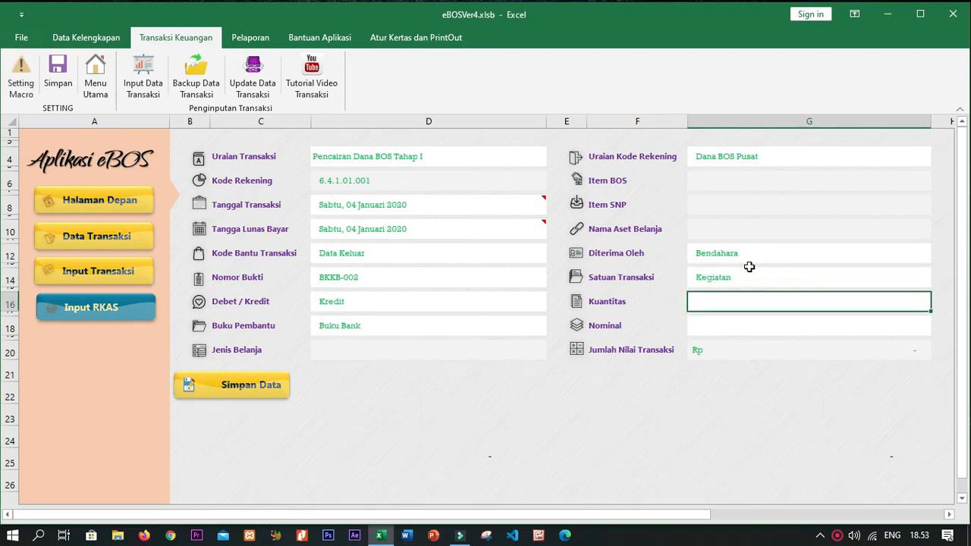
text(1)
key(Return)
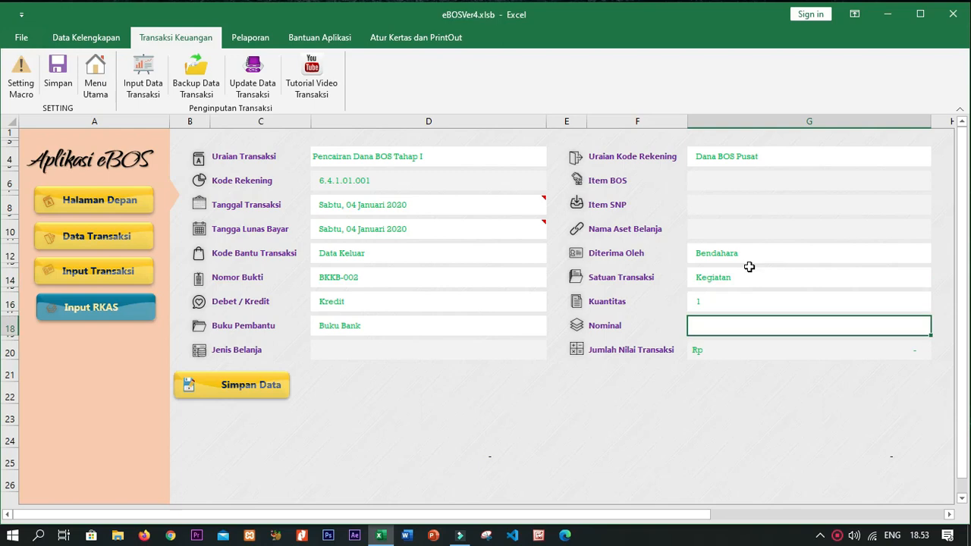
- Set the disbursement's Nominal to 9.900.000 and save the transaction
text(9.900.000)
key(Return)
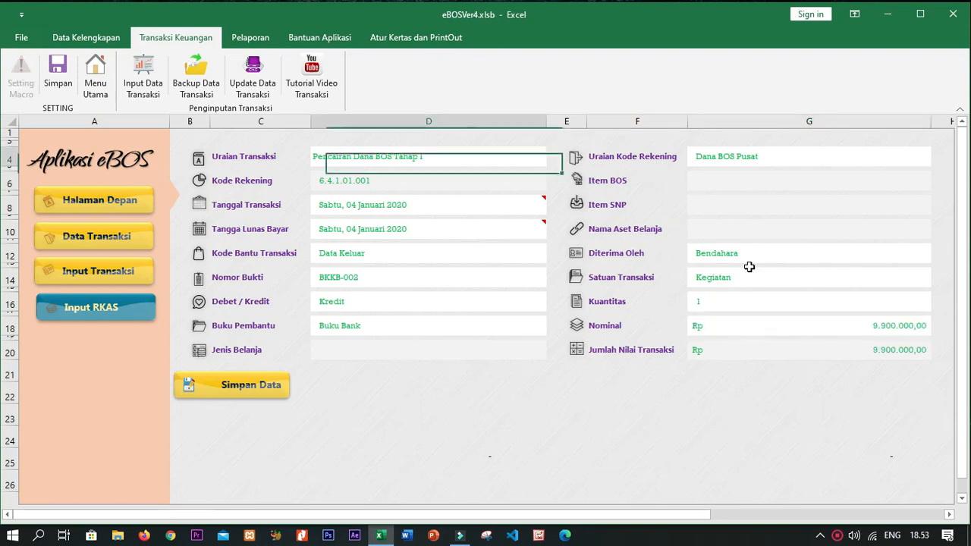
click(242, 392)
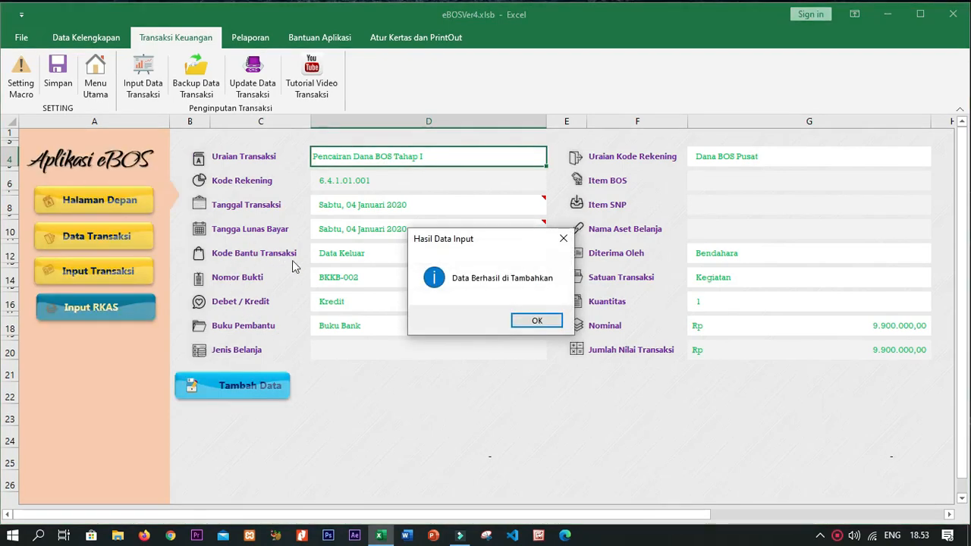
click(527, 322)
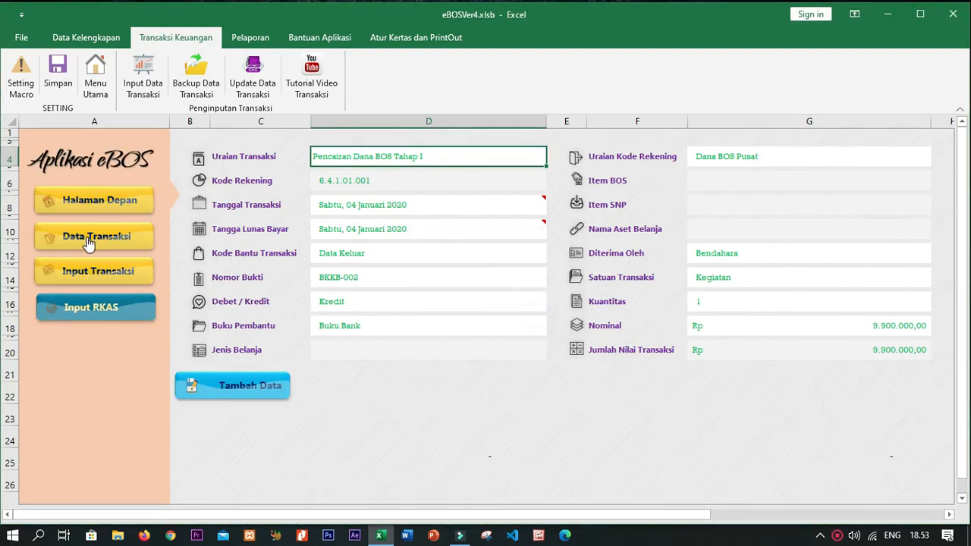
- Start a new entry with the Uraian Transaksi Penerimaan Dana BOS Tahap I
click(251, 389)
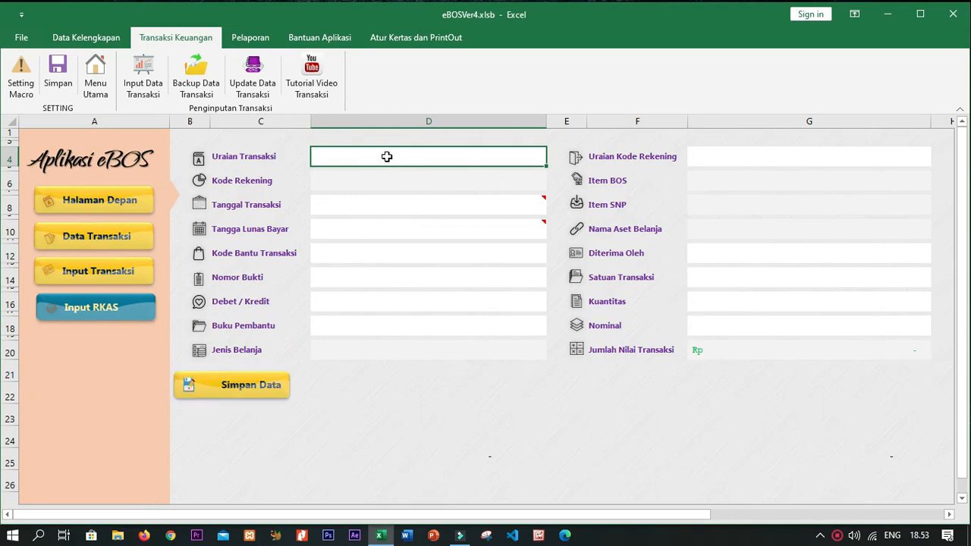
text(Penerimaan )
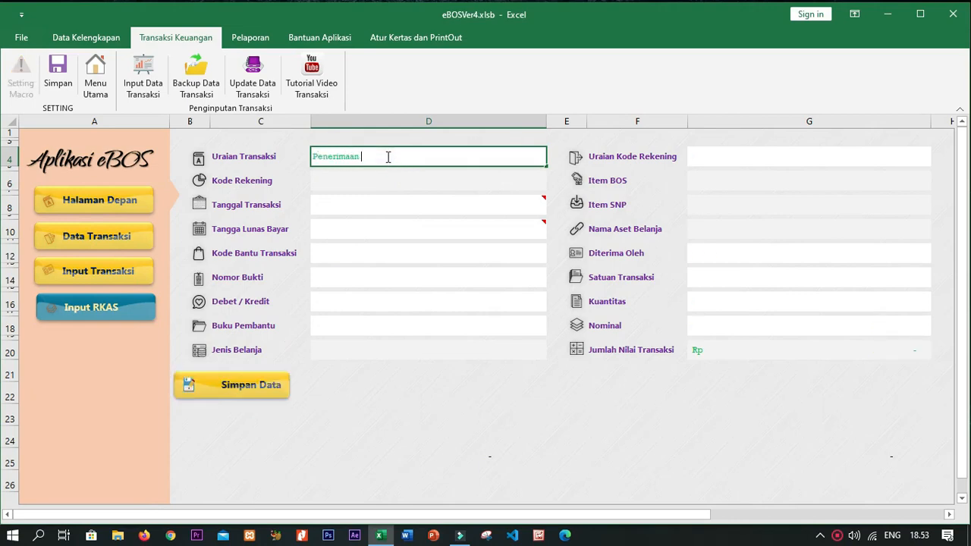
text(Dana BOS )
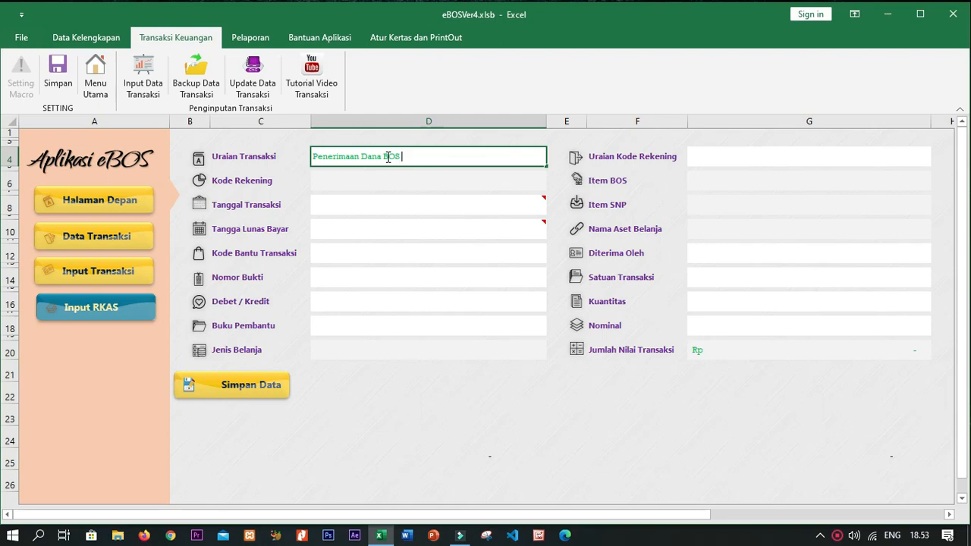
text(Taha)
key(BackSpace)
key(BackSpace)
text(p I)
key(Return)
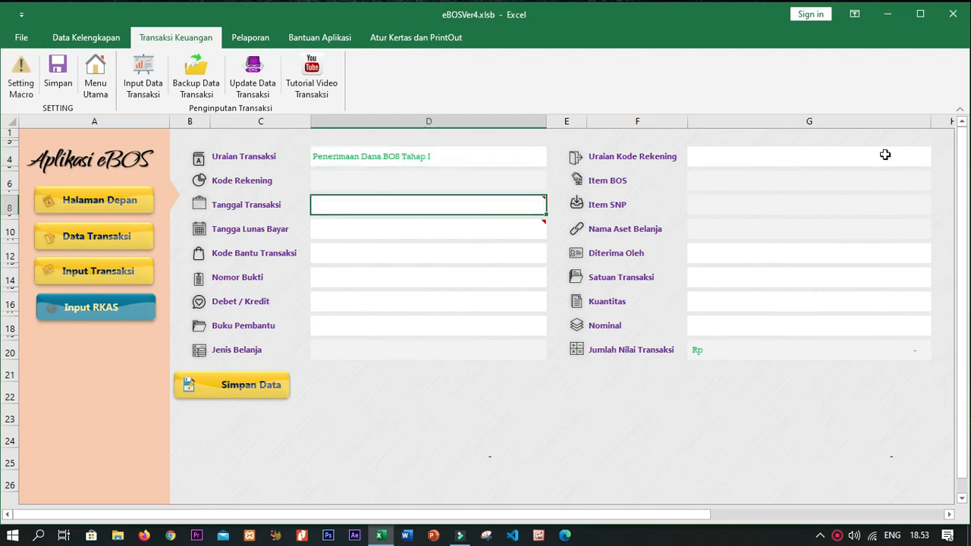
- Set the Uraian Kode Rekening of the Penerimaan Dana BOS Tahap I entry to Dana BOS Pusat
click(833, 157)
click(937, 161)
click(791, 168)
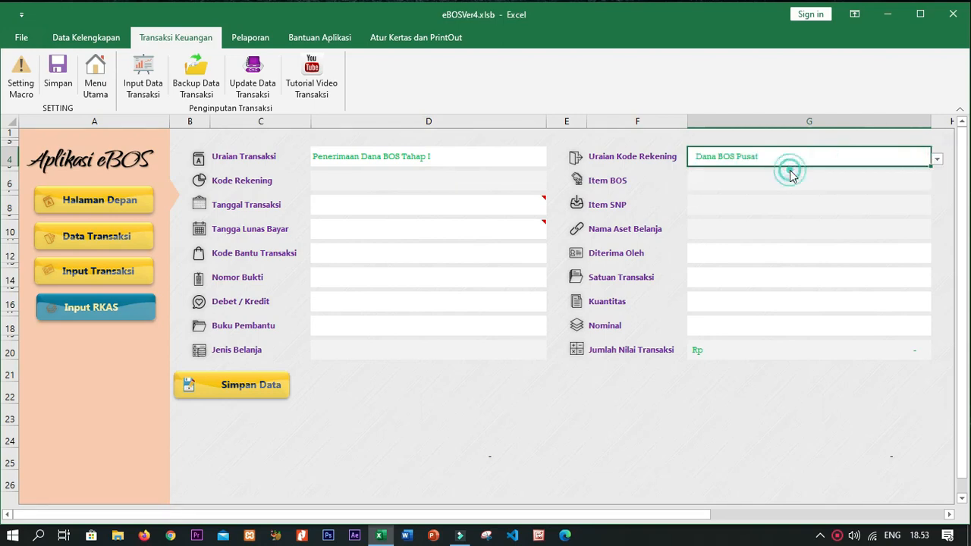
- Set both Tanggal Transaksi and Tanggal Lunas Bayar of the receipt entry to 5/1/2020
click(388, 210)
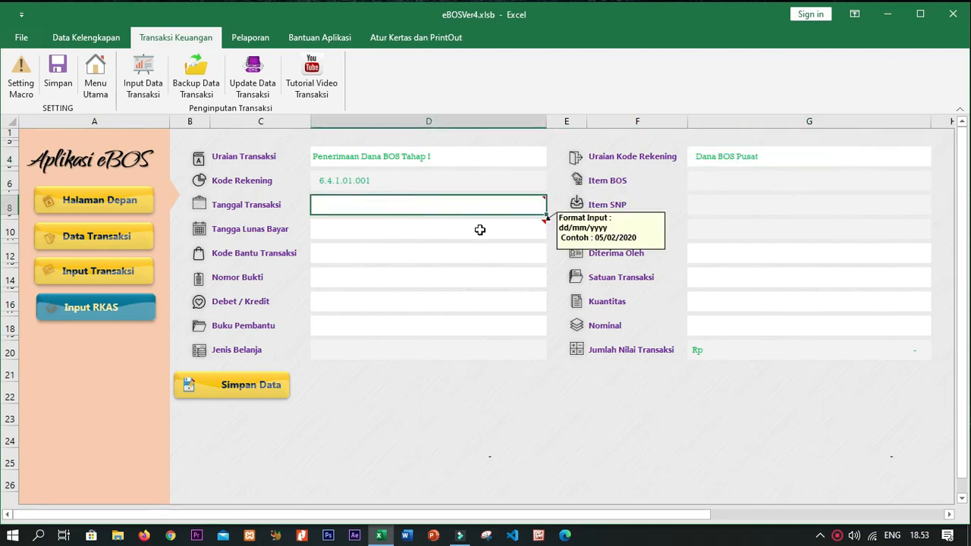
text(5/1/20)
key(Return)
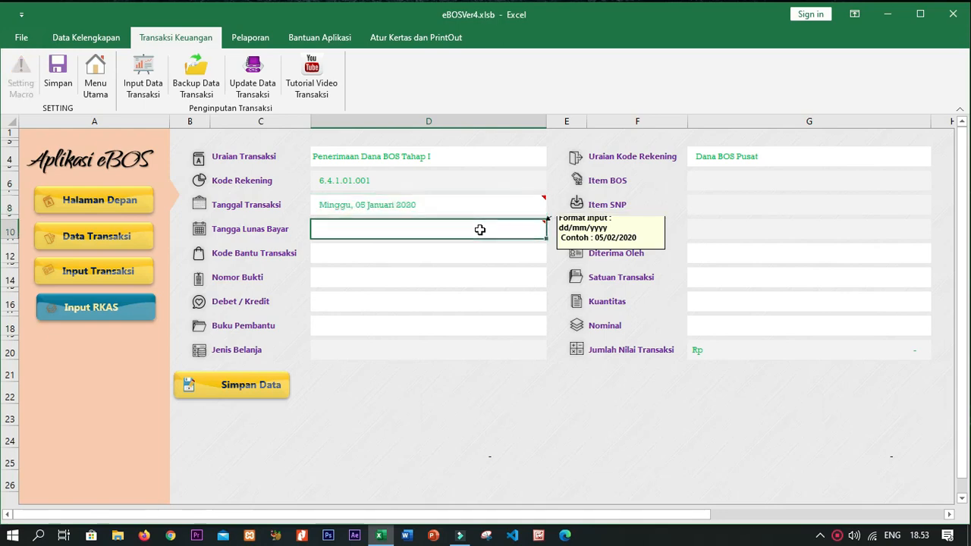
text(5/1/20)
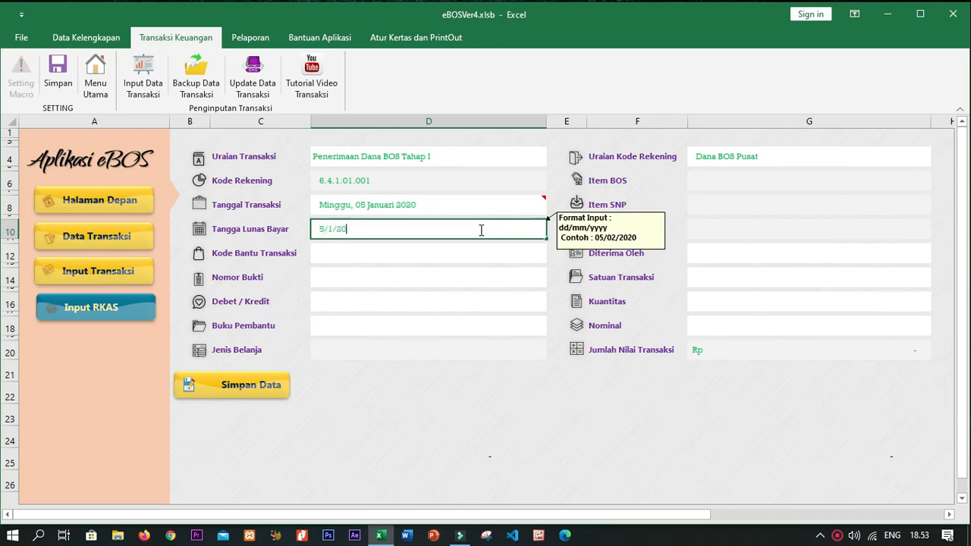
key(Return)
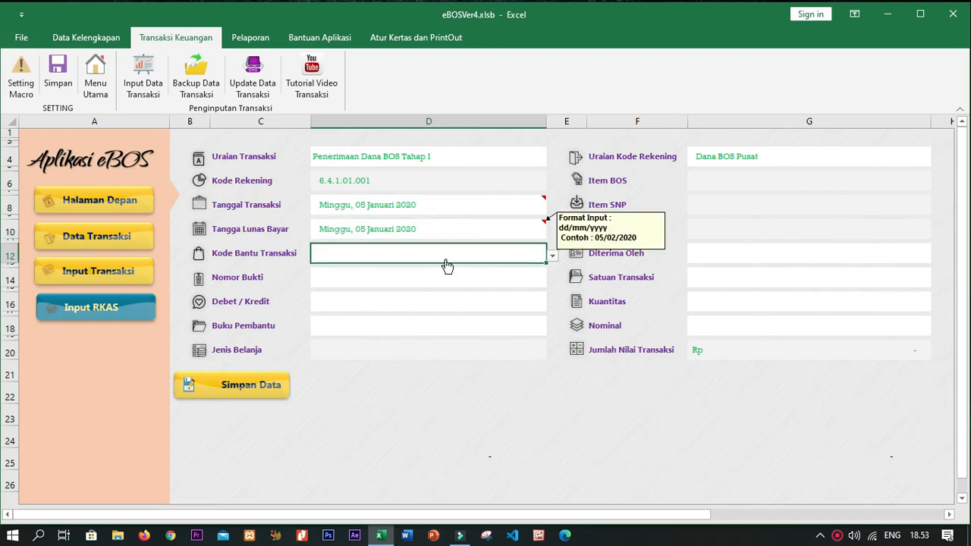
- Set the receipt entry's Kode Bantu Transaksi to Data Masuk and its Nomor Bukti to BKM-002
key(alt+Down)
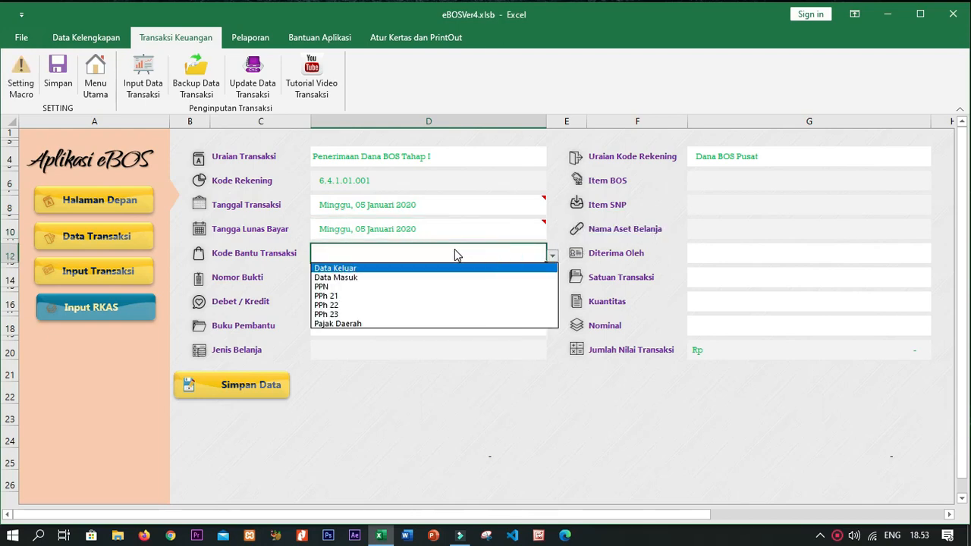
click(392, 278)
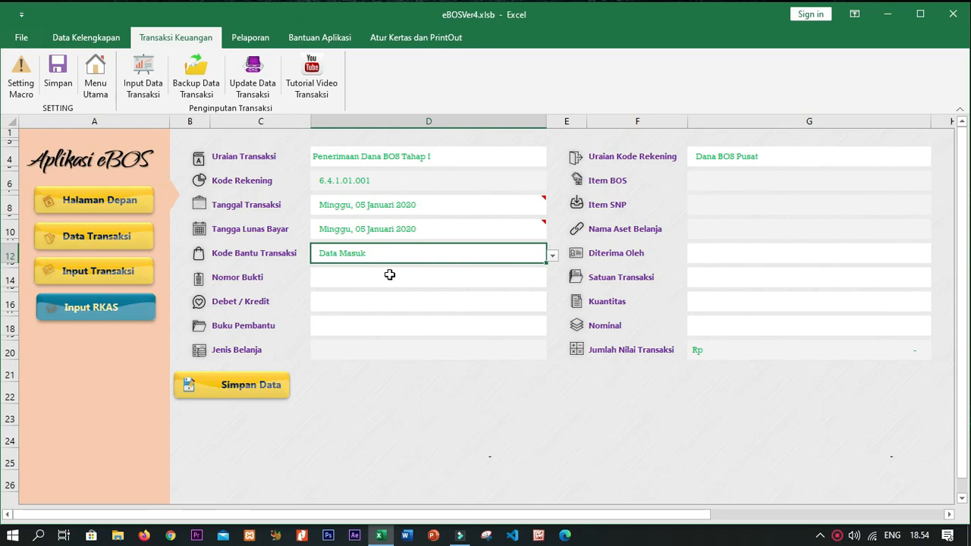
click(524, 286)
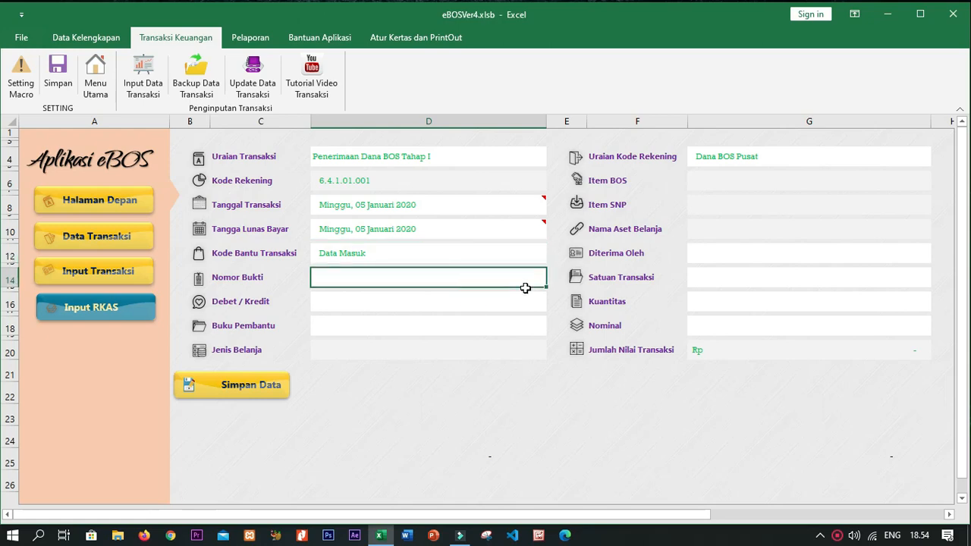
text(BK)
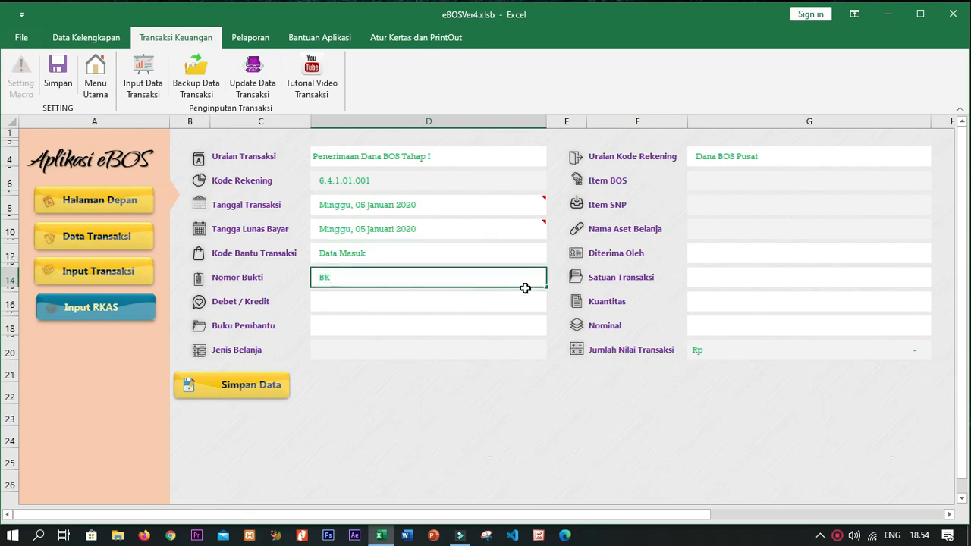
text(M)
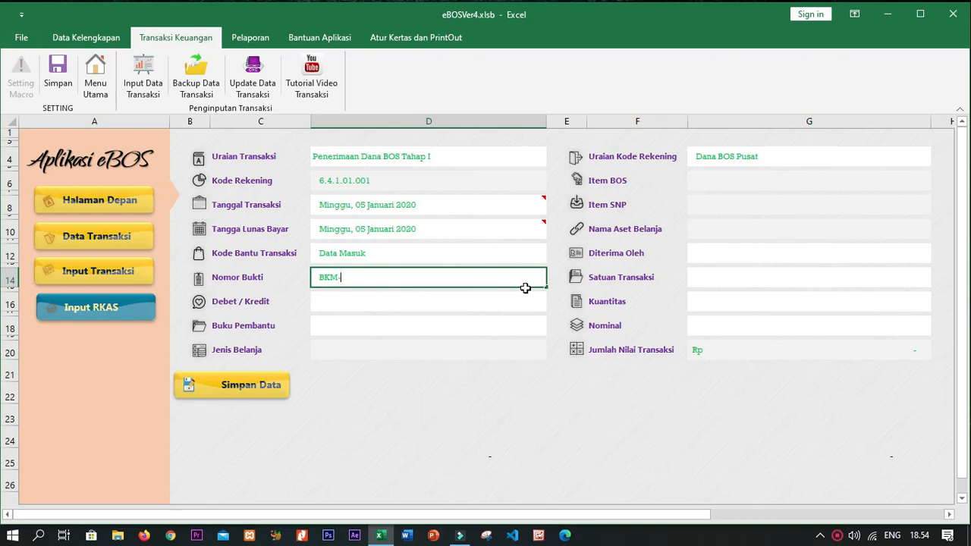
text(-002)
key(Return)
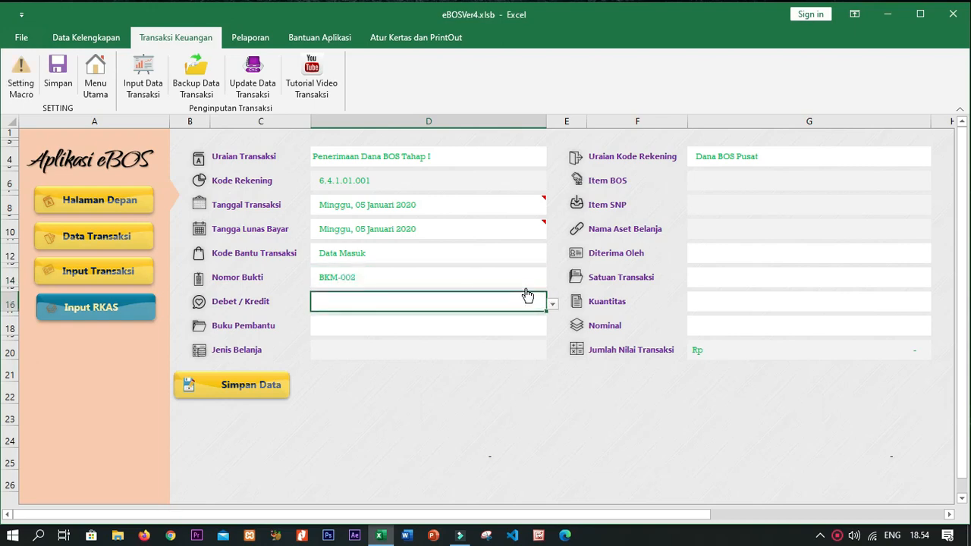
- Set Debet / Kredit of the receipt entry to Debet and its Buku Pembantu to Buku Kas
click(550, 303)
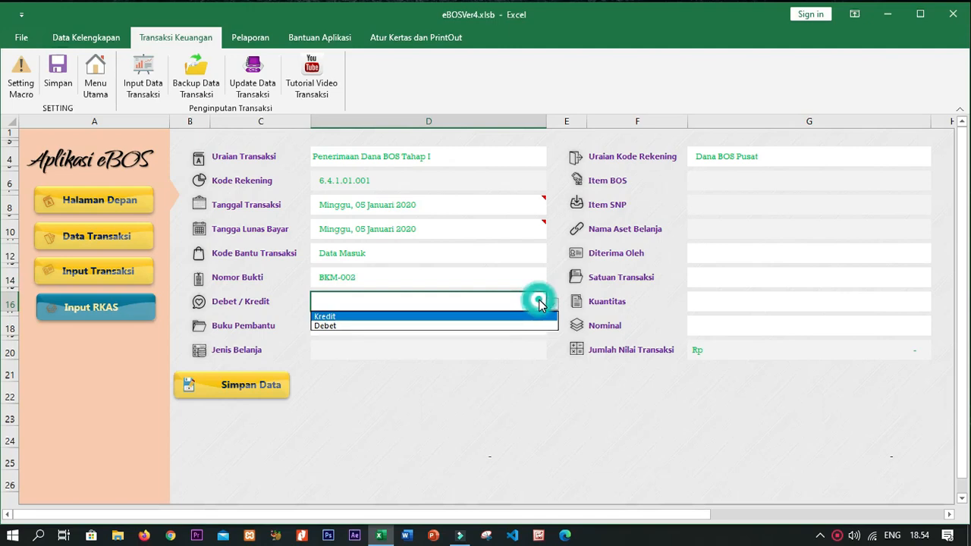
click(472, 326)
click(444, 325)
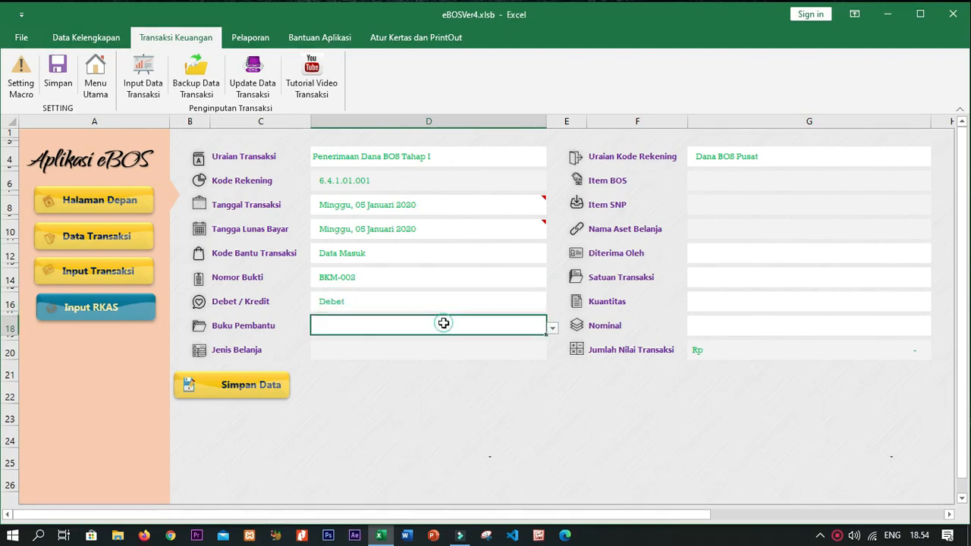
click(552, 328)
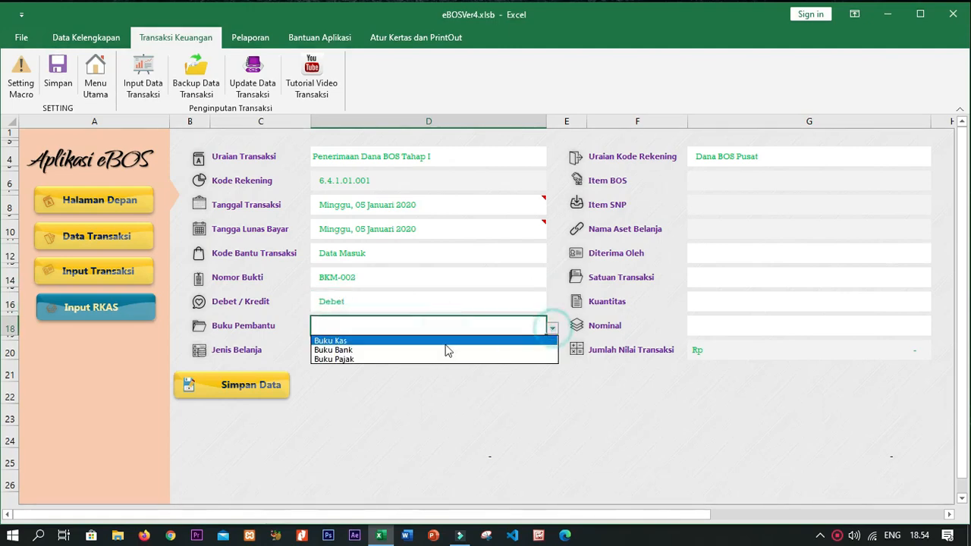
click(355, 341)
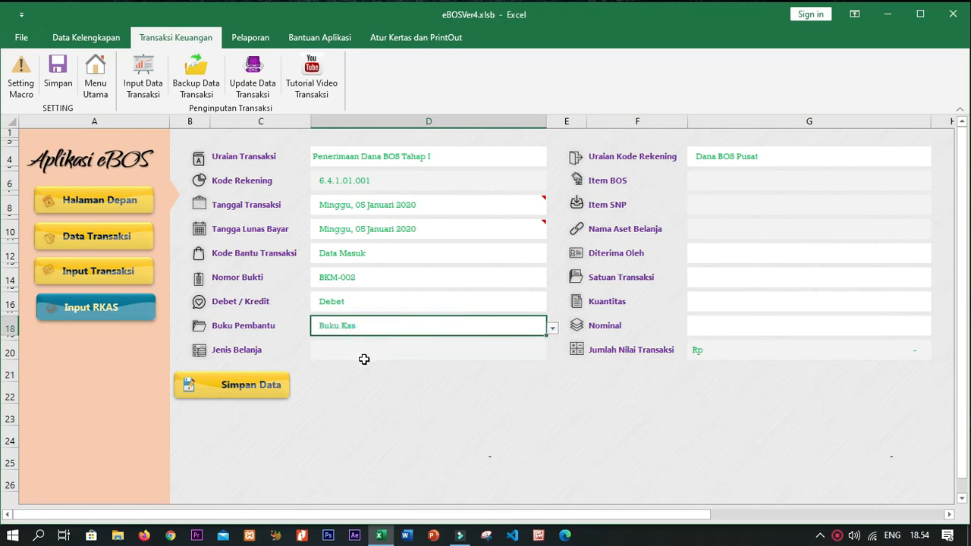
click(503, 327)
click(457, 339)
- Fill in the receipt entry with Diterima Oleh Bendahara, Satuan Transaksi Kegiatan and Kuantitas 1
click(748, 253)
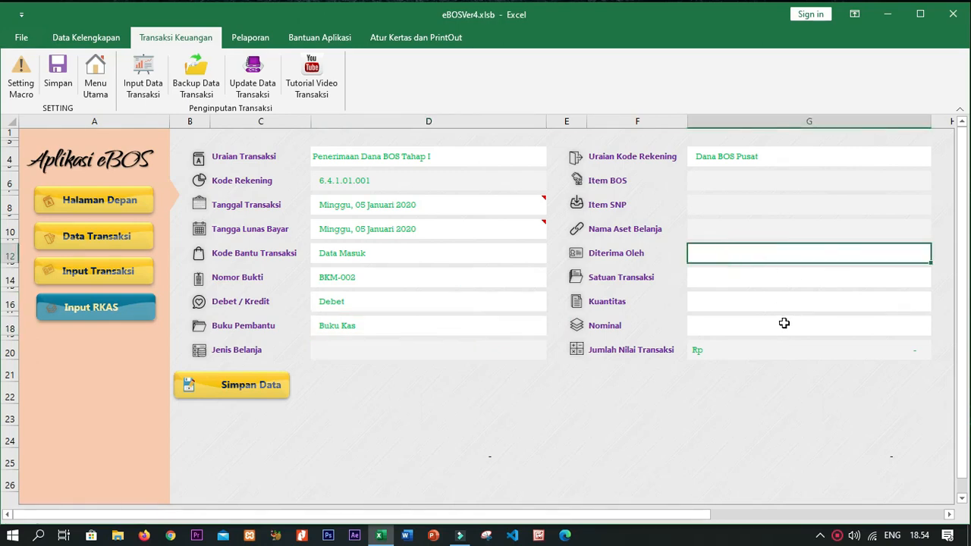
text(Bendaha)
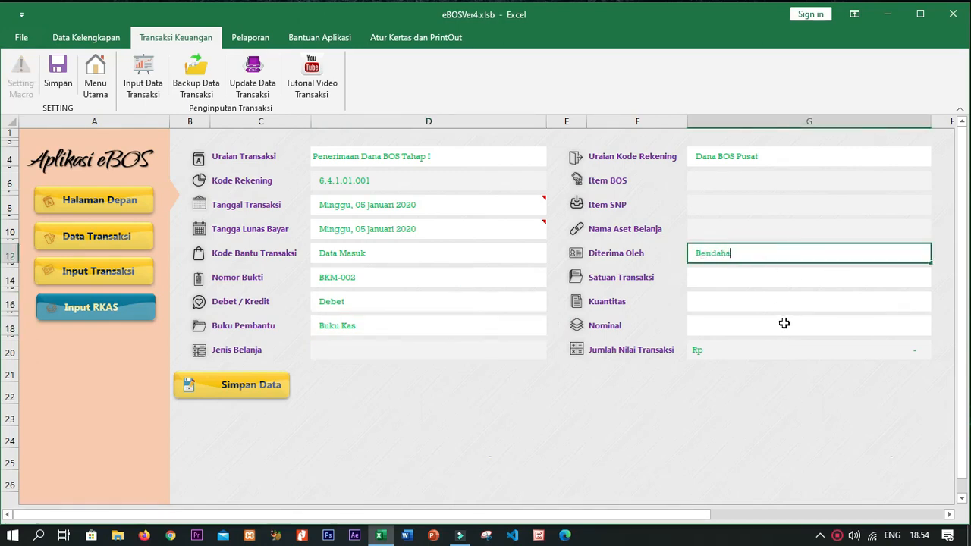
text(ra)
key(Return)
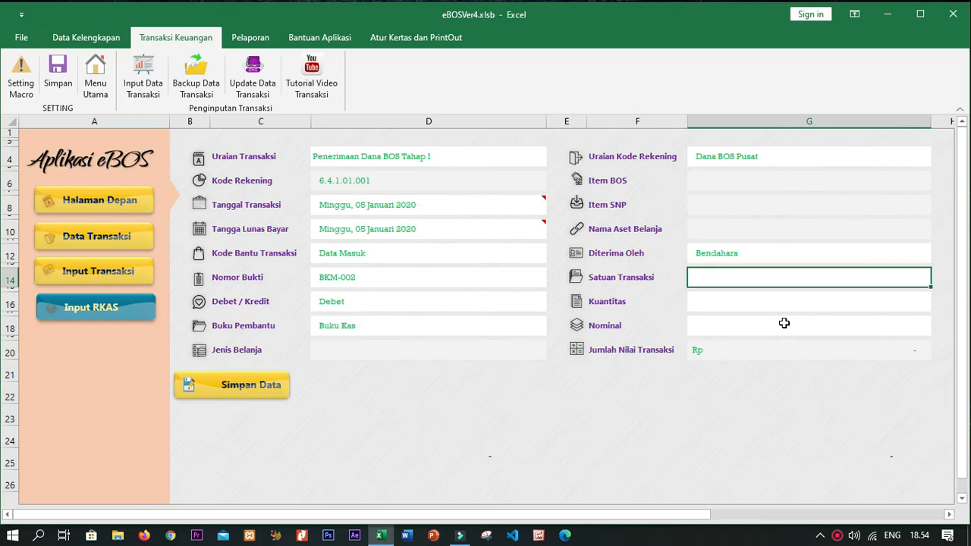
text(Kegiatan)
key(Return)
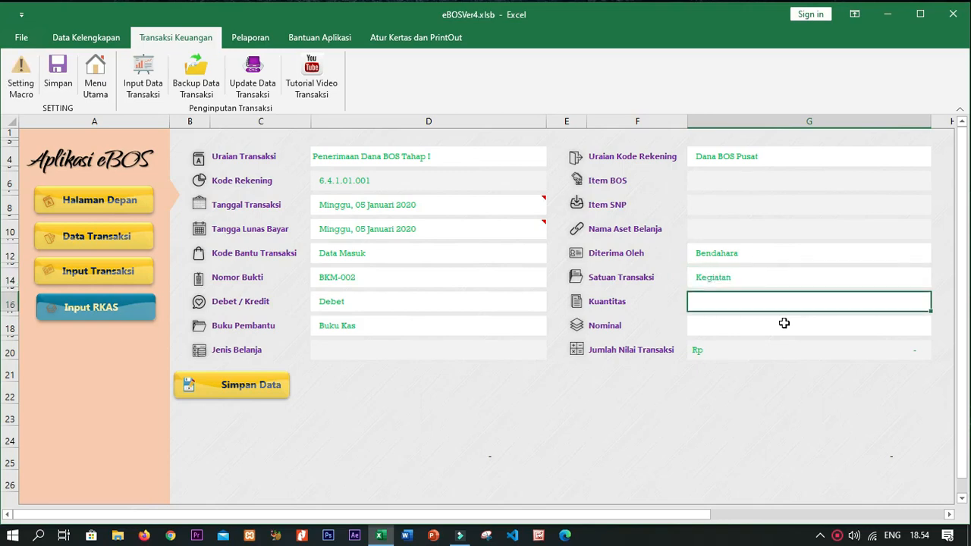
text(1)
key(Return)
- Set the receipt entry's Nominal to 9900000 and save the transaction
text(800)
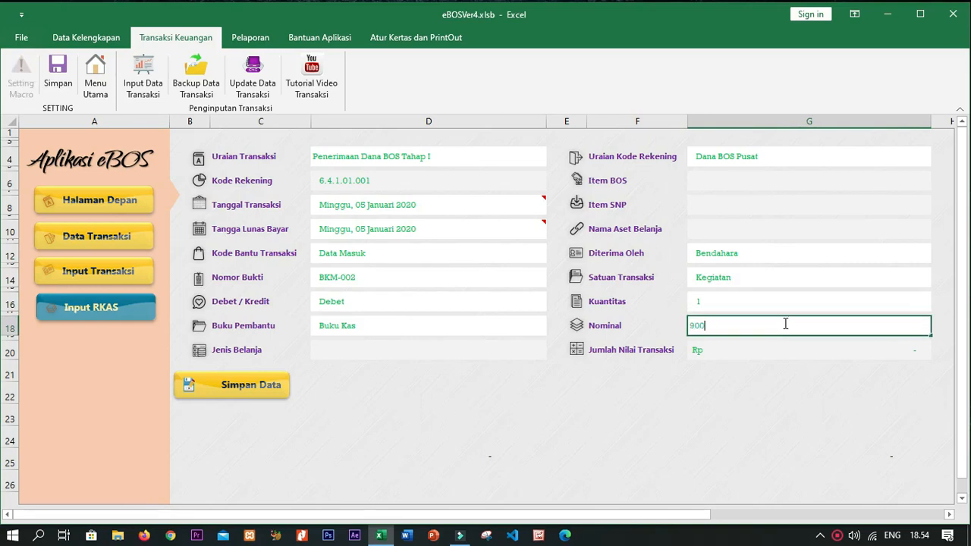
key(BackSpace)
key(BackSpace)
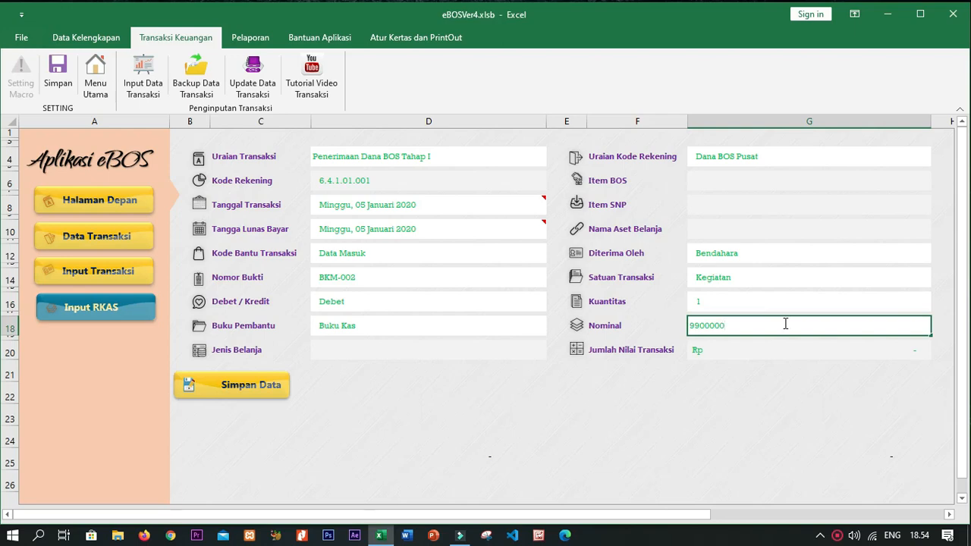
text(900000)
key(Return)
click(265, 390)
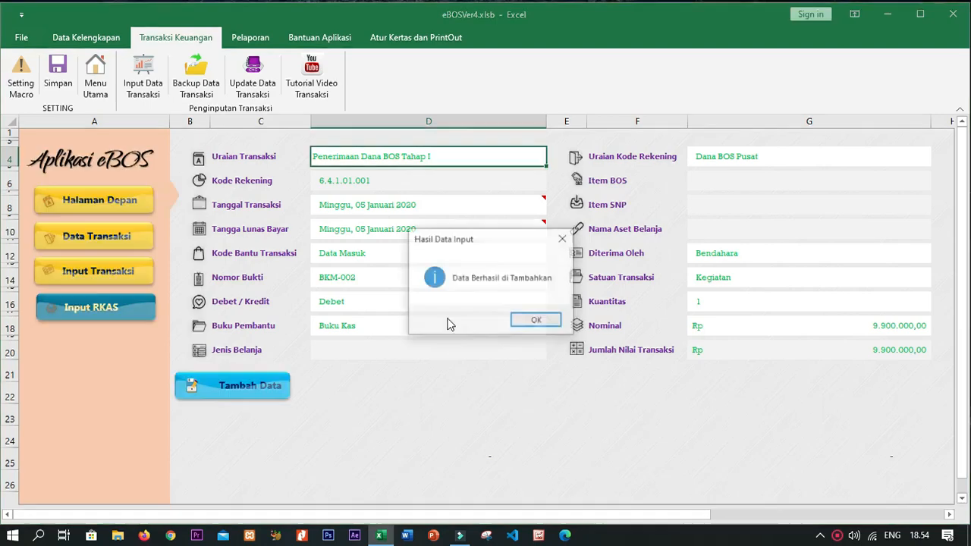
click(534, 319)
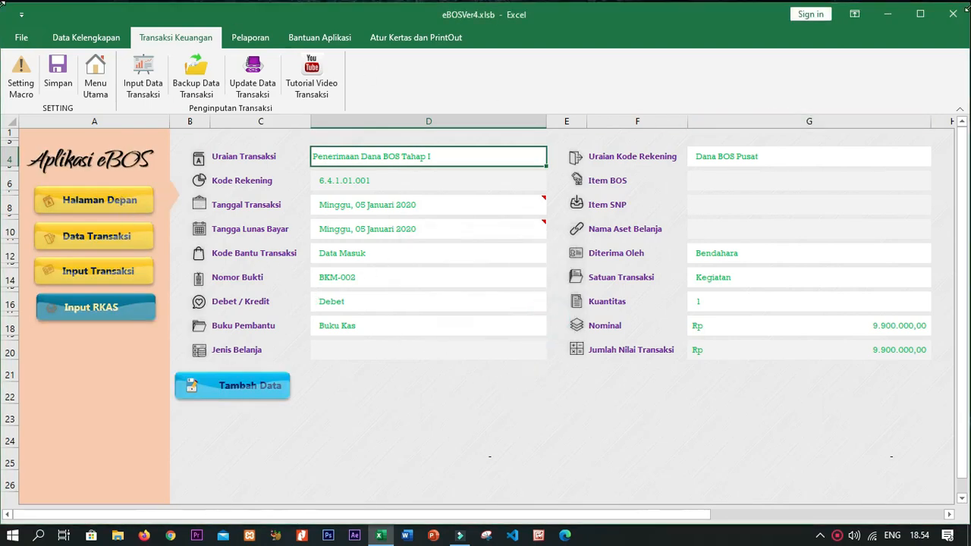
- Open the recorded transaction list and save it so the rows are ordered by transaction date
click(106, 241)
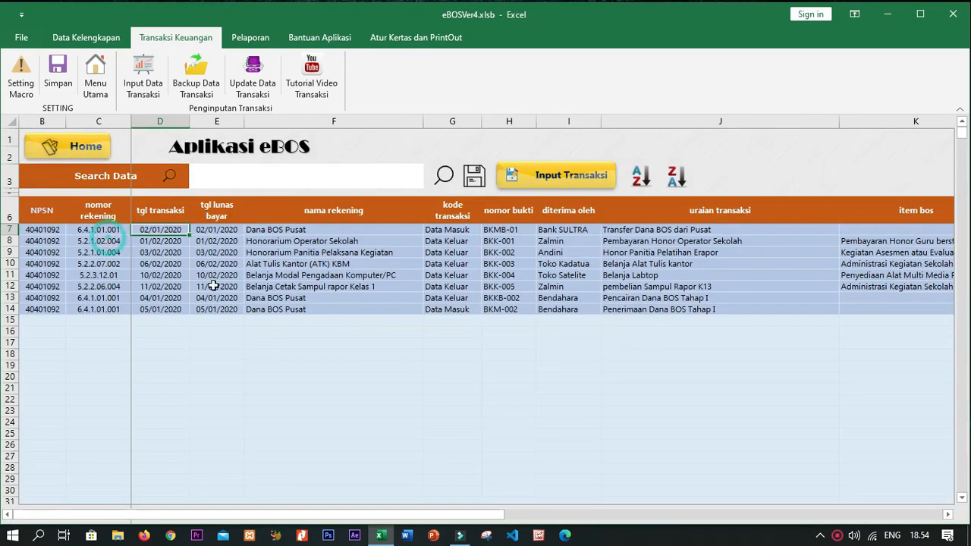
click(302, 309)
click(470, 178)
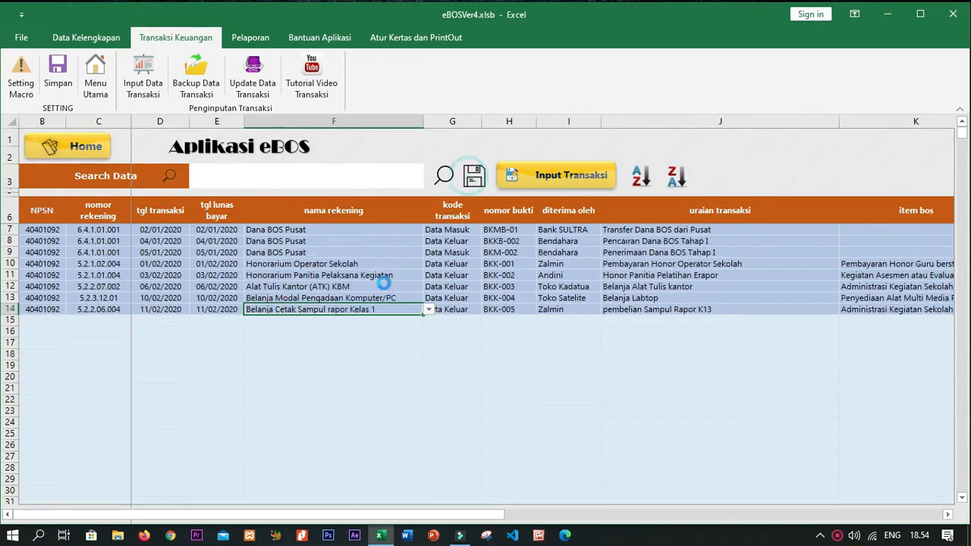
- Review the recorded transactions across all columns, including nominal, jumlah, buku pembantu and jenis belanja
drag(490, 515, 539, 508)
click(639, 310)
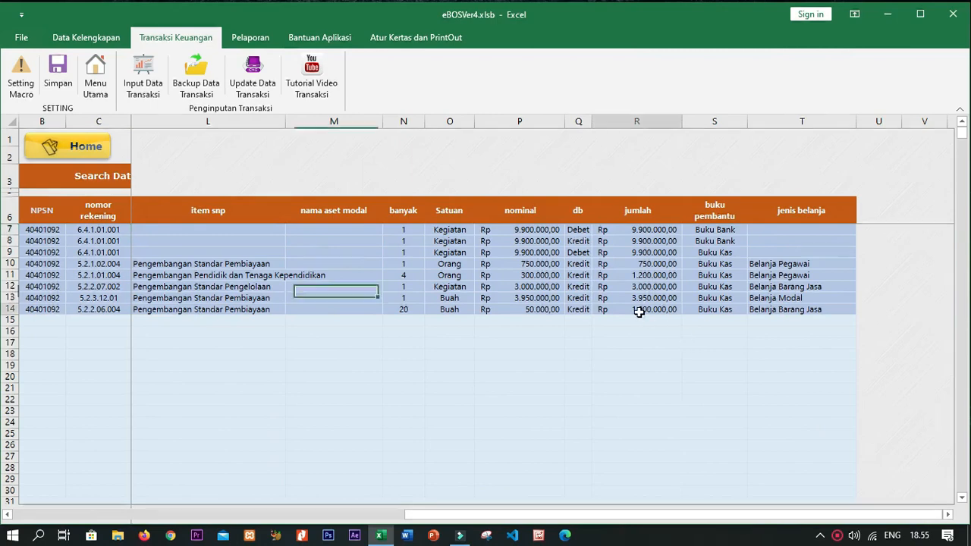
drag(732, 519, 32, 513)
click(344, 284)
scroll(617, 516, right, 2)
click(622, 287)
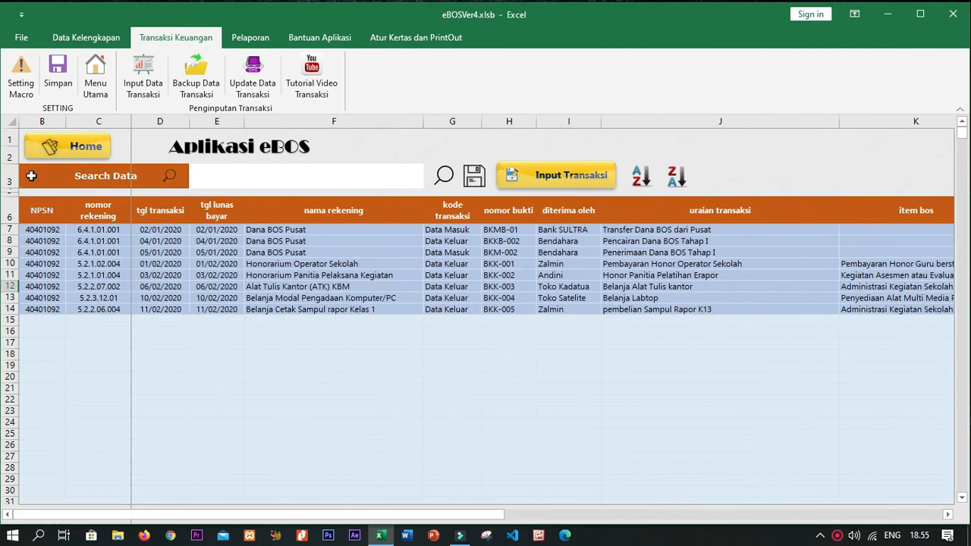
- Return to the dashboard and open the purchase document form, Membuat Berkas Perbelanjaan
click(56, 154)
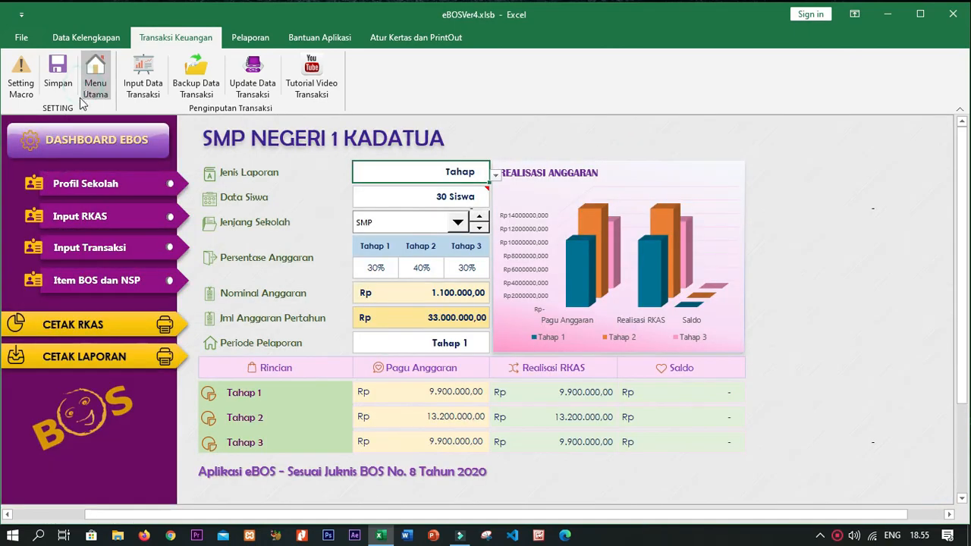
click(83, 38)
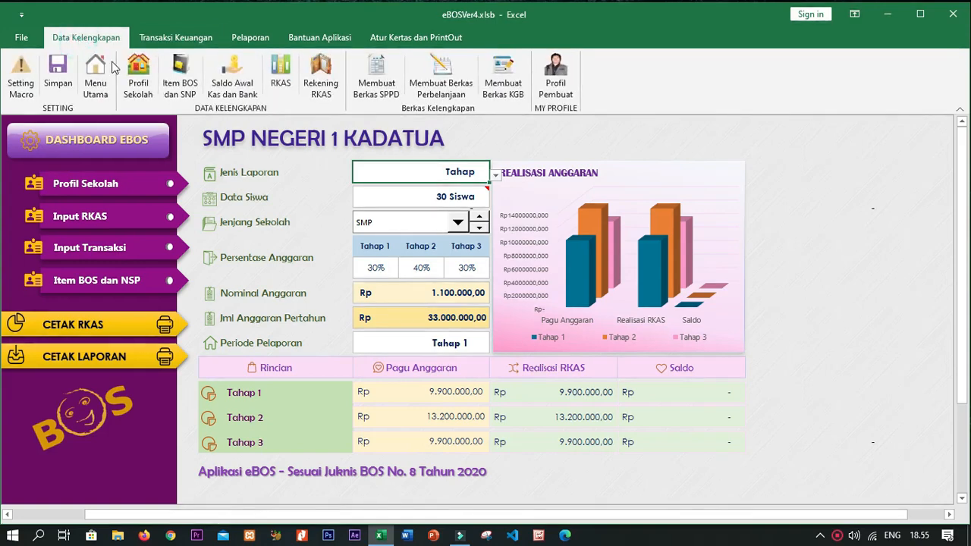
click(458, 83)
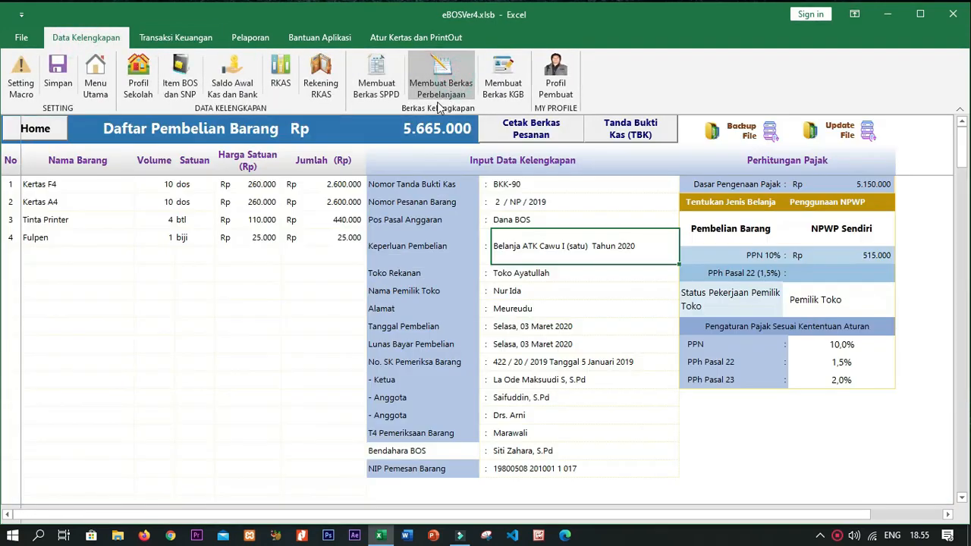
click(168, 291)
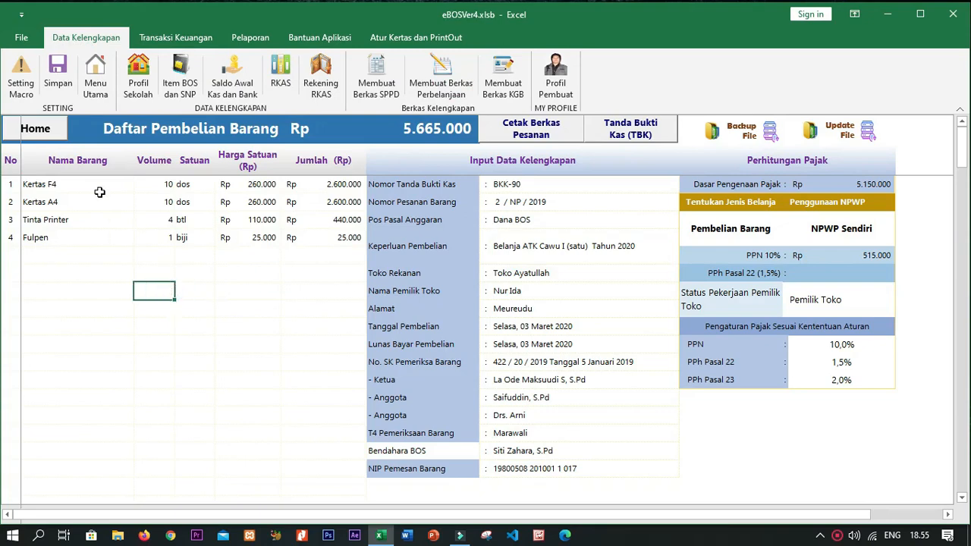
- Set the Volume of both Kertas F4 and Kertas A4 to 5 in the Daftar Pembelian Barang
click(53, 186)
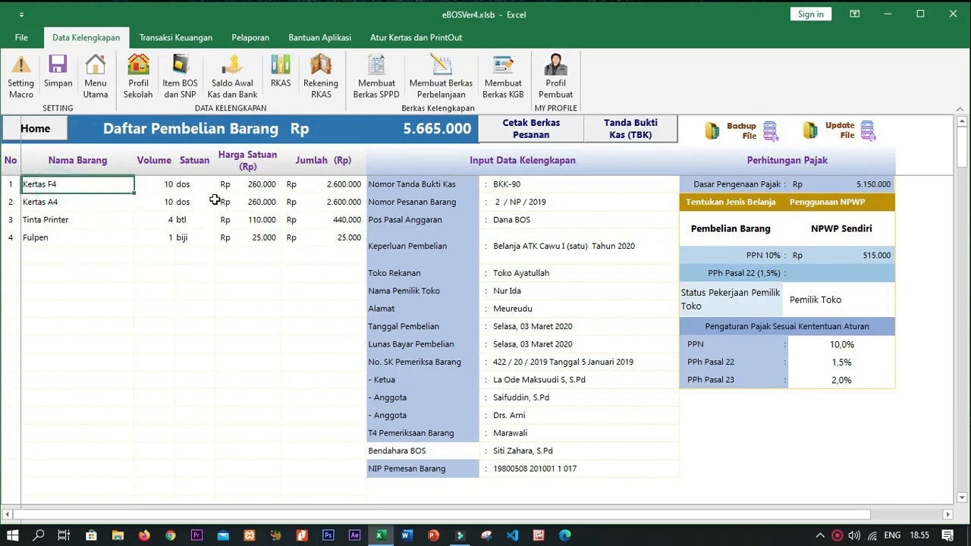
click(260, 186)
click(180, 189)
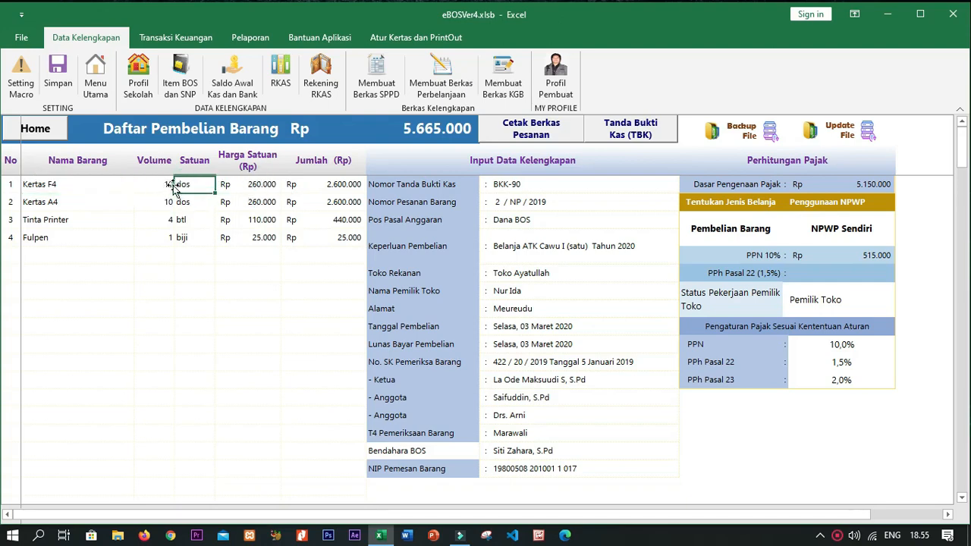
key(Left)
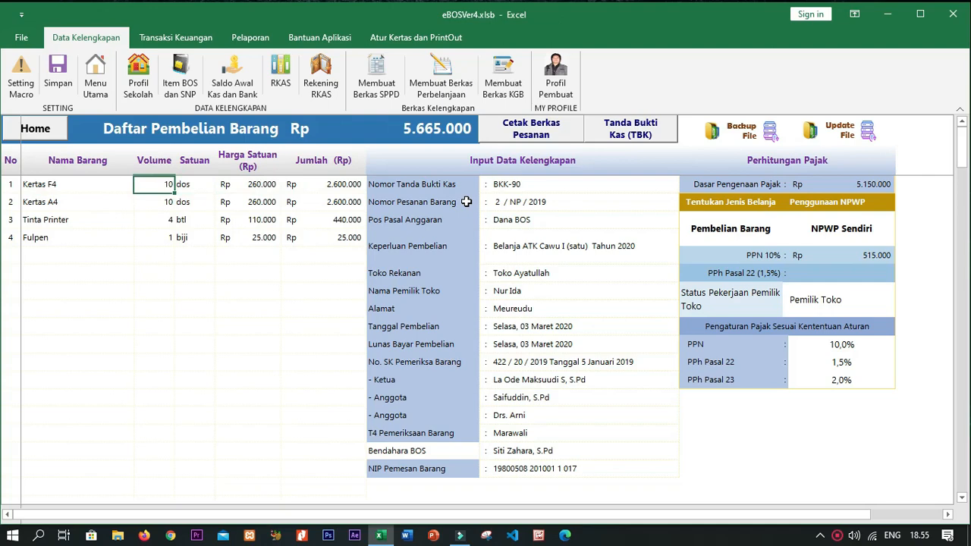
text(5)
key(Return)
text(5)
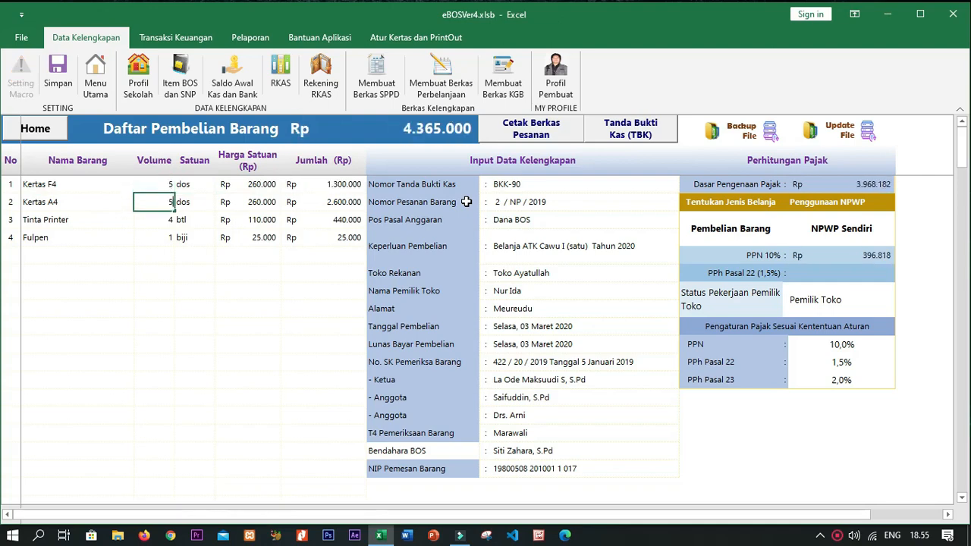
key(Return)
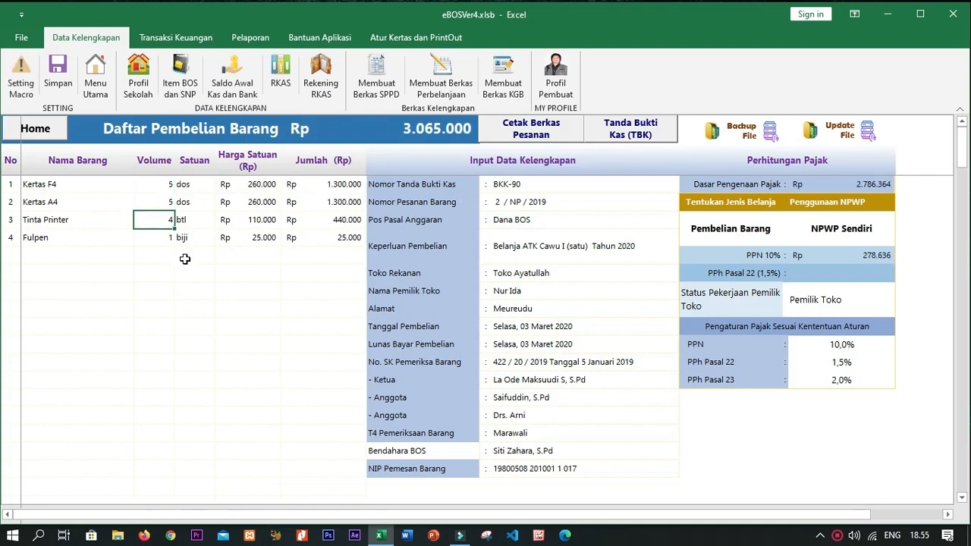
- Set the Volume of Tinta Printer to 2 and correct it to 3
key(Return)
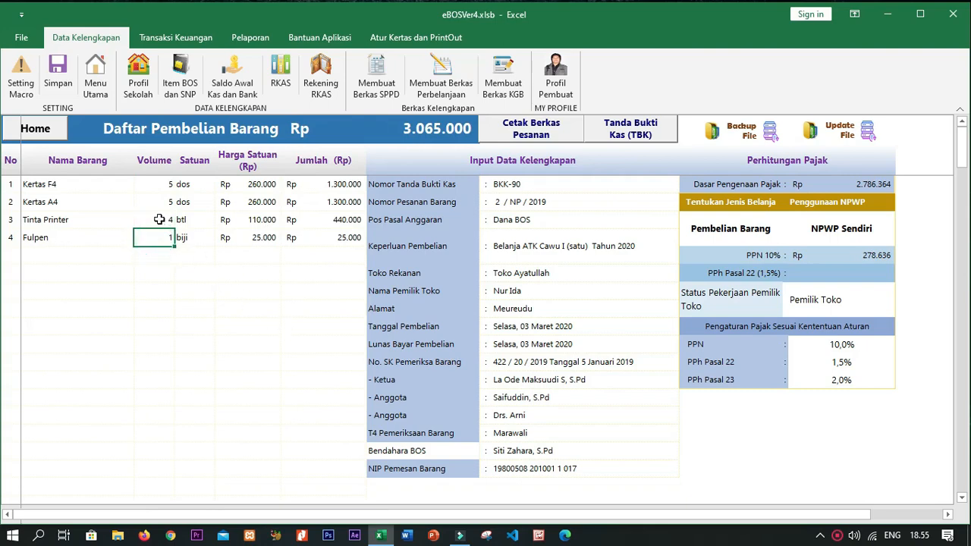
click(159, 219)
text(2)
key(Return)
key(Up)
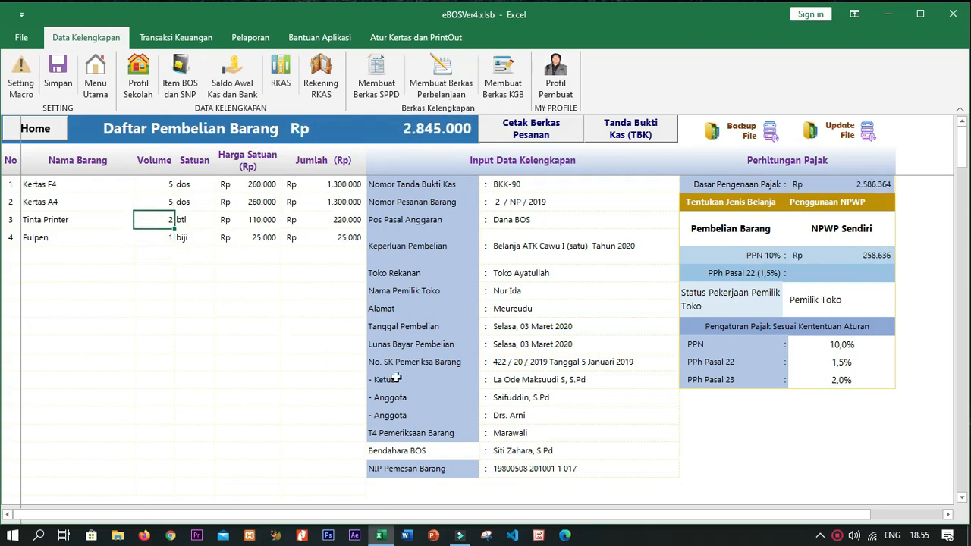
text(3)
key(Return)
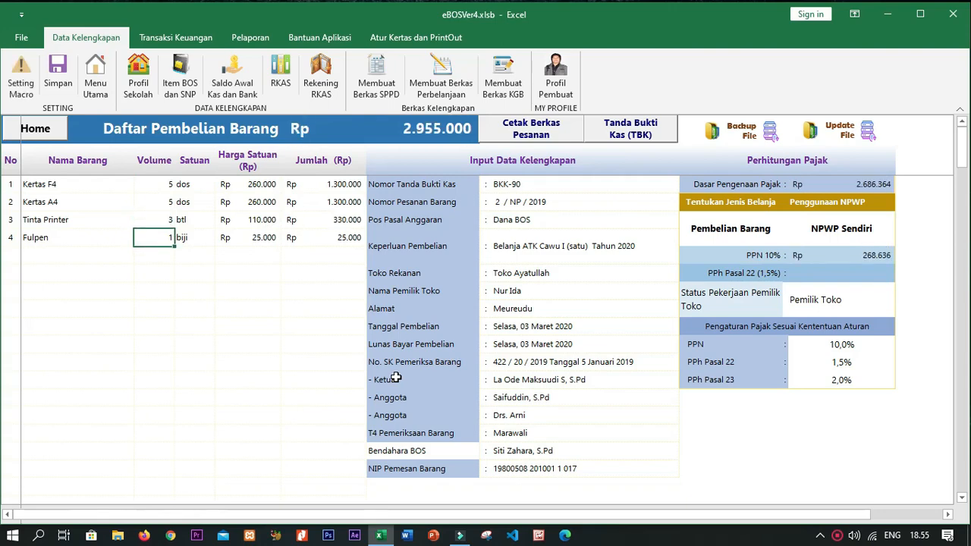
key(Right)
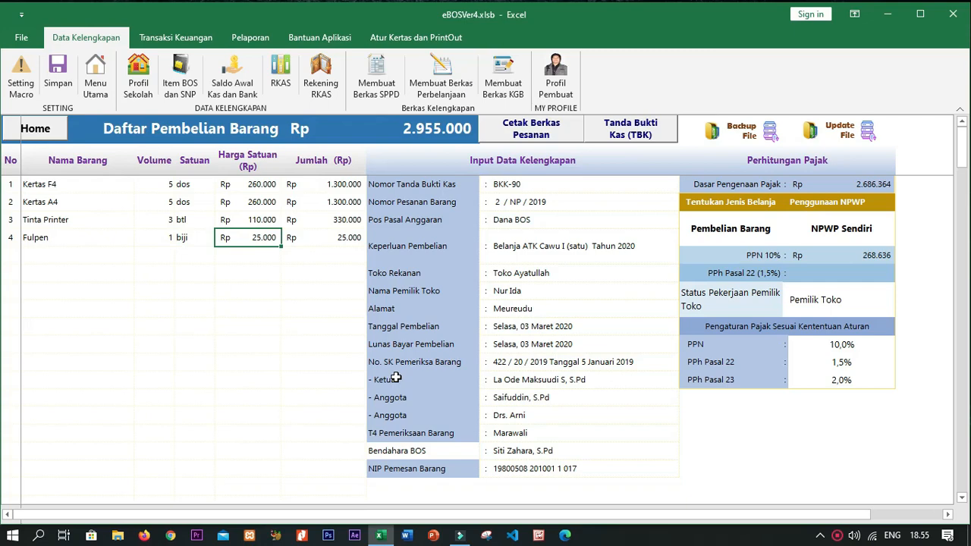
- Set the Harga Satuan of Fulpen to 700.000 and correct it to 70.000
text(7)
key(Return)
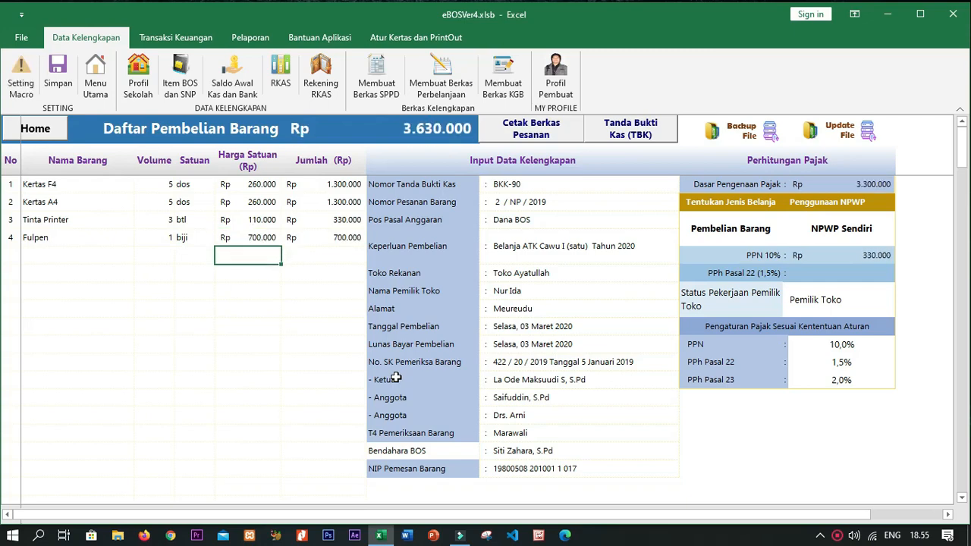
double_click(260, 236)
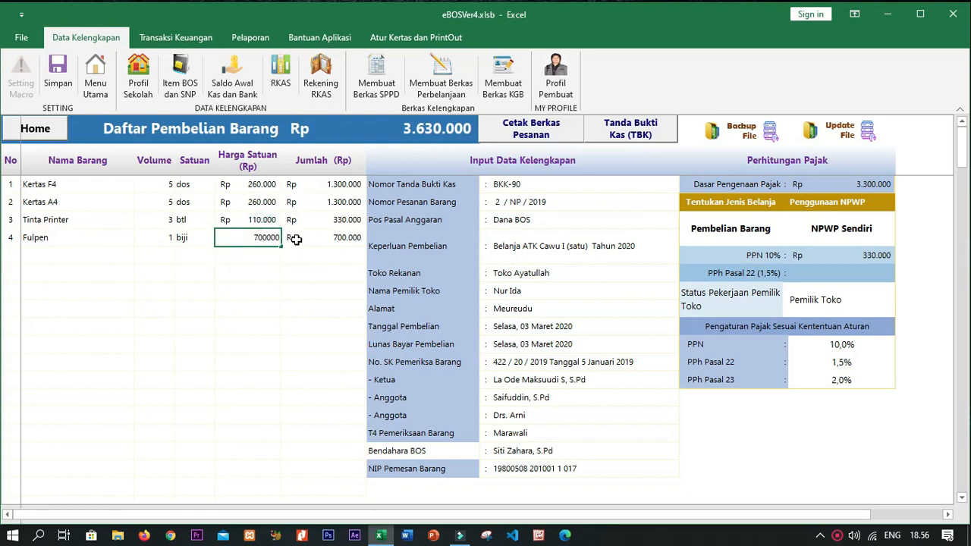
key(Return)
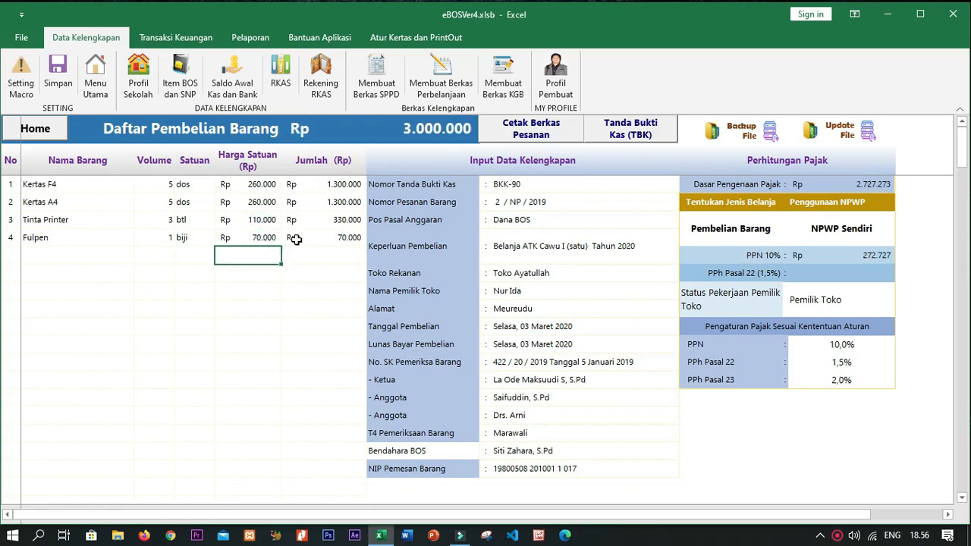
- Examine the purchase total, Pos Pasal Anggaran, the calculated PPN 10% and the listed items in the Daftar Pembelian Barang
click(443, 128)
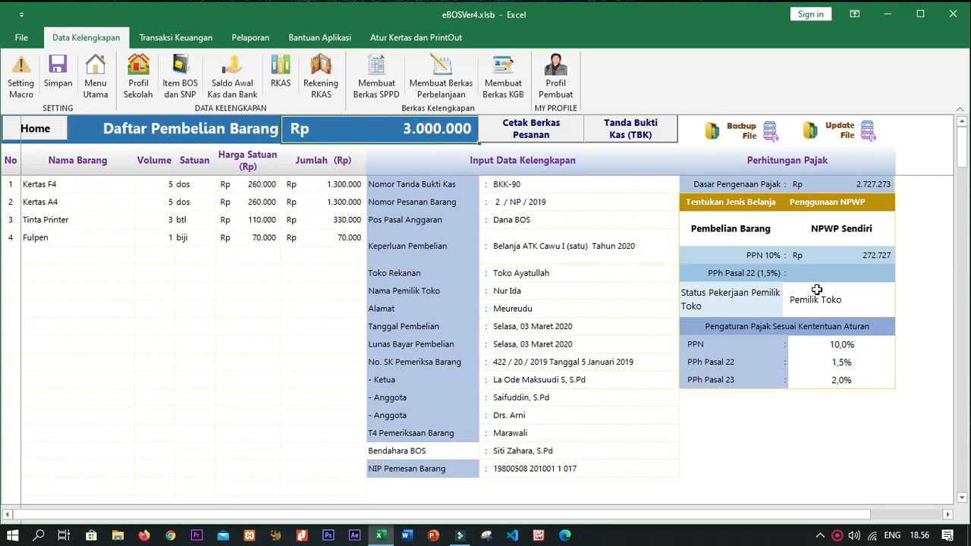
click(569, 220)
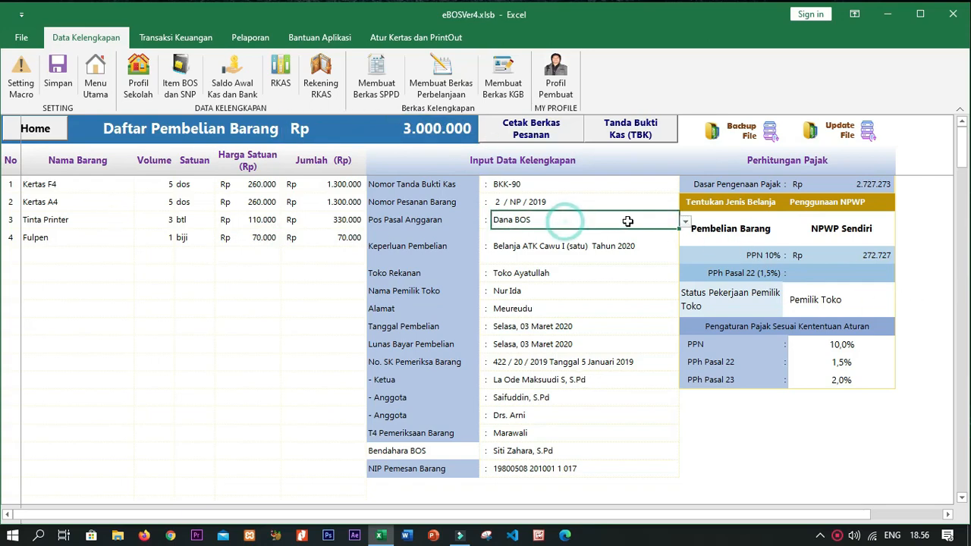
click(870, 258)
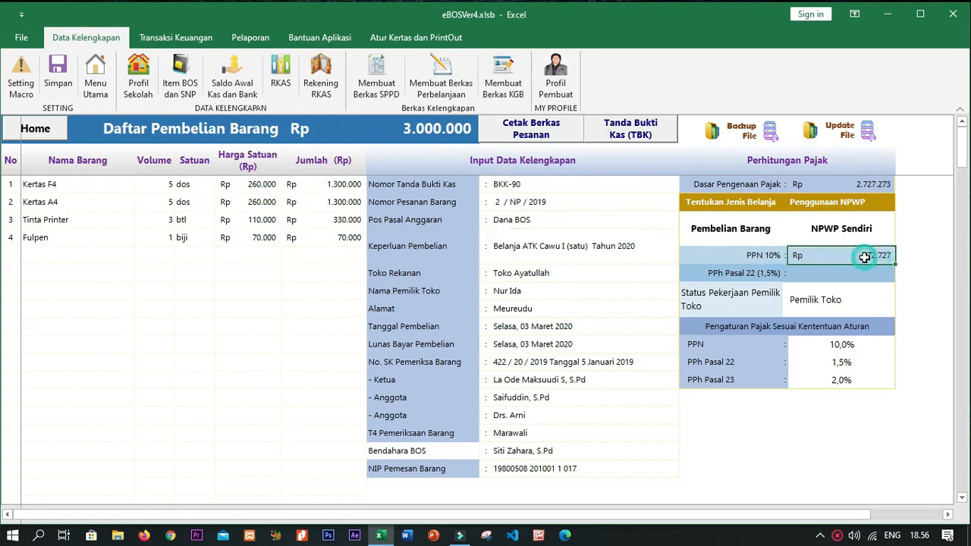
double_click(865, 259)
key(Escape)
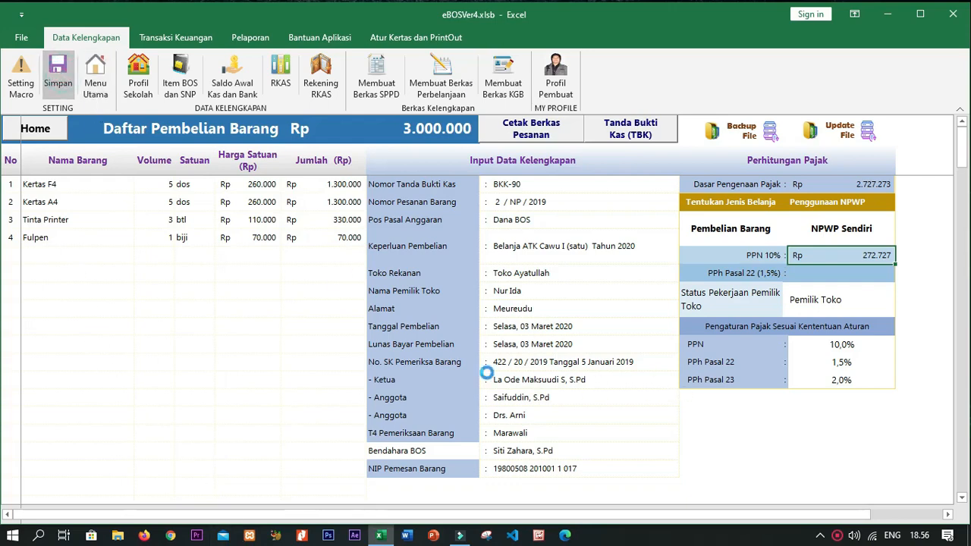
click(465, 251)
click(362, 213)
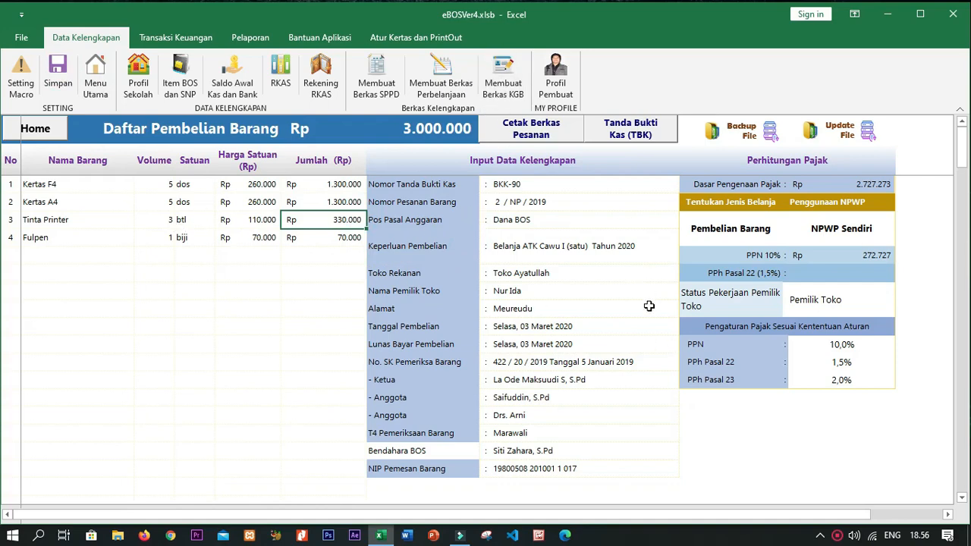
click(38, 184)
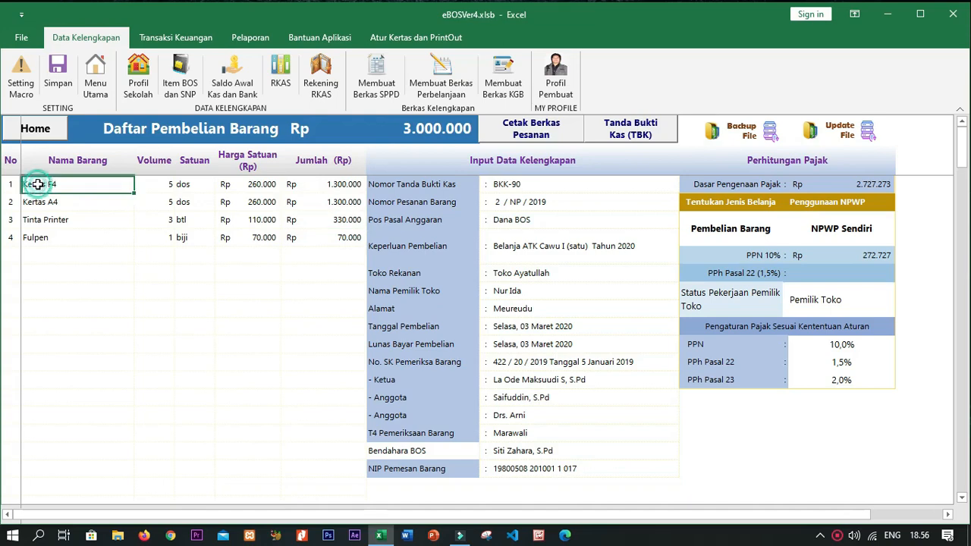
click(33, 224)
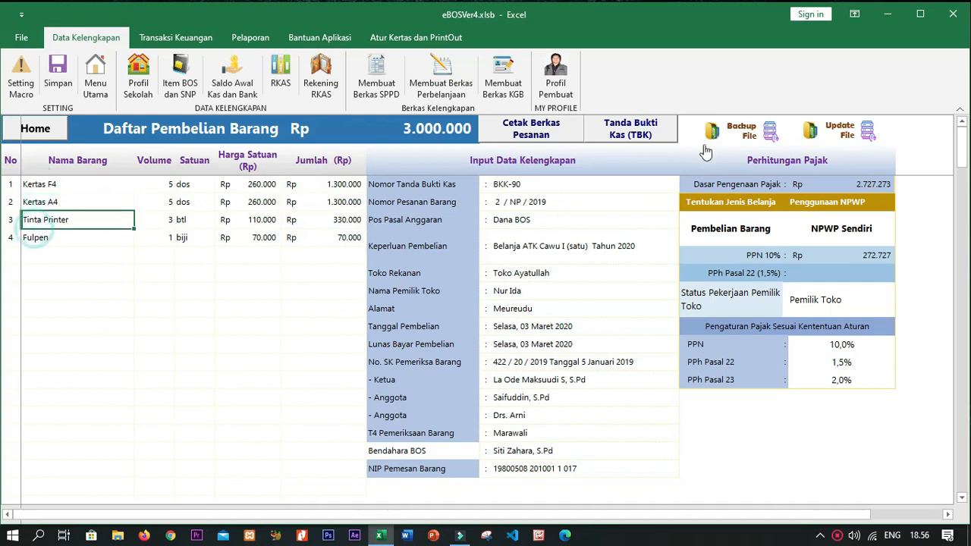
- Preview the Berkas Pesanan print pages, from the order letter to the goods inspection report, and close the preview
click(552, 134)
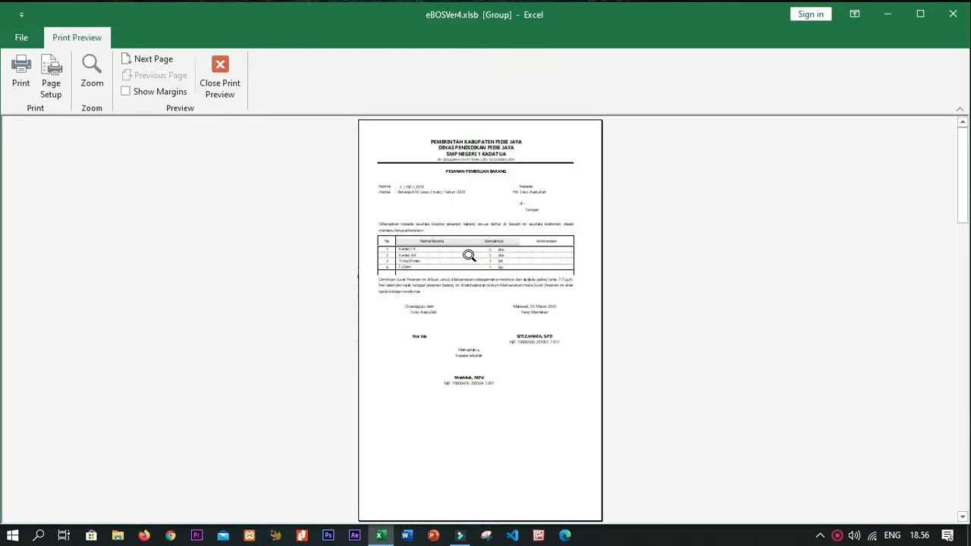
click(462, 250)
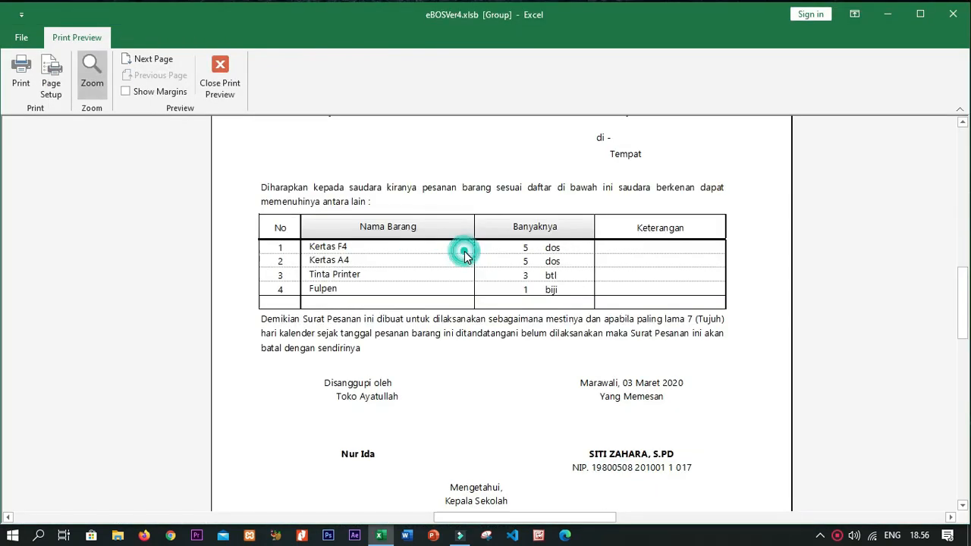
click(157, 60)
click(157, 60)
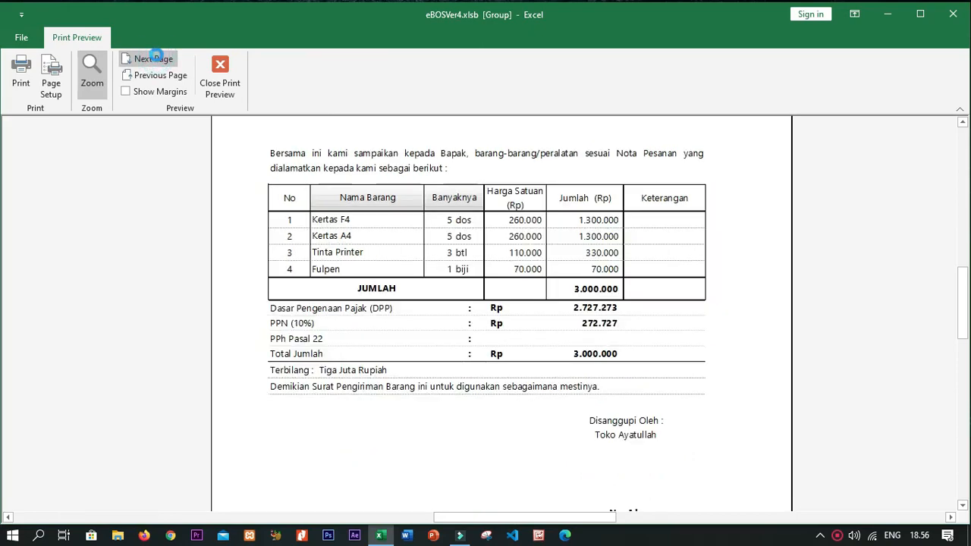
click(157, 60)
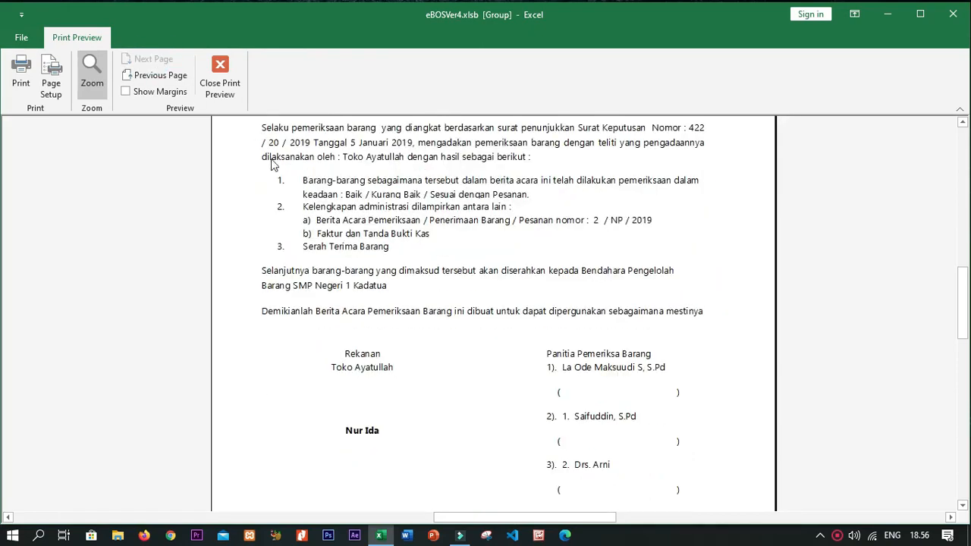
scroll(273, 166, up, 5)
click(217, 70)
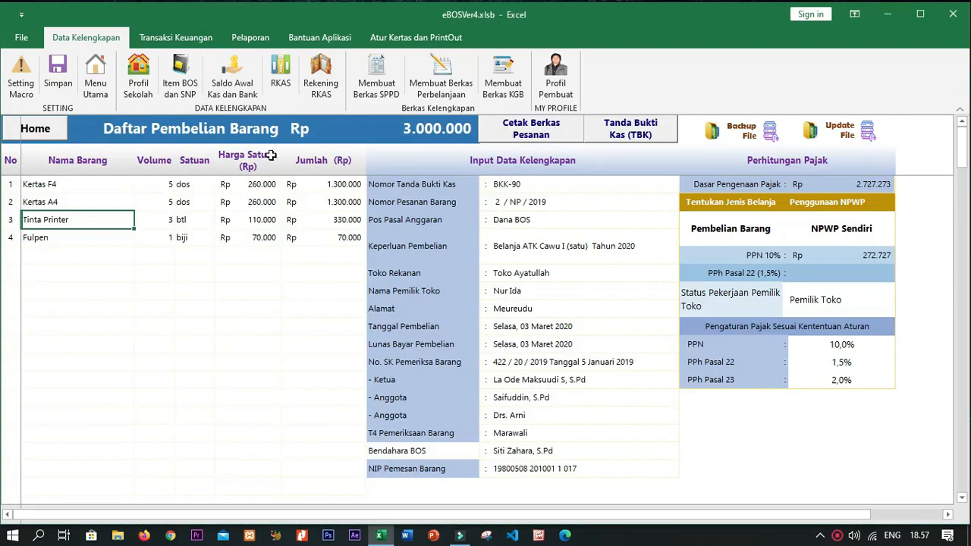
- View the SPPD and KGB document forms and return to the purchase document form to check its total
click(363, 89)
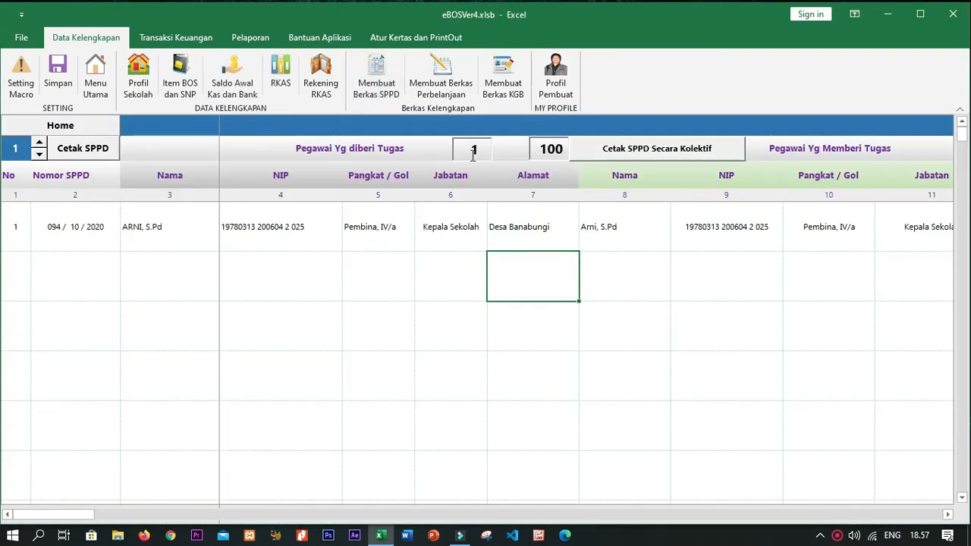
click(451, 95)
click(502, 87)
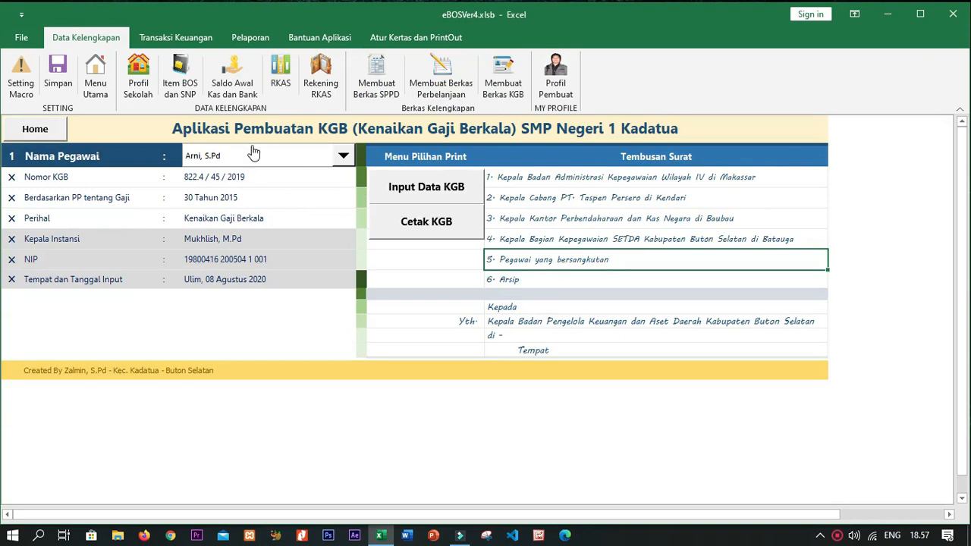
click(441, 80)
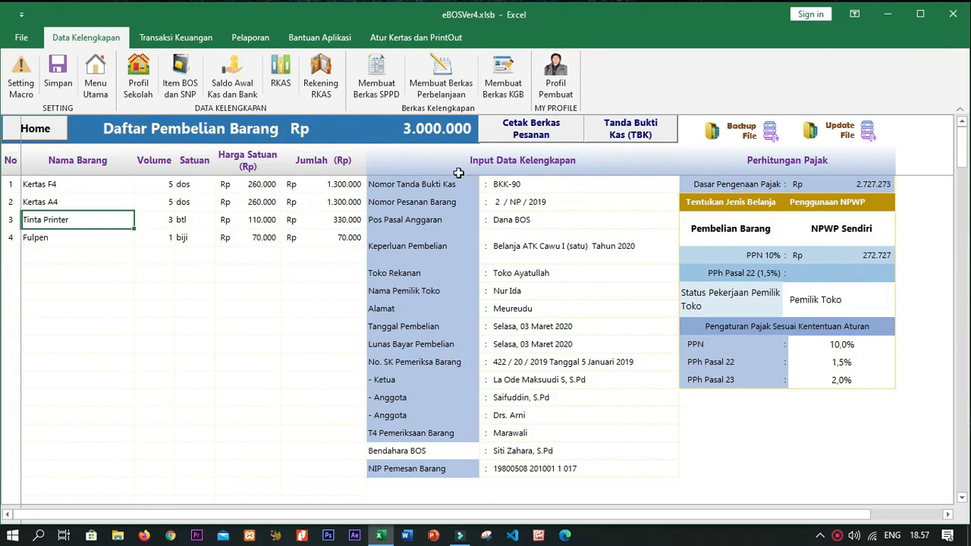
click(429, 134)
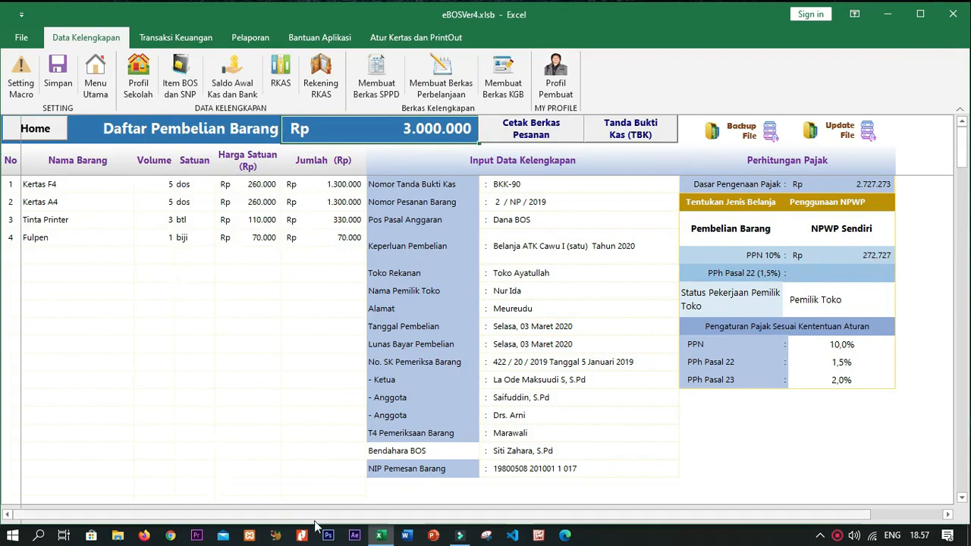
- Open the Input Penerimaan Pengeluaran (Dana BOS dan Pajak) form from the transaction input page and start a new record
click(51, 140)
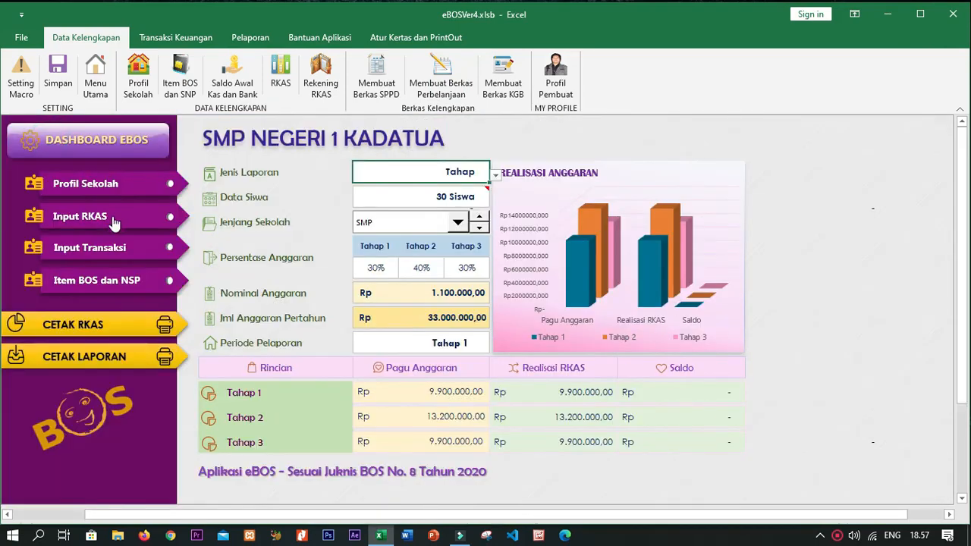
click(90, 254)
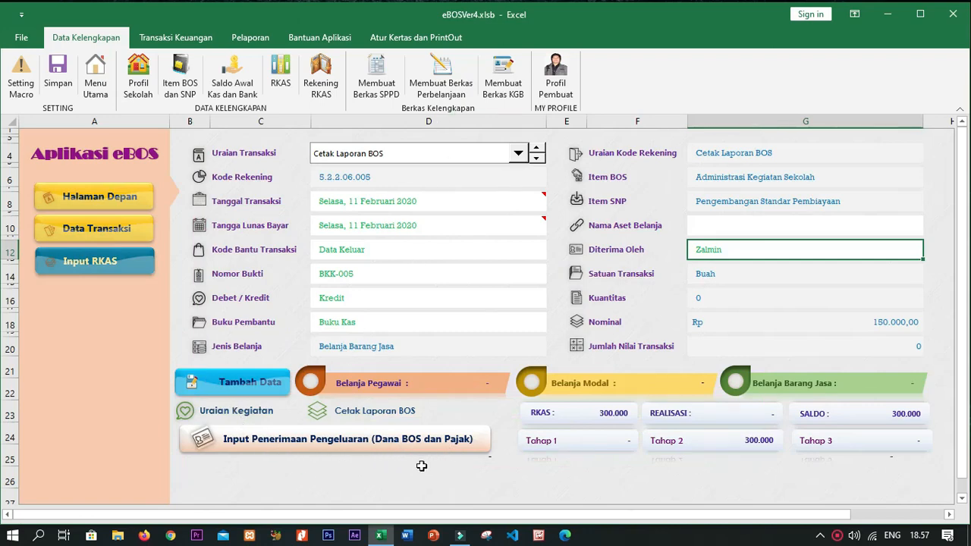
click(326, 449)
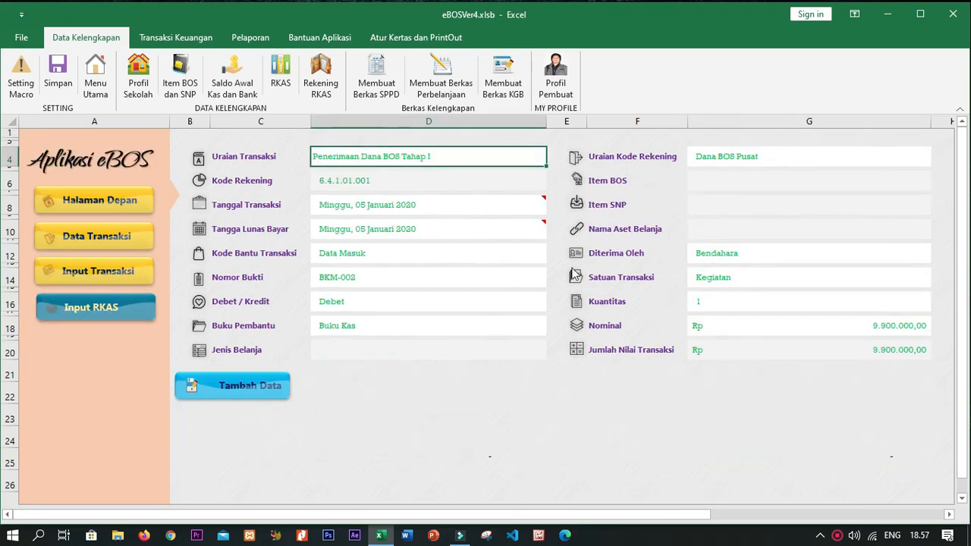
click(264, 385)
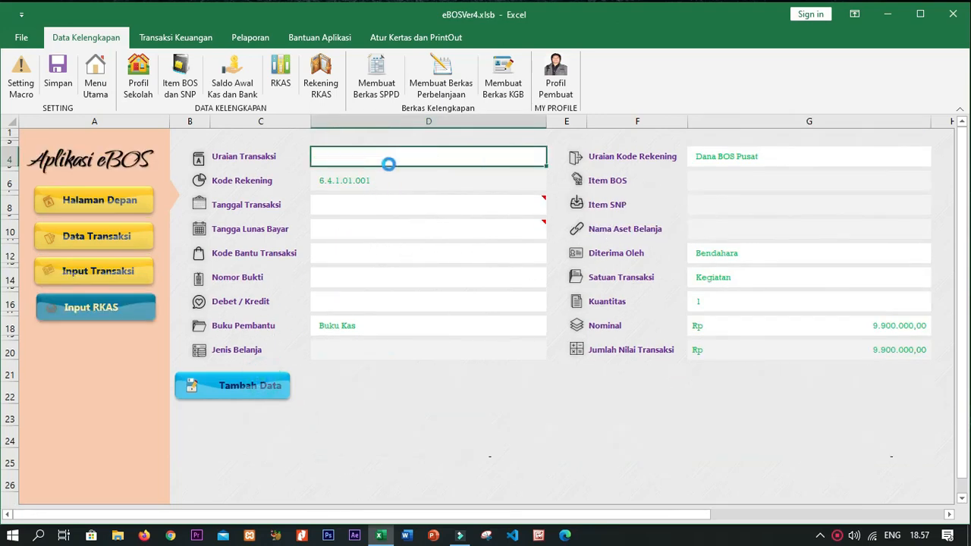
- Enter Penerimaan Pajak PPN ATK Tahap I as the Uraian Transaksi and choose Pajak Dana BOS as the Uraian Kode Rekening
text(Penerimaan Pajak PPN A)
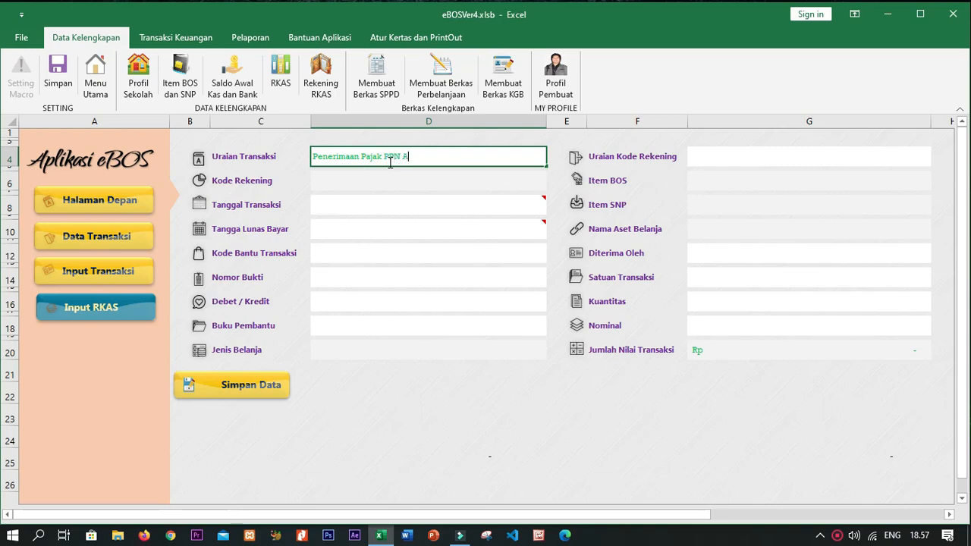
text(Tahap I)
key(Return)
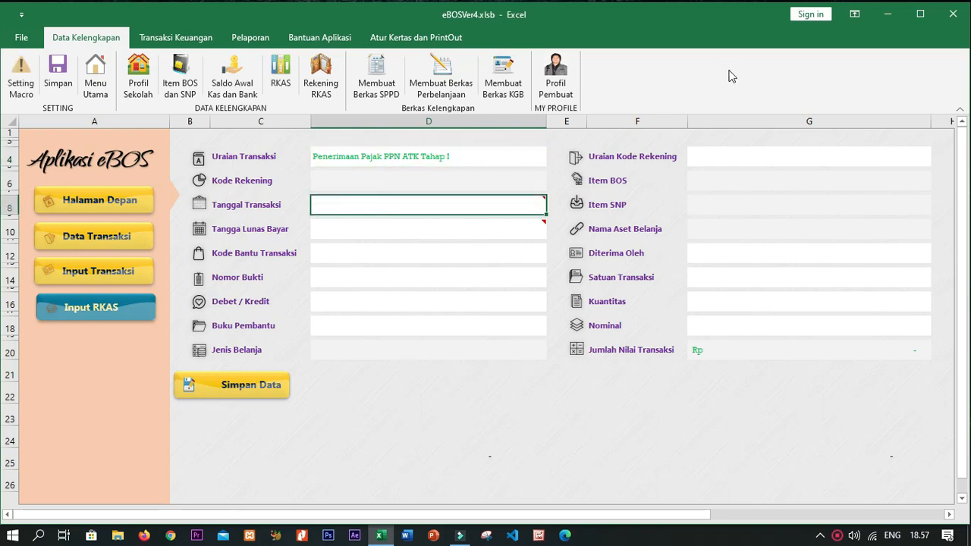
click(893, 160)
click(937, 158)
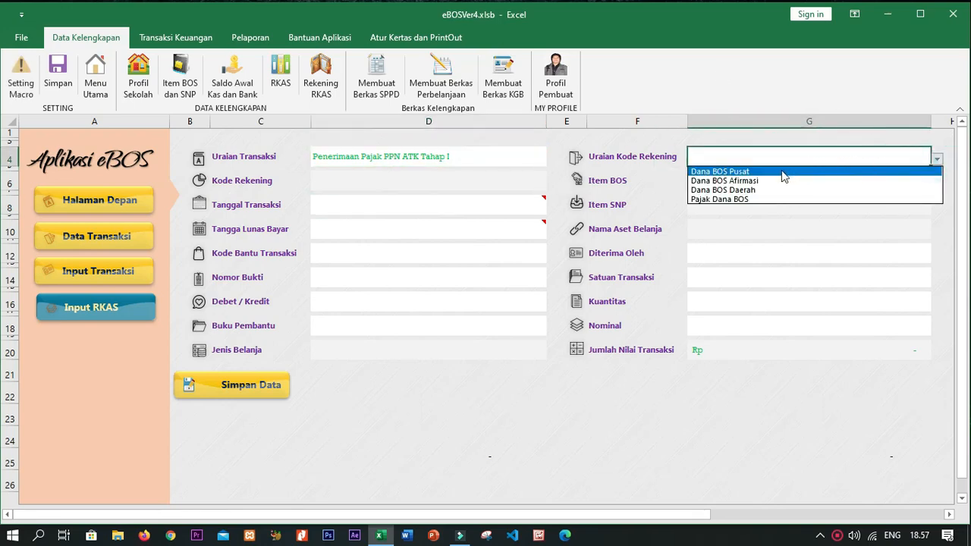
click(741, 199)
- Set both the Tanggal Transaksi and the Tanggal Lunas Bayar to 30/3/20
click(371, 210)
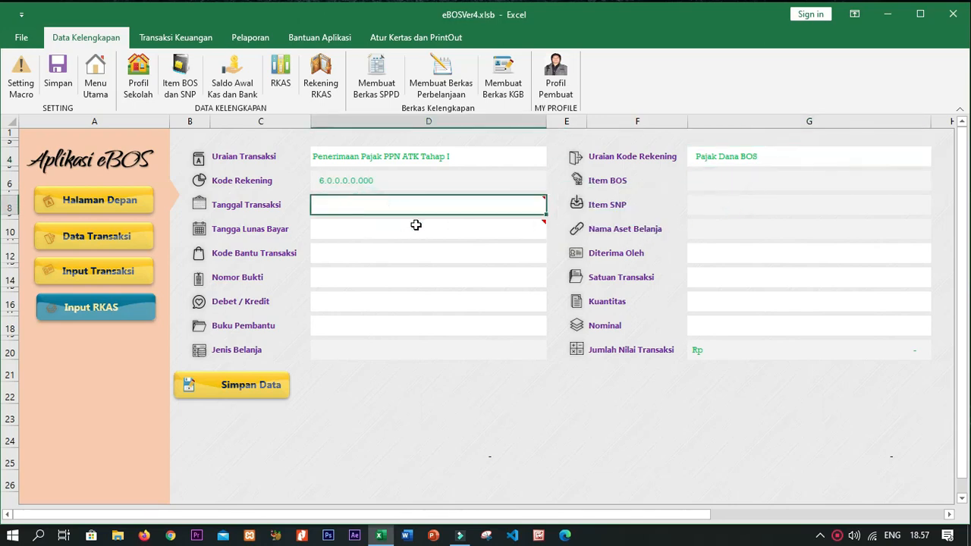
mouse_move(423, 220)
text(30/3/)
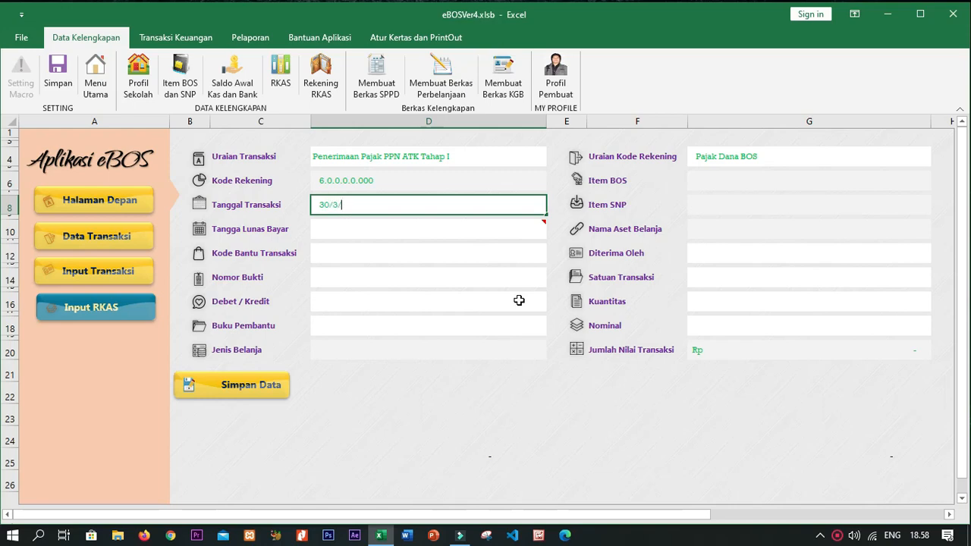
text(20)
key(Return)
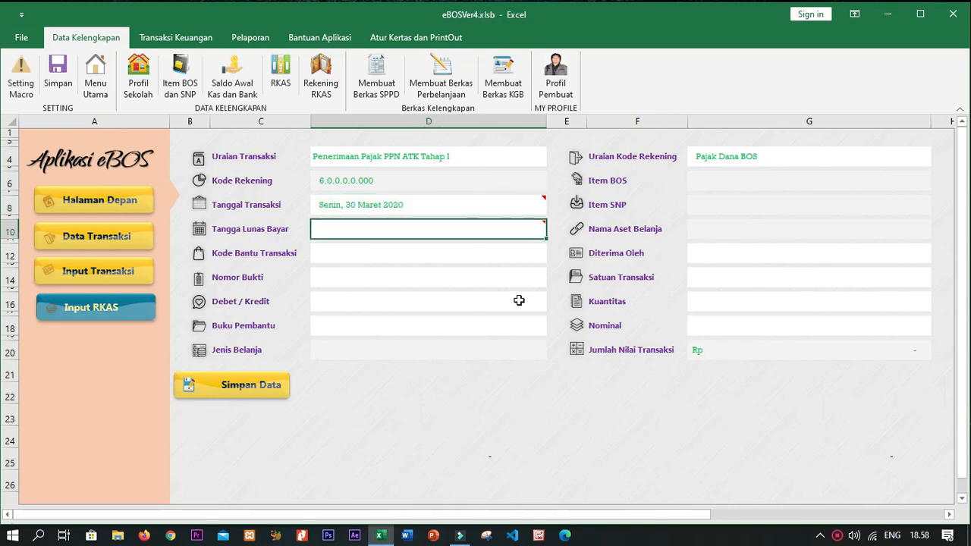
text(30/3/2)
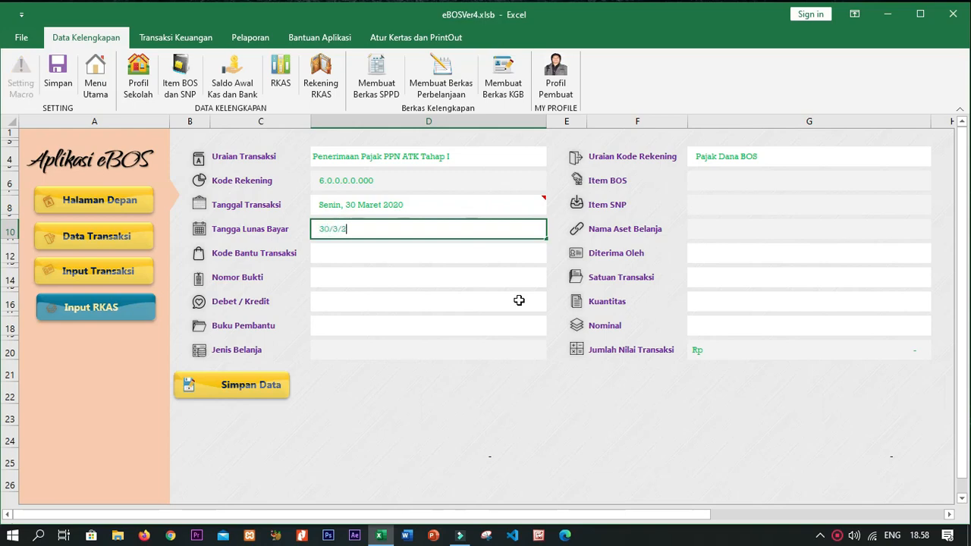
text(0)
key(Return)
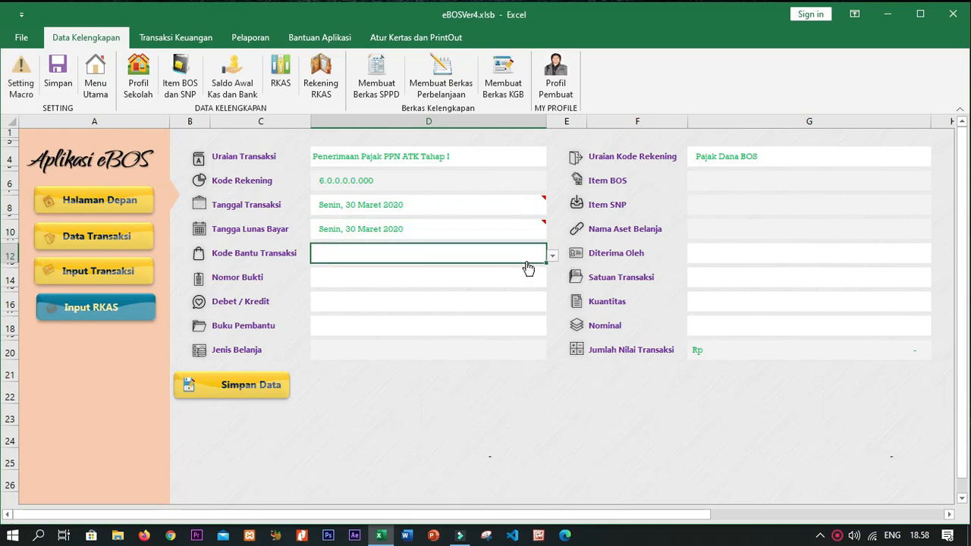
- Choose PPN as the Kode Bantu Transaksi and enter PJK-001 as the Nomor Bukti
click(525, 261)
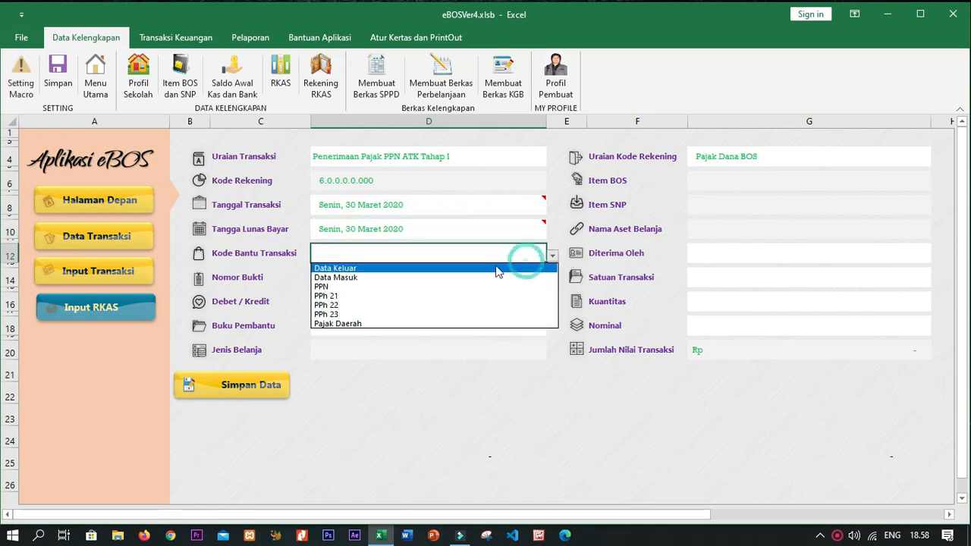
click(353, 288)
click(351, 286)
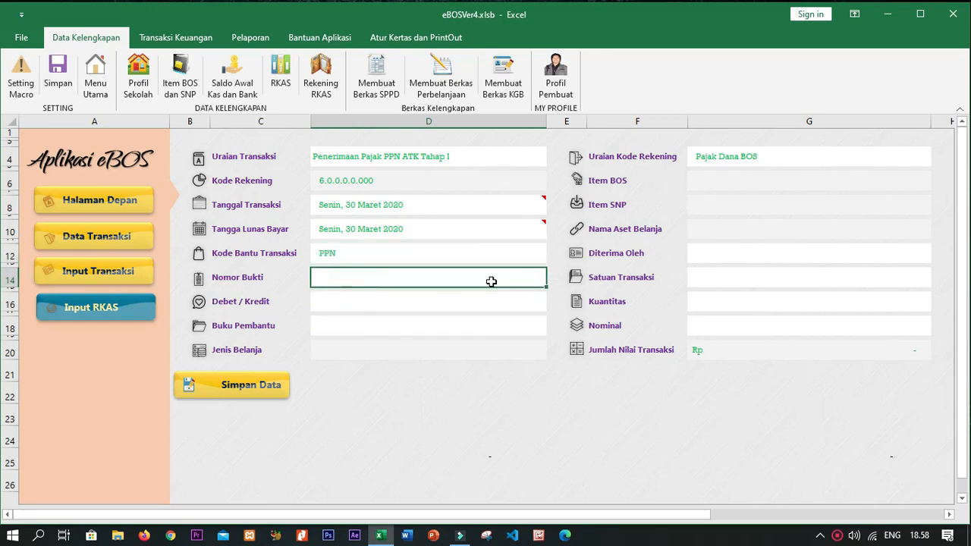
text(F)
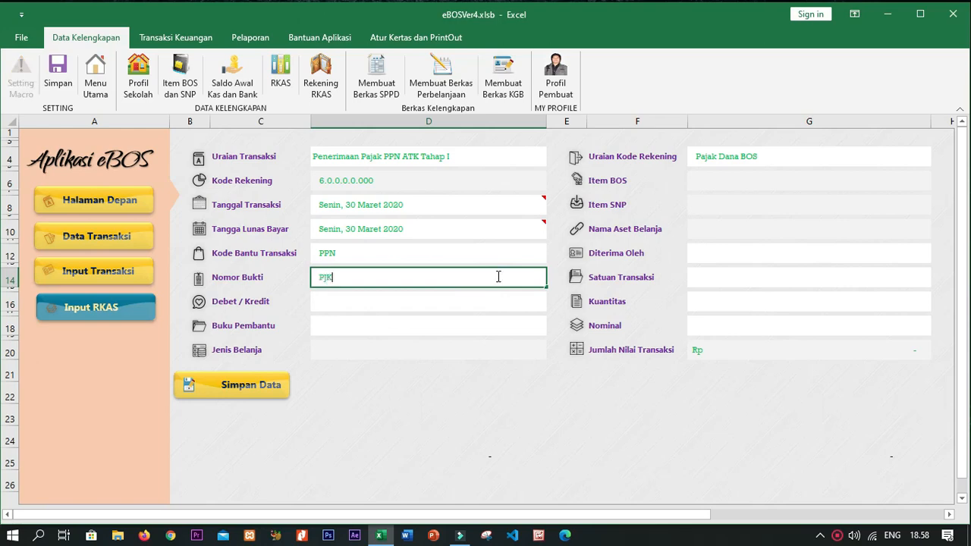
text(JK-001)
key(Return)
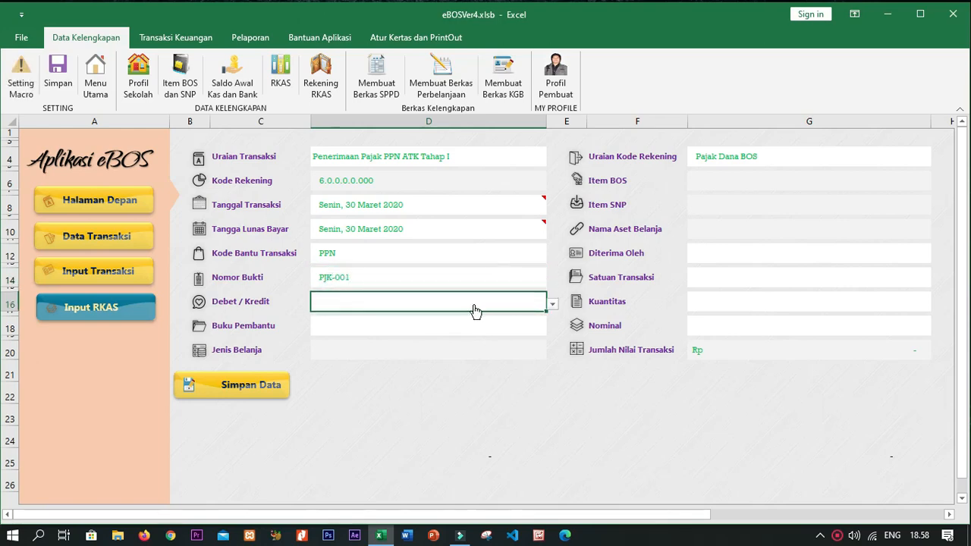
- Choose Debet for the Debet / Kredit entry and Buku Pajak as the Buku Pembantu of the PPN receipt
key(alt+Down)
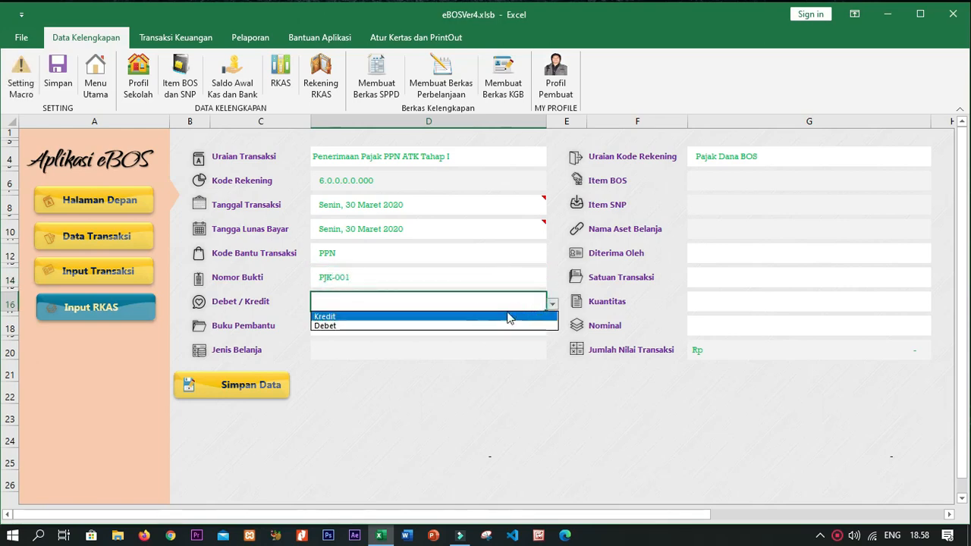
click(349, 326)
click(350, 328)
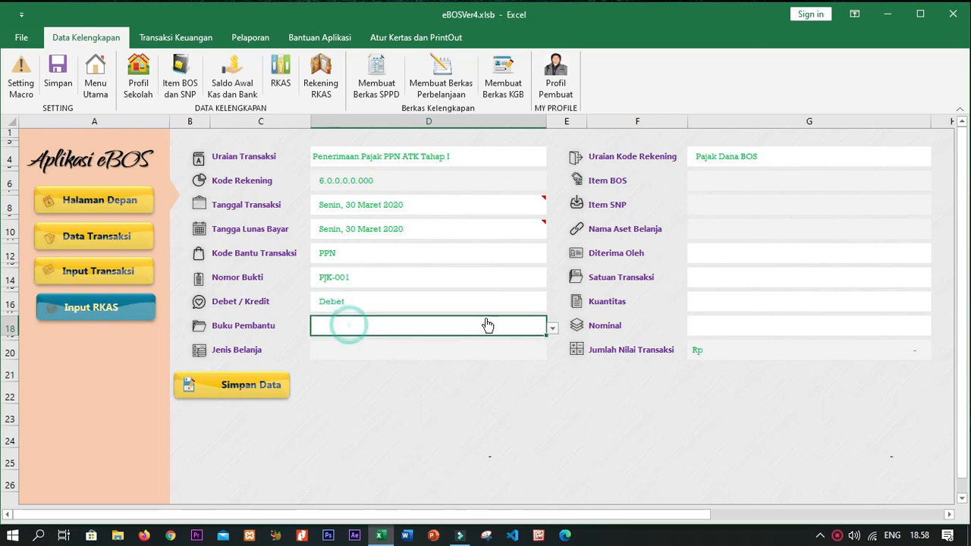
click(552, 328)
click(383, 358)
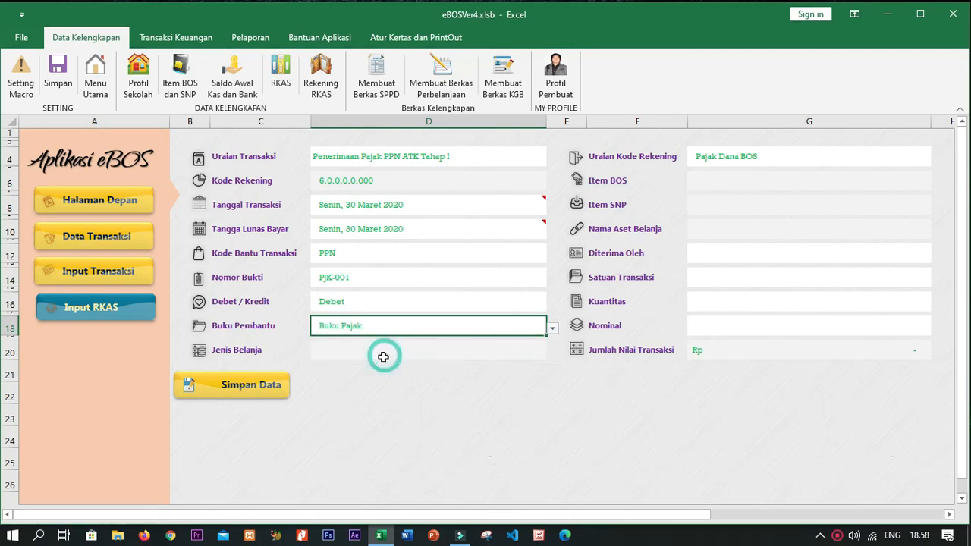
click(472, 328)
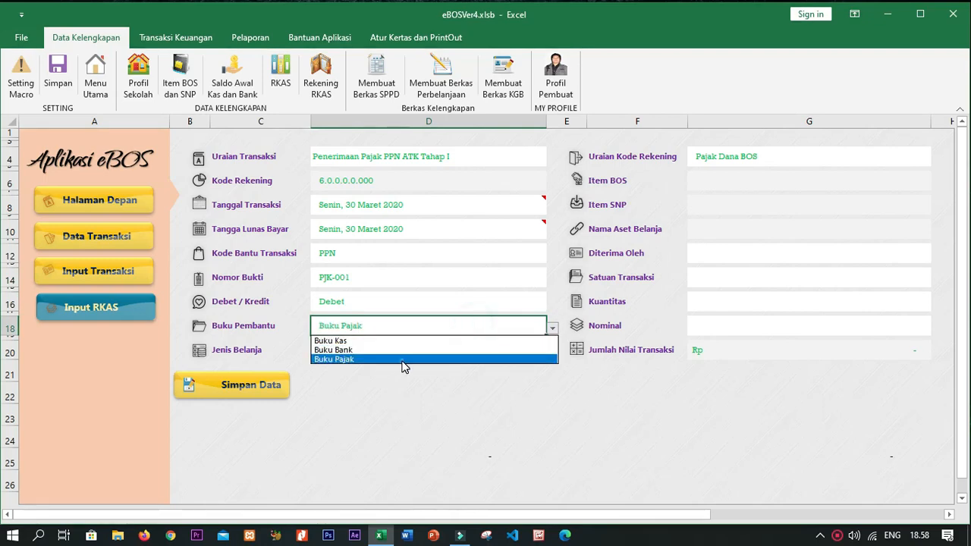
click(404, 362)
- Enter Bendahara as Diterima Oleh, Kegiatan as the Satuan Transaksi and 1 as the Kuantitas
click(737, 255)
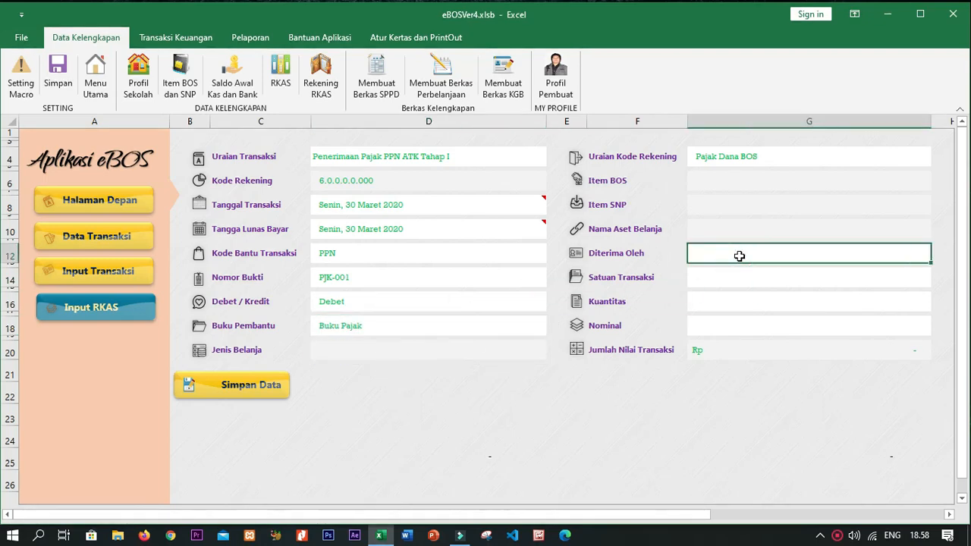
text(Bend)
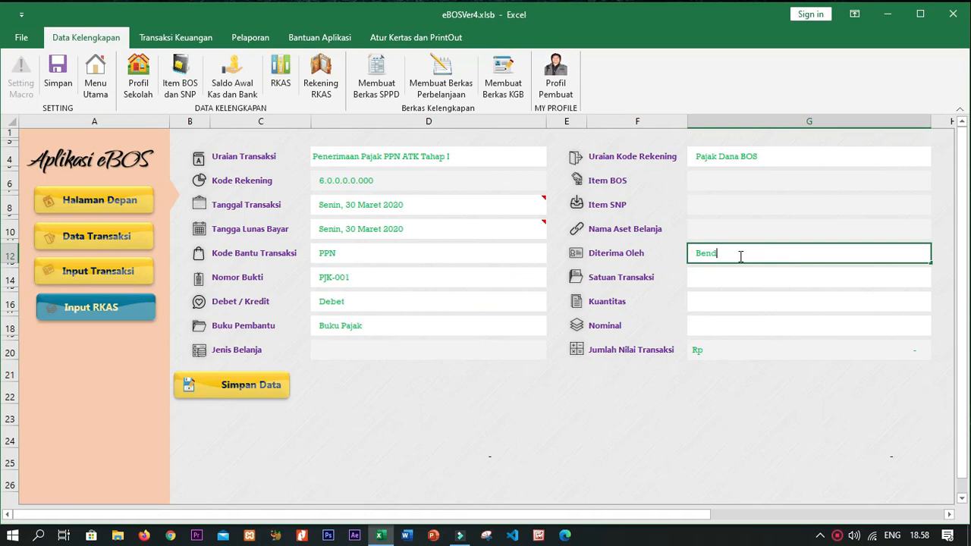
text(ahara)
key(Return)
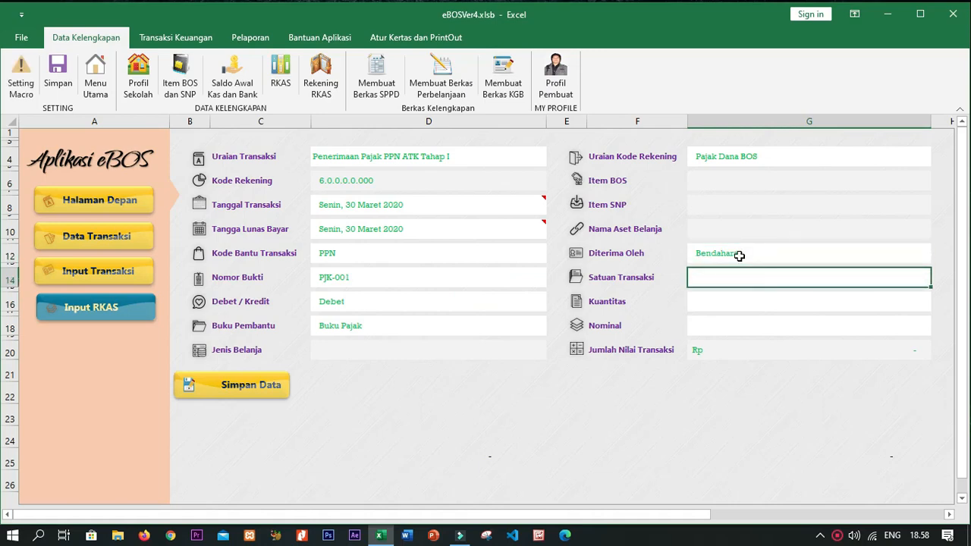
text(Kegiatan)
key(Return)
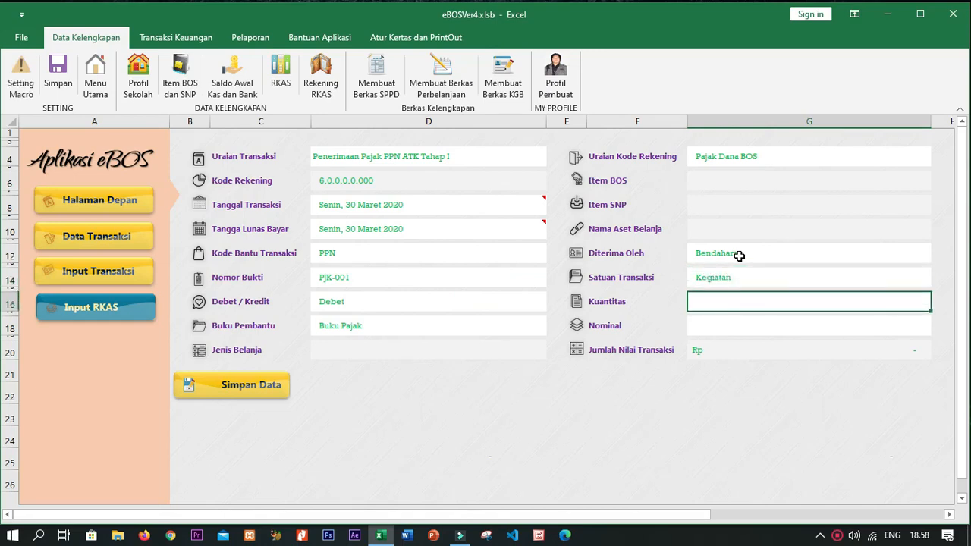
text(1)
key(Return)
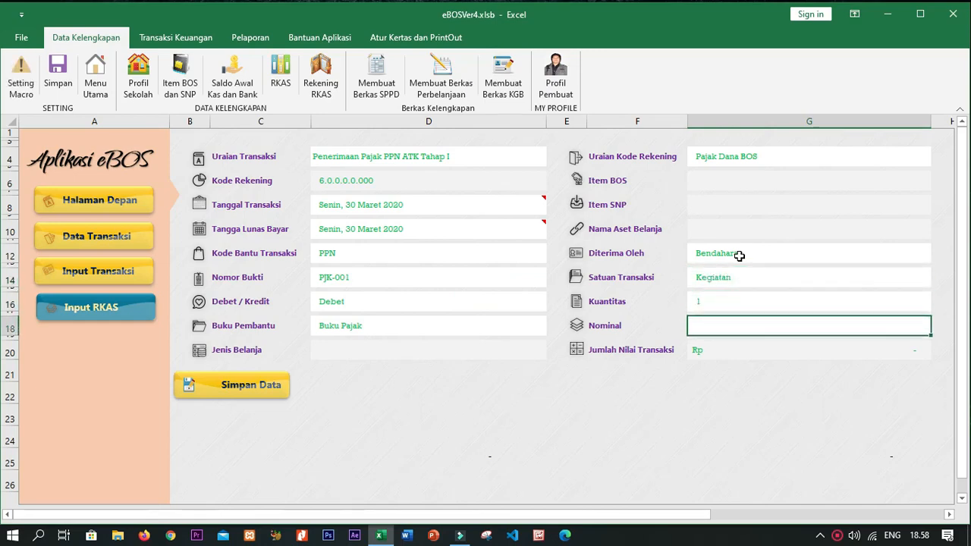
- Set the Nominal to 272727 and save the PPN receipt record
text(2)
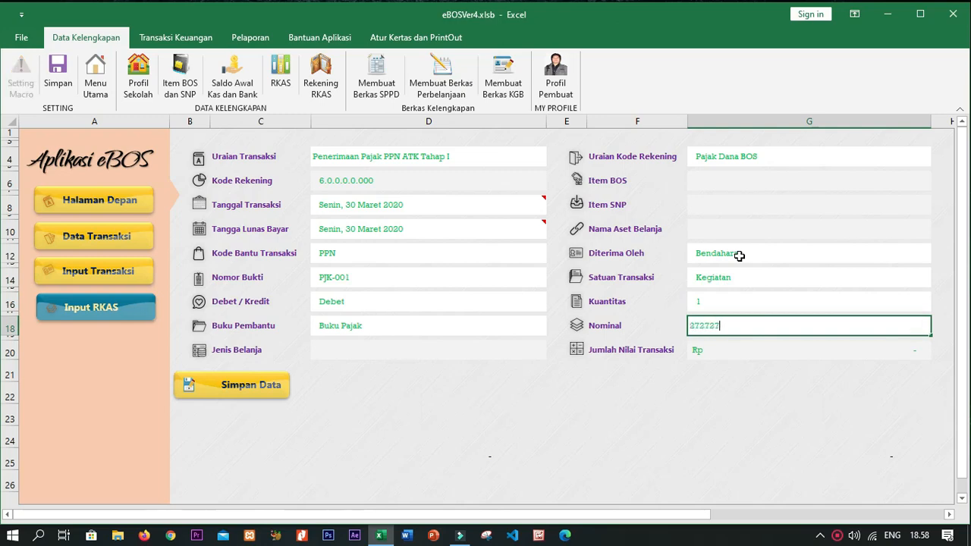
text(72.727)
key(Return)
click(246, 387)
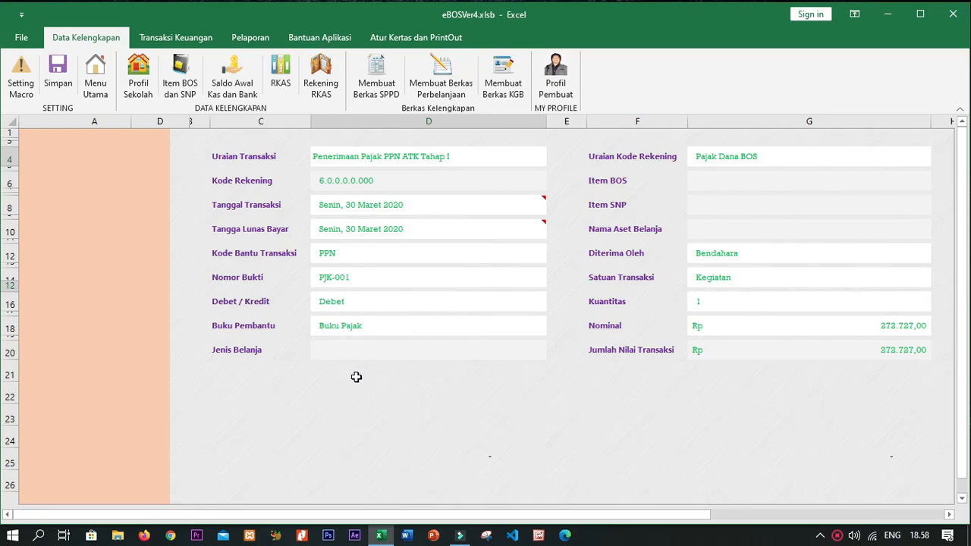
click(540, 322)
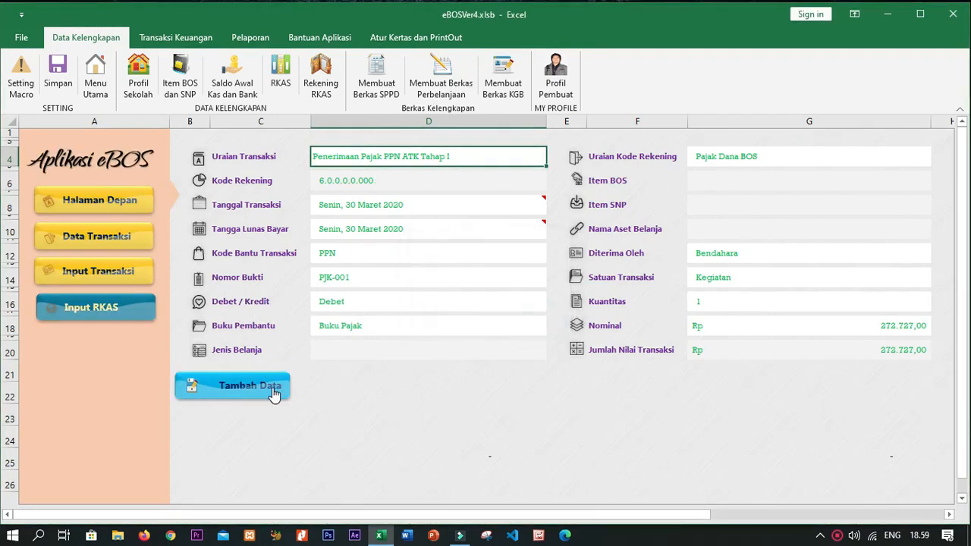
- Start a new record and enter Pembayaran Pajak PPN ATK Tahap I as the Uraian Transaksi
click(227, 392)
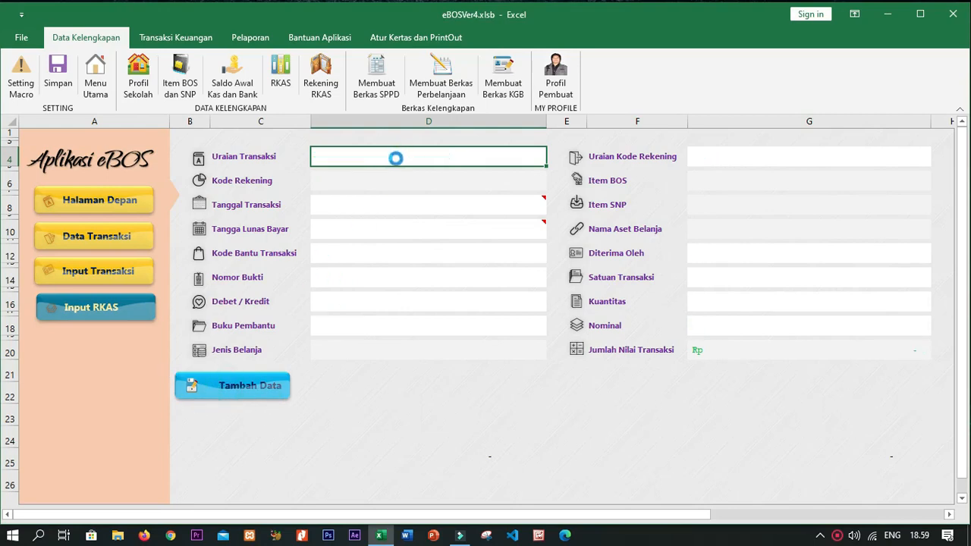
text(Pemb)
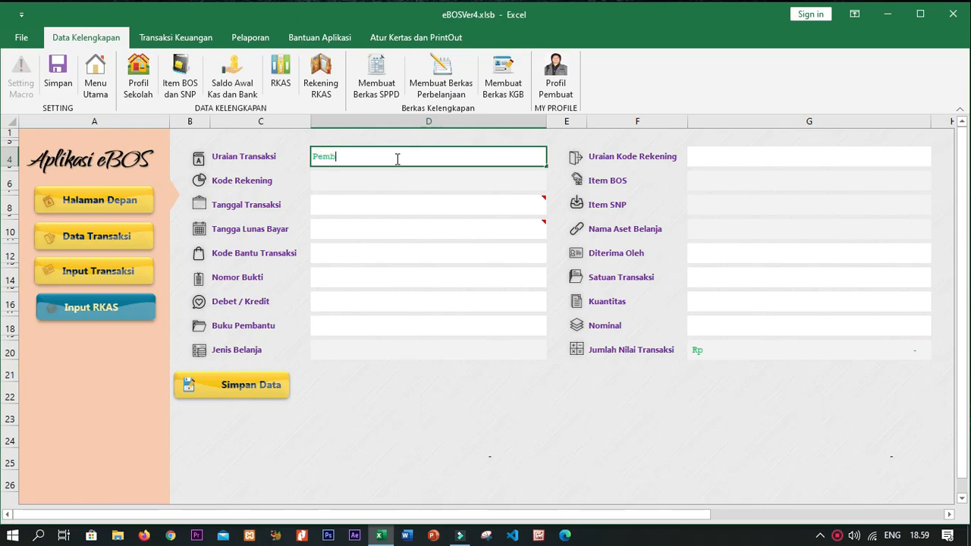
text(ayaran Pajak Tata)
key(BackSpace)
key(BackSpace)
key(BackSpace)
key(BackSpace)
text(PPN ATK )
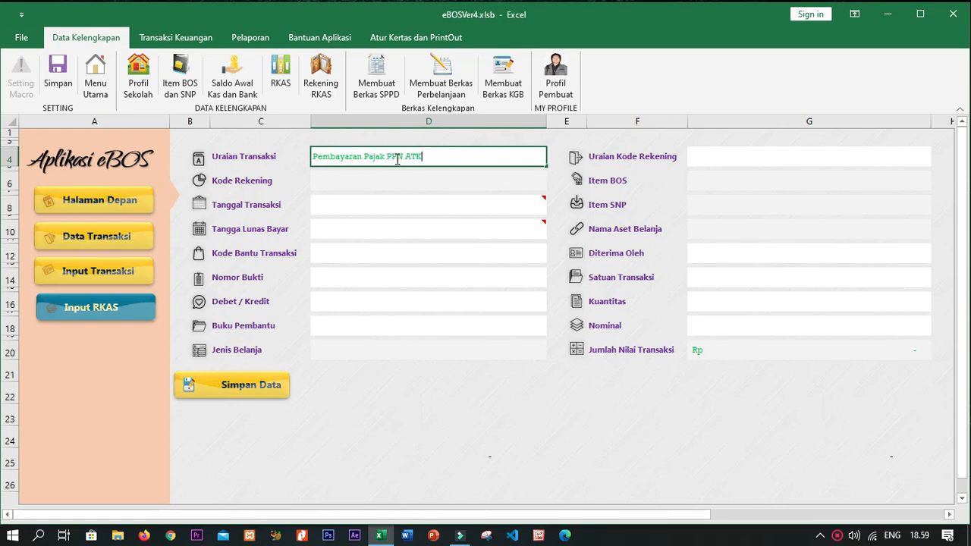
text(Tahap I)
key(Return)
- Choose Pajak Dana BOS as the Uraian Kode Rekening of the PPN payment record
click(739, 160)
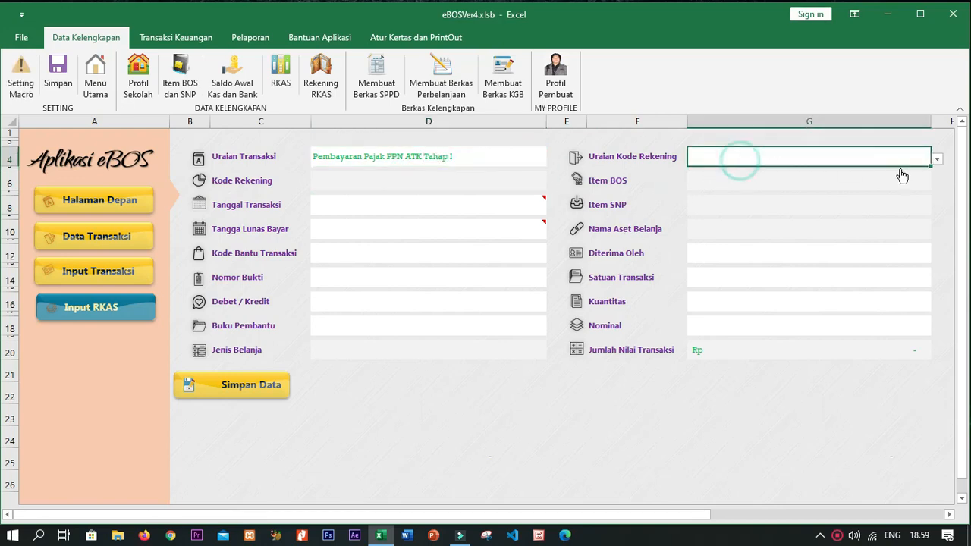
click(938, 158)
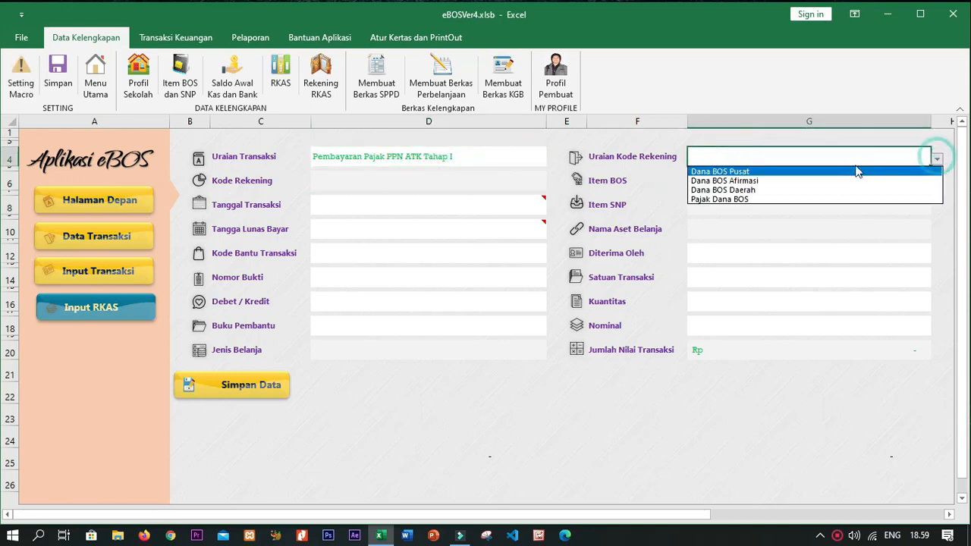
click(739, 199)
- Set both the Tanggal Transaksi and the Tanggal Lunas Bayar to 31 March 2020
click(393, 206)
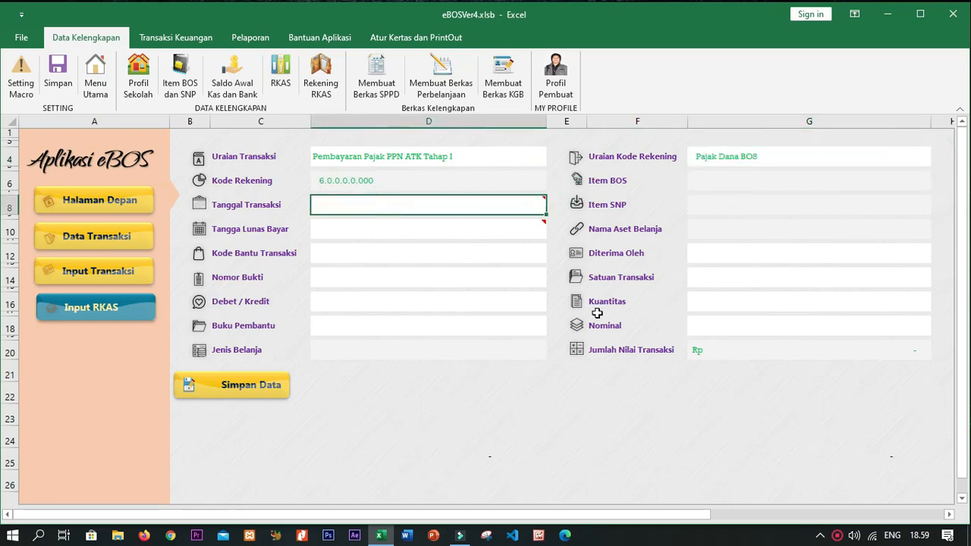
text(31/2)
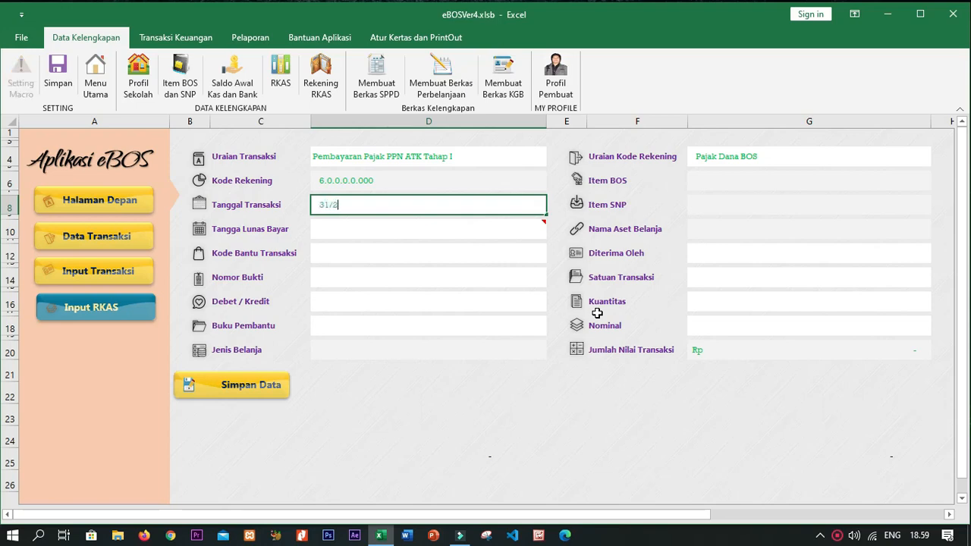
text(3/2020)
key(Return)
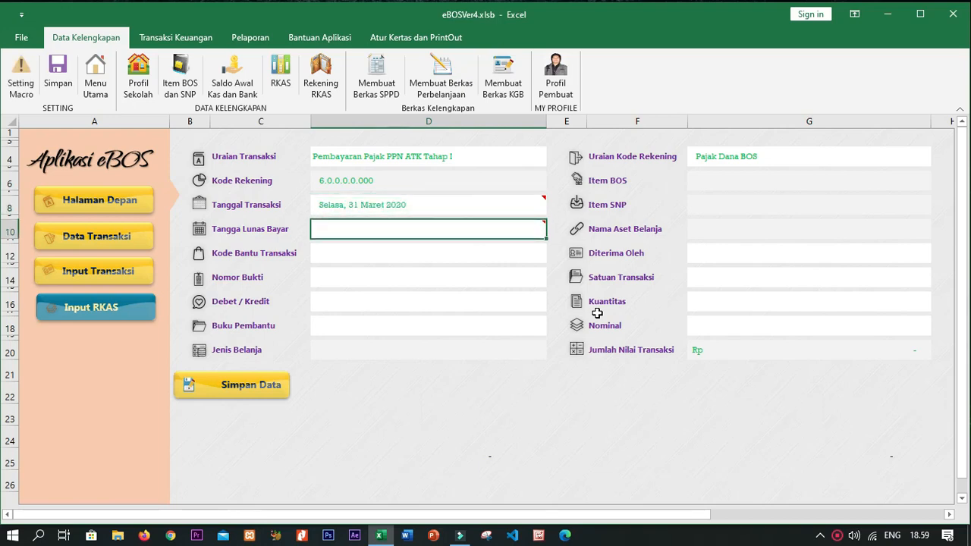
text(31)
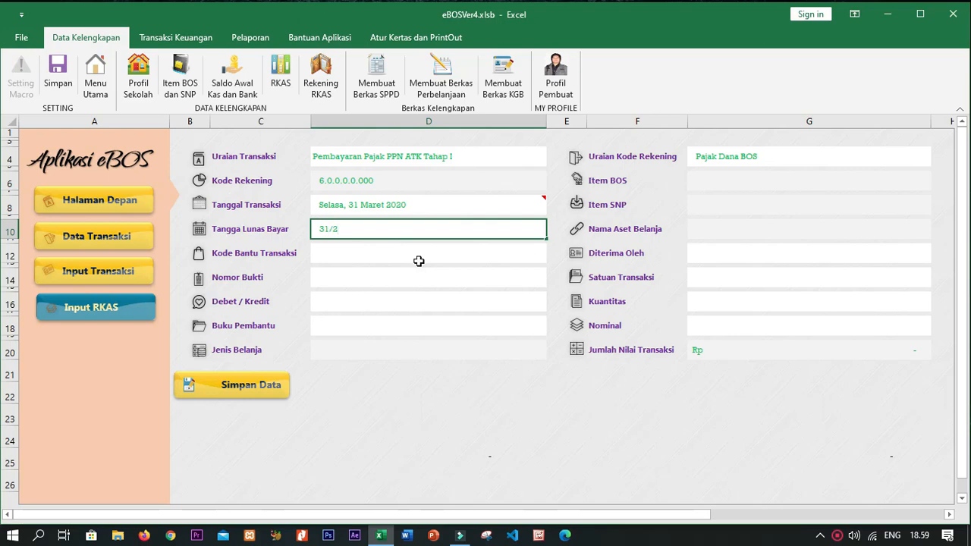
text(/3/2020)
key(Return)
- Choose Data Keluar as the Kode Bantu Transaksi and enter PJKK-001 as the Nomor Bukti
click(426, 255)
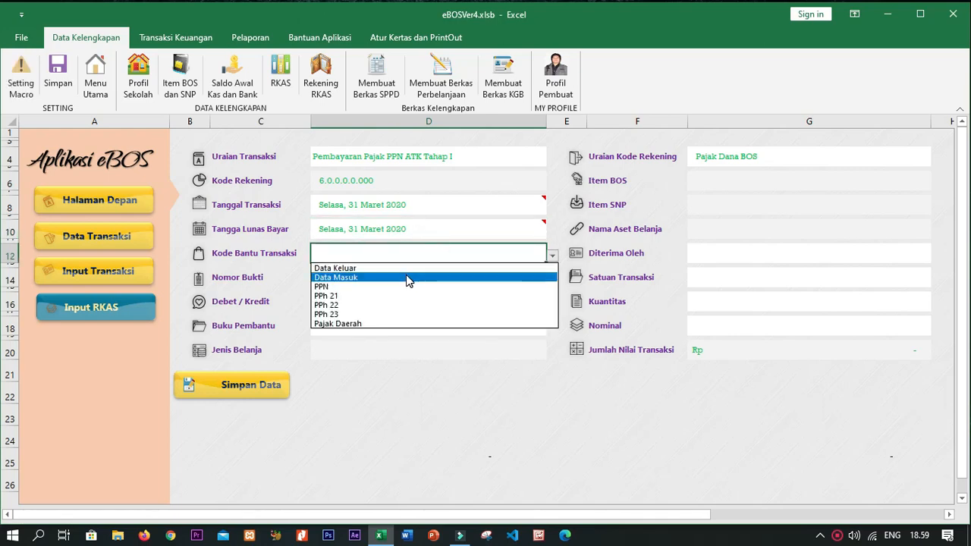
click(390, 253)
click(384, 253)
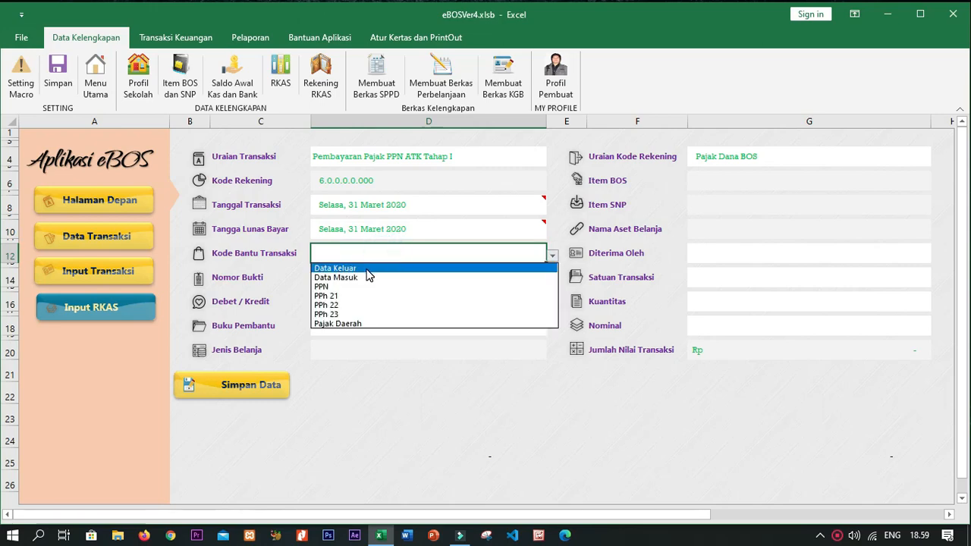
click(373, 256)
click(372, 256)
click(372, 269)
click(366, 280)
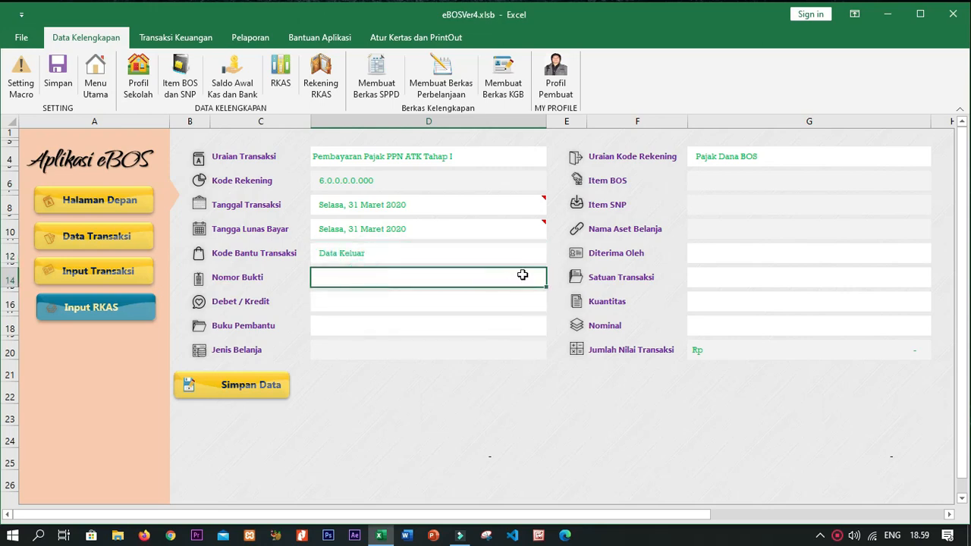
text(B)
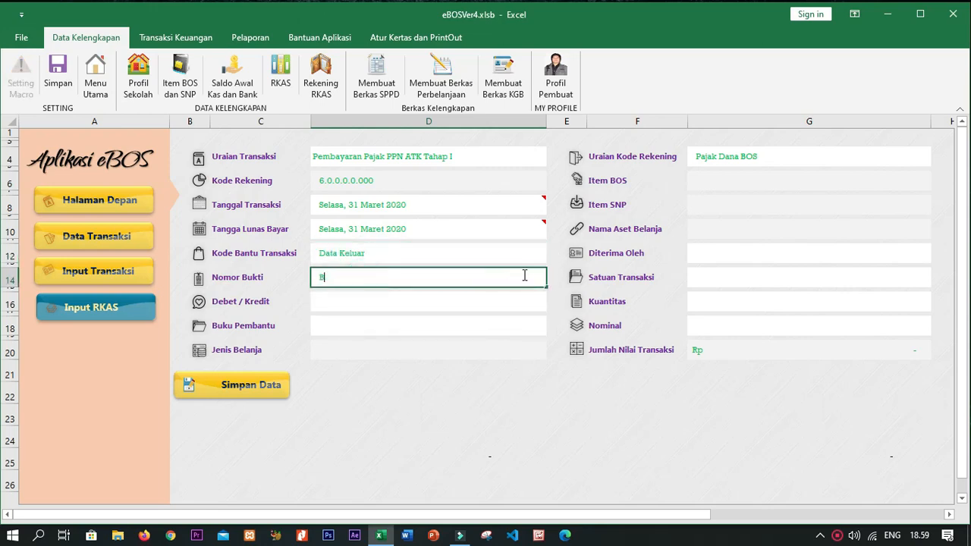
key(BackSpace)
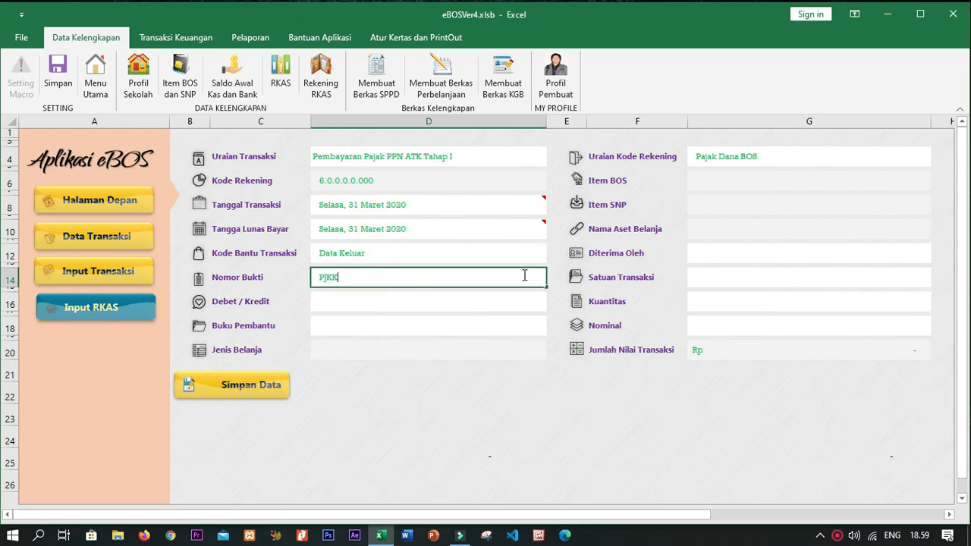
text(PJKK-001)
key(Return)
- Choose Kredit for the Debet / Kredit entry and Buku Pajak as the Buku Pembantu of the PPN payment
click(550, 303)
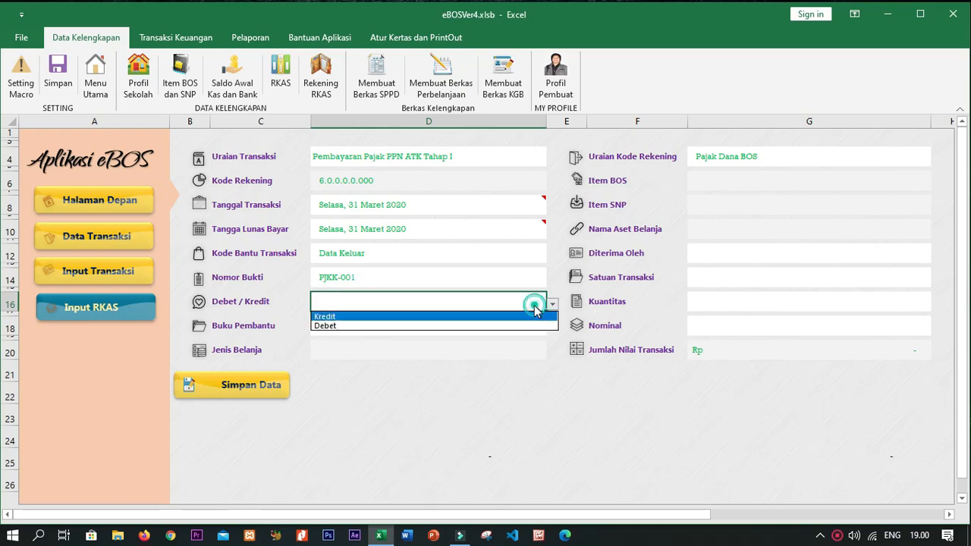
click(395, 316)
click(388, 325)
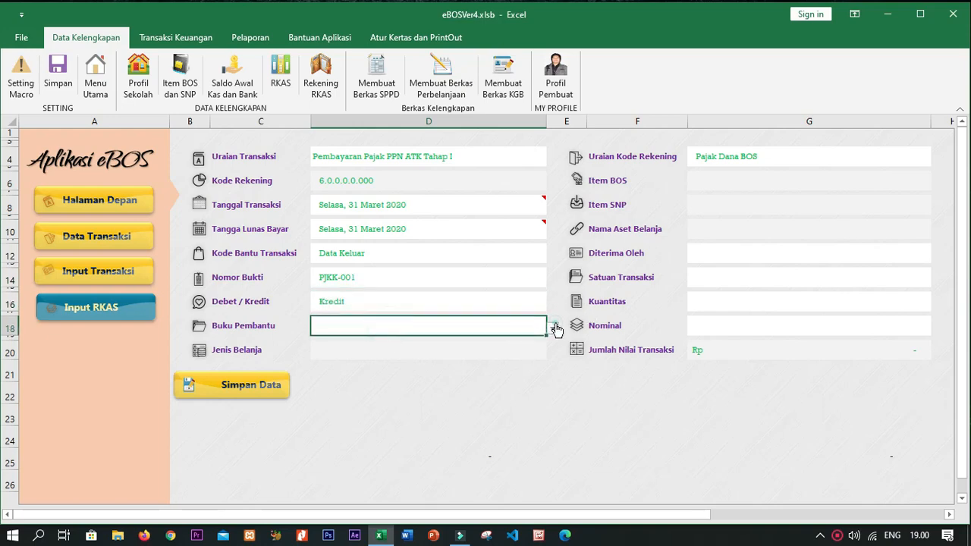
click(552, 328)
click(513, 358)
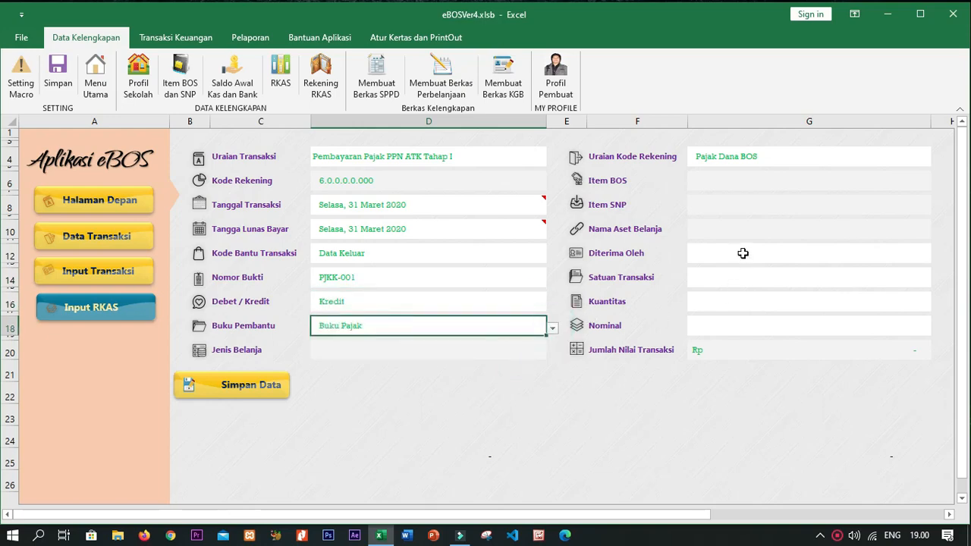
- Enter Kantor POS as Diterima Oleh and Kegiatan as the Satuan Transaksi
click(742, 254)
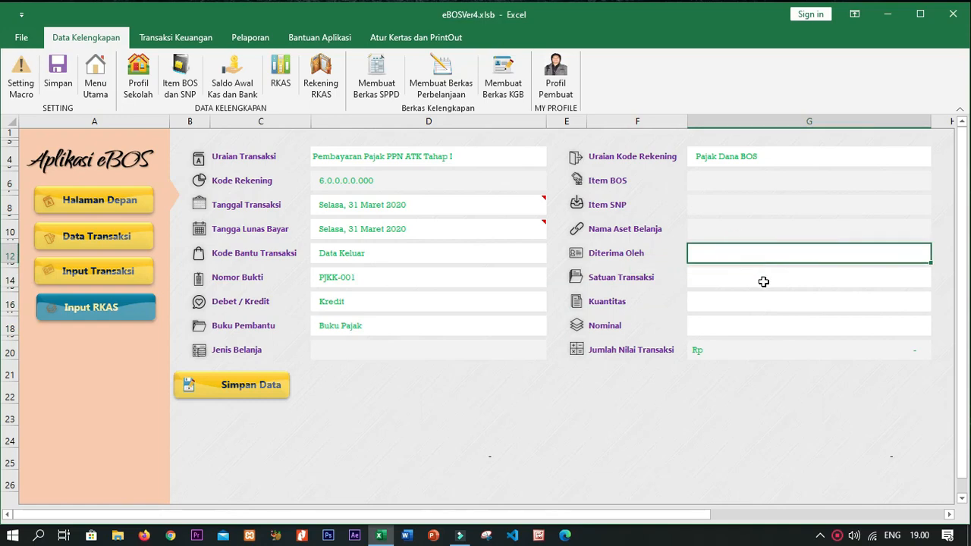
text(Kar)
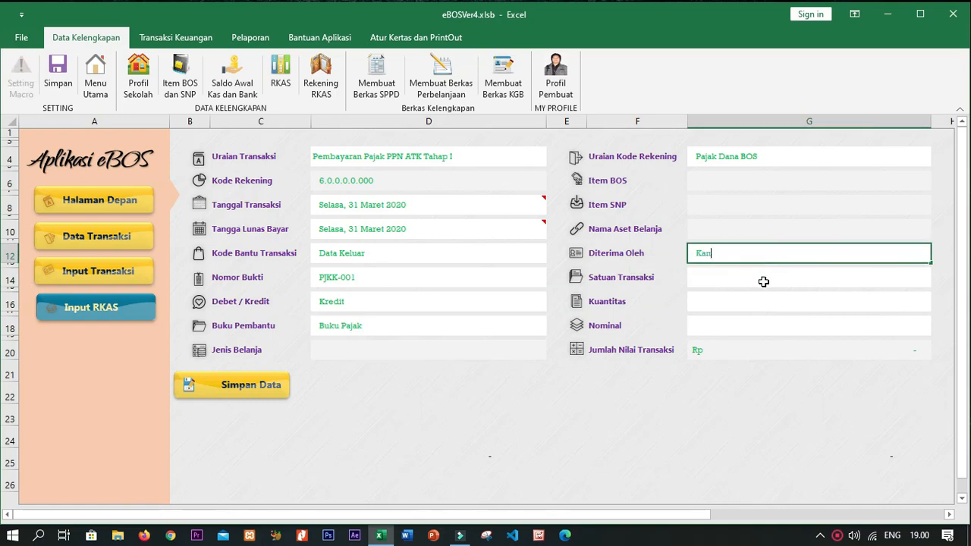
text(tor POS)
key(Return)
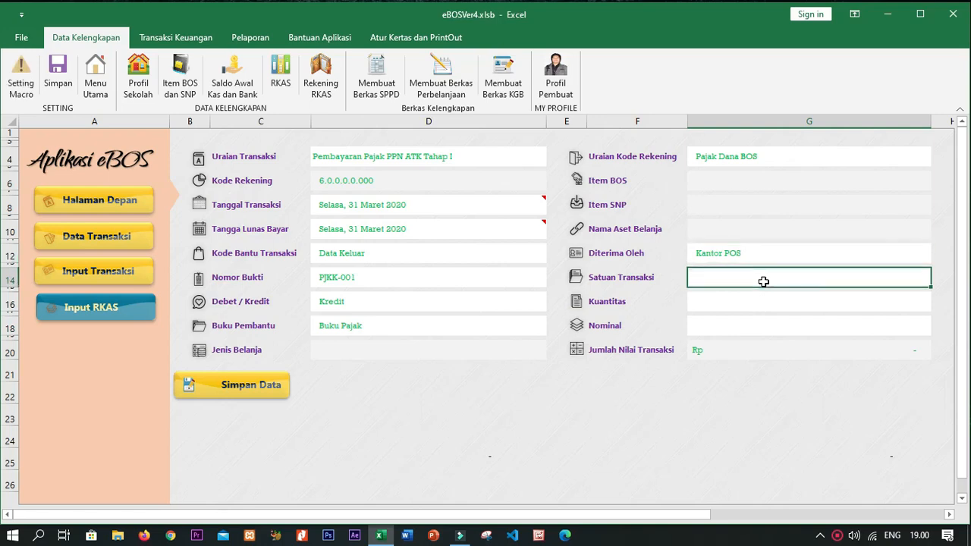
click(737, 282)
text(Kegiatan)
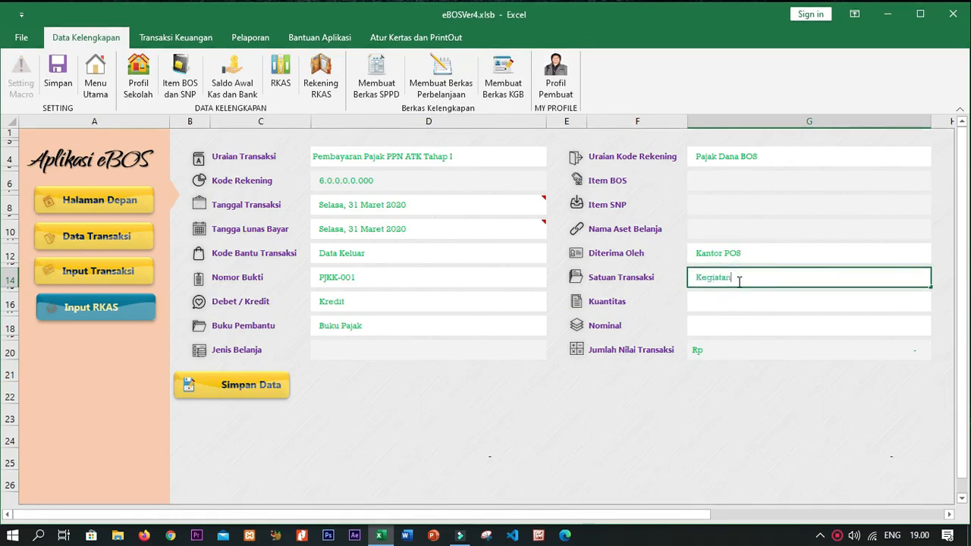
key(Return)
- Set the Kuantitas of the PPN payment to 1 and go to its Nominal field
click(768, 304)
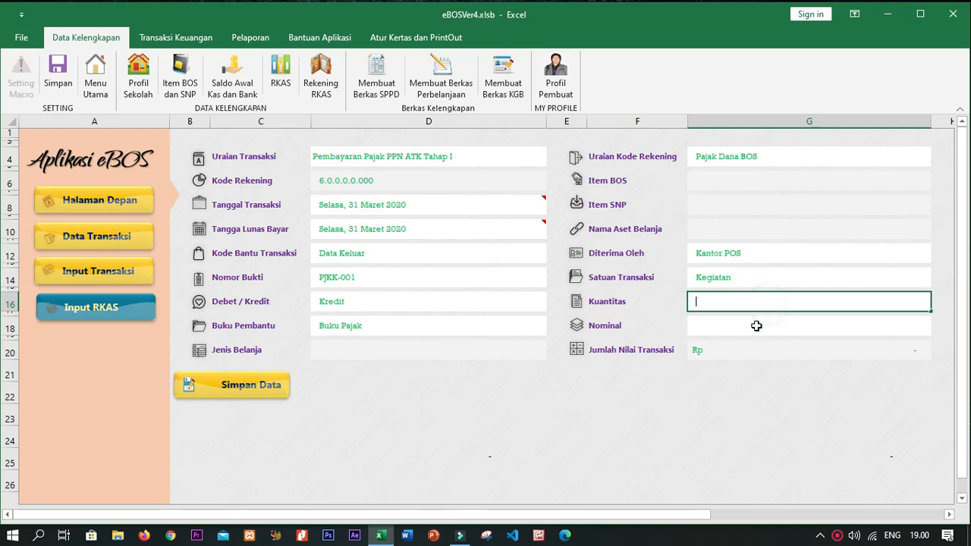
click(756, 325)
click(741, 299)
text(1)
click(738, 330)
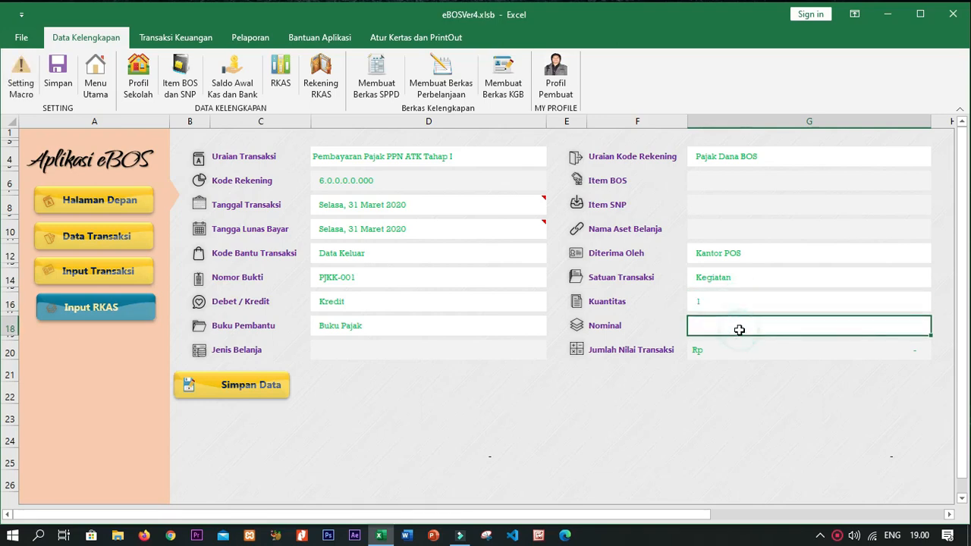
- Enter 272727 as the Nominal of the PPN payment and save the transaction
text(272)
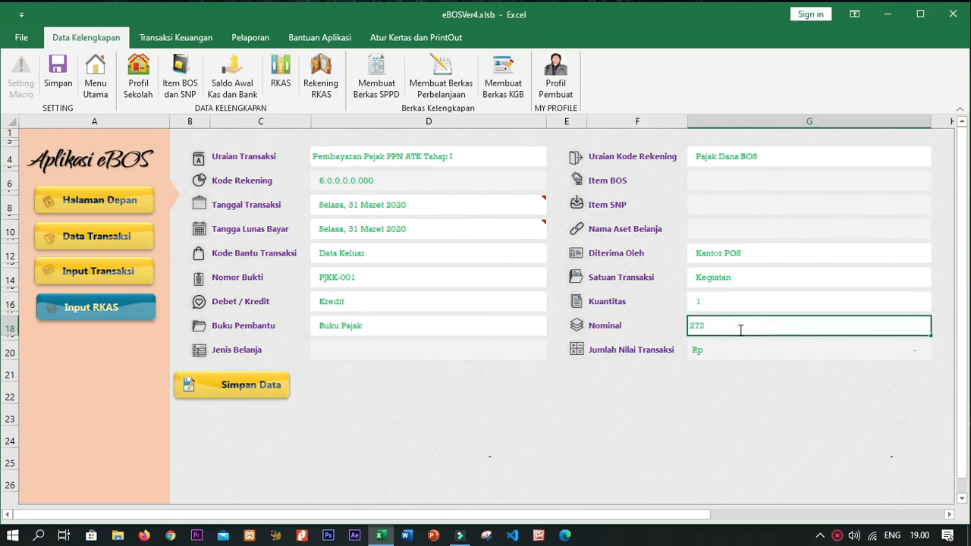
text(.72727)
key(Return)
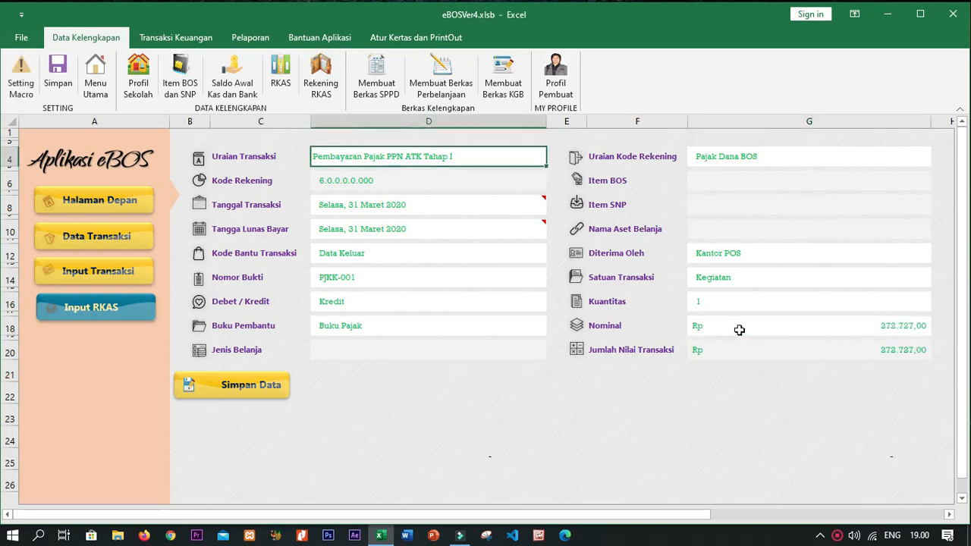
click(691, 322)
click(57, 72)
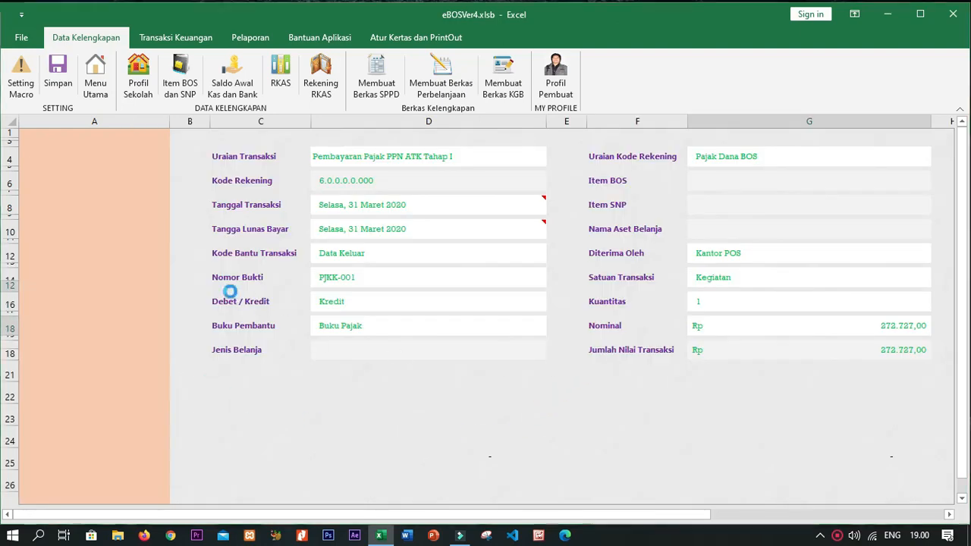
click(531, 323)
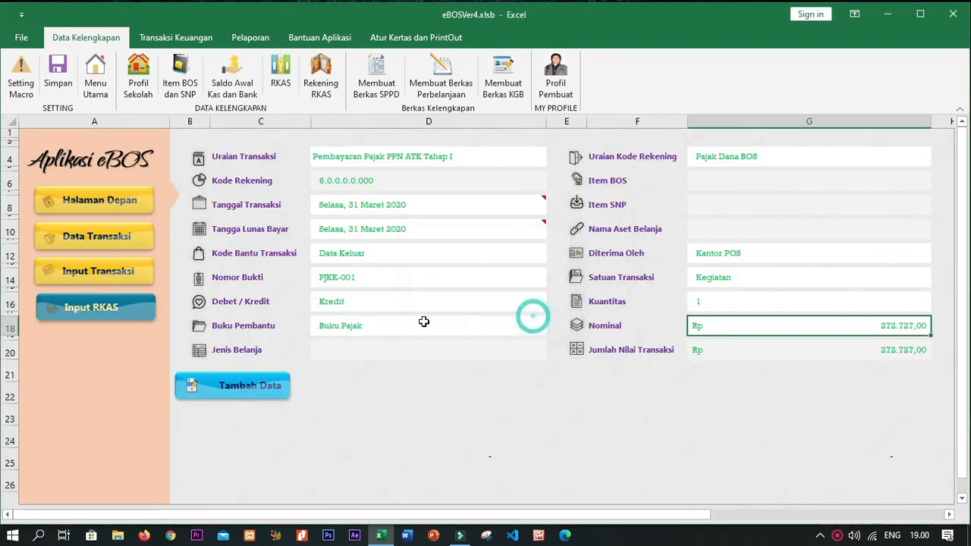
- Open the transaction data list and examine the PPN payment row and its available kode transaksi options
click(84, 236)
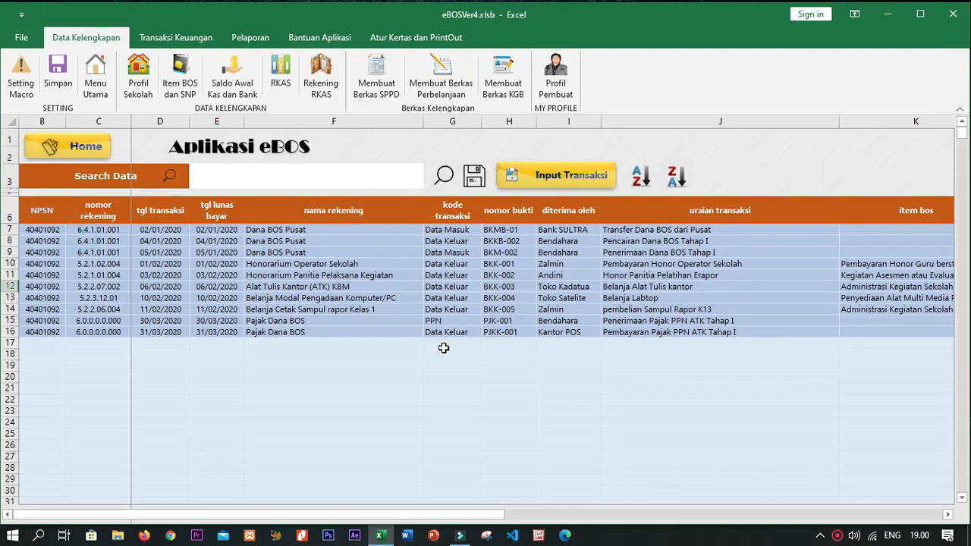
click(311, 321)
click(508, 376)
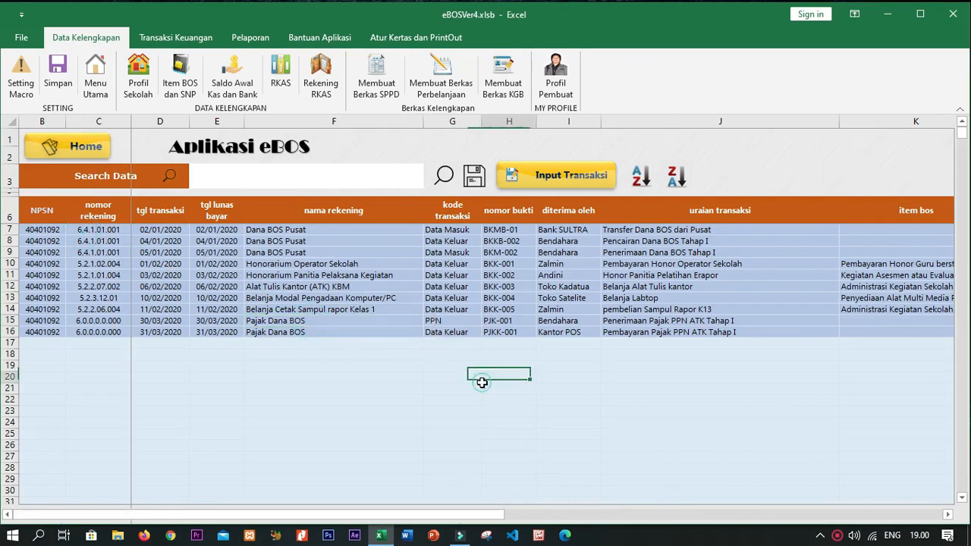
click(452, 332)
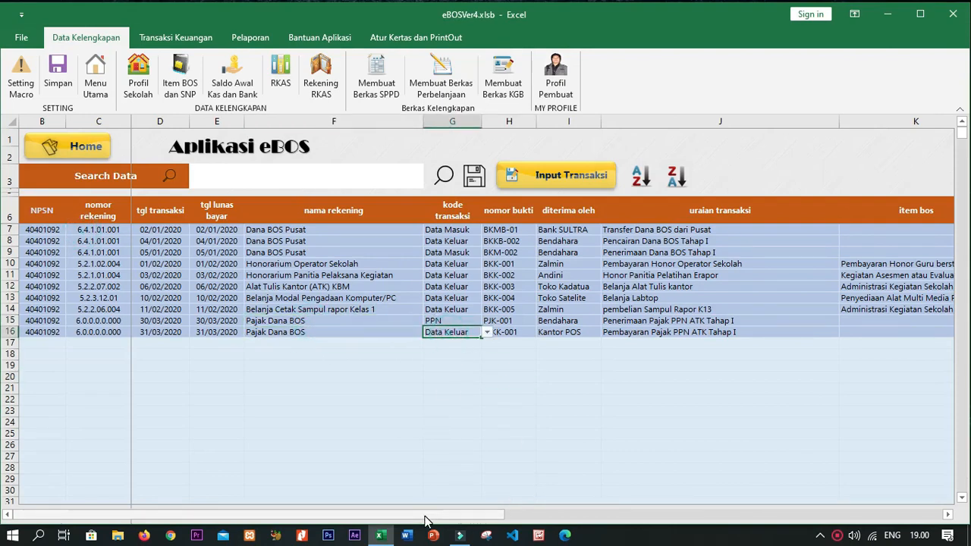
drag(425, 520, 479, 517)
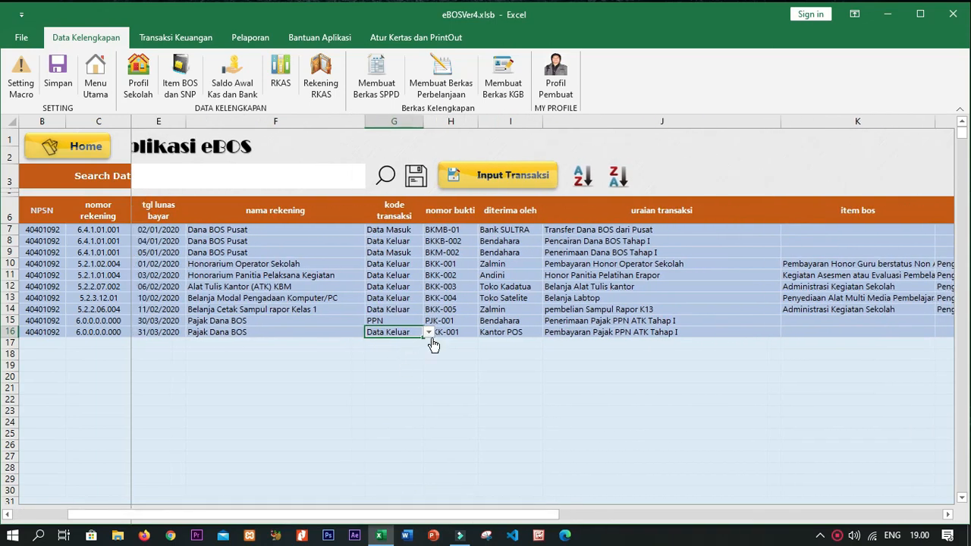
click(430, 333)
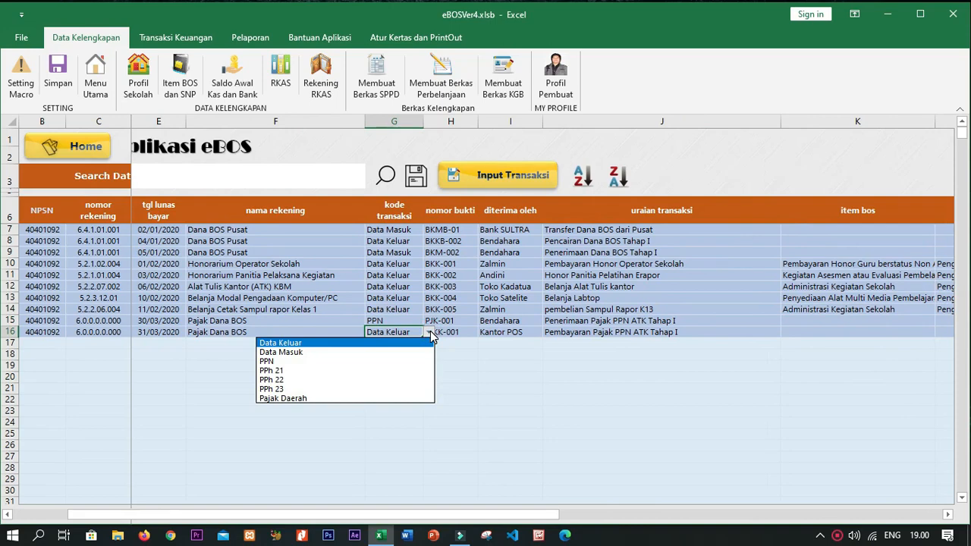
click(430, 333)
click(430, 333)
click(473, 425)
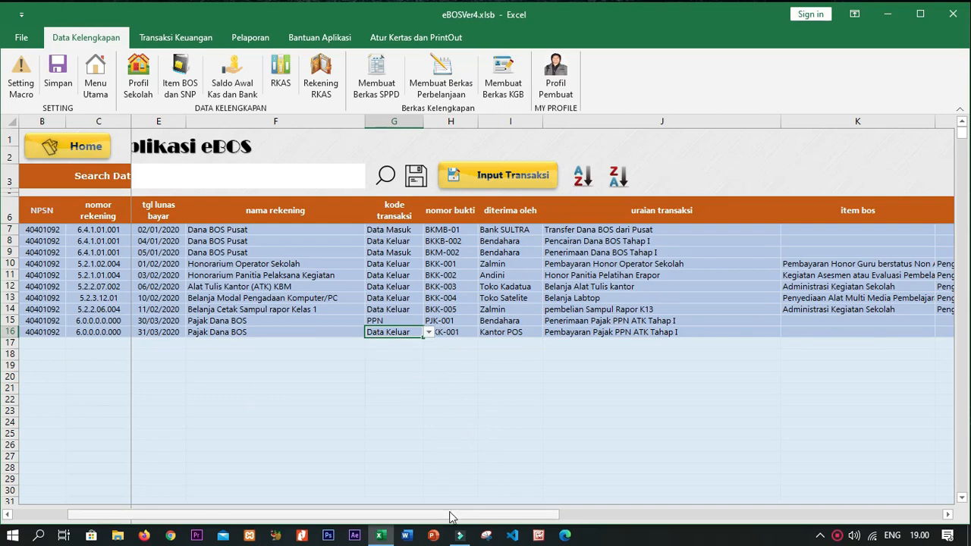
- Review the amounts, debit/credit and buku pembantu of the two tax rows, plus the main details of the earlier expense rows
drag(449, 519, 886, 505)
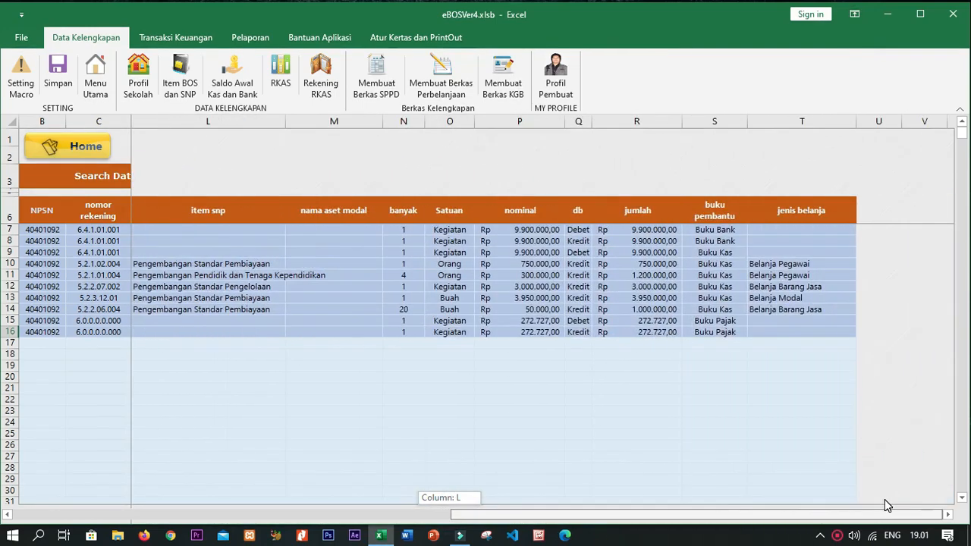
click(720, 323)
click(763, 332)
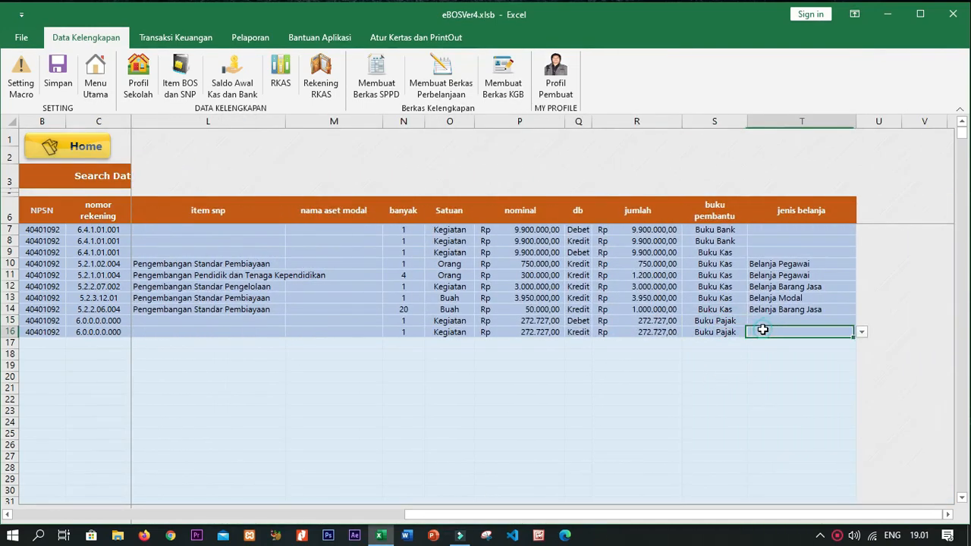
click(513, 333)
click(628, 320)
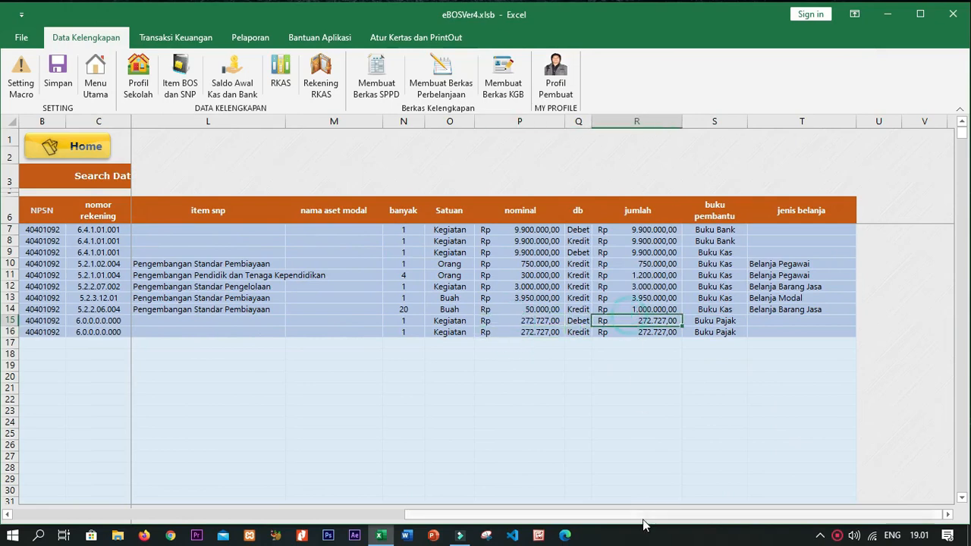
drag(644, 511, 402, 517)
drag(82, 516, 4, 528)
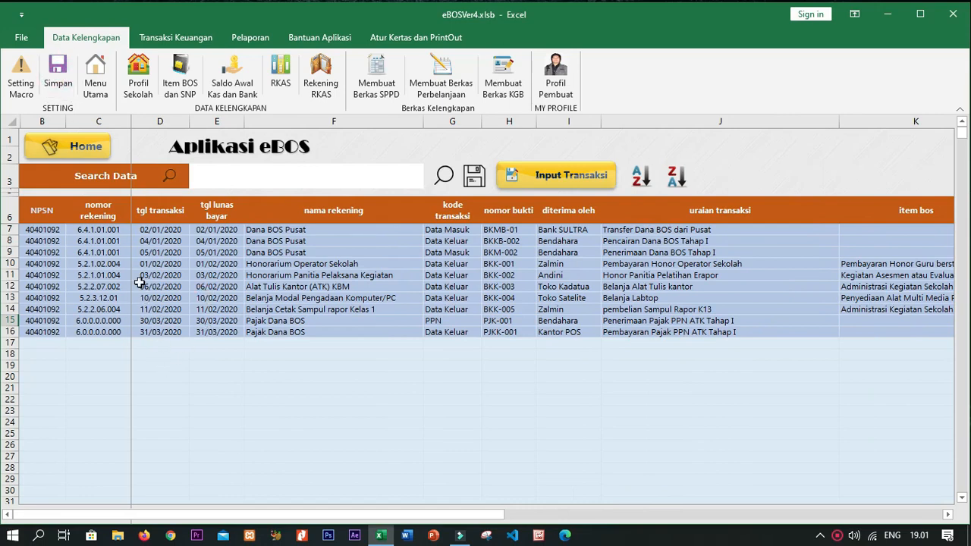
click(437, 275)
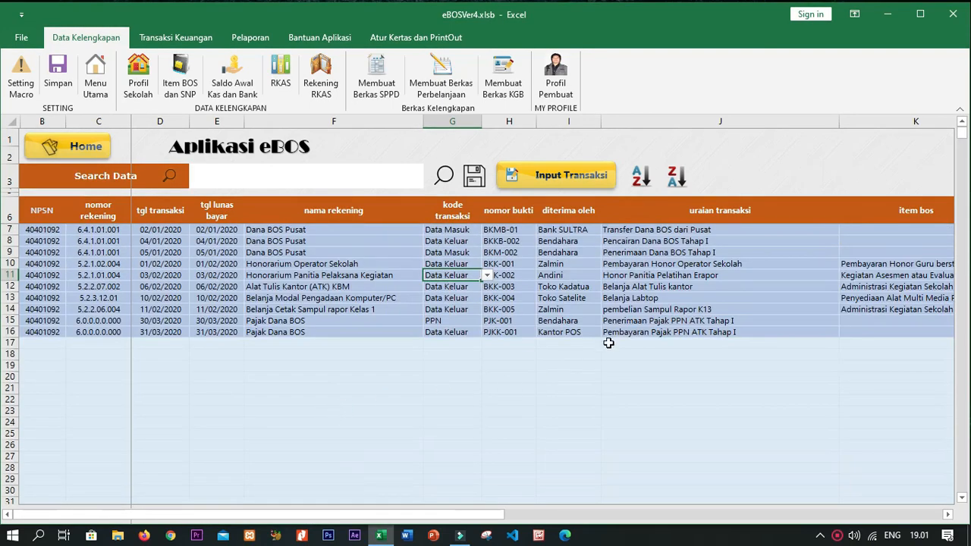
click(341, 274)
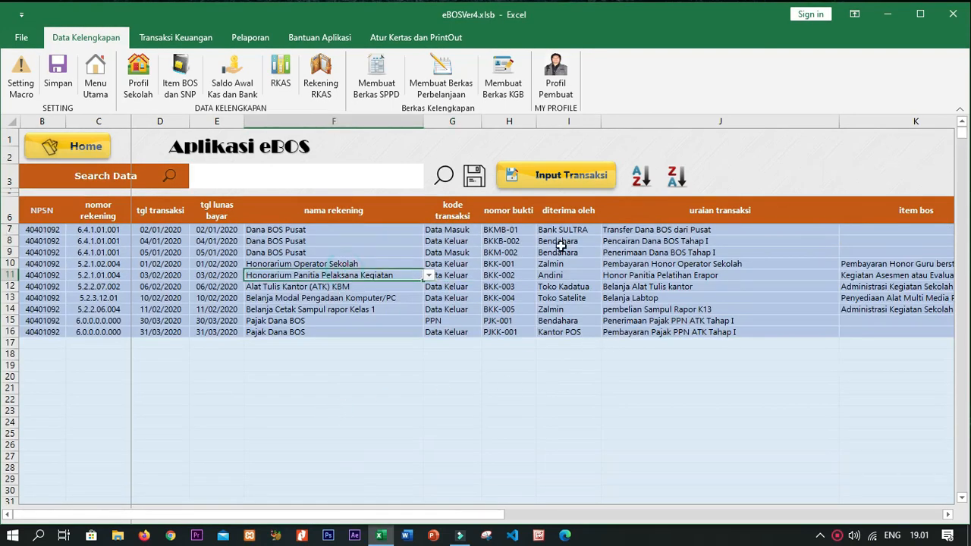
click(548, 275)
click(267, 302)
click(591, 310)
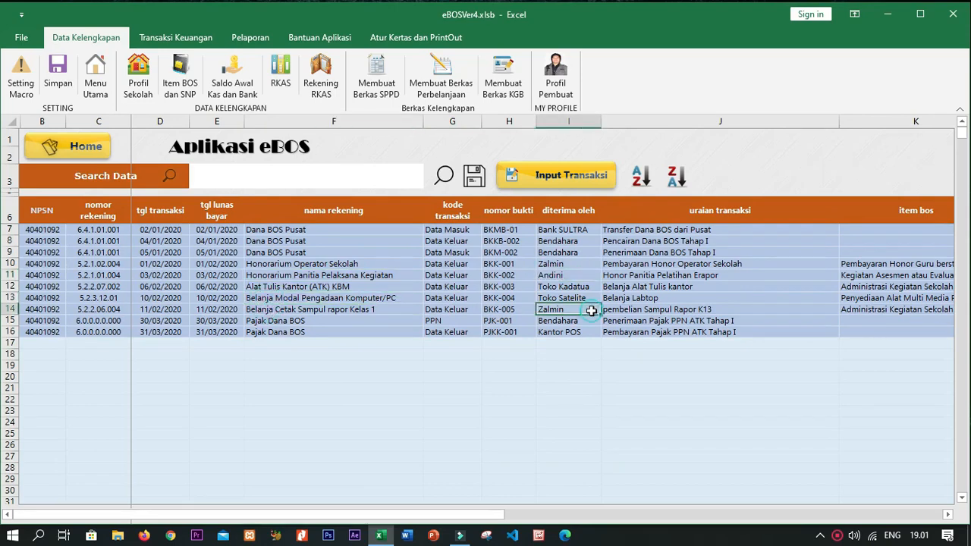
- Try PPN as the kode transaksi of the PJKK-001 payment row and restore it to Data Keluar
click(466, 331)
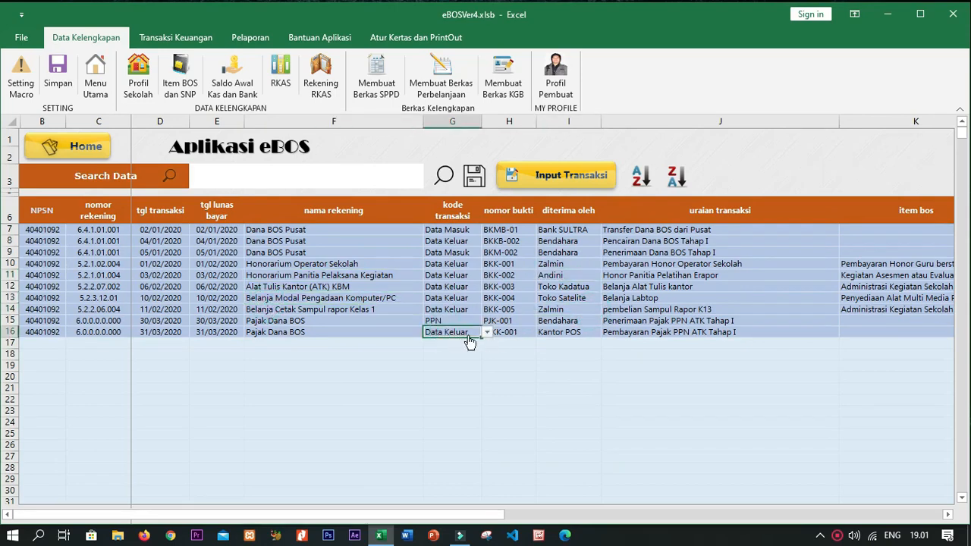
click(486, 333)
click(456, 365)
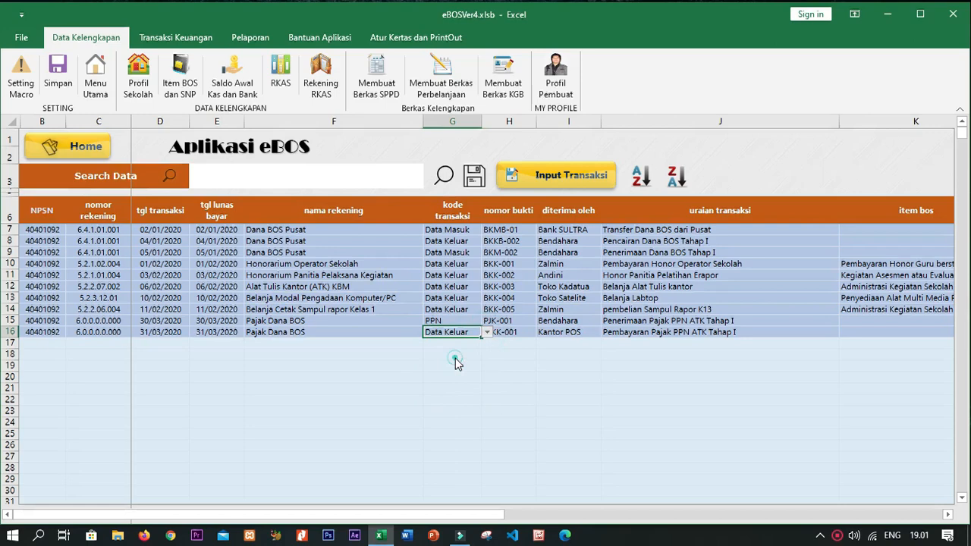
click(486, 333)
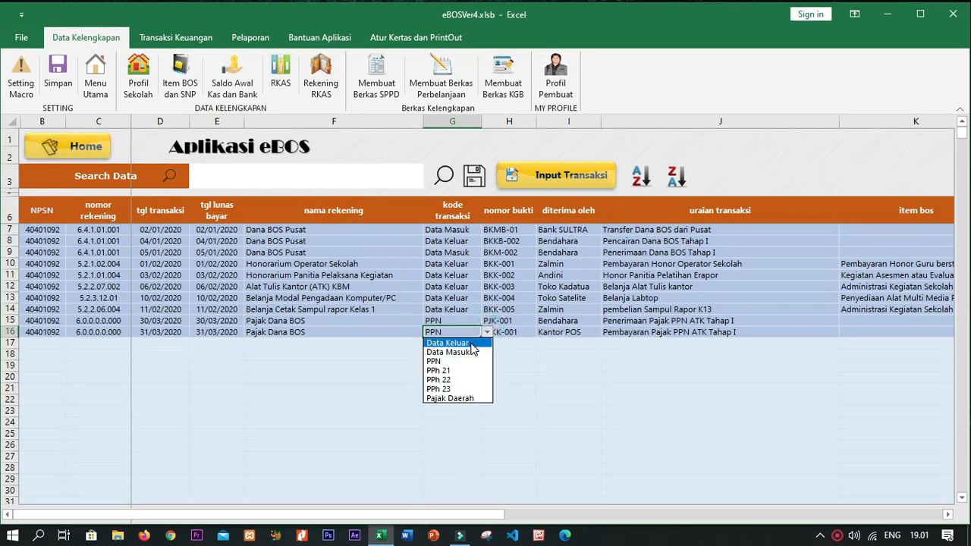
click(468, 343)
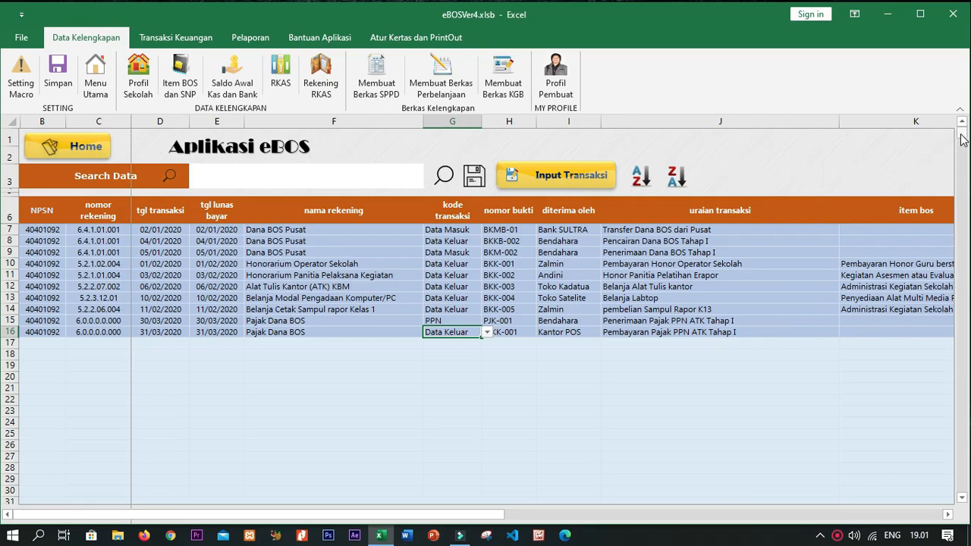
- Search the transaction data for "pajak dana bos" and examine the highlighted rows
mouse_move(962, 137)
mouse_down()
mouse_move(963, 155)
mouse_move(961, 131)
mouse_up()
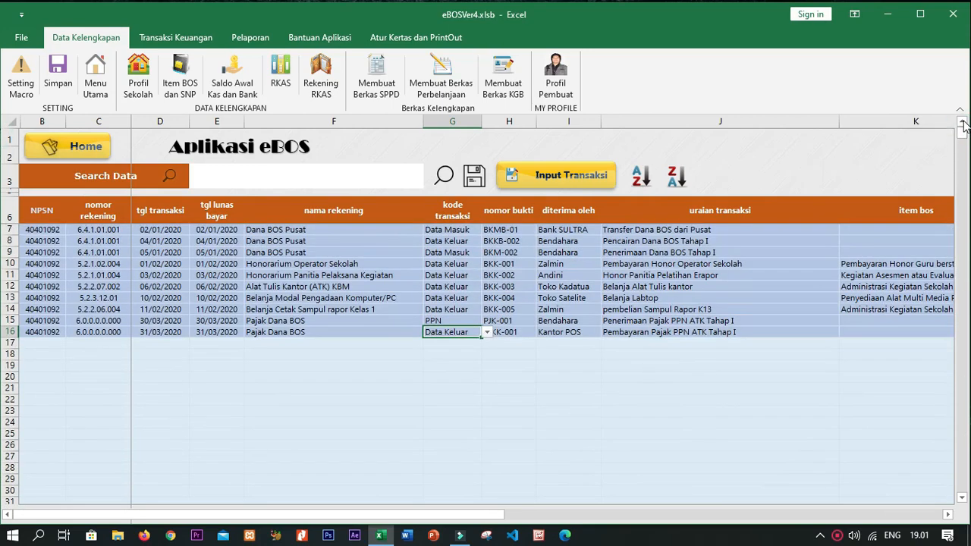
click(250, 178)
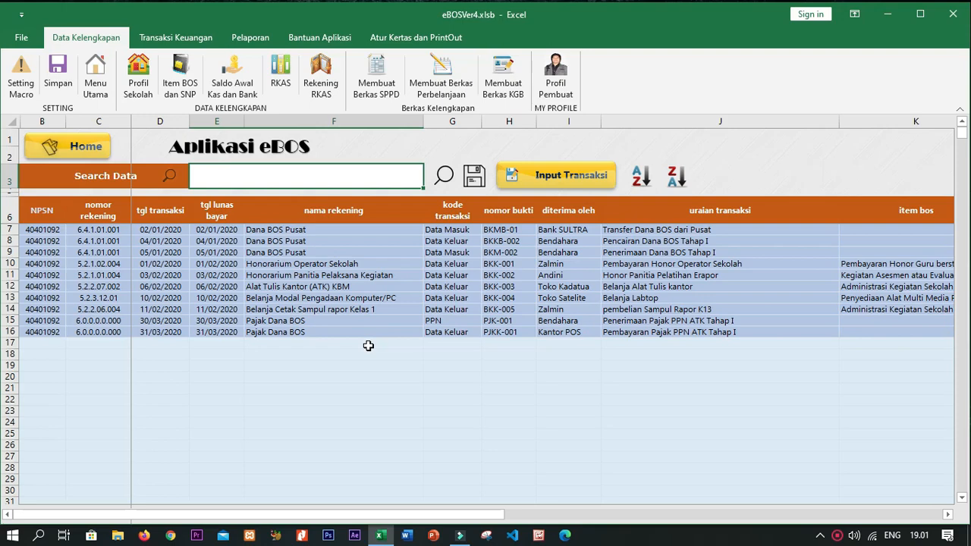
text(pajak dana )
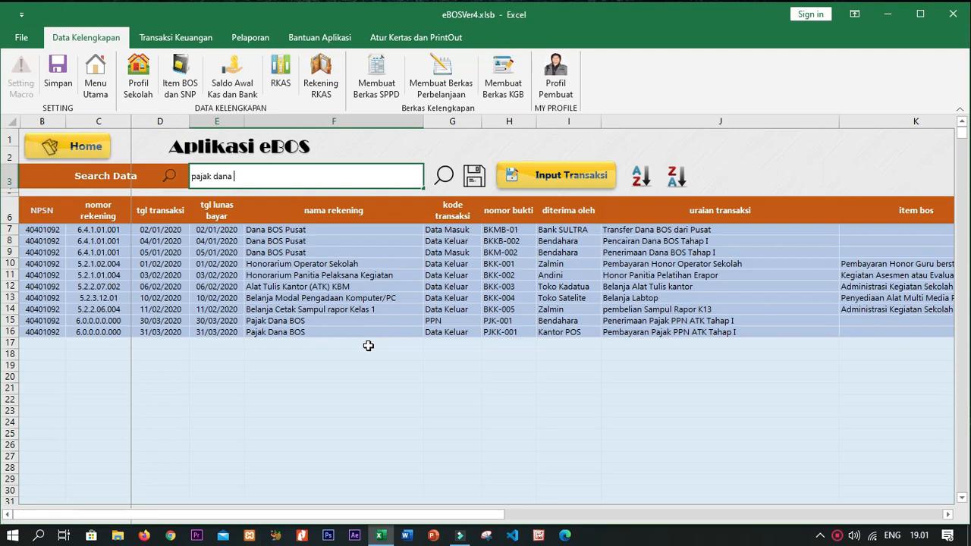
text(bos)
key(Return)
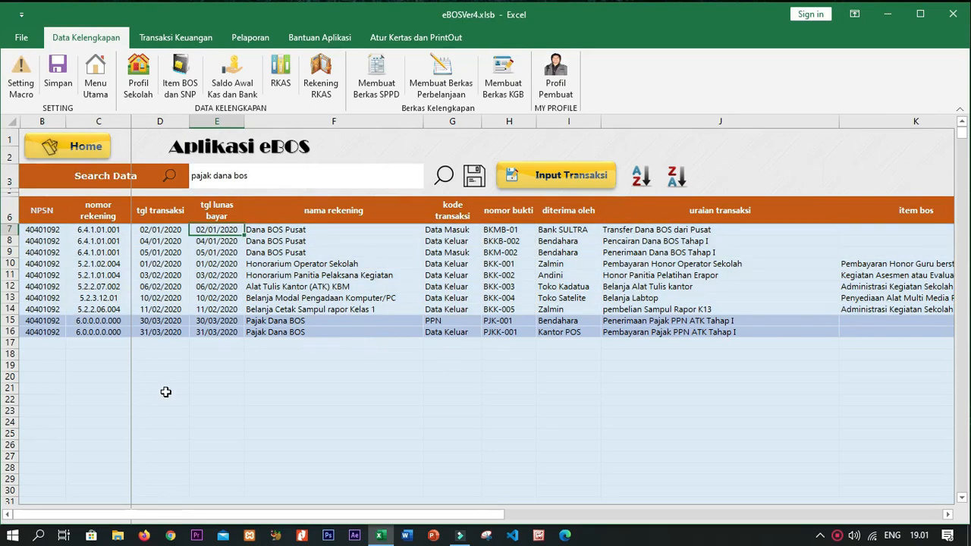
click(300, 332)
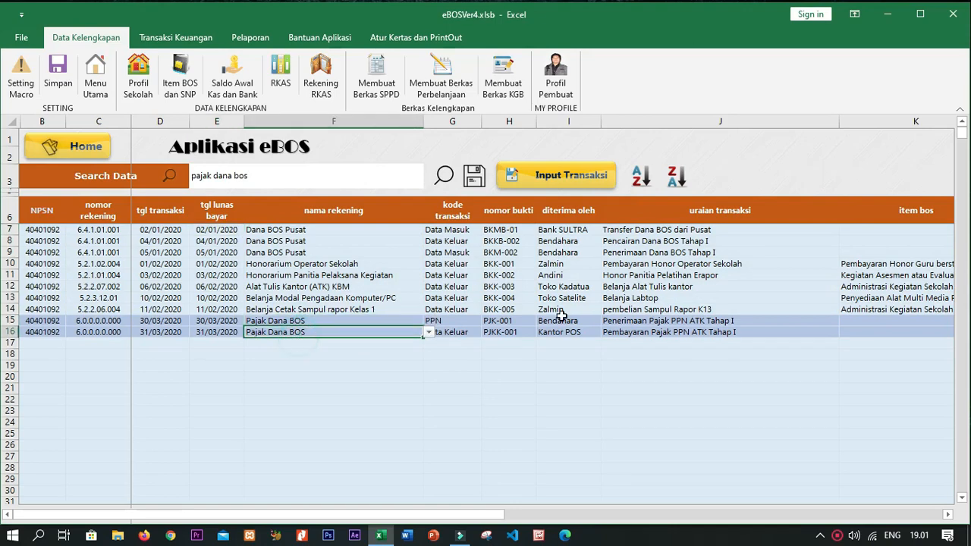
click(305, 318)
click(304, 333)
click(290, 321)
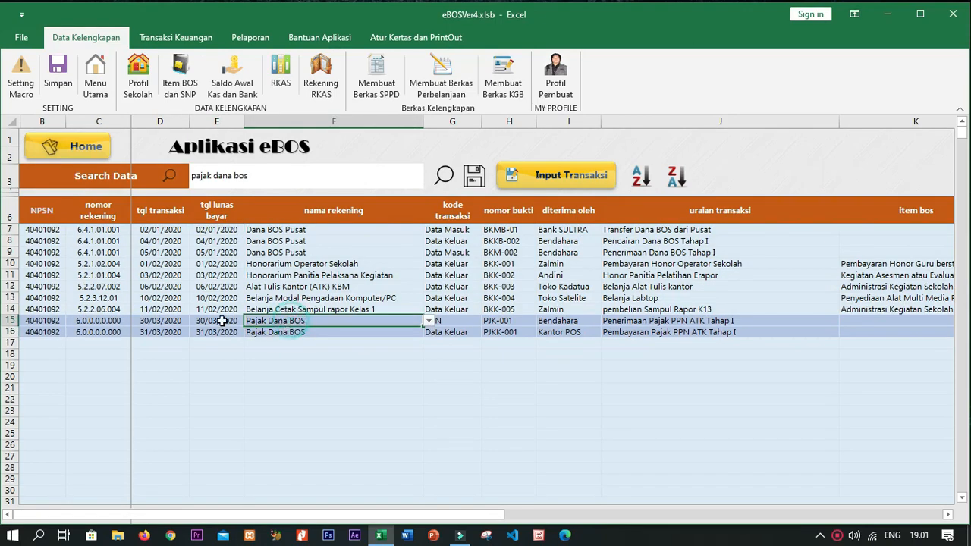
click(311, 334)
click(402, 318)
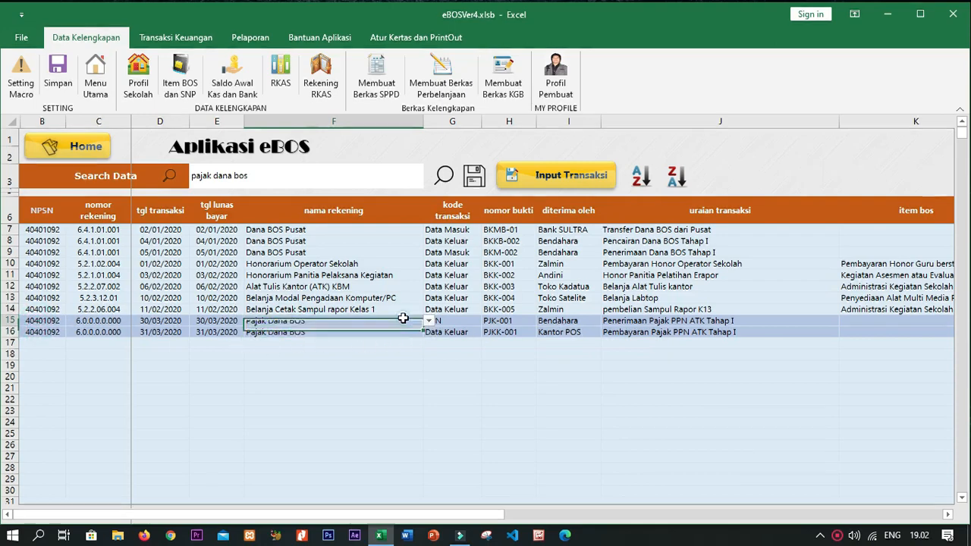
- Search the transaction data for "cetak sampul" and examine the nama rekening and nomor bukti of the highlighted row
click(274, 177)
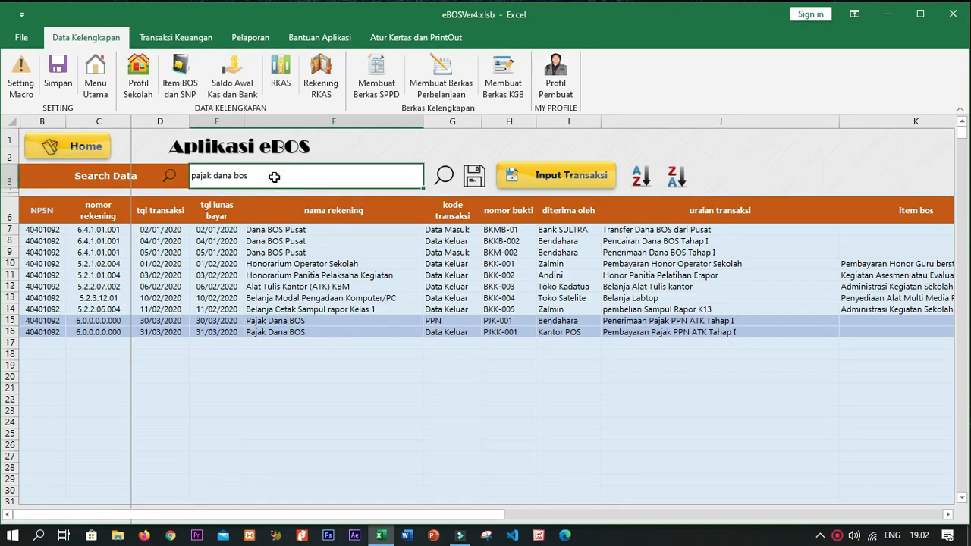
text(cetak sam)
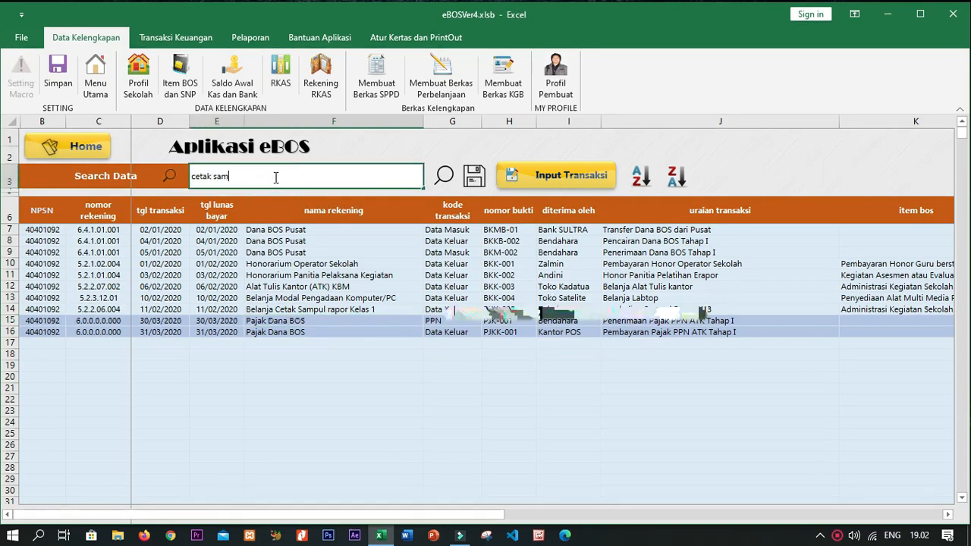
text(pul)
key(Return)
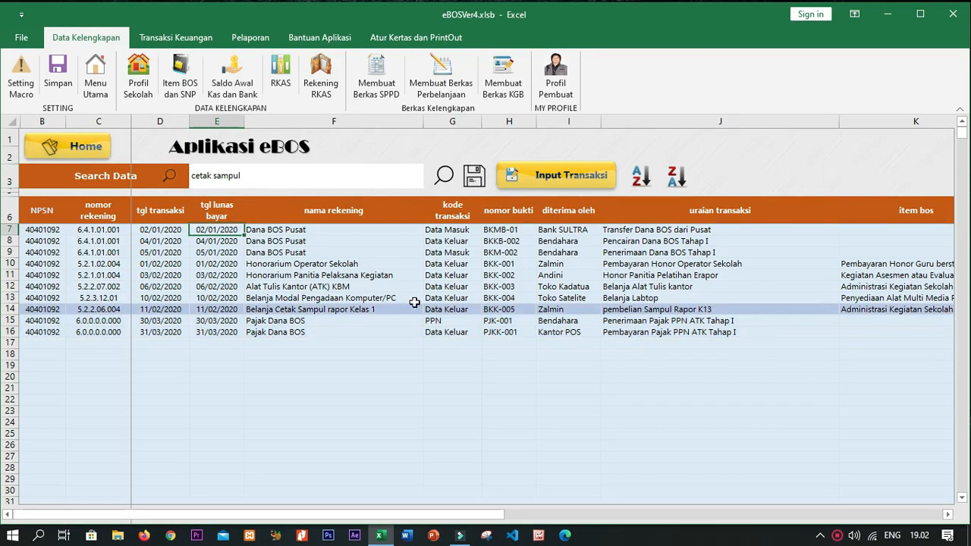
click(254, 309)
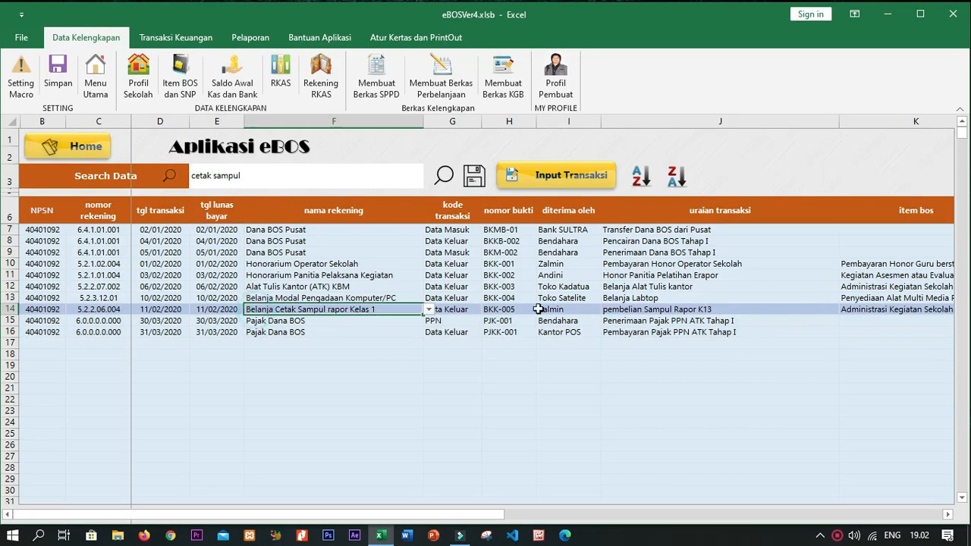
click(513, 309)
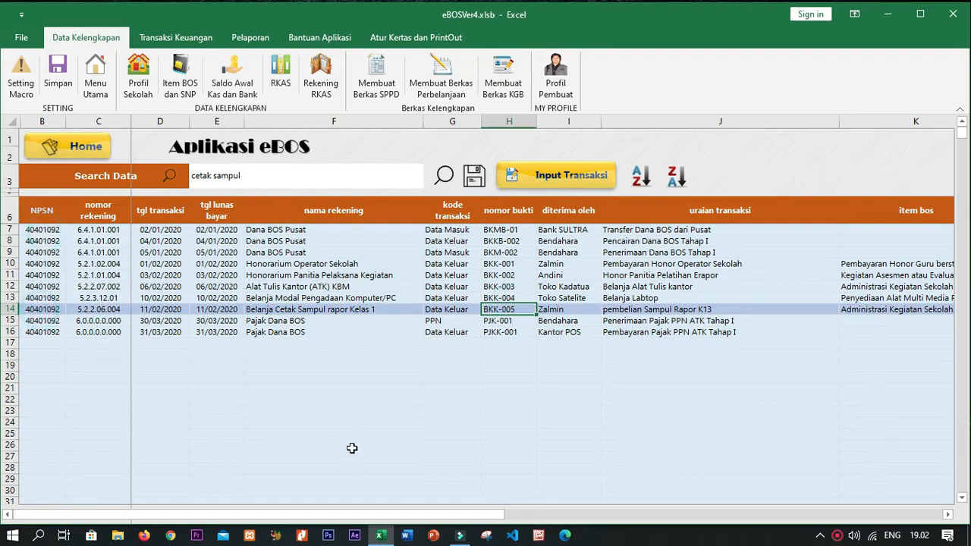
drag(400, 518, 114, 481)
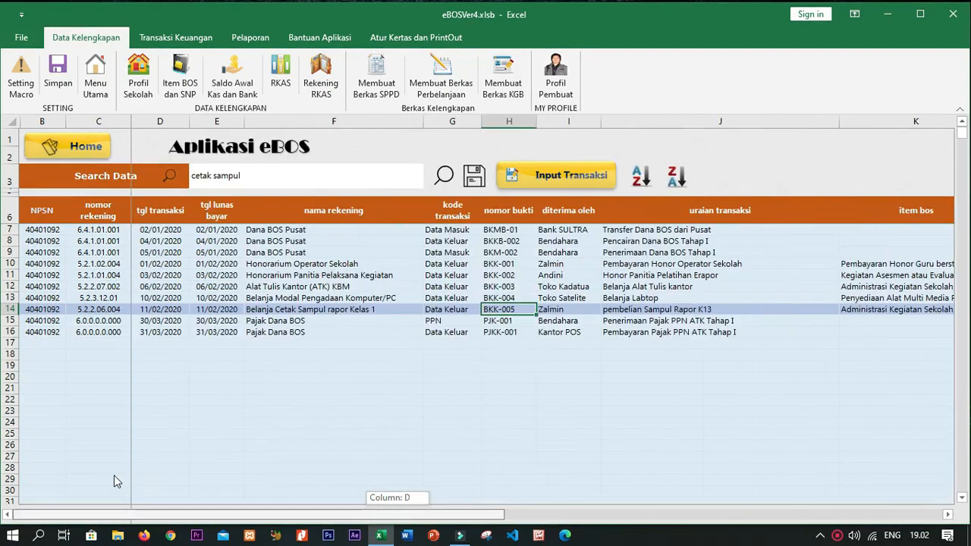
- Visit the dashboard, reopen the transaction data list through transaction entry, and return to the dashboard
click(68, 145)
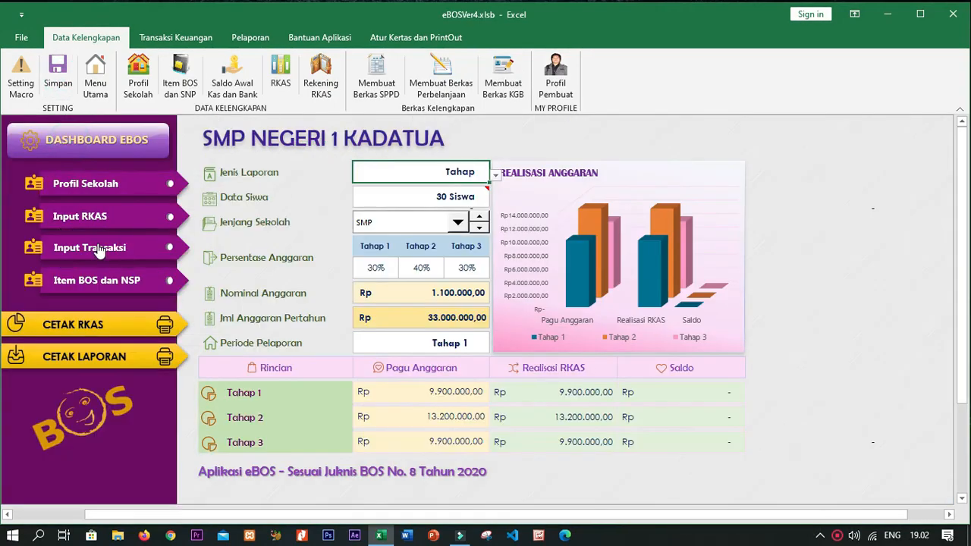
click(98, 249)
click(97, 235)
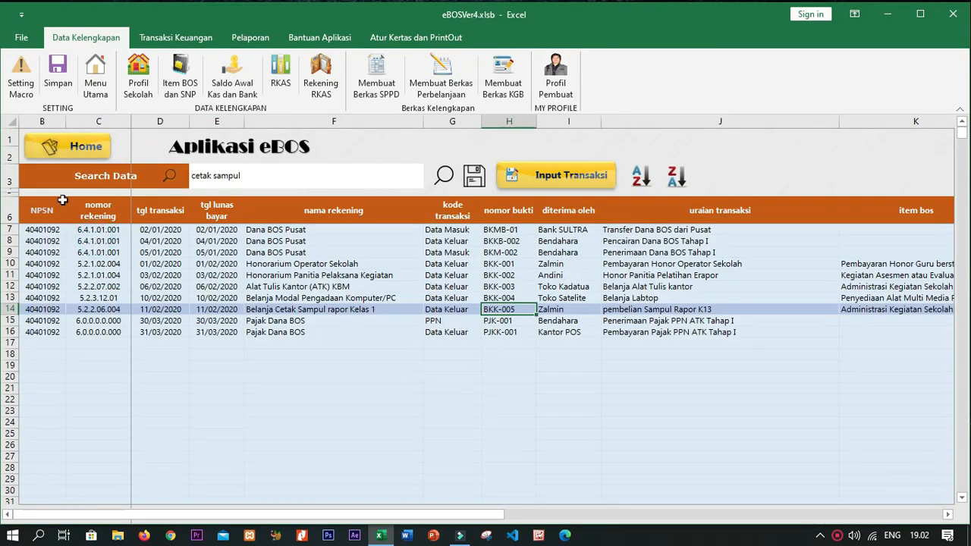
click(62, 155)
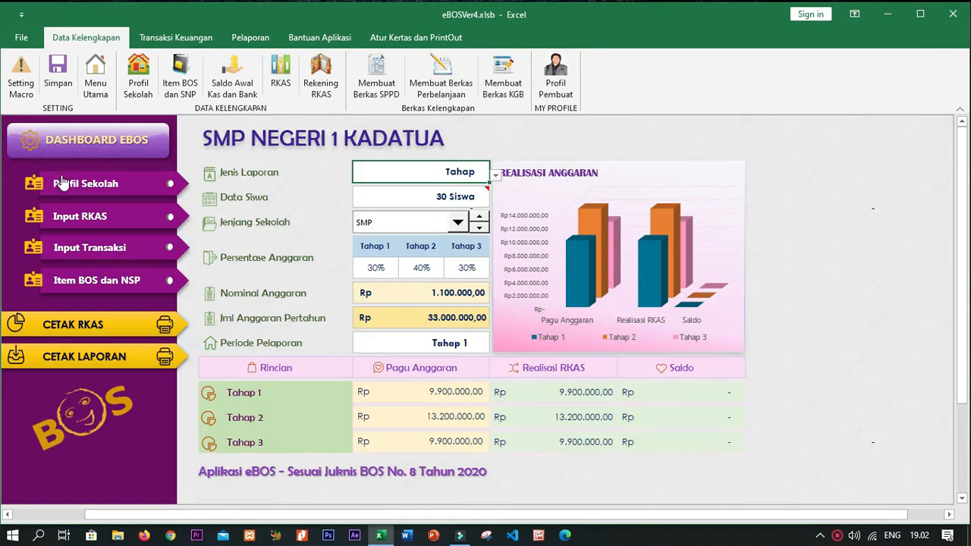